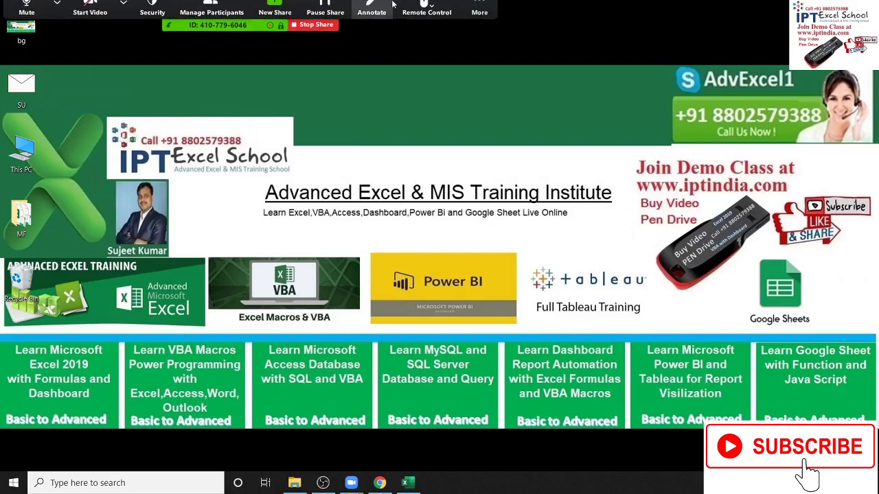
# Step: Start a Zoom recording on this computer and delete the SU desktop icon
pyautogui.click(479, 16)
pyautogui.click(489, 62)
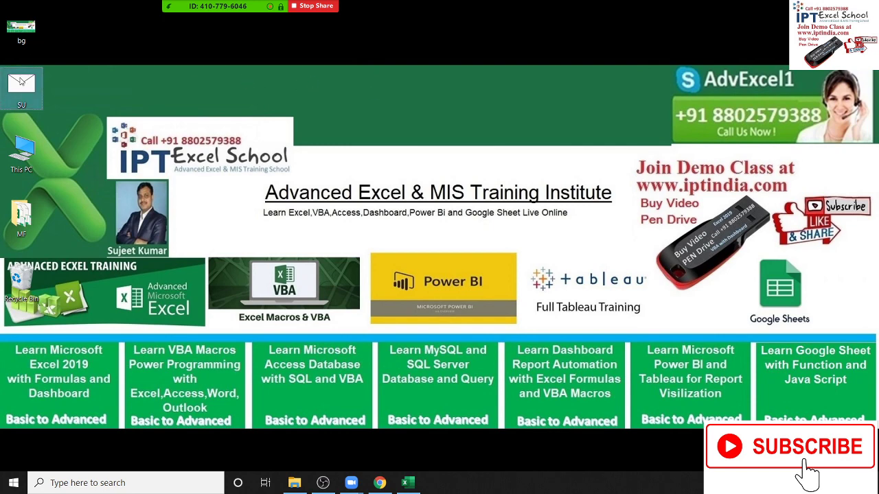
pyautogui.press('Delete')
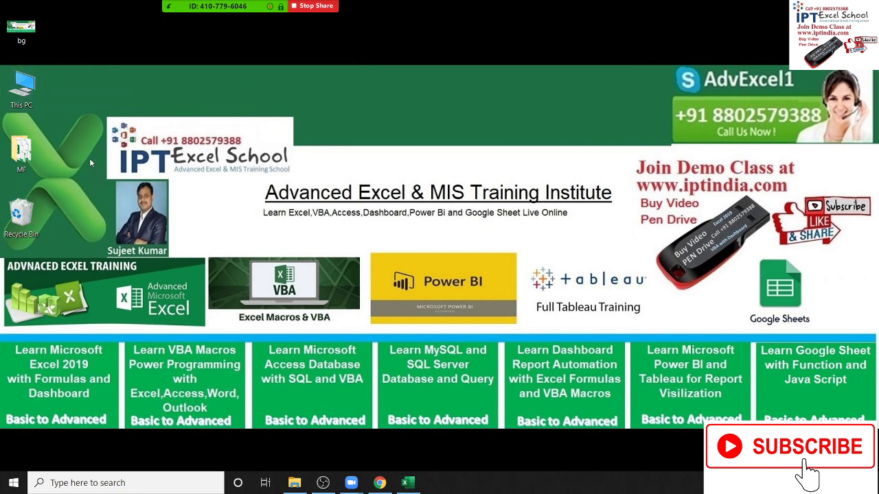
# Step: Open the Excel workbook, enter the first name in A5 and fill the names down to A12
pyautogui.click(407, 482)
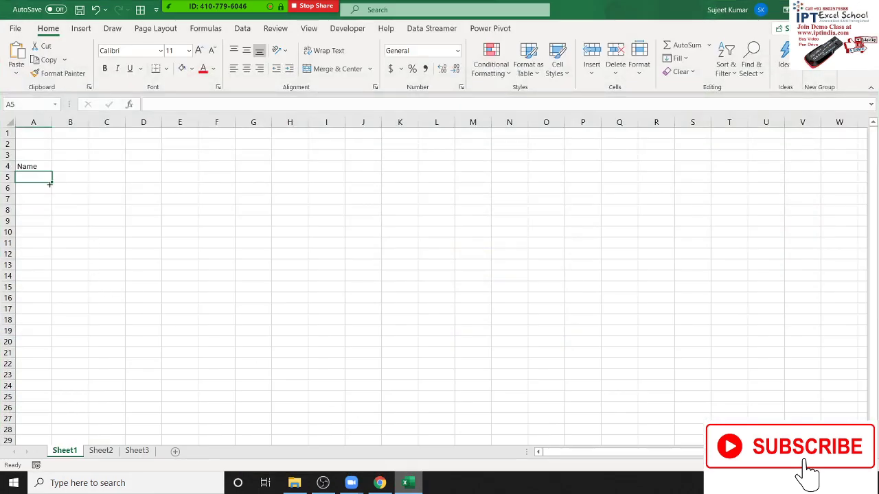
pyautogui.write('Puja')
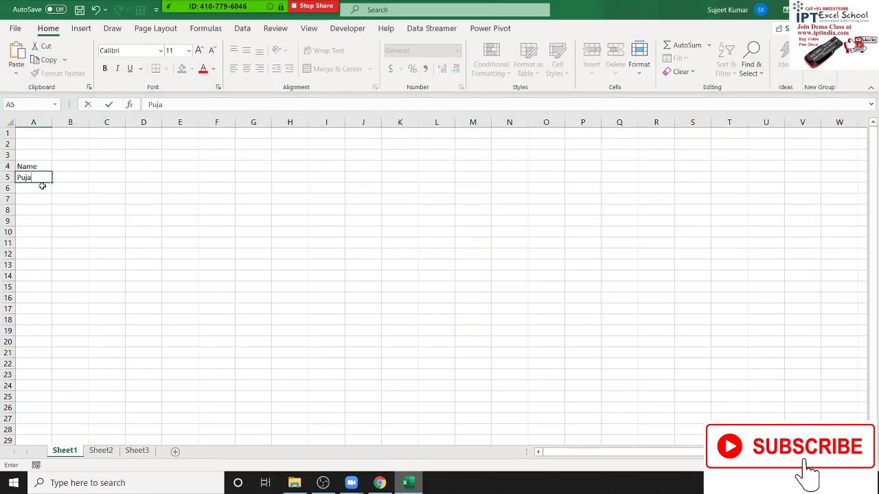
pyautogui.press('Return')
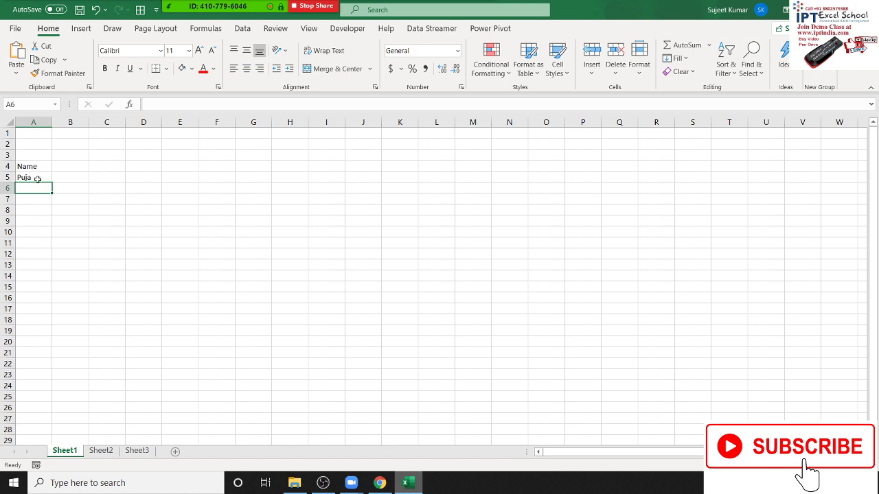
pyautogui.click(37, 179)
pyautogui.moveTo(52, 188); pyautogui.dragTo(53, 256)
# Step: Add a Sales heading in B4 with values 85, 63, 23, 45, 96, 58, 74, 25 below
pyautogui.click(76, 165)
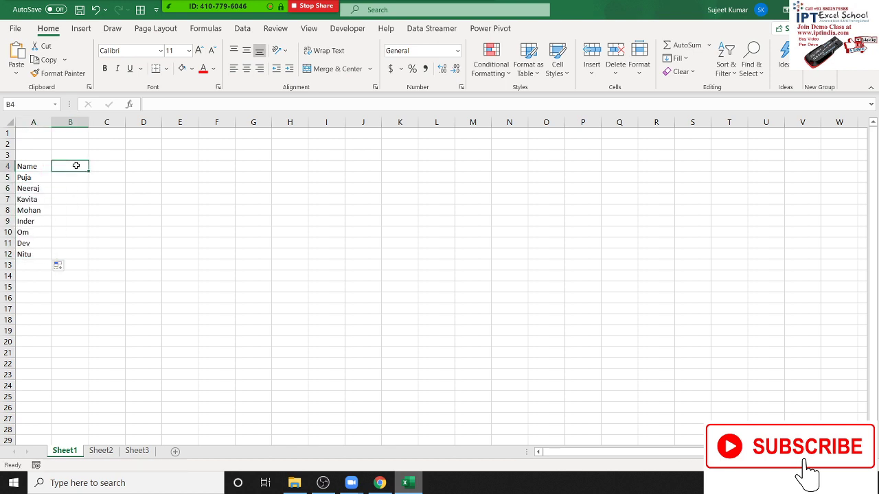
pyautogui.write('Sales')
pyautogui.press('Return')
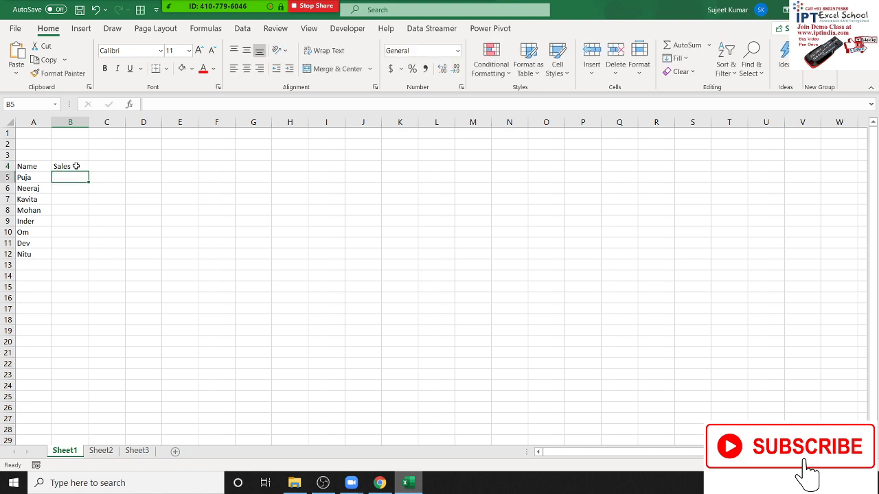
pyautogui.write('85')
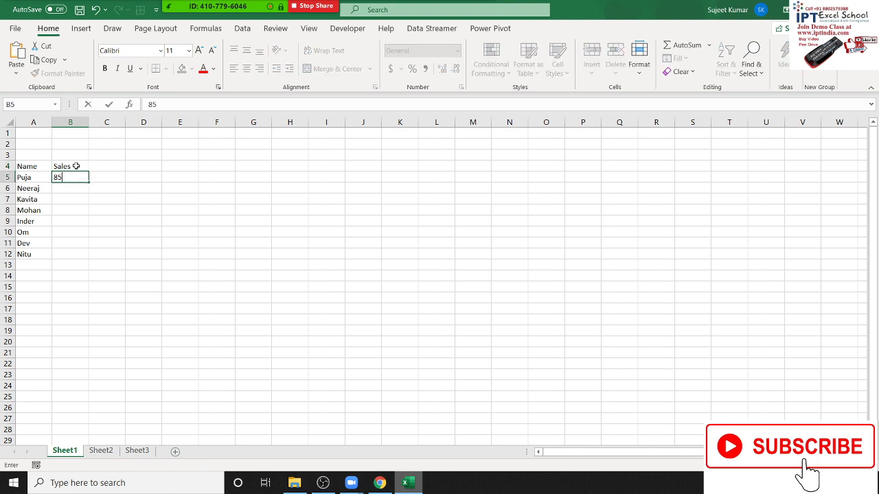
pyautogui.press('Return')
pyautogui.write('63')
pyautogui.press('Return')
pyautogui.write('23')
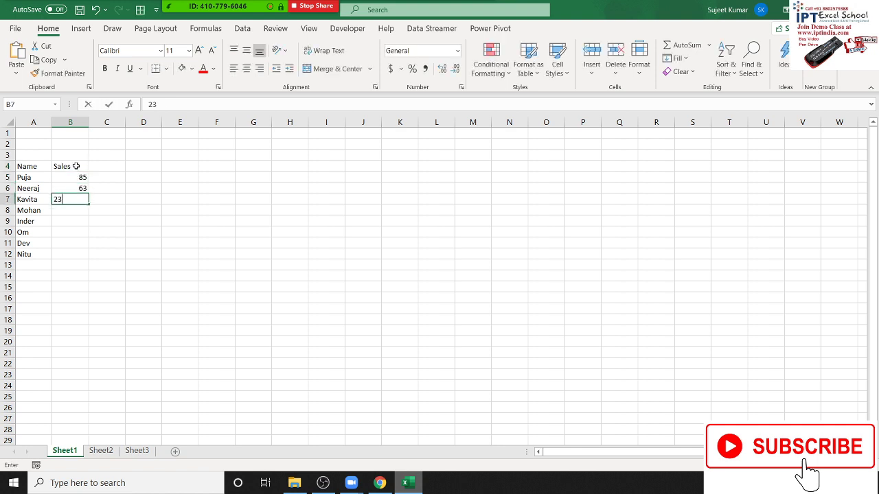
pyautogui.press('Return')
pyautogui.write('45')
pyautogui.press('Return')
pyautogui.write('96')
pyautogui.press('Return')
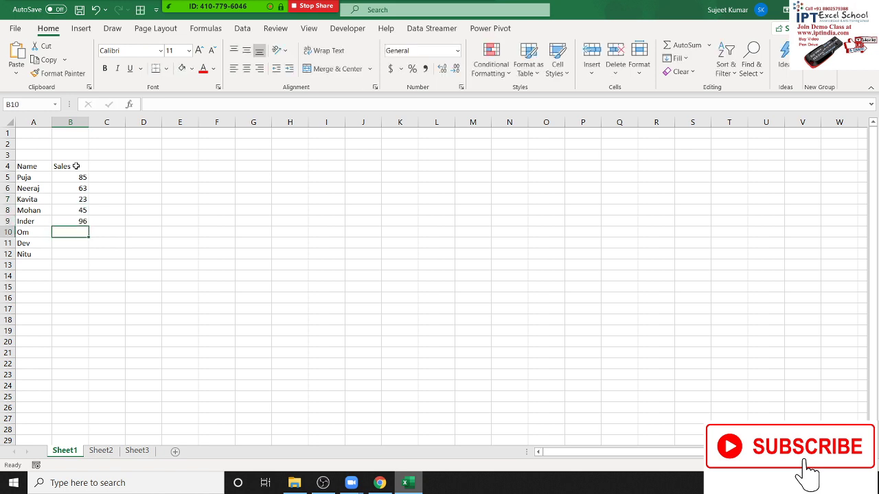
pyautogui.write('58')
pyautogui.press('Return')
pyautogui.write('74')
pyautogui.press('Return')
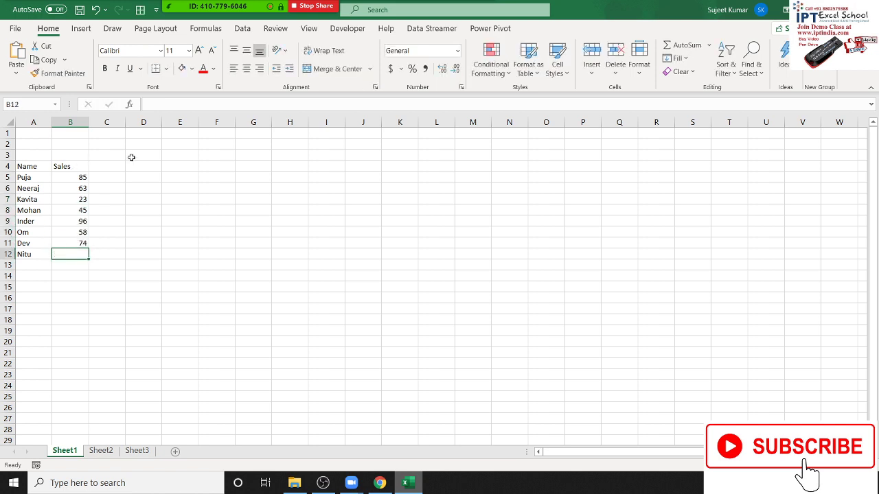
pyautogui.write('25')
pyautogui.press('Return')
# Step: Apply All Borders to the A4:B12 table
pyautogui.click(30, 170)
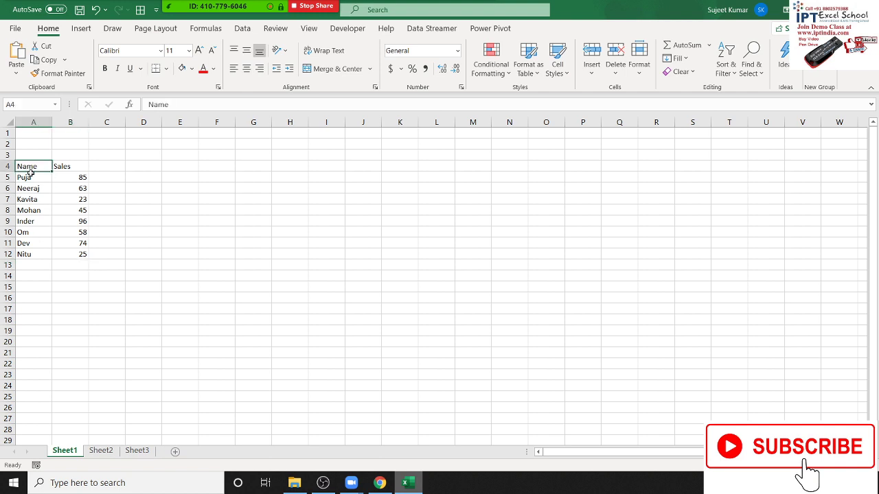
pyautogui.moveTo(30, 174); pyautogui.dragTo(73, 253)
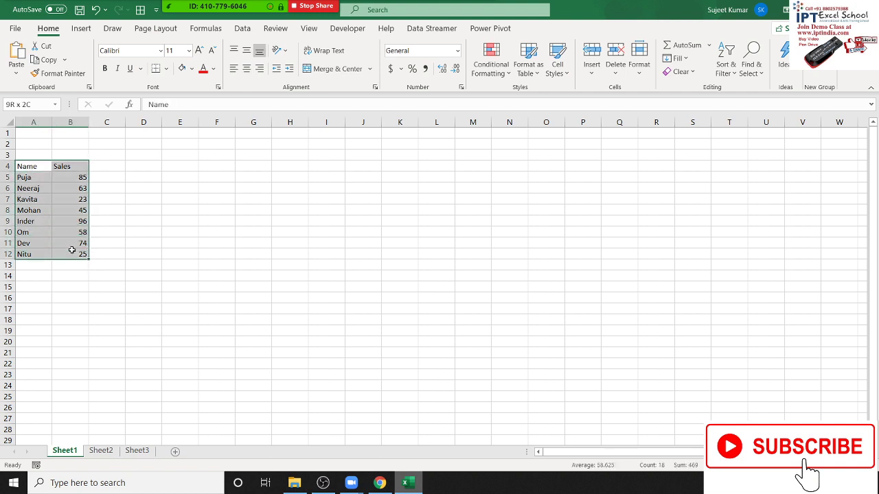
pyautogui.click(166, 70)
pyautogui.click(170, 182)
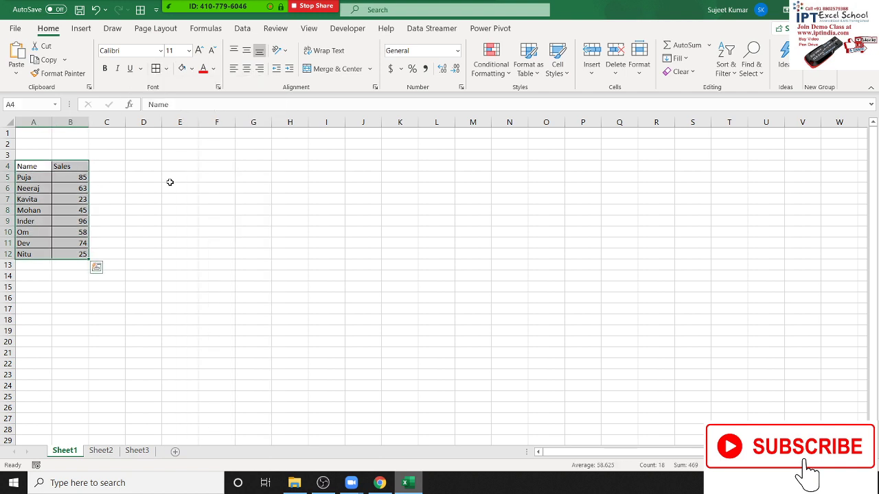
# Step: Insert a 2-D clustered column chart of Sales and move it beside the table
pyautogui.click(81, 29)
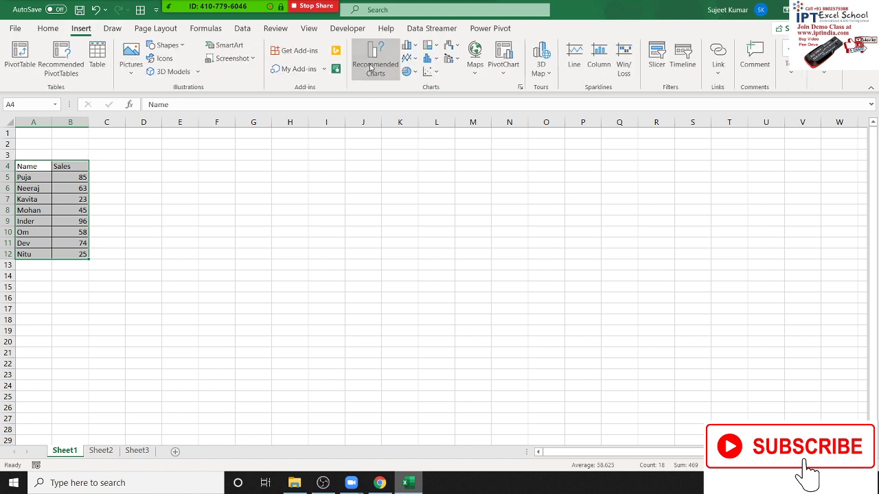
pyautogui.click(410, 45)
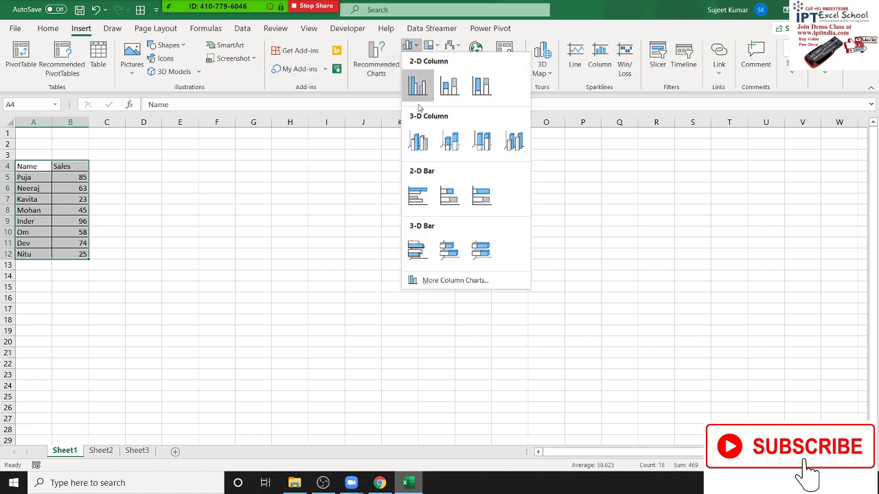
pyautogui.click(416, 86)
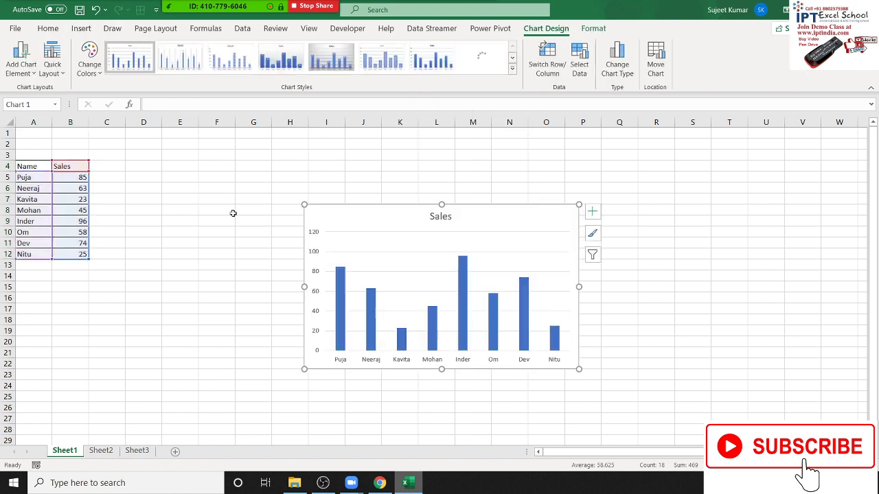
pyautogui.moveTo(327, 217); pyautogui.dragTo(118, 162)
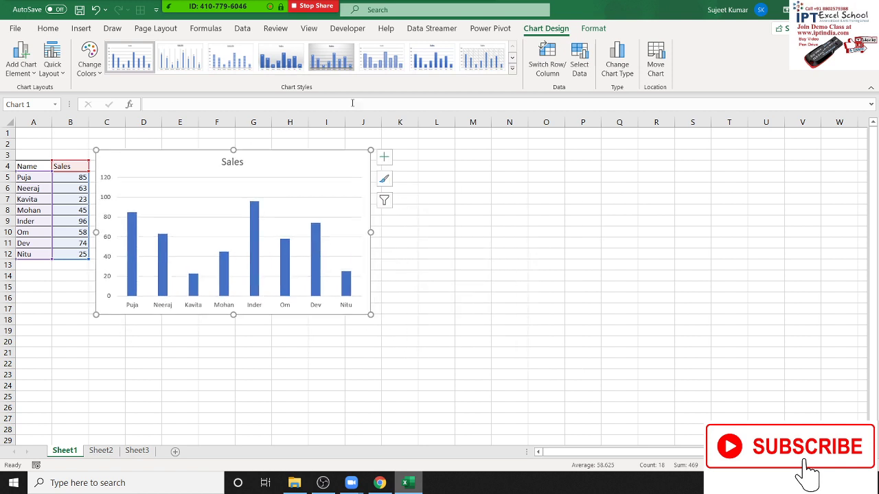
# Step: Apply a dark chart style and resize the chart smaller
pyautogui.click(511, 68)
pyautogui.click(331, 57)
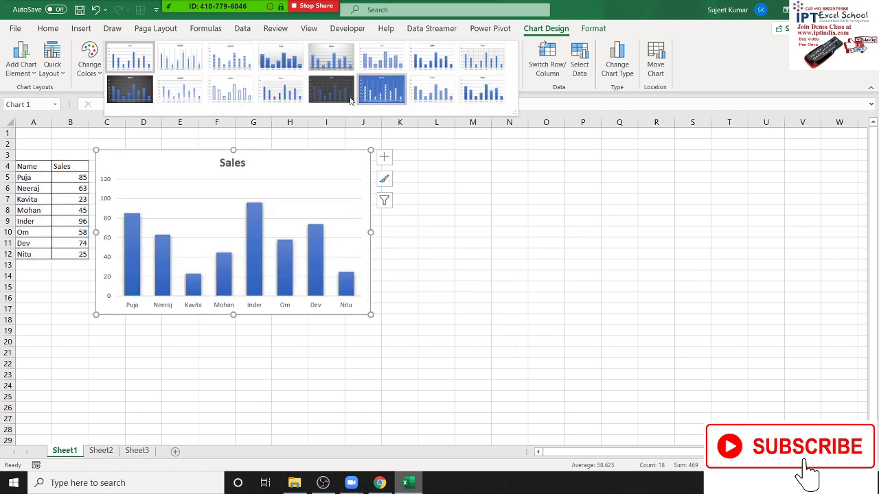
pyautogui.moveTo(371, 314); pyautogui.dragTo(362, 267)
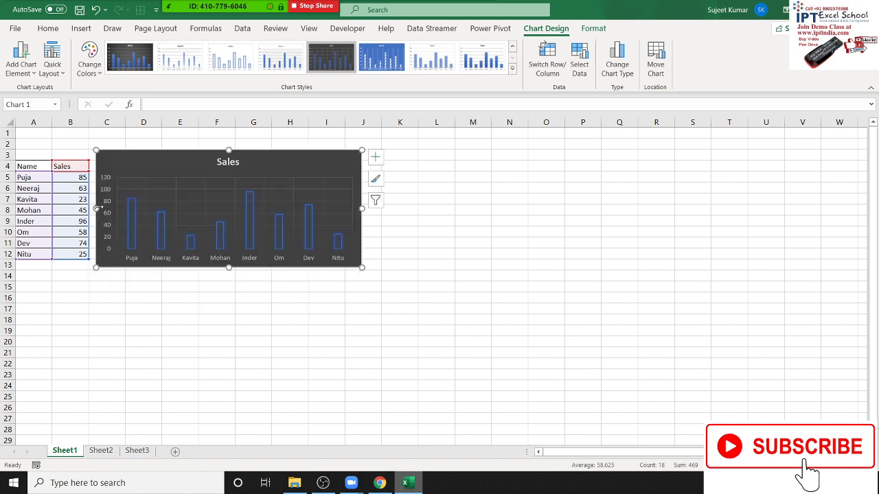
pyautogui.moveTo(97, 208); pyautogui.dragTo(91, 208)
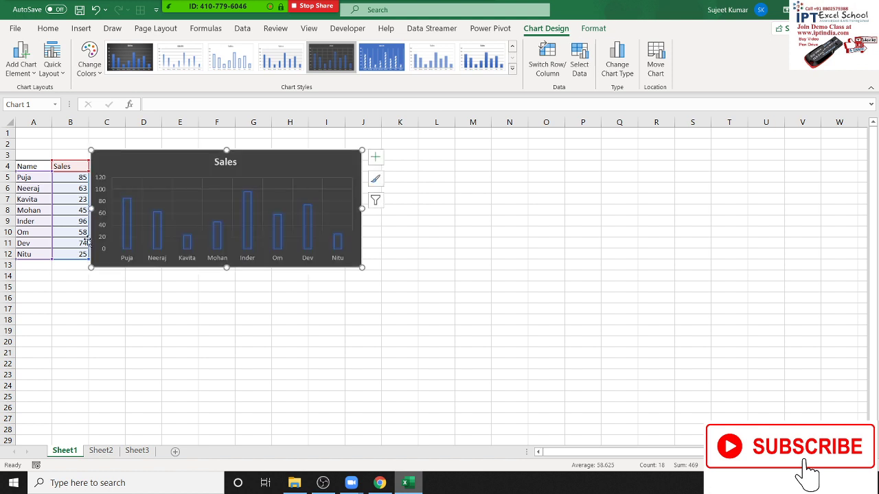
pyautogui.click(58, 298)
pyautogui.click(33, 308)
# Step: Enter a Month heading in A18 and fill months Jan through Aug down to A26
pyautogui.click(32, 338)
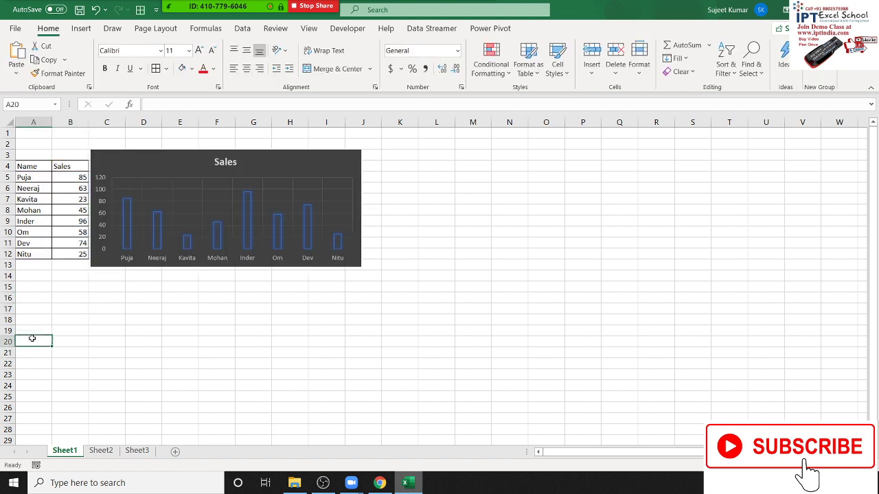
pyautogui.click(31, 320)
pyautogui.write('Month')
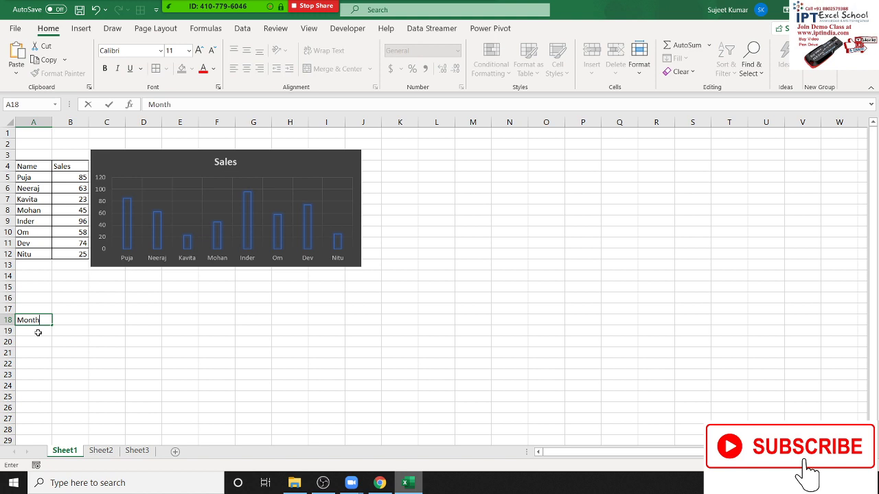
pyautogui.press('Return')
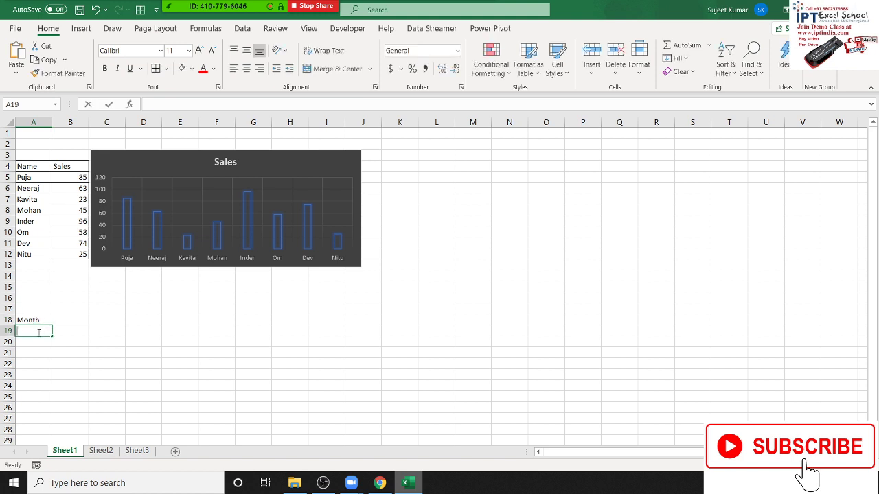
pyautogui.write('Jan')
pyautogui.press('Return')
pyautogui.click(42, 332)
pyautogui.moveTo(53, 337); pyautogui.dragTo(55, 415)
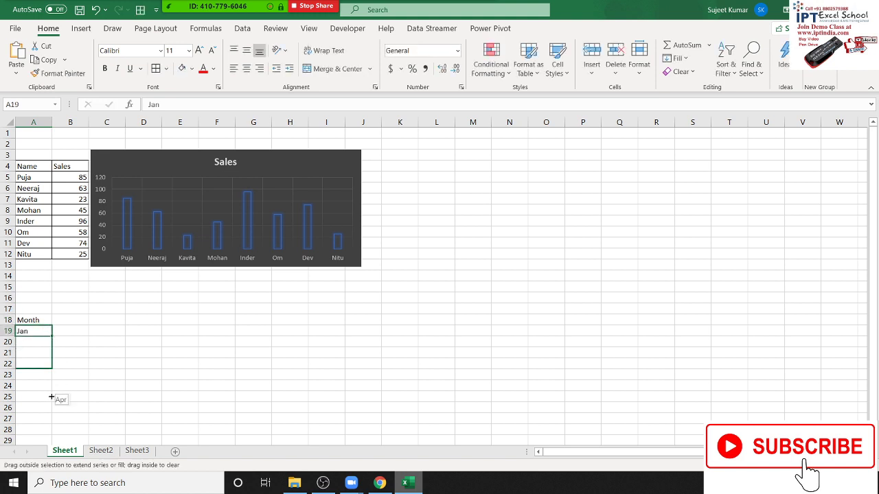
# Step: Add a Sales heading in B18 with 85, 36, 54, 12, 32, 74, 69, 54, then select A18:B26
pyautogui.click(72, 322)
pyautogui.write('Sale')
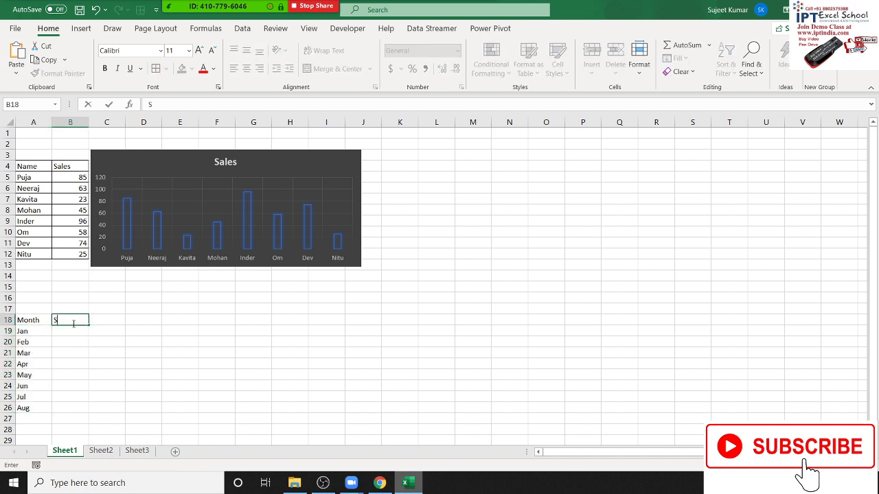
pyautogui.write('s')
pyautogui.press('Return')
pyautogui.write('8')
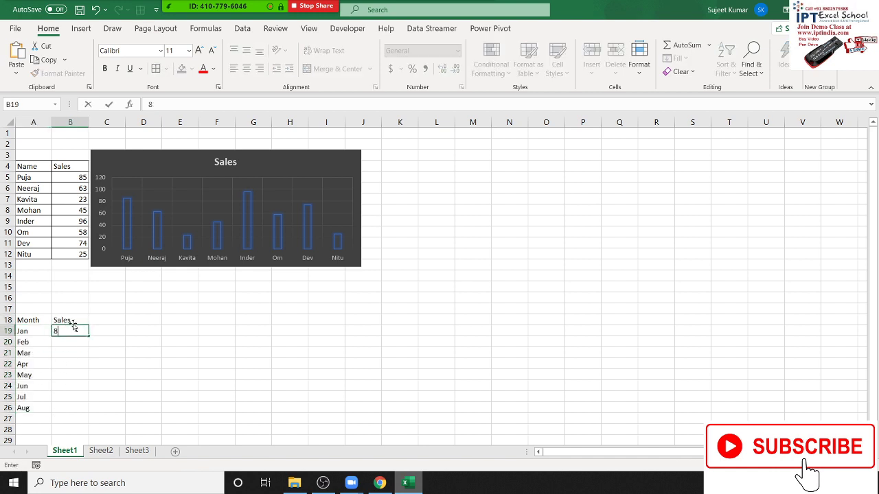
pyautogui.write('5')
pyautogui.press('Return')
pyautogui.write('36')
pyautogui.press('Return')
pyautogui.write('54')
pyautogui.press('Return')
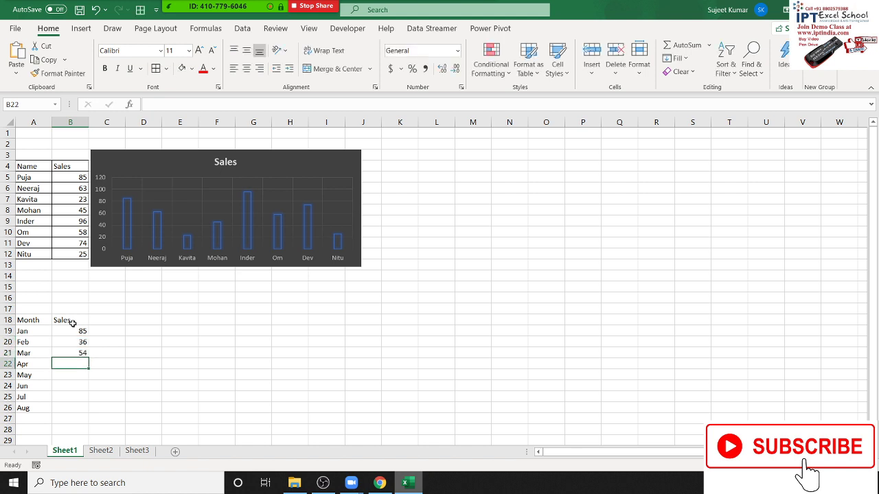
pyautogui.write('12')
pyautogui.press('Return')
pyautogui.write('32')
pyautogui.press('Return')
pyautogui.write('74')
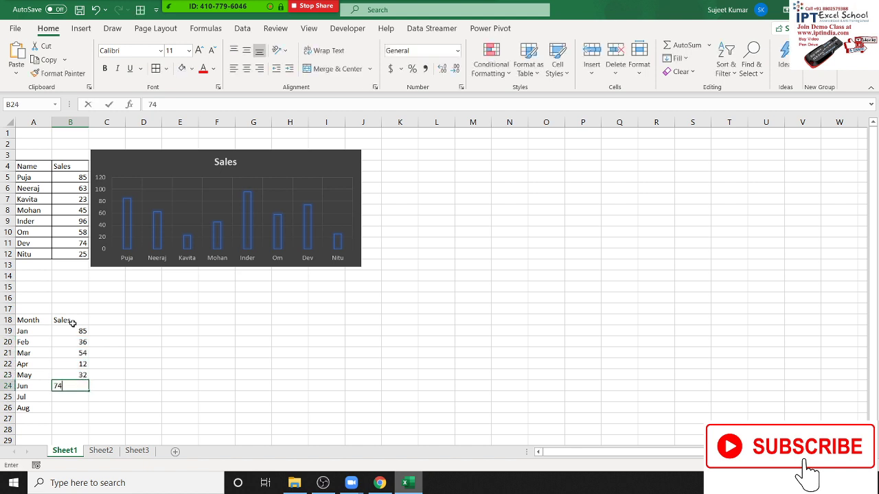
pyautogui.press('Return')
pyautogui.write('69')
pyautogui.press('Return')
pyautogui.write('5')
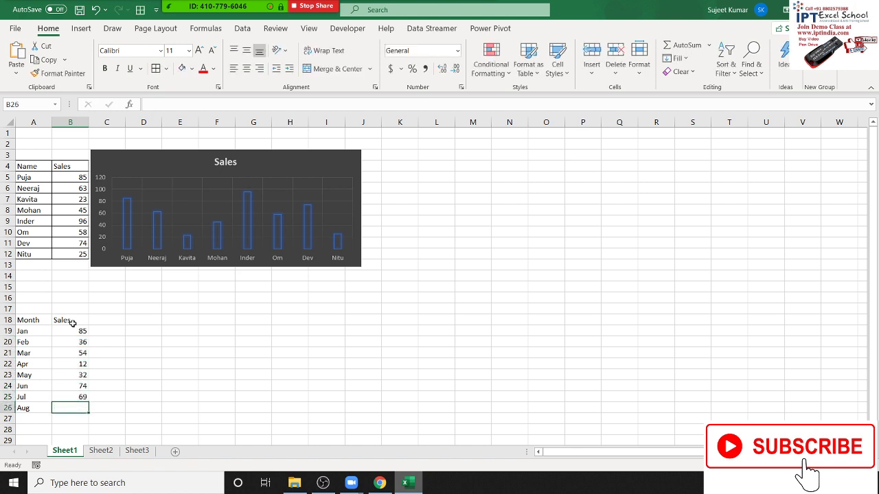
pyautogui.write('4')
pyautogui.press('Return')
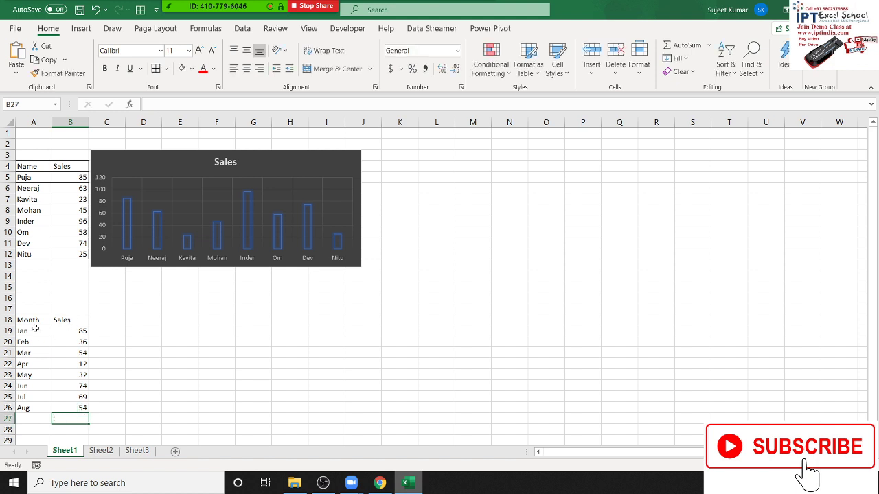
pyautogui.moveTo(35, 320); pyautogui.dragTo(81, 408)
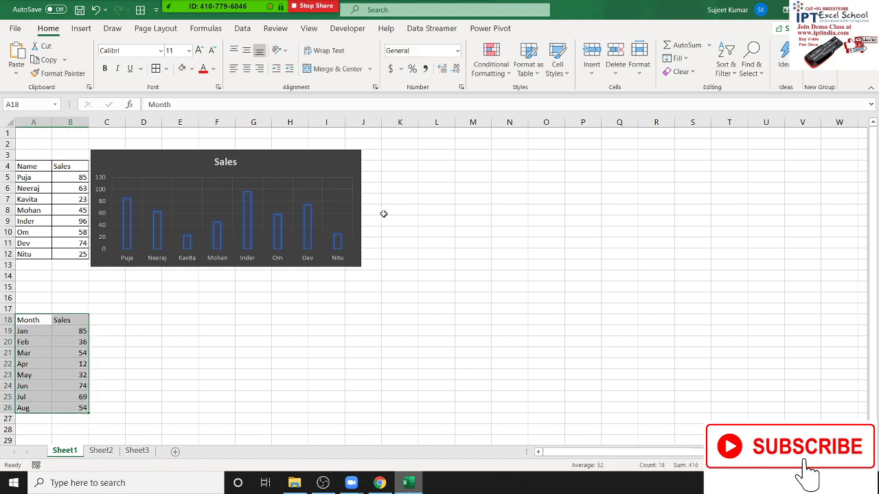
# Step: Insert a clustered column chart of the monthly sales and move it beside the monthly data
pyautogui.click(81, 29)
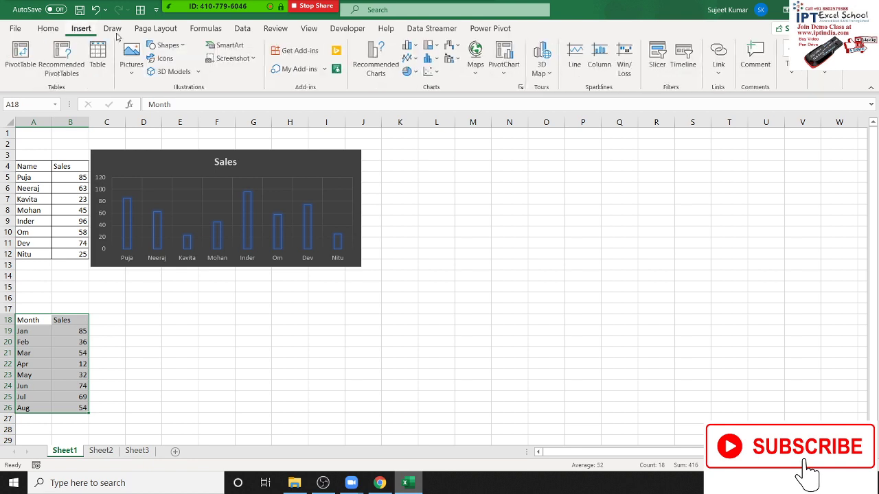
pyautogui.click(416, 46)
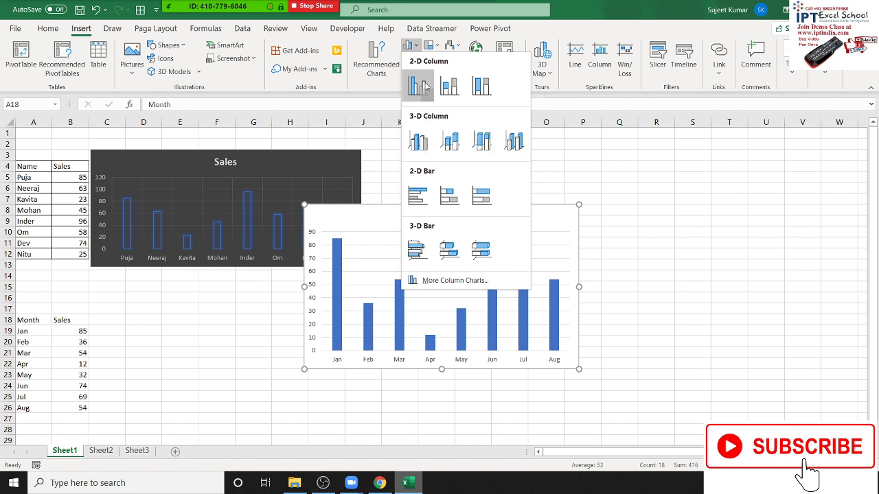
pyautogui.click(425, 86)
pyautogui.moveTo(375, 213)
pyautogui.mouseDown()
pyautogui.moveTo(201, 265)
pyautogui.moveTo(192, 278)
pyautogui.mouseUp()
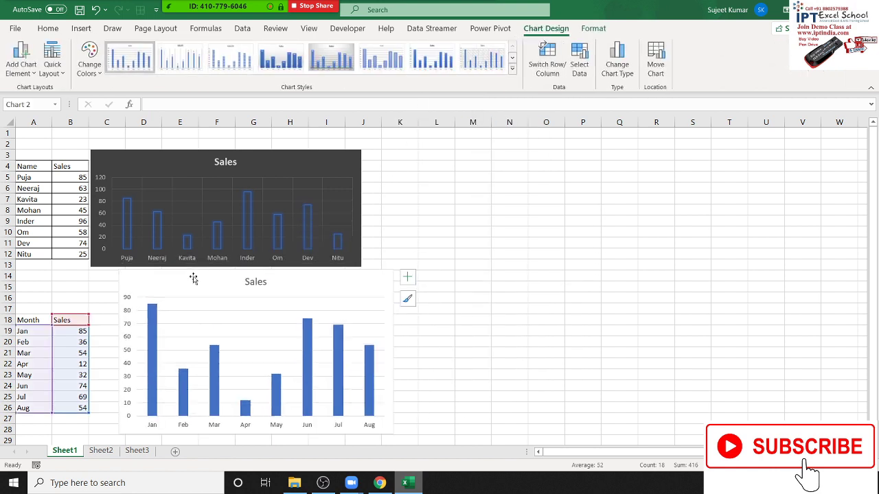
# Step: Apply the blue hatched chart style and resize the chart to align with rows 18–26
pyautogui.click(511, 70)
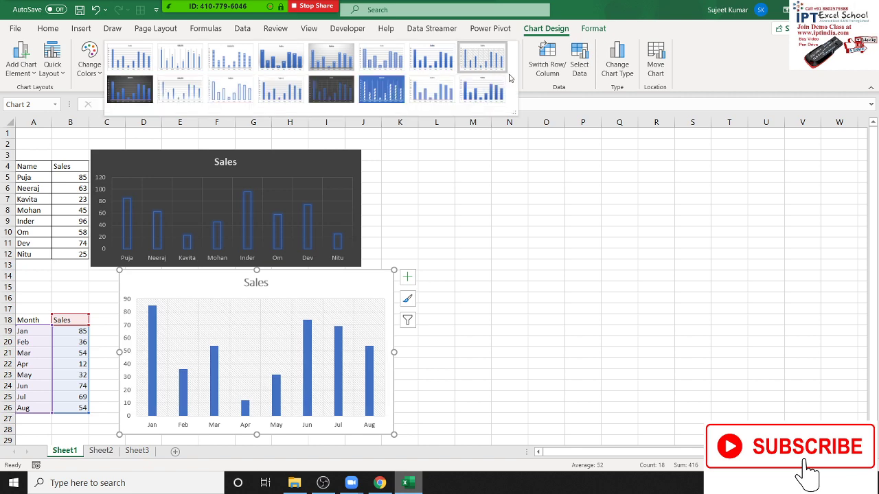
pyautogui.click(381, 89)
pyautogui.scroll(-3, 485, 230)
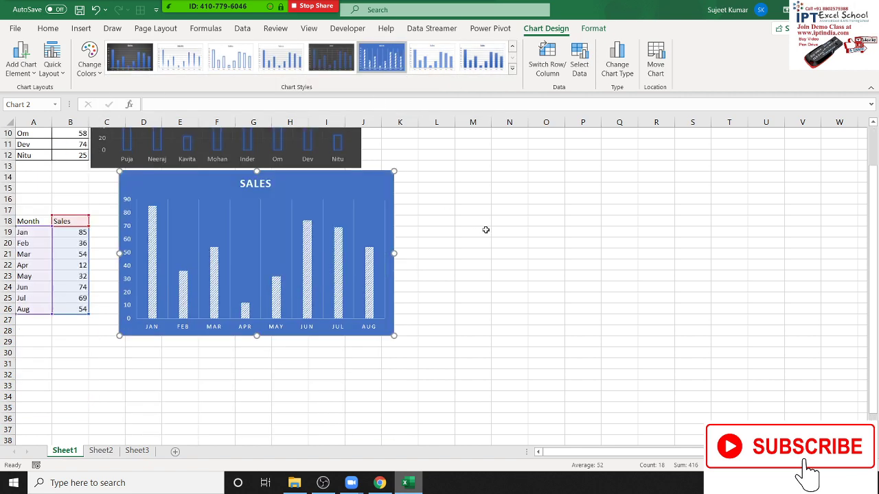
pyautogui.click(543, 241)
pyautogui.click(119, 180)
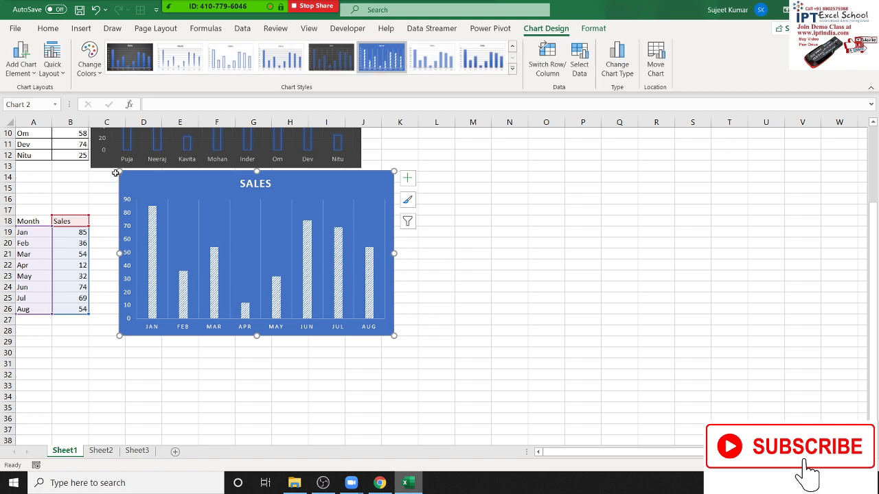
pyautogui.moveTo(119, 172)
pyautogui.mouseDown()
pyautogui.moveTo(137, 206)
pyautogui.moveTo(124, 224)
pyautogui.mouseUp()
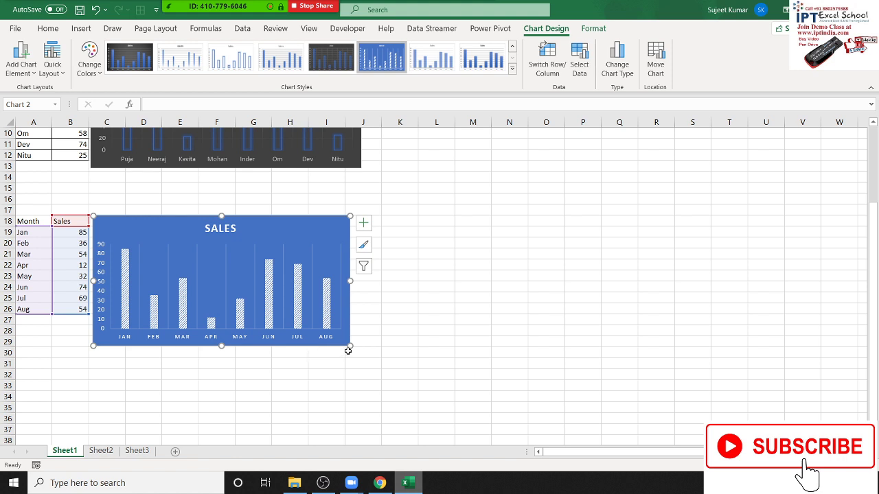
pyautogui.moveTo(351, 348); pyautogui.dragTo(337, 320)
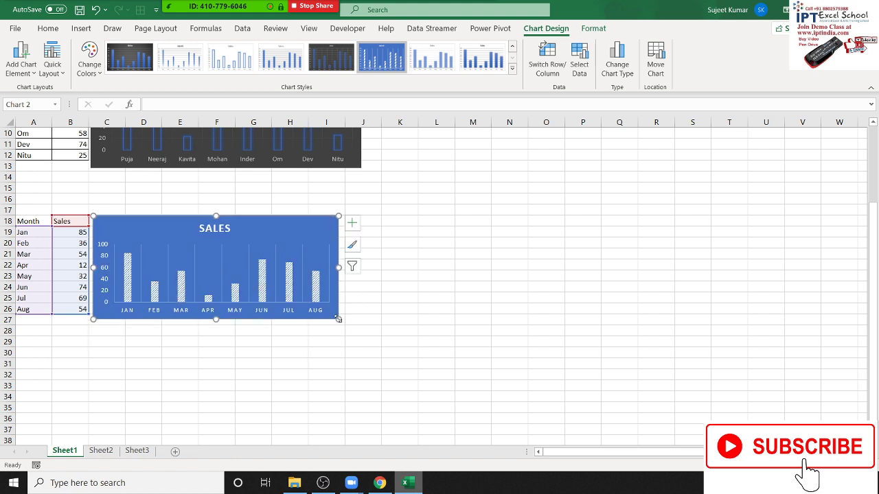
pyautogui.click(392, 289)
pyautogui.scroll(2, 393, 294)
pyautogui.scroll(1, 392, 294)
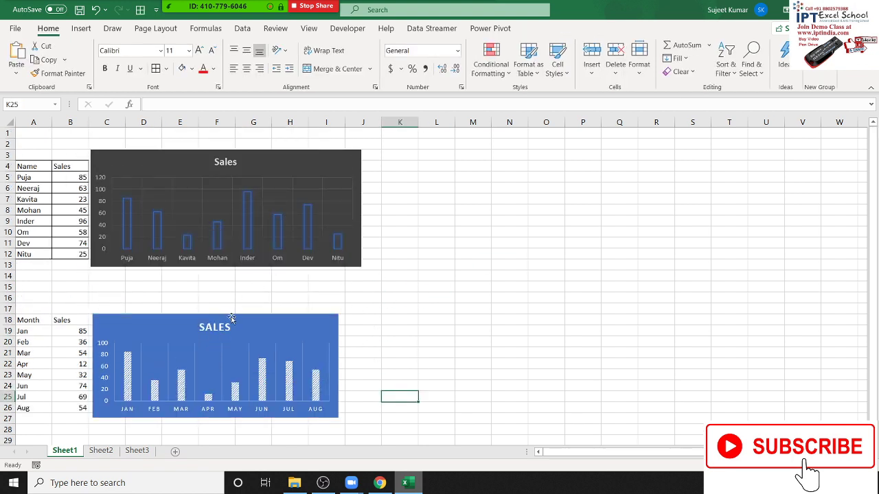
# Step: Change the first chart's title to 'SO wise Sales'
pyautogui.click(221, 160)
pyautogui.click(223, 164)
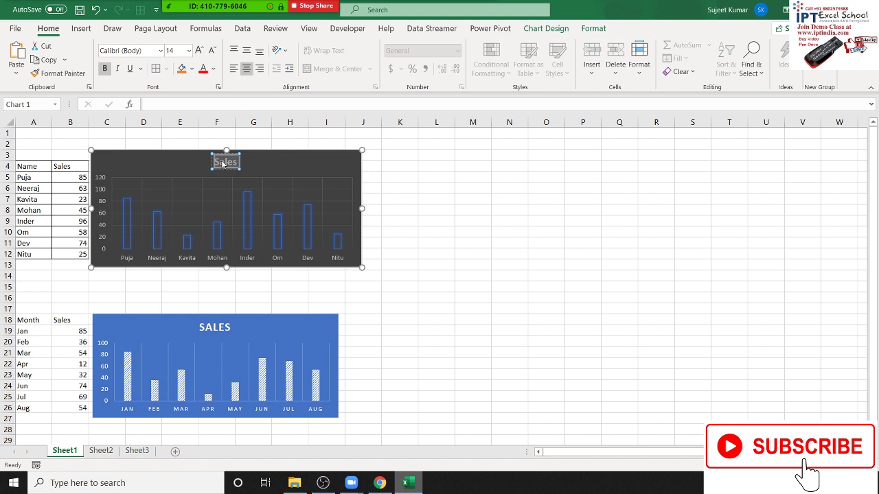
pyautogui.write('S')
pyautogui.click(221, 163)
pyautogui.press('BackSpace')
pyautogui.press('BackSpace')
pyautogui.press('BackSpace')
pyautogui.press('BackSpace')
pyautogui.write('O')
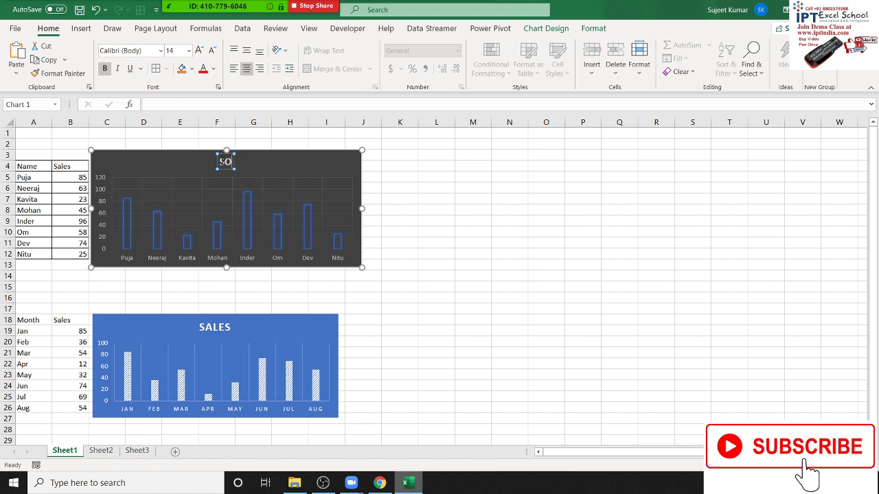
pyautogui.write(' wlaw')
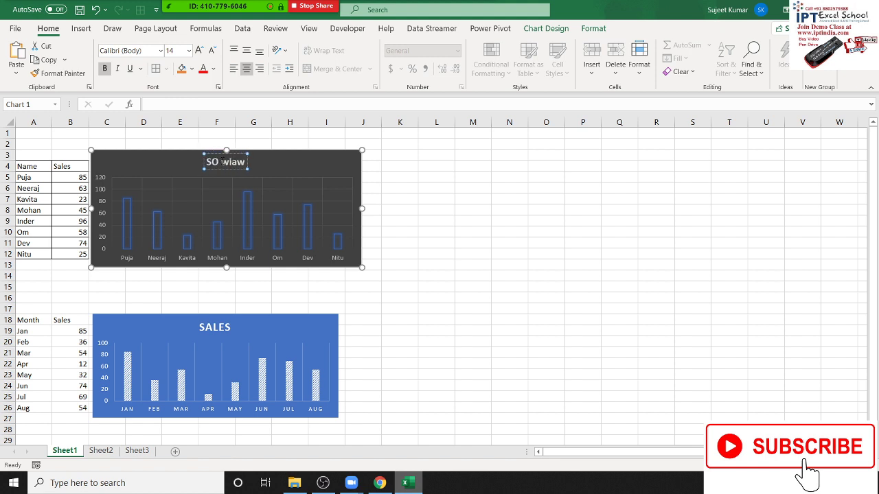
pyautogui.press('BackSpace')
pyautogui.press('BackSpace')
pyautogui.press('BackSpace')
pyautogui.write('i')
pyautogui.write('se')
pyautogui.press('BackSpace')
pyautogui.press('BackSpace')
pyautogui.write('z')
pyautogui.press('BackSpace')
pyautogui.press('BackSpace')
pyautogui.write('ise')
pyautogui.write(' Sal')
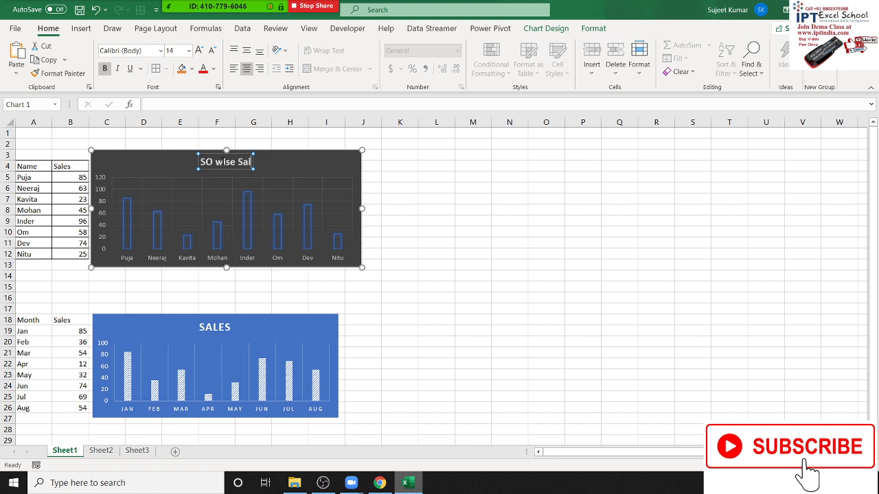
pyautogui.write('es')
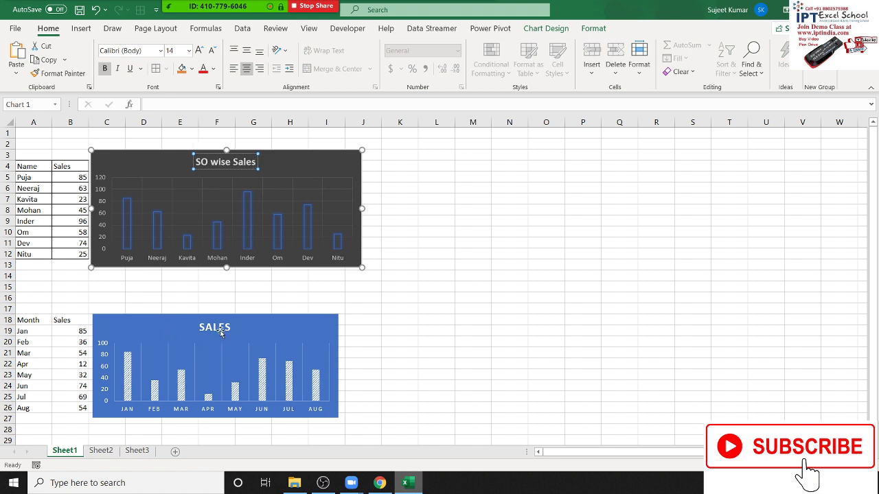
# Step: Replace the monthly chart's SALES title with 'MONTHLY SALES'
pyautogui.click(220, 329)
pyautogui.doubleClick(220, 329)
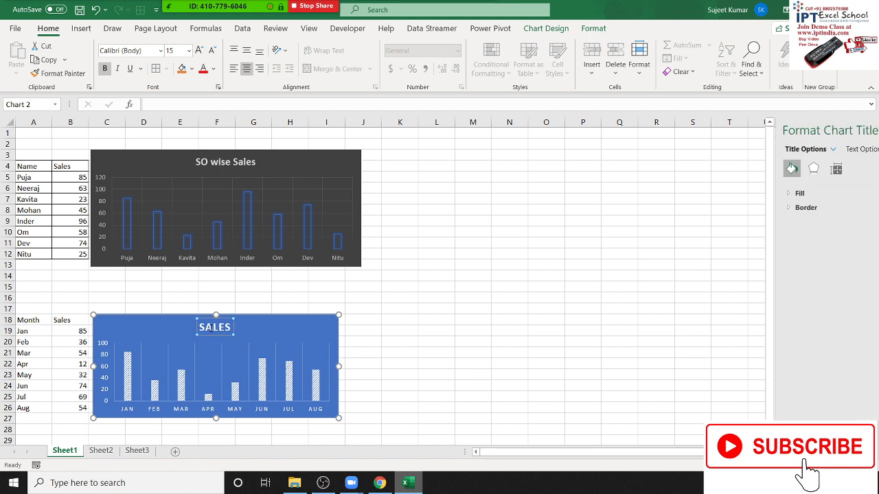
pyautogui.doubleClick(213, 327)
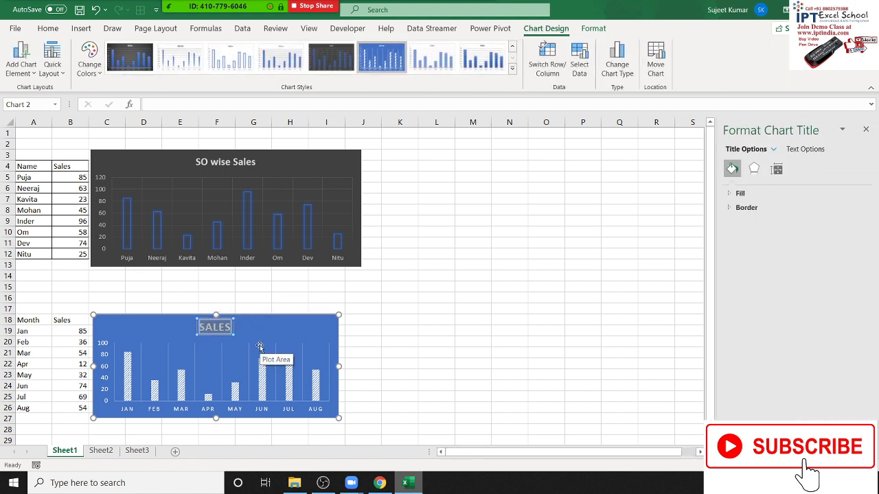
pyautogui.write('MONTH')
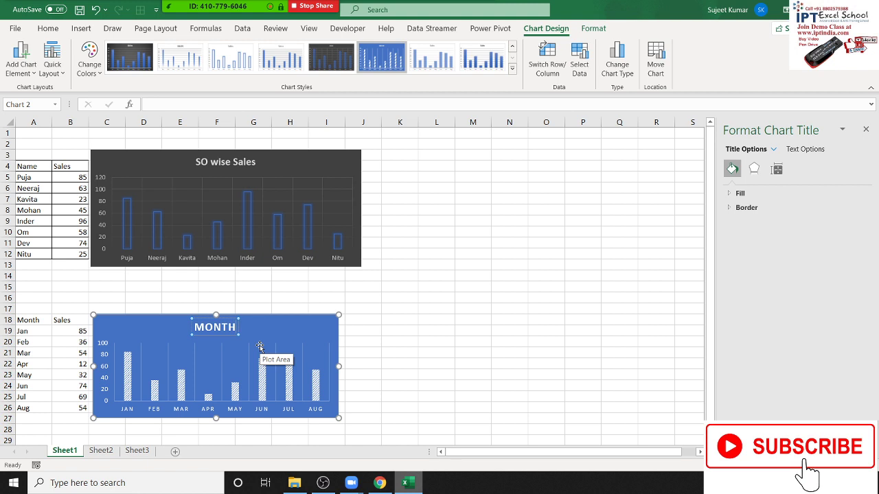
pyautogui.write('LY SA')
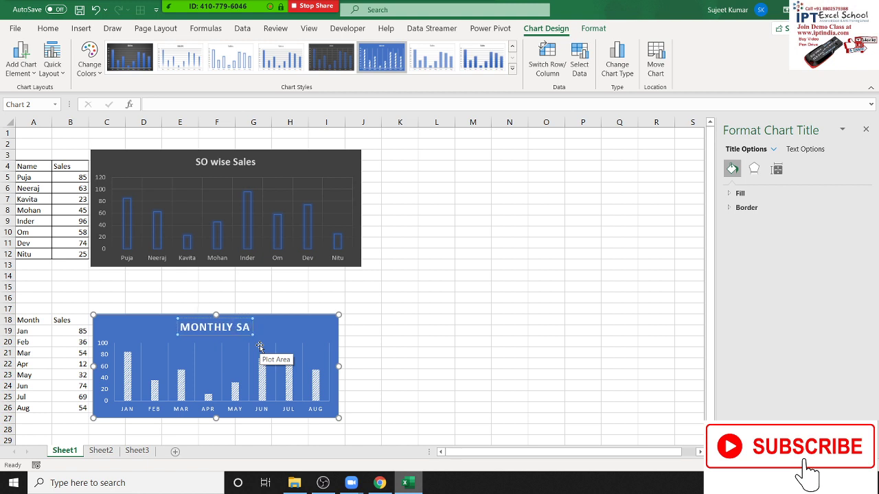
pyautogui.write('LES')
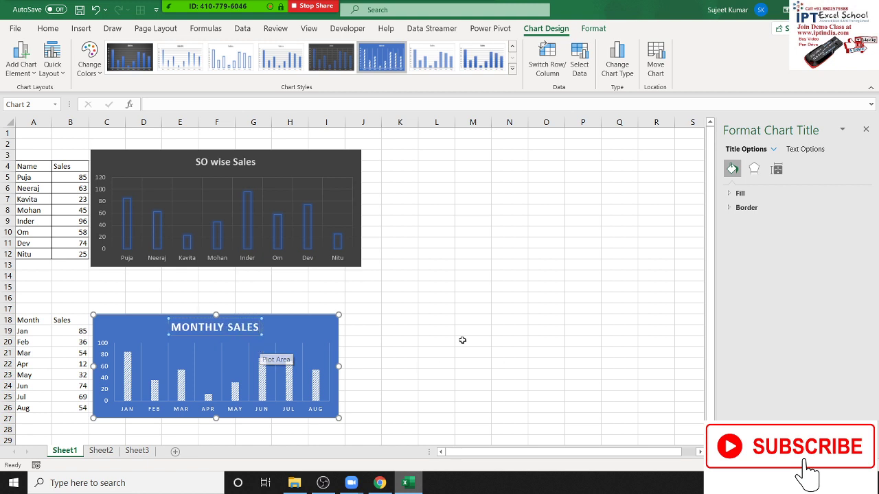
pyautogui.click(423, 329)
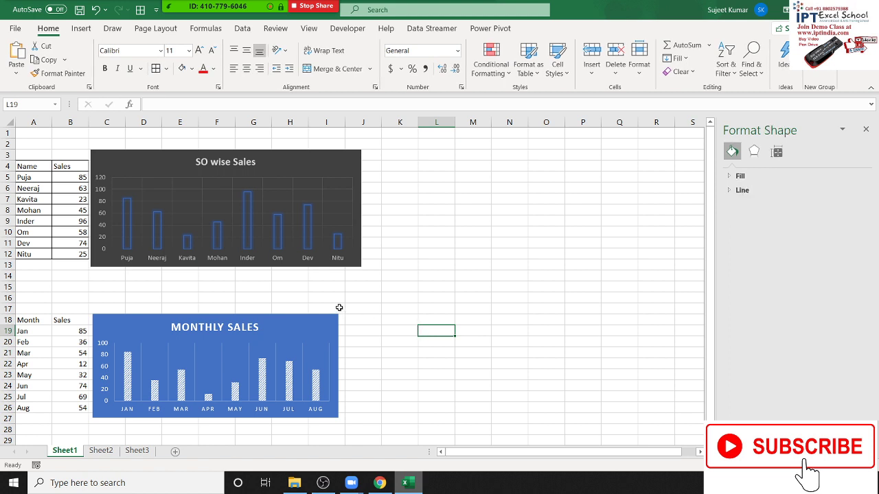
# Step: Shrink the SO wise Sales chart slightly from its corner, then select A3
pyautogui.click(358, 254)
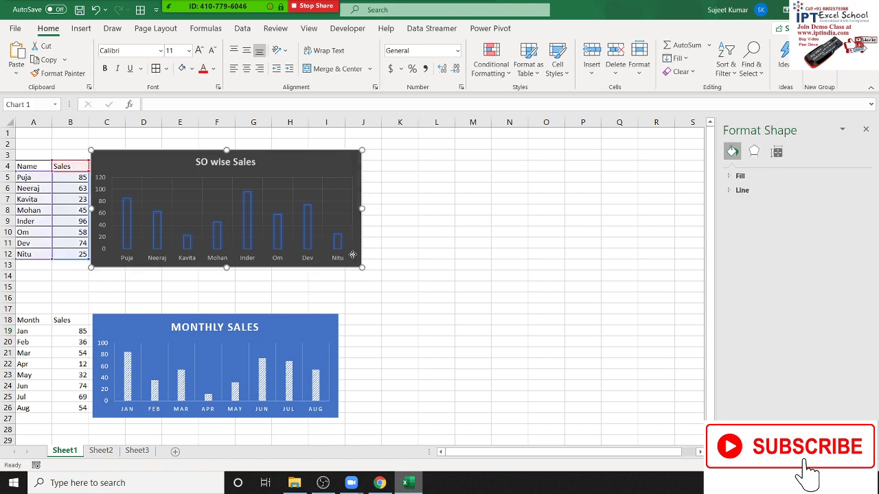
pyautogui.moveTo(361, 267); pyautogui.dragTo(348, 265)
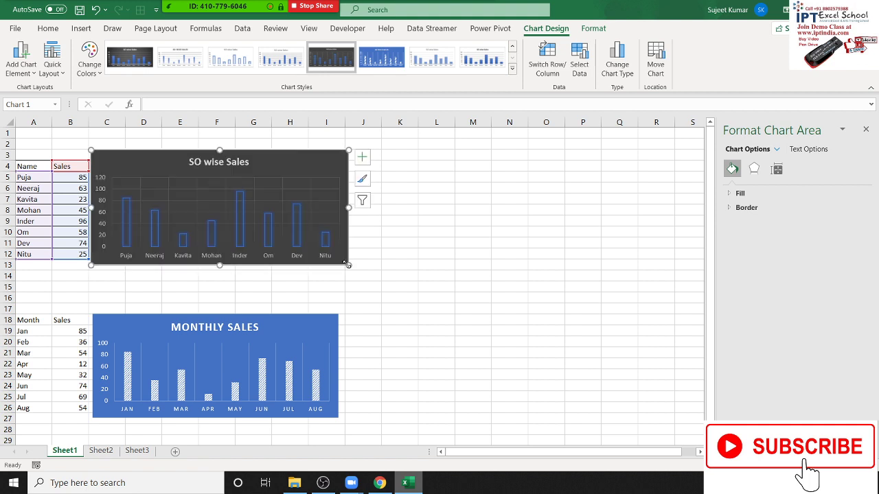
pyautogui.click(393, 289)
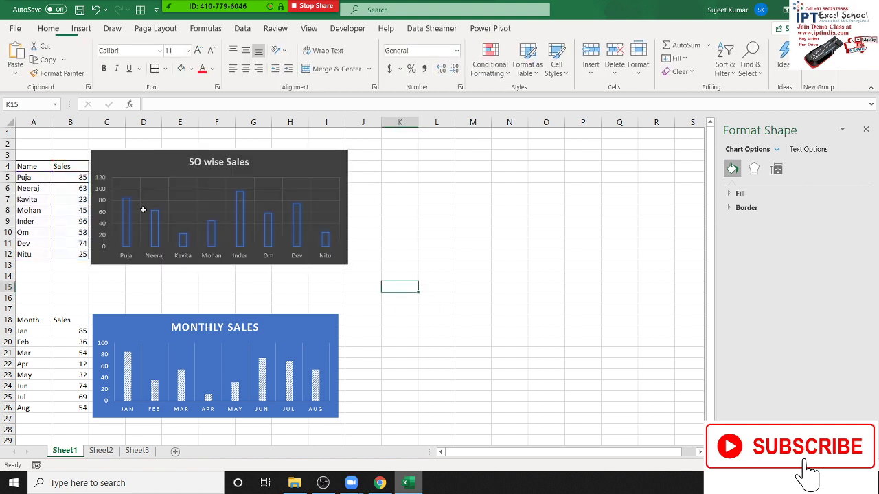
pyautogui.click(25, 157)
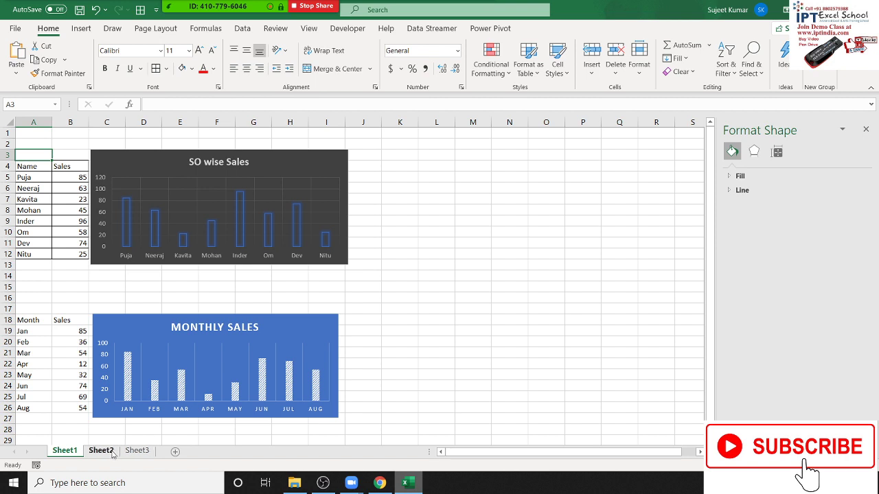
# Step: Rename Sheet1 to 'Report' and Sheet2 to 'Sales'
pyautogui.doubleClick(73, 452)
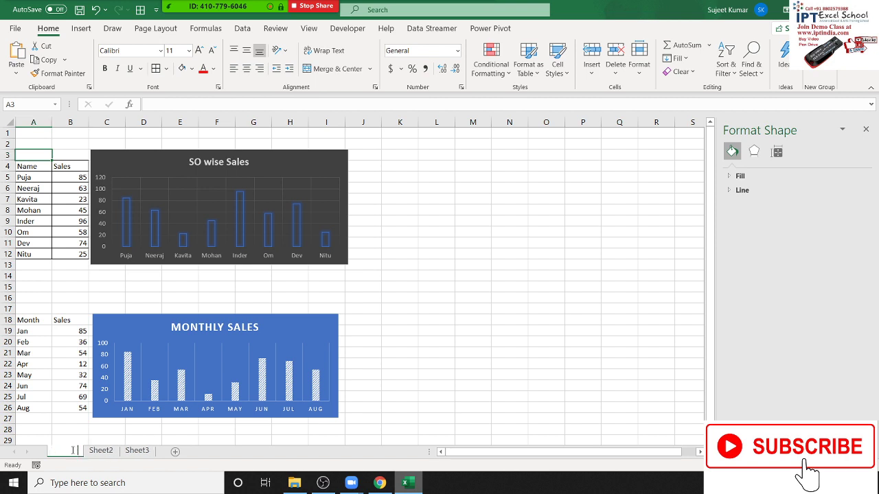
pyautogui.write('Repo')
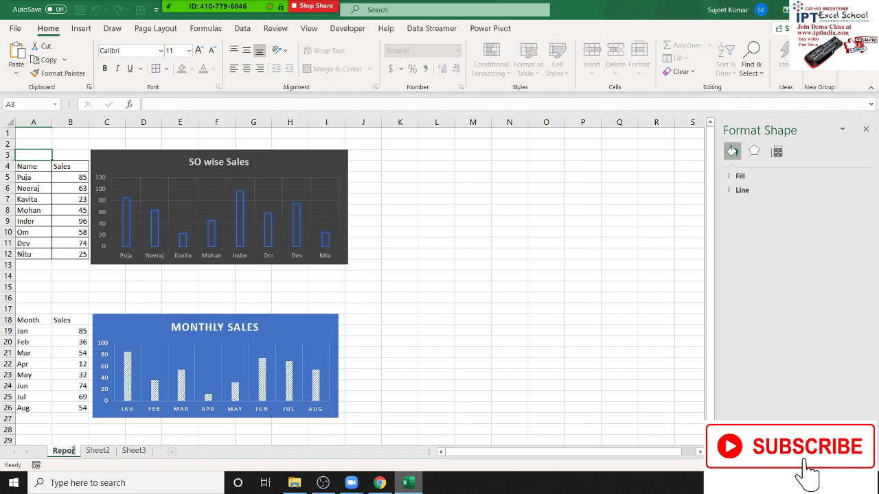
pyautogui.write('rt')
pyautogui.click(67, 438)
pyautogui.click(109, 451)
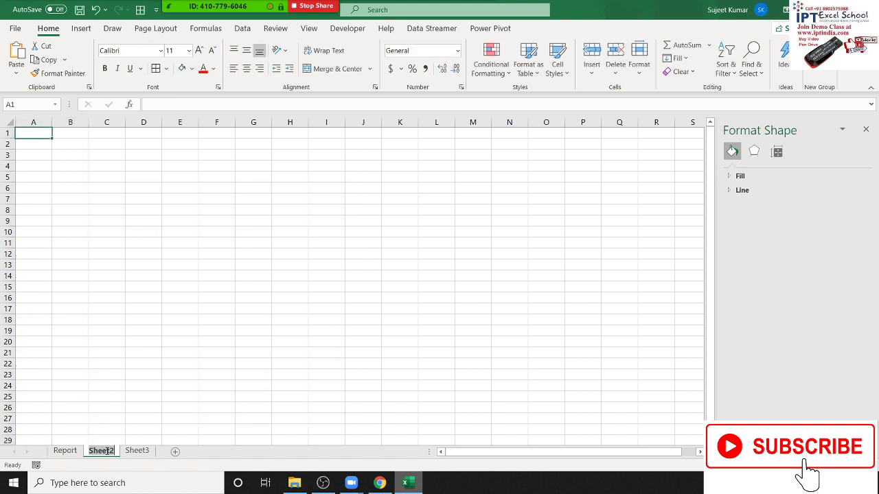
pyautogui.write('Sale')
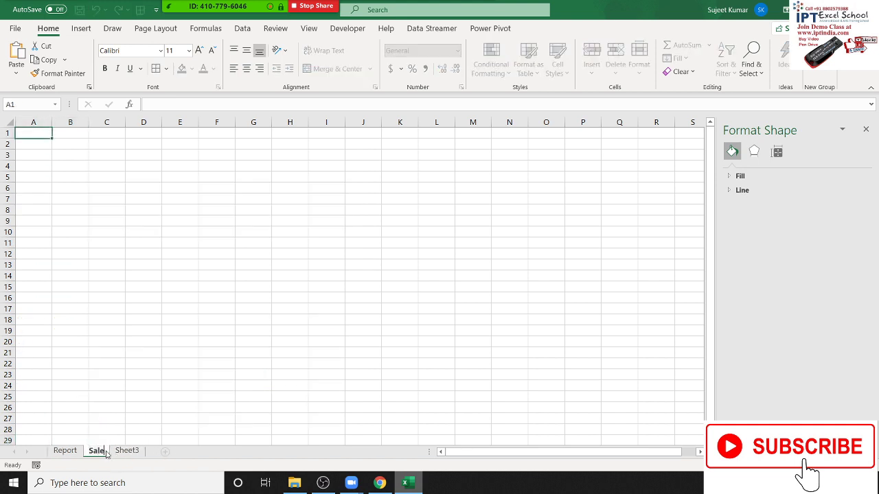
pyautogui.press('BackSpace')
pyautogui.write('es')
pyautogui.click(98, 321)
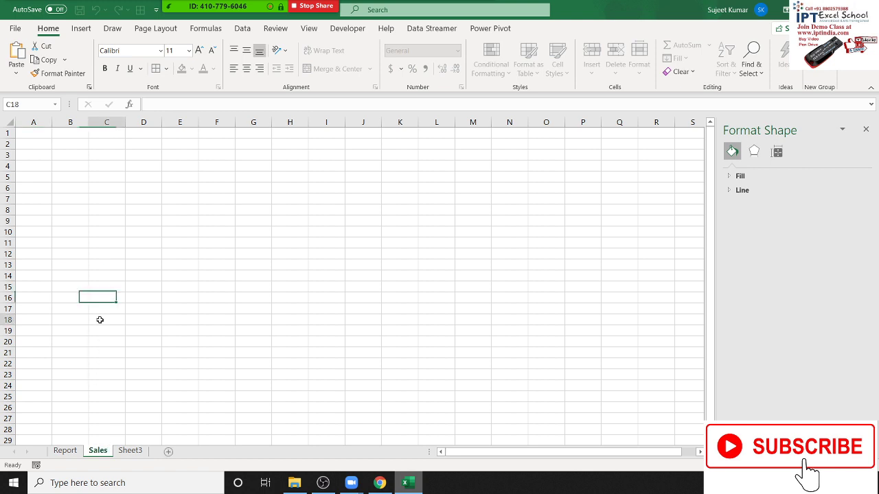
# Step: Enter the label 'Select' in A3
pyautogui.click(43, 156)
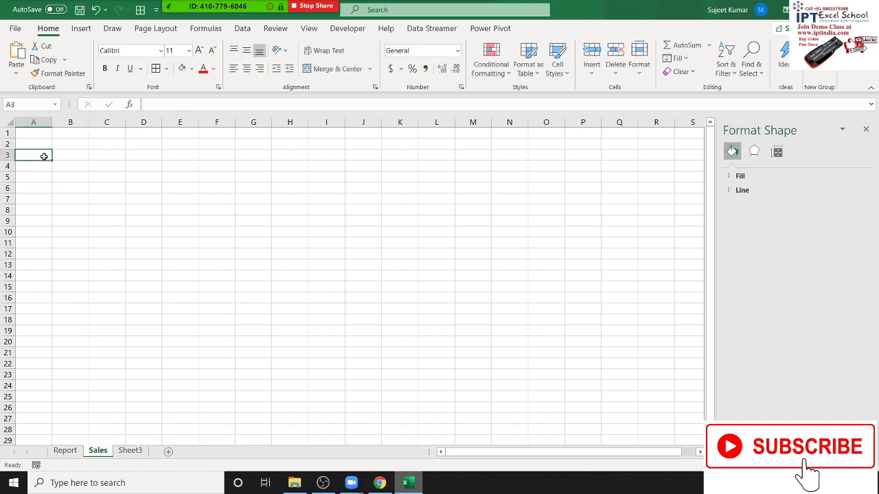
pyautogui.write('Select')
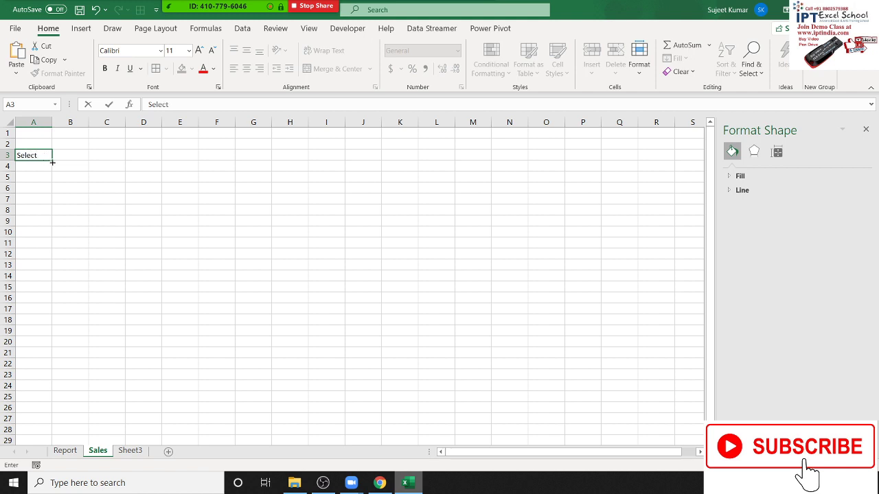
pyautogui.click(62, 155)
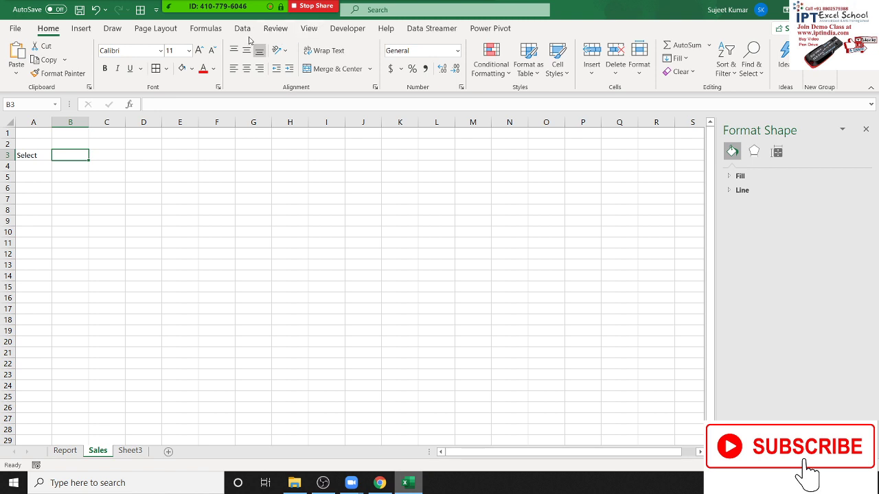
# Step: Give B3 a data validation list of Month,Sales and set it to Sales
pyautogui.click(348, 28)
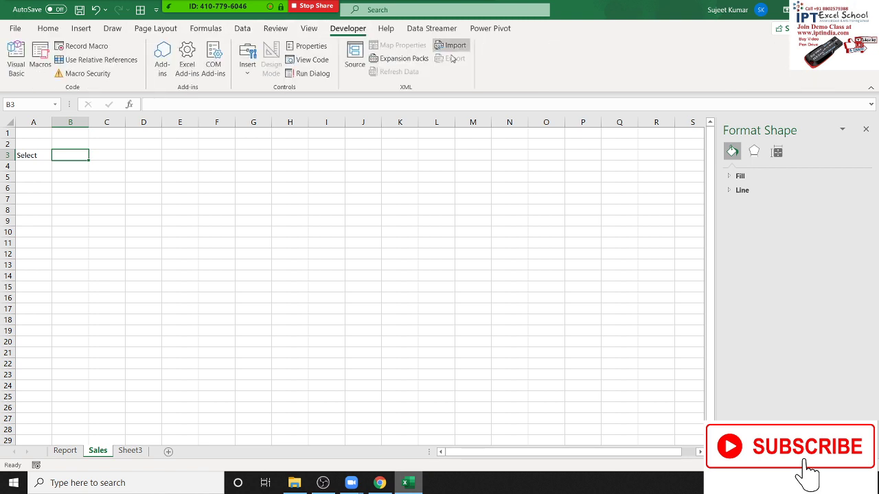
pyautogui.click(48, 29)
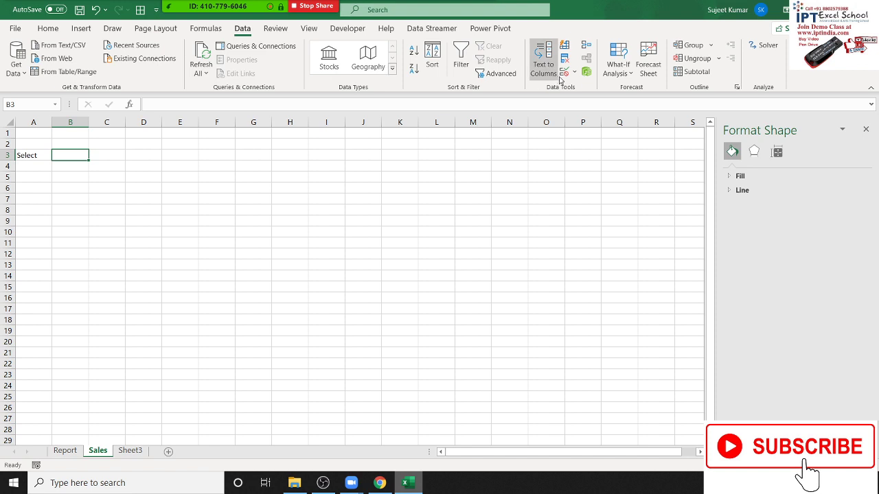
pyautogui.click(574, 73)
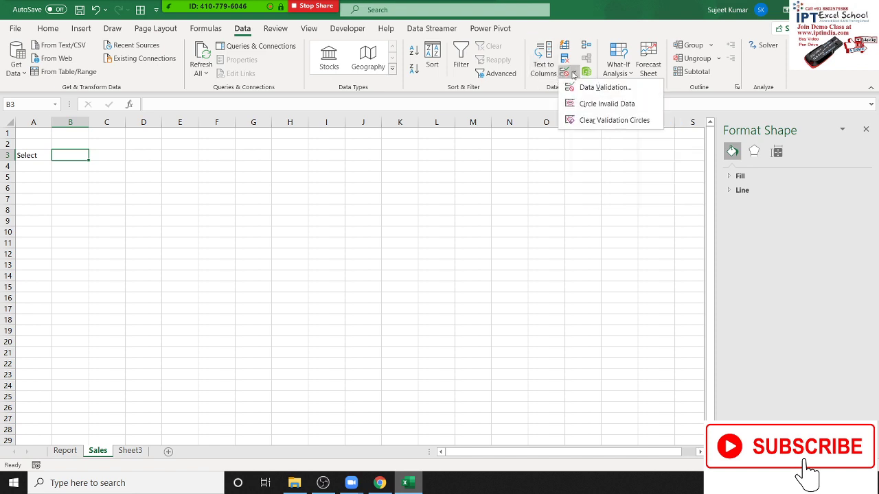
pyautogui.click(598, 87)
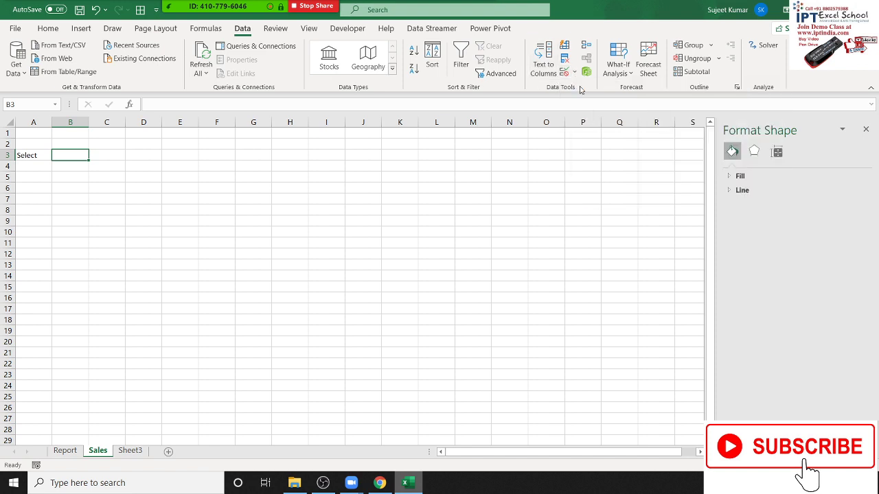
pyautogui.moveTo(489, 97); pyautogui.dragTo(300, 119)
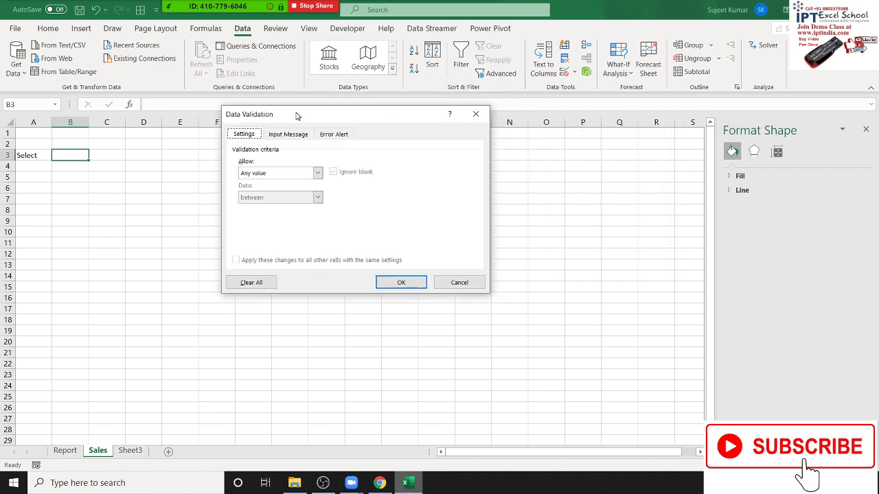
pyautogui.click(267, 174)
pyautogui.click(260, 207)
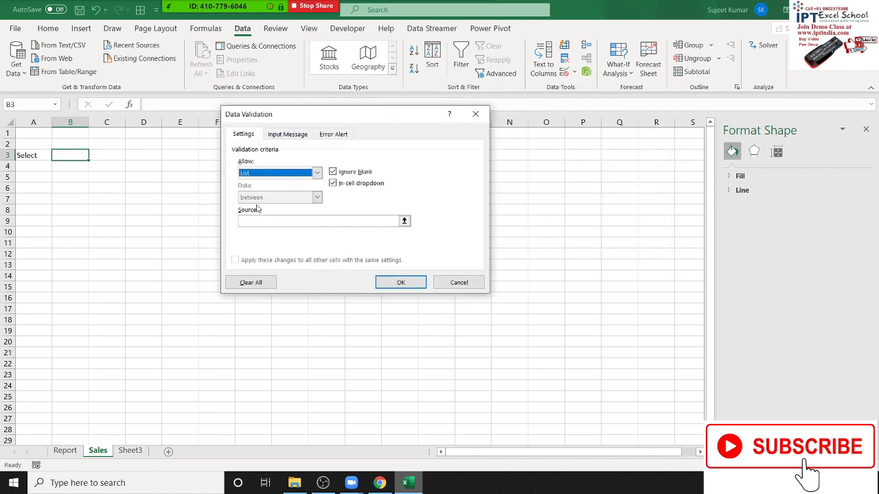
pyautogui.click(262, 221)
pyautogui.write('Month,Sales')
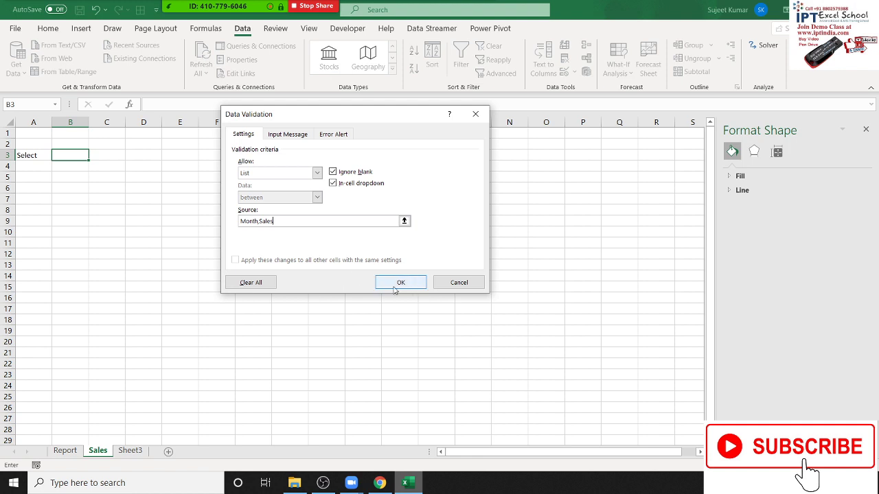
pyautogui.click(421, 281)
pyautogui.click(93, 156)
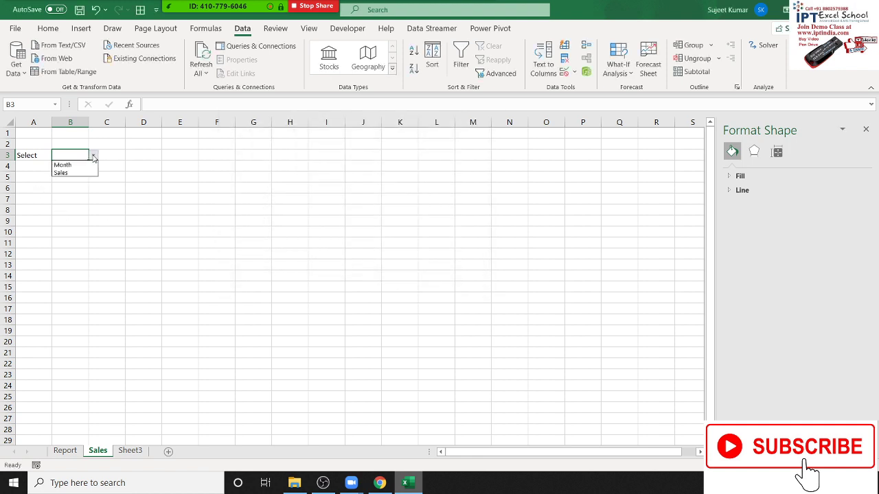
pyautogui.click(83, 173)
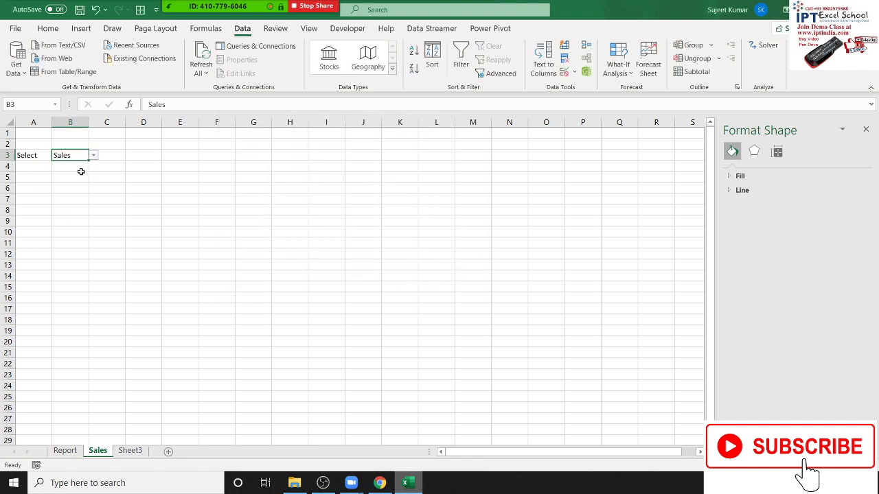
# Step: Set the Sales sheet's B3 dropdown to Month
pyautogui.click(63, 452)
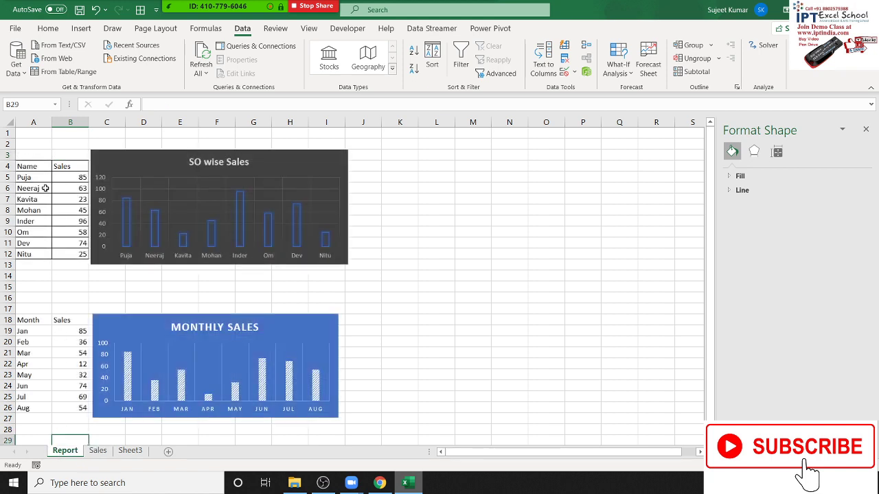
pyautogui.moveTo(31, 156); pyautogui.dragTo(351, 267)
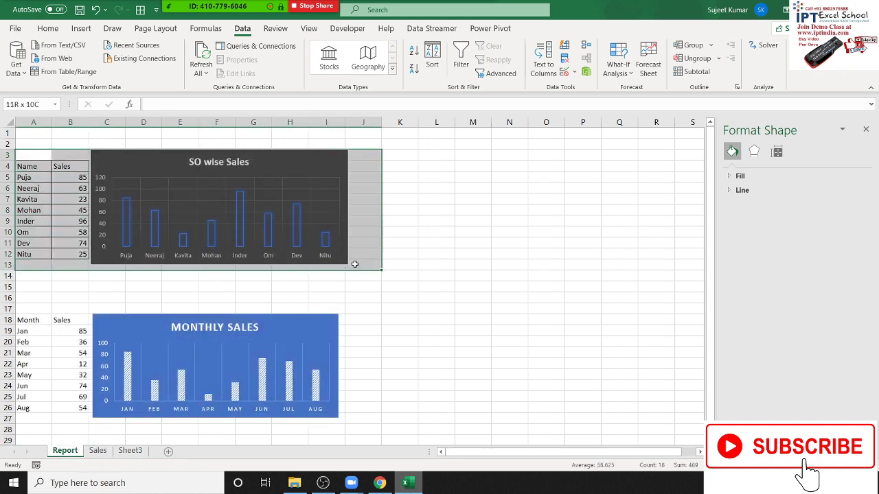
pyautogui.click(97, 451)
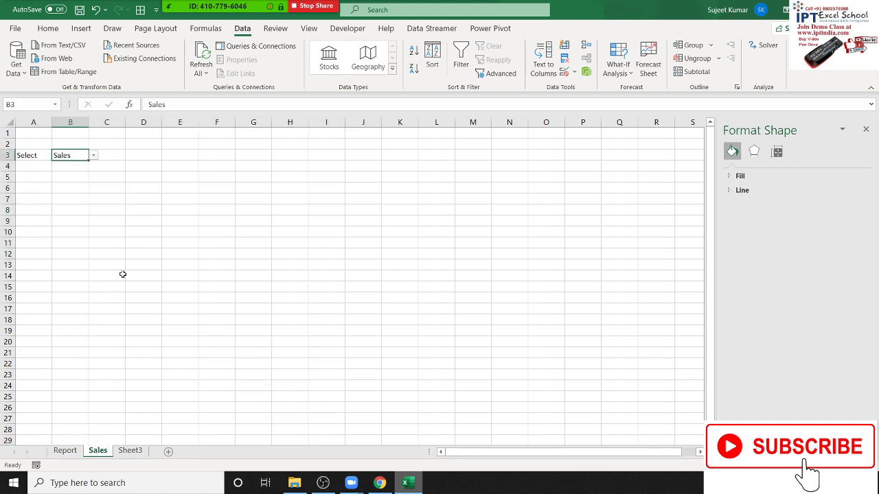
pyautogui.click(92, 154)
pyautogui.click(88, 171)
# Step: Turn off Gridlines View on the Report sheet and close the Format Shape pane
pyautogui.click(65, 451)
pyautogui.moveTo(29, 320); pyautogui.dragTo(371, 420)
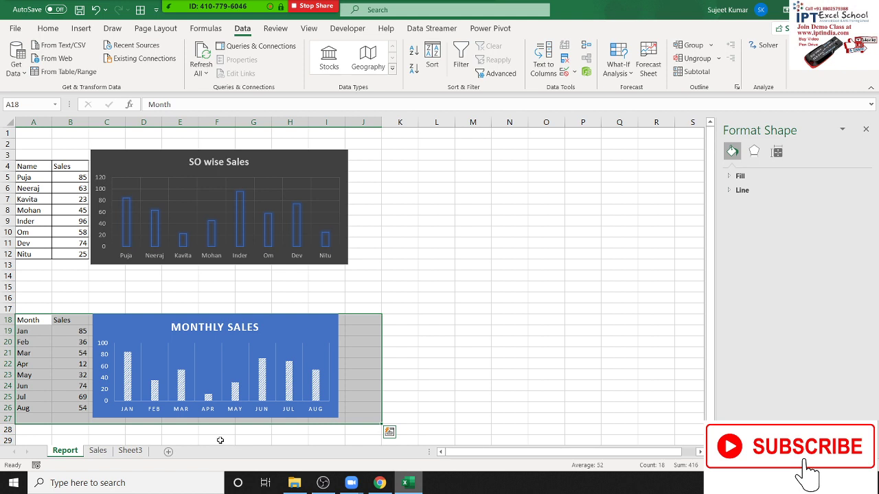
pyautogui.click(81, 318)
pyautogui.moveTo(25, 157)
pyautogui.mouseDown()
pyautogui.moveTo(244, 173)
pyautogui.moveTo(68, 199)
pyautogui.mouseUp()
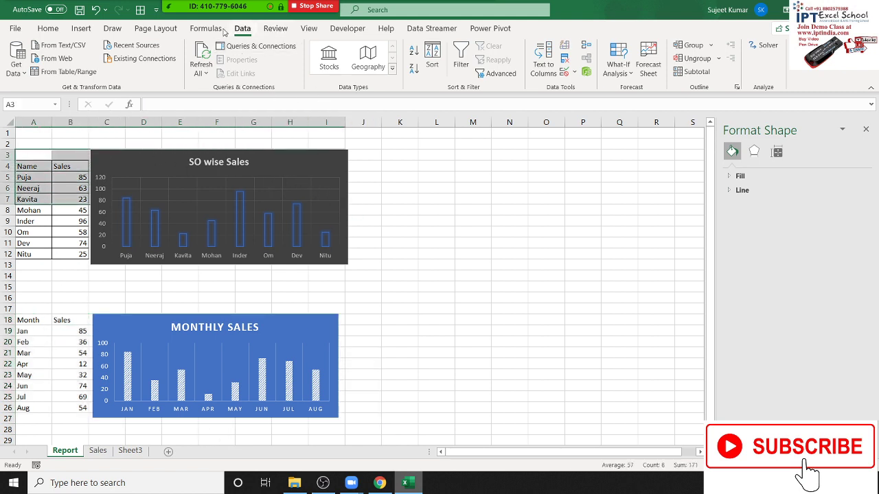
pyautogui.click(162, 30)
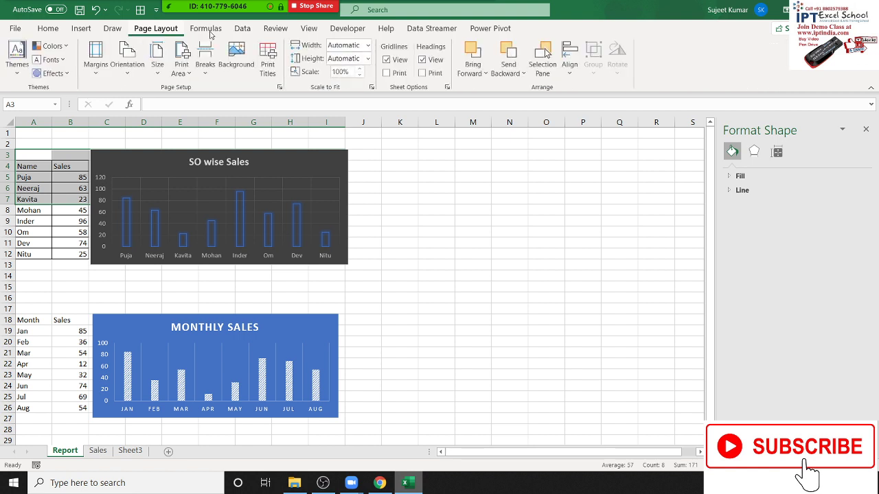
pyautogui.click(400, 62)
pyautogui.click(866, 130)
# Step: Copy the SO wise Sales table and chart block A3:J13, then pick A7 on Sales
pyautogui.click(473, 198)
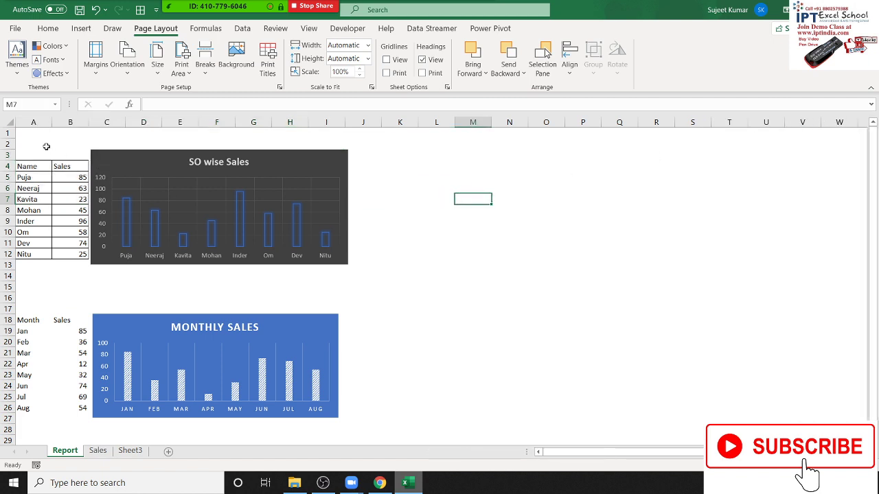
pyautogui.moveTo(29, 153); pyautogui.dragTo(349, 271)
pyautogui.hotkey('ctrl', 'c')
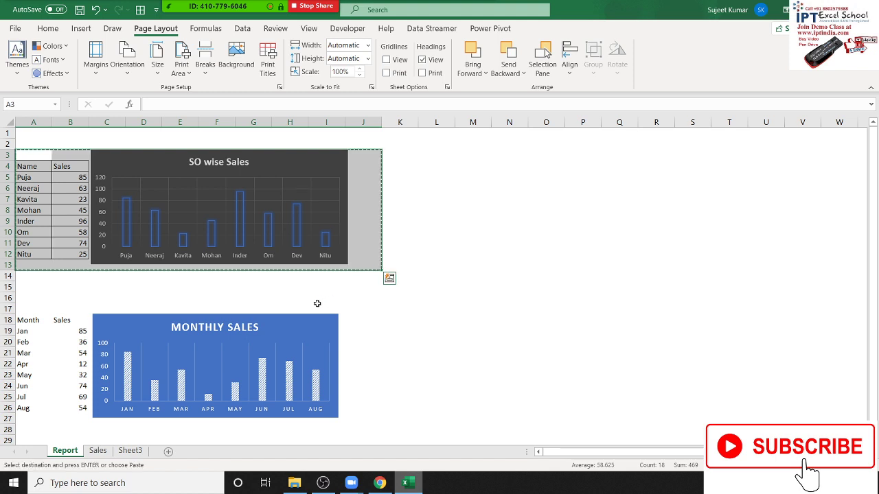
pyautogui.click(102, 453)
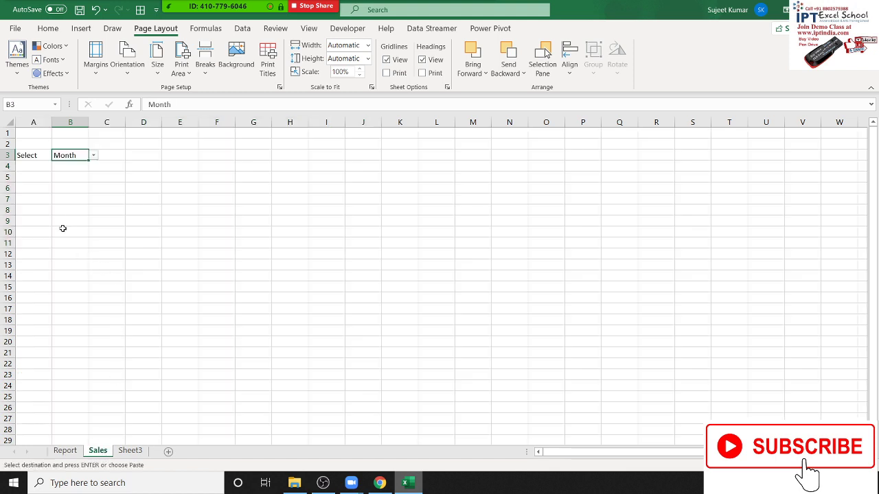
pyautogui.click(38, 198)
pyautogui.click(48, 28)
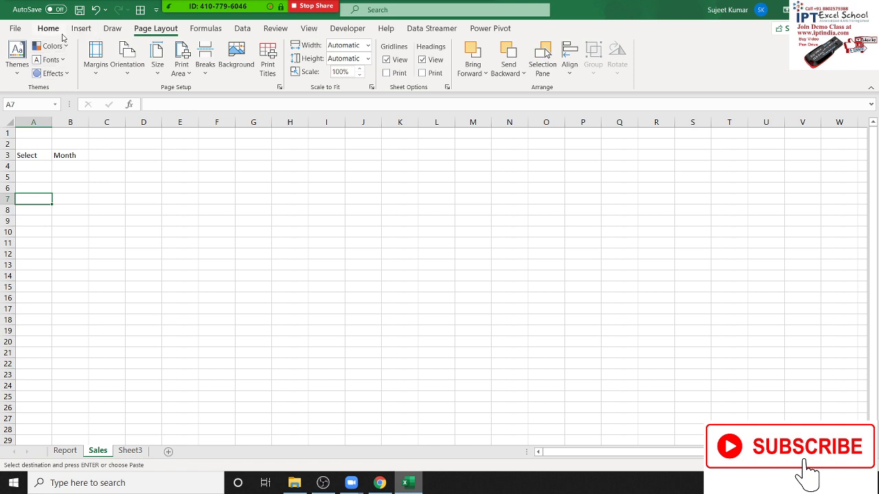
# Step: Paste the copied block onto Sales as a linked picture, nudged slightly right and down
pyautogui.click(17, 72)
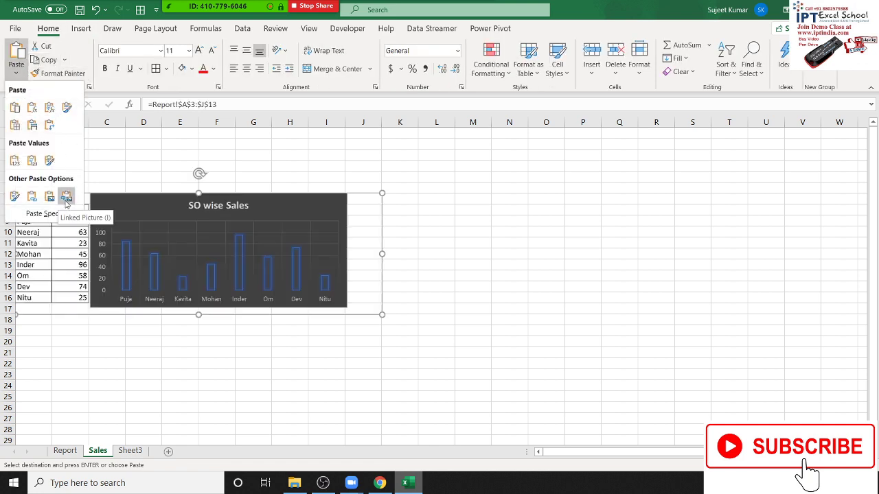
pyautogui.click(66, 198)
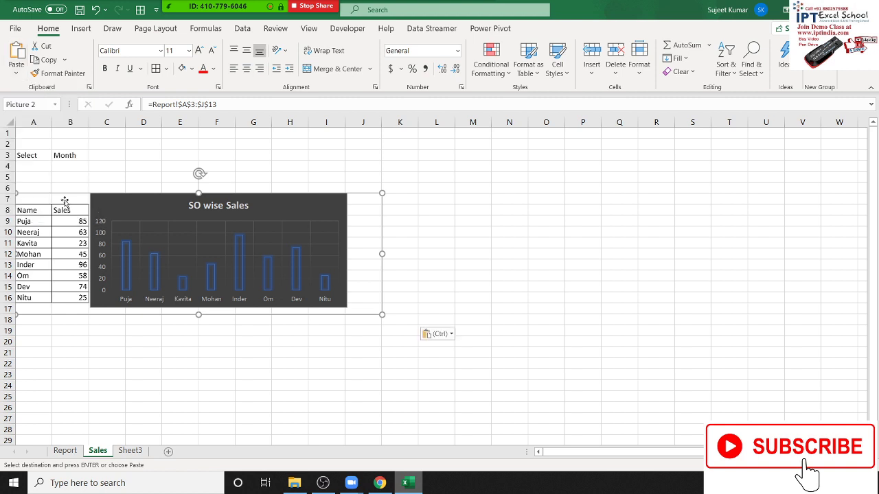
pyautogui.moveTo(65, 200)
pyautogui.mouseDown()
pyautogui.moveTo(88, 221)
pyautogui.moveTo(84, 214)
pyautogui.mouseUp()
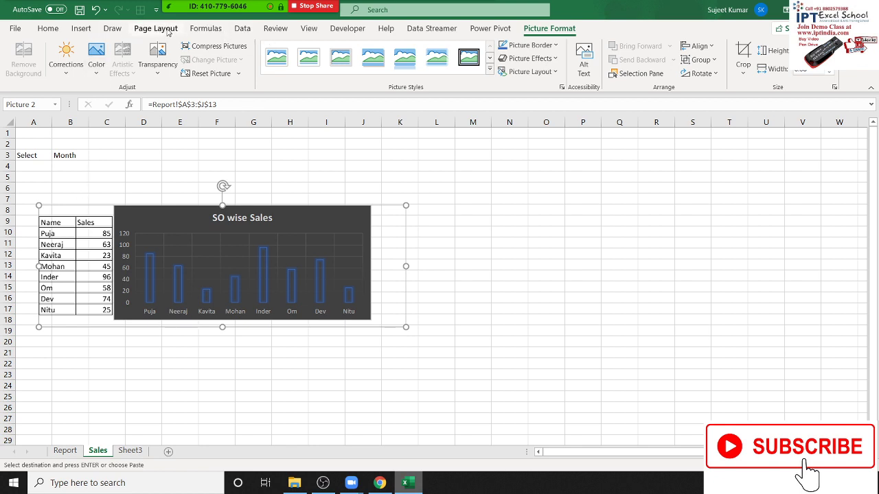
# Step: Toggle Sales headings off and back on, then uncheck Gridlines View
pyautogui.click(168, 29)
pyautogui.click(422, 60)
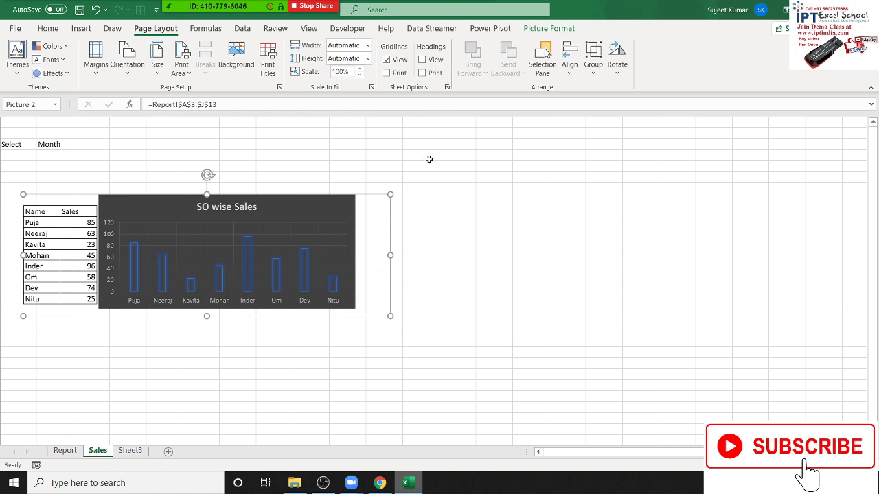
pyautogui.click(422, 60)
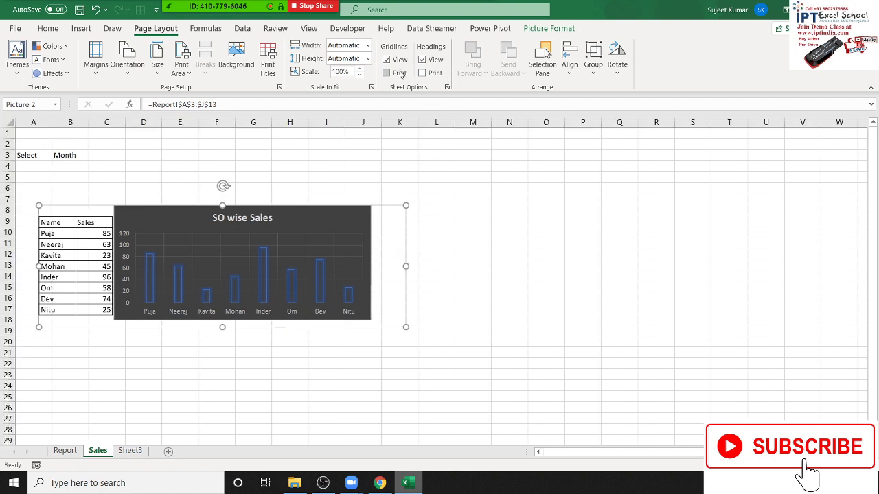
pyautogui.click(386, 60)
# Step: Inspect the linked picture's Report!$A$3:$J$13 reference, then go to the Report sheet
pyautogui.click(375, 165)
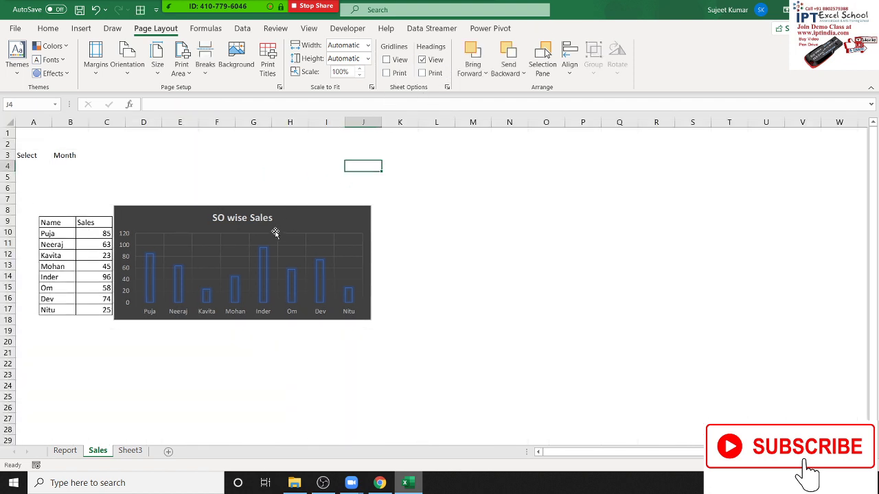
pyautogui.click(271, 237)
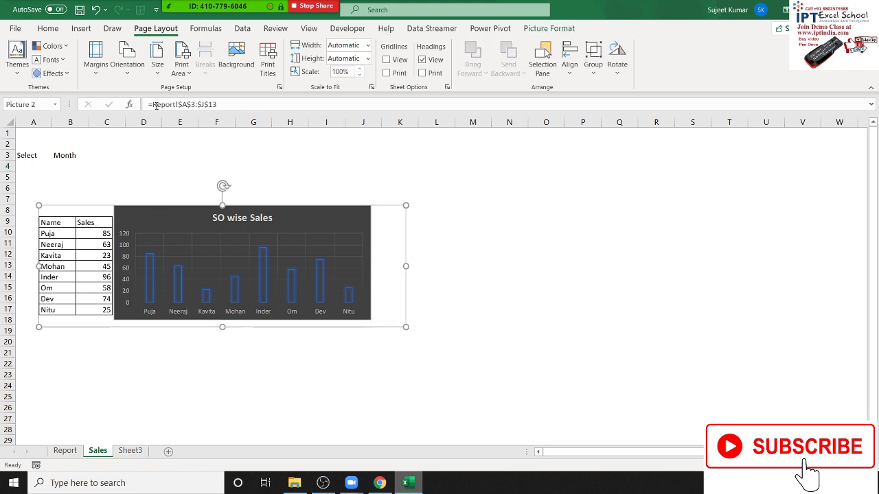
pyautogui.moveTo(153, 105); pyautogui.dragTo(217, 104)
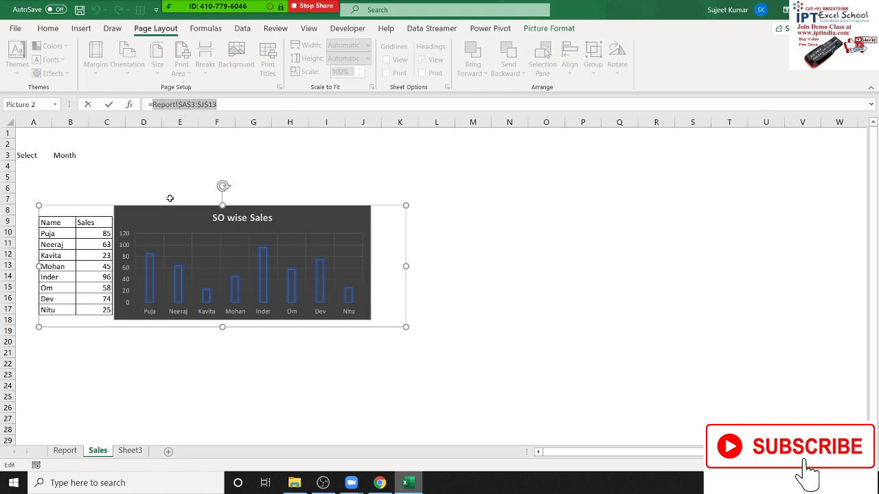
pyautogui.press('Return')
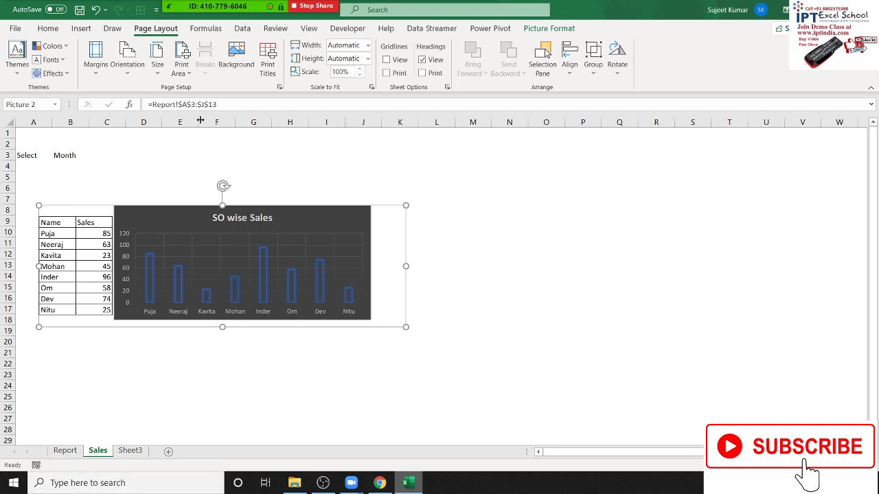
pyautogui.click(65, 450)
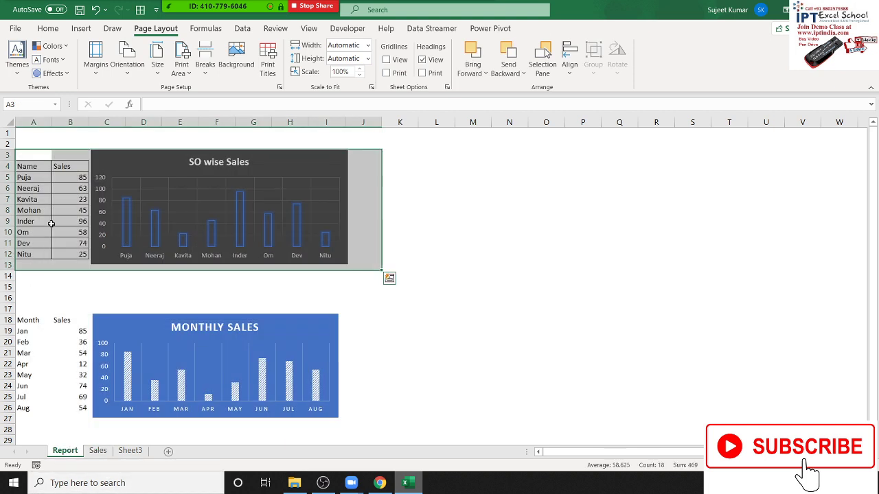
# Step: Drag the J/K border left so column J hugs the SO wise Sales chart
pyautogui.hotkey('shift', 'Left')
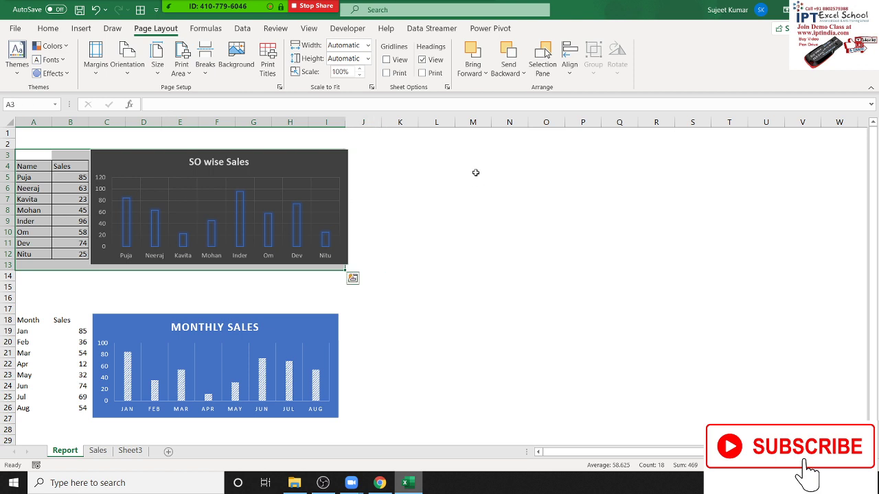
pyautogui.click(473, 143)
pyautogui.moveTo(383, 126); pyautogui.dragTo(359, 126)
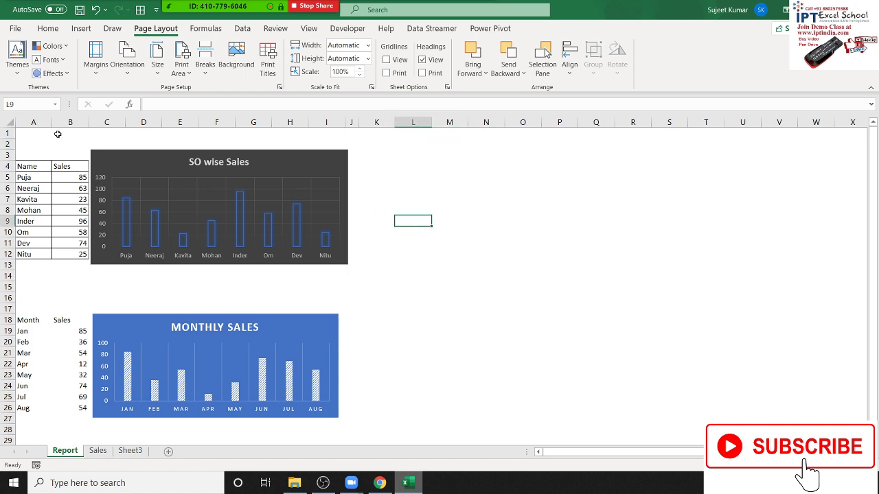
pyautogui.click(23, 155)
# Step: Check B3's Month and Sales choices on Sales, then reselect A3:J13 on Report
pyautogui.click(98, 450)
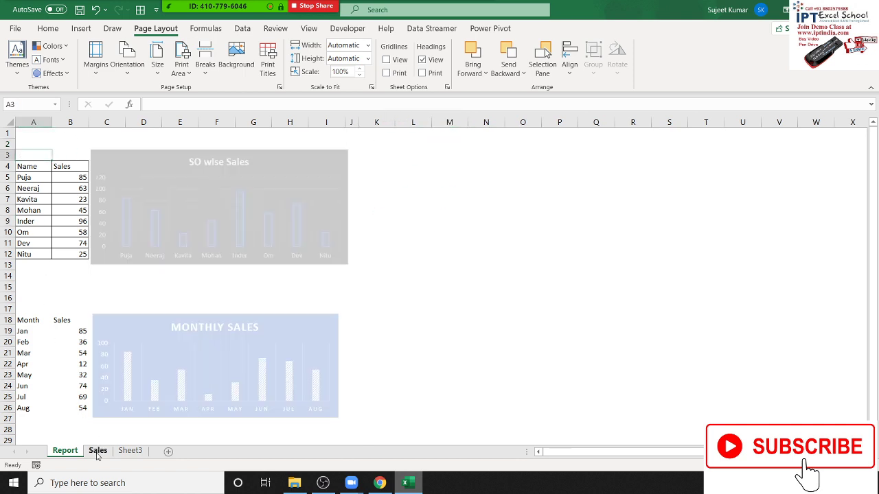
pyautogui.click(78, 160)
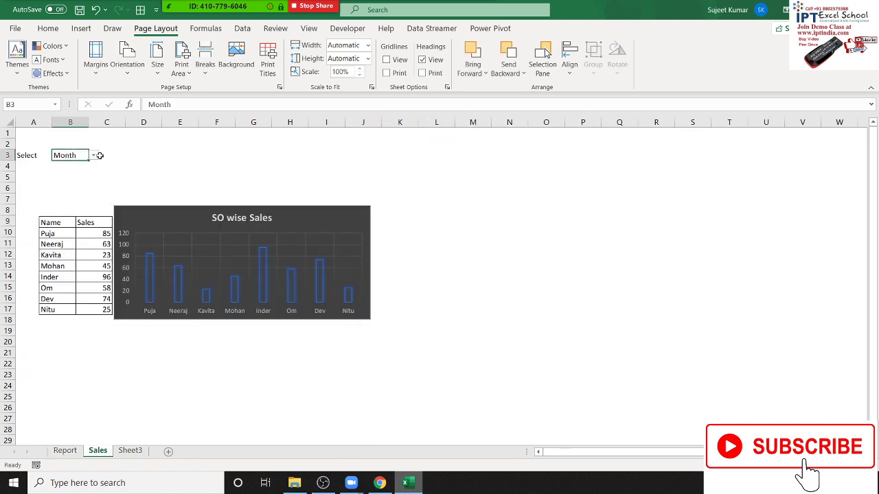
pyautogui.click(98, 155)
pyautogui.click(83, 155)
pyautogui.click(93, 155)
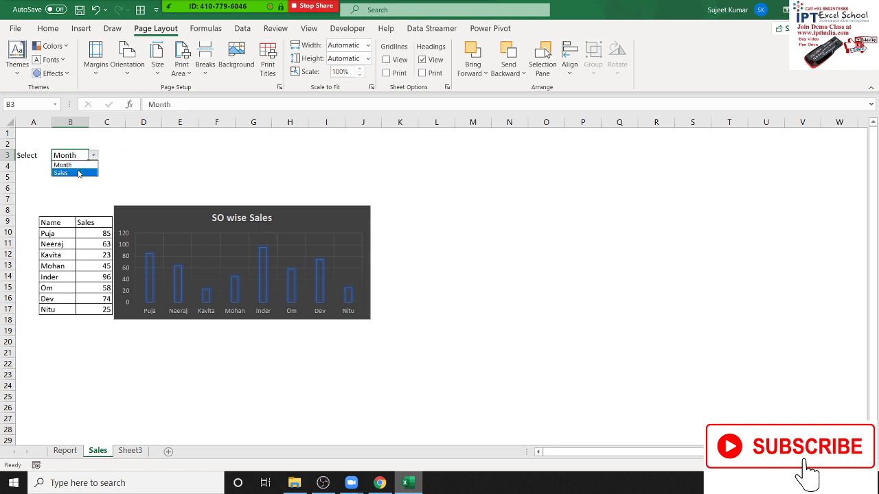
pyautogui.click(67, 450)
pyautogui.click(65, 450)
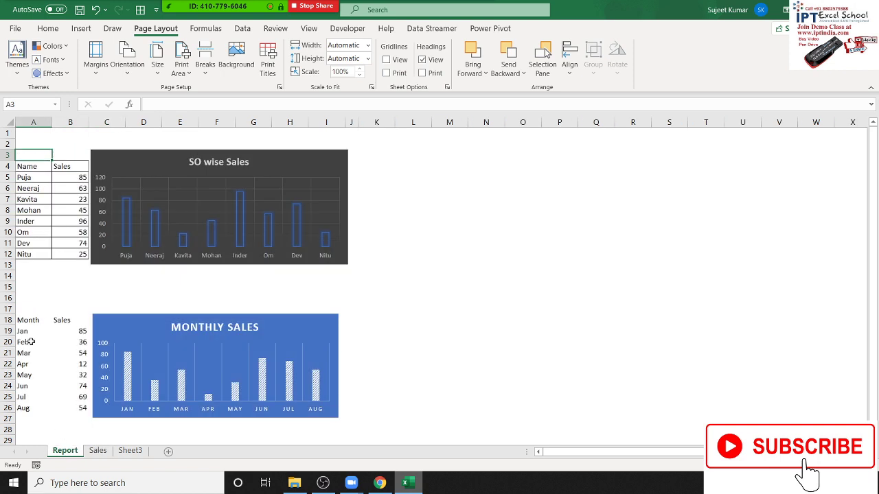
pyautogui.moveTo(37, 151); pyautogui.dragTo(357, 263)
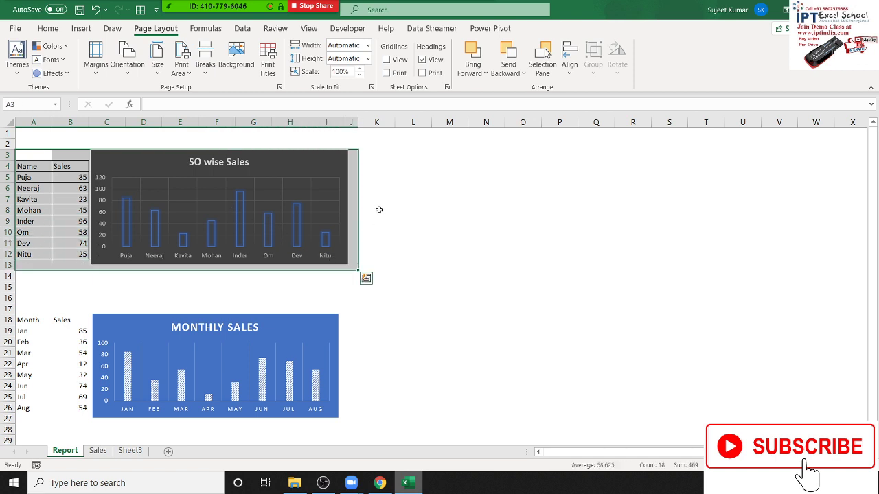
# Step: Define names Sales for Report!A3:J13 and Month for Report!A18:I27 via Define Name
pyautogui.click(197, 31)
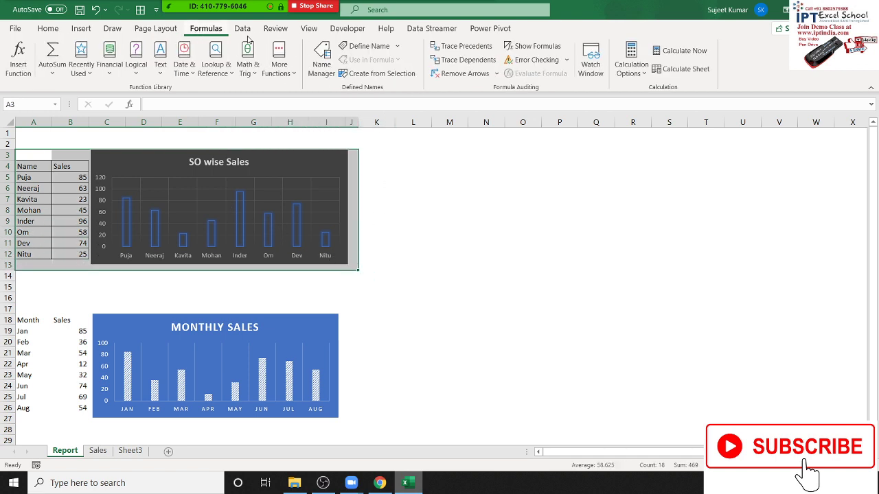
pyautogui.click(365, 47)
pyautogui.write('Sales')
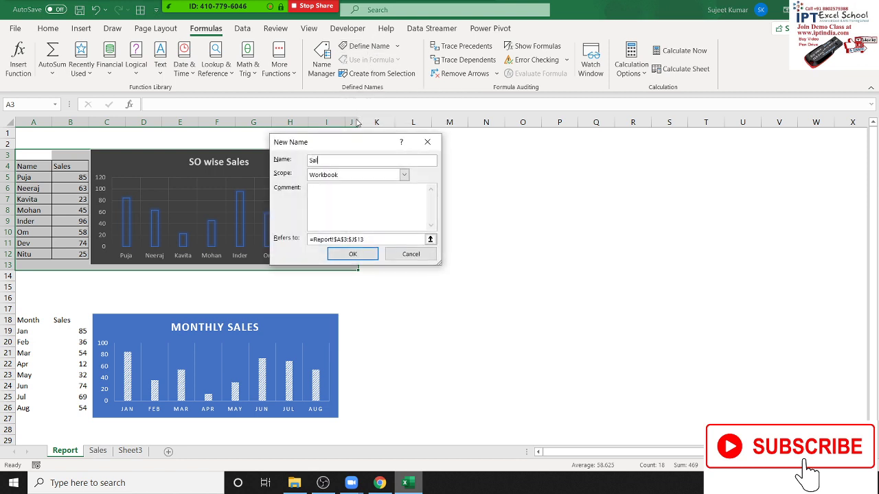
pyautogui.click(374, 258)
pyautogui.moveTo(28, 320)
pyautogui.mouseDown()
pyautogui.moveTo(347, 417)
pyautogui.moveTo(337, 416)
pyautogui.mouseUp()
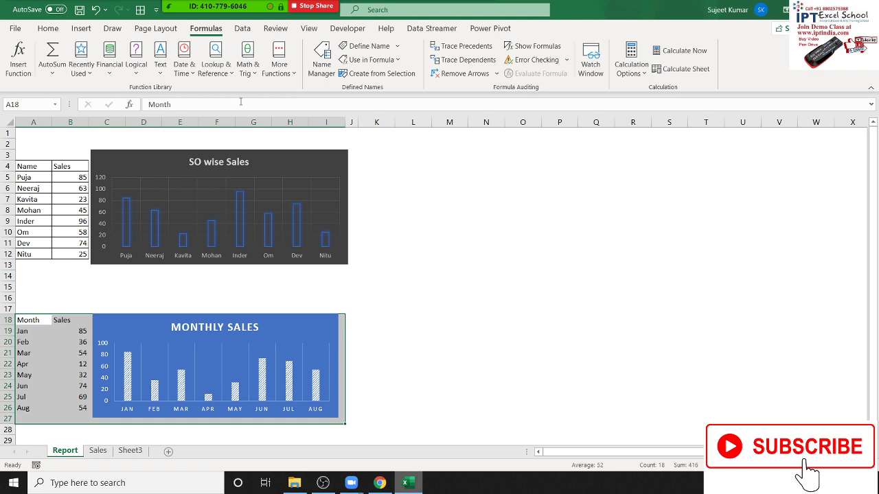
pyautogui.click(364, 46)
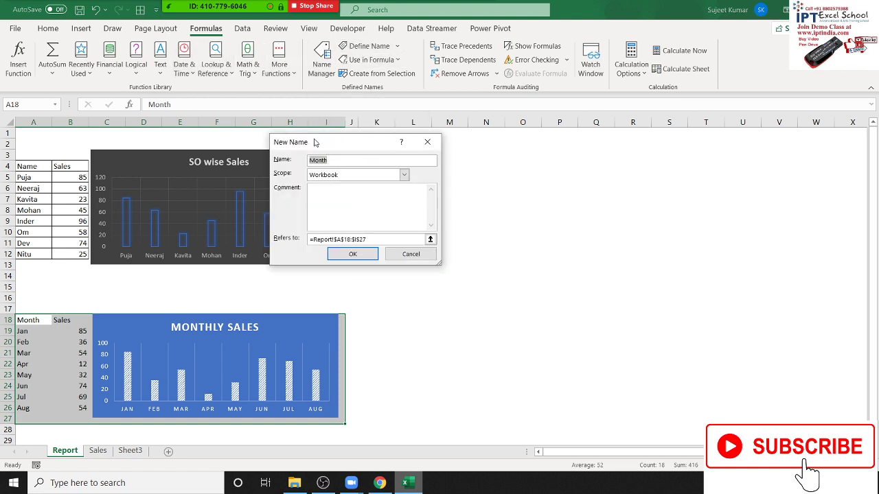
pyautogui.click(353, 254)
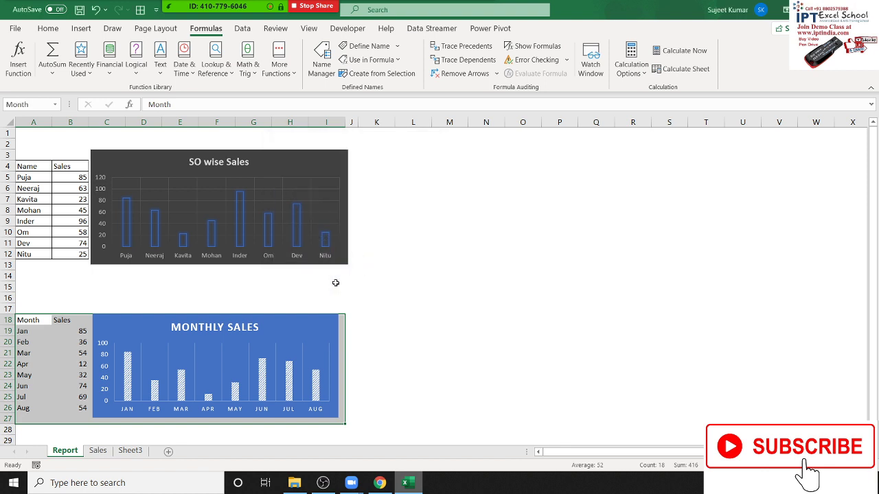
pyautogui.click(99, 451)
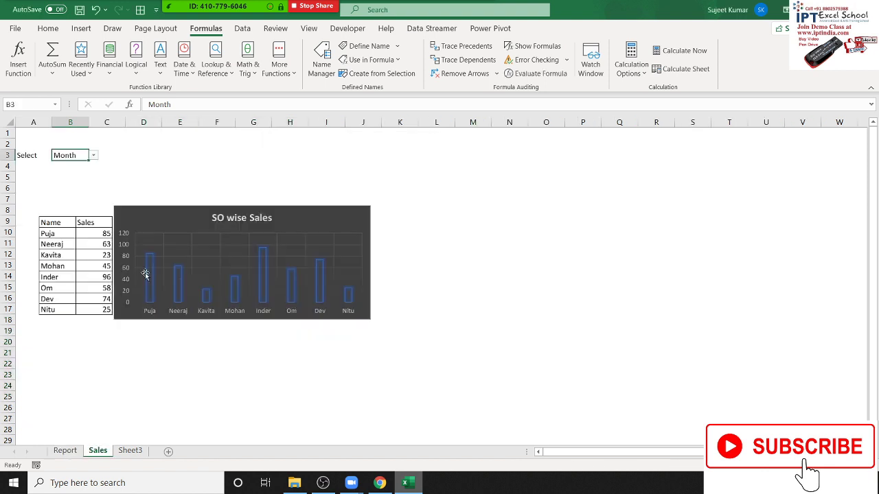
# Step: Switch B3 to Sales and back to Month, then set the linked picture's formula to =Month
pyautogui.click(94, 156)
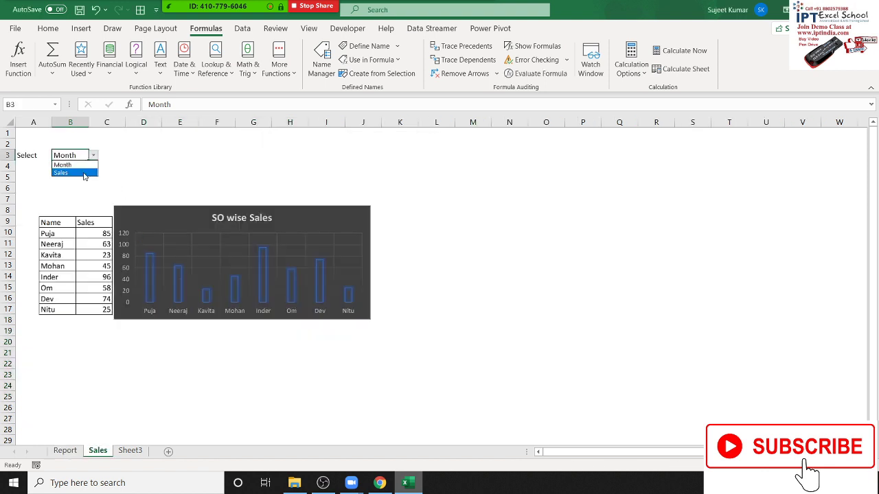
pyautogui.click(86, 173)
pyautogui.click(94, 156)
pyautogui.click(90, 165)
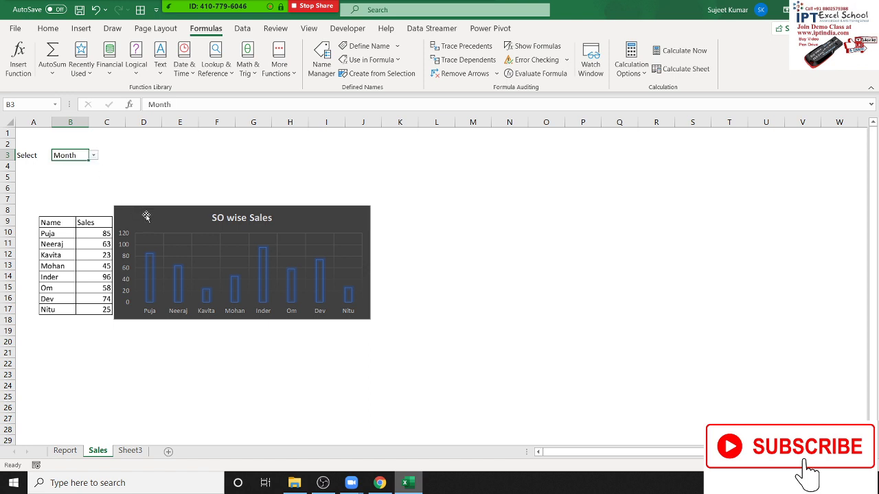
pyautogui.click(164, 219)
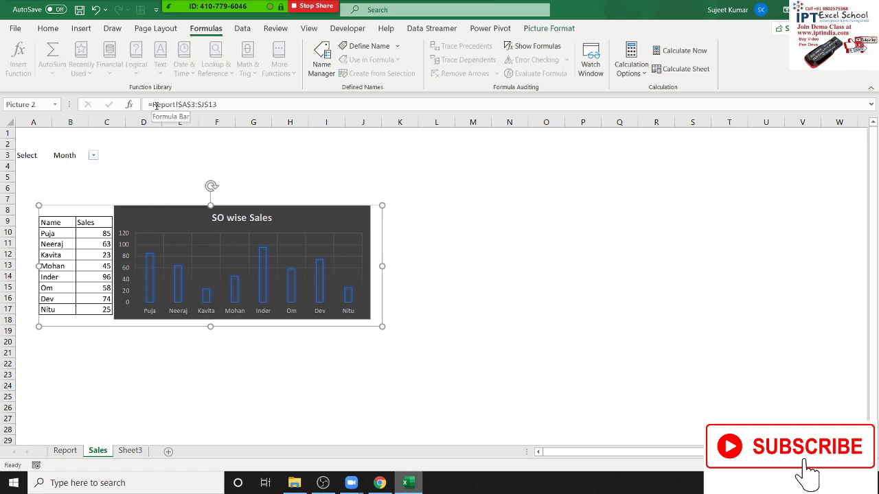
pyautogui.moveTo(154, 105); pyautogui.dragTo(248, 94)
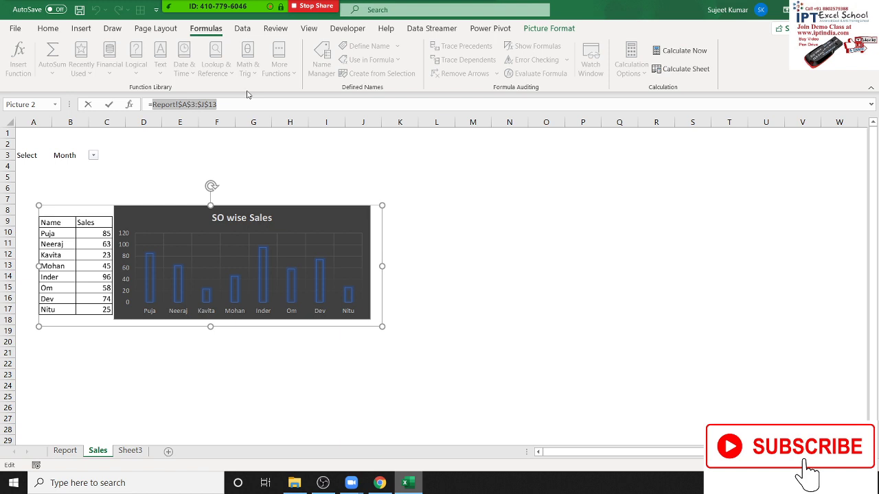
pyautogui.write('Month')
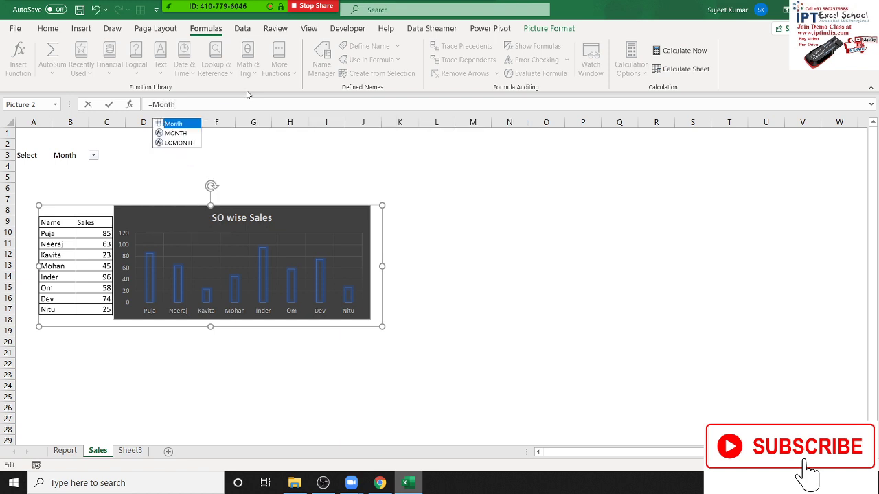
pyautogui.press('Return')
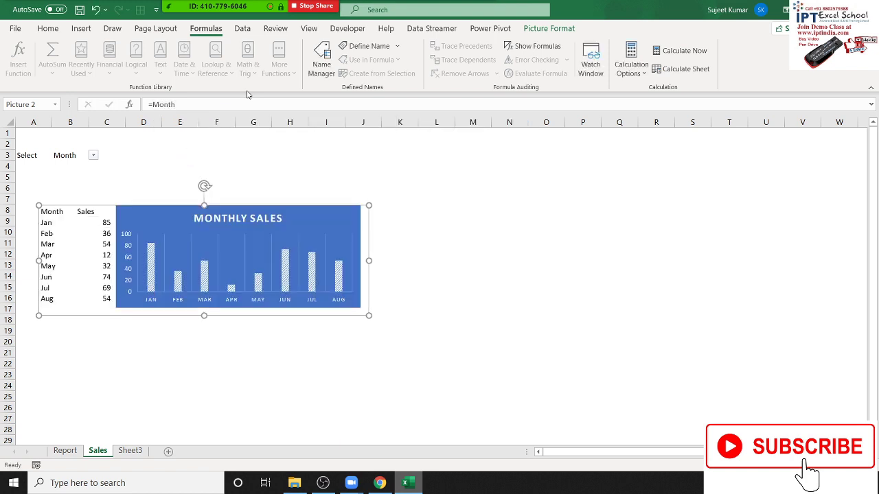
# Step: Replace the linked picture's formula with =Sales
pyautogui.click(94, 156)
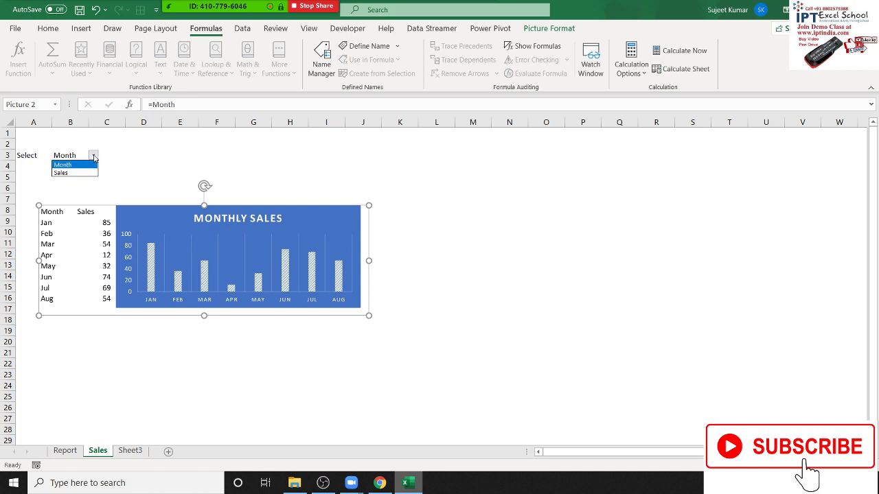
pyautogui.click(184, 107)
pyautogui.doubleClick(184, 108)
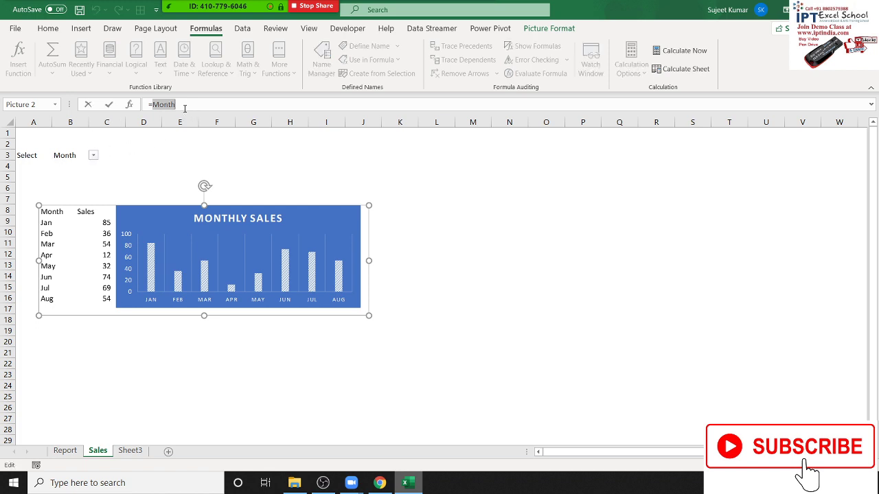
pyautogui.write('Sale')
pyautogui.press('Tab')
pyautogui.press('Return')
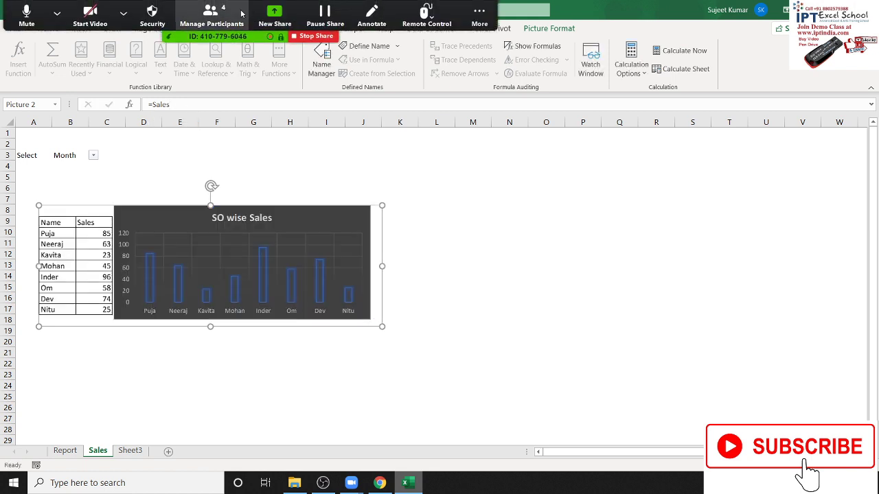
# Step: Mute a participant from Zoom's Participants list, then close the list
pyautogui.click(232, 15)
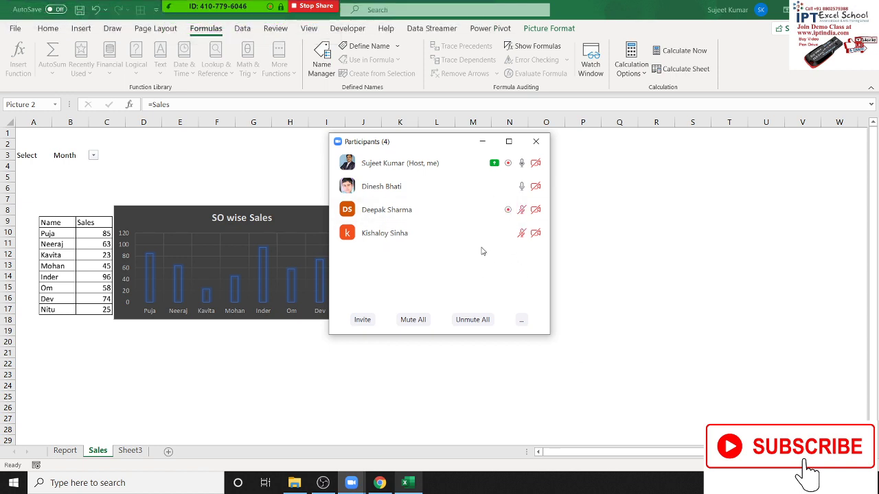
pyautogui.moveTo(480, 247)
pyautogui.click(490, 237)
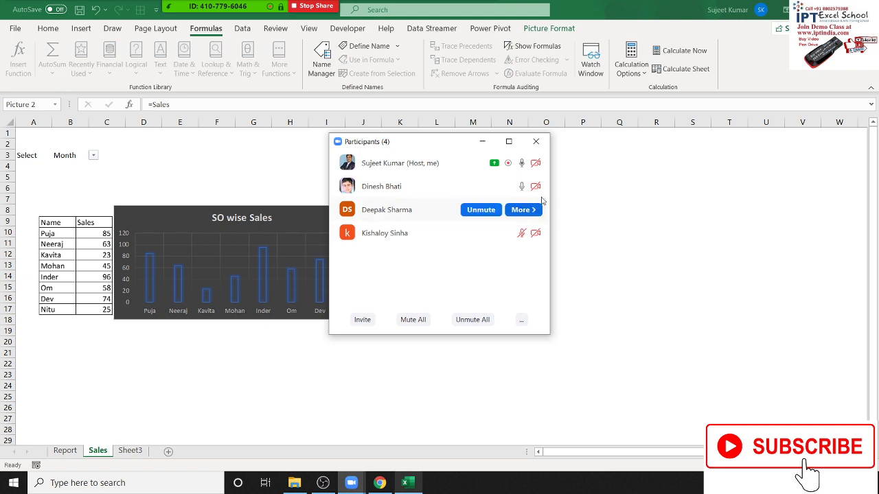
pyautogui.click(536, 141)
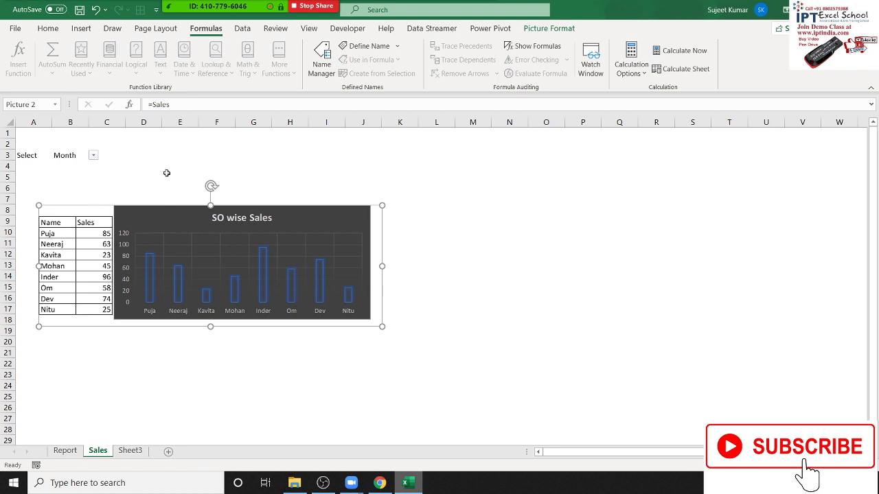
pyautogui.moveTo(155, 105); pyautogui.dragTo(170, 105)
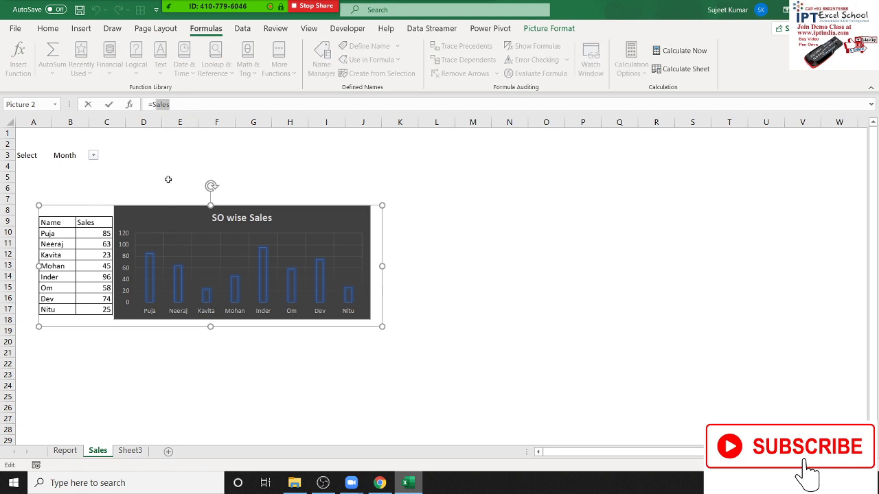
pyautogui.press('Escape')
pyautogui.click(66, 160)
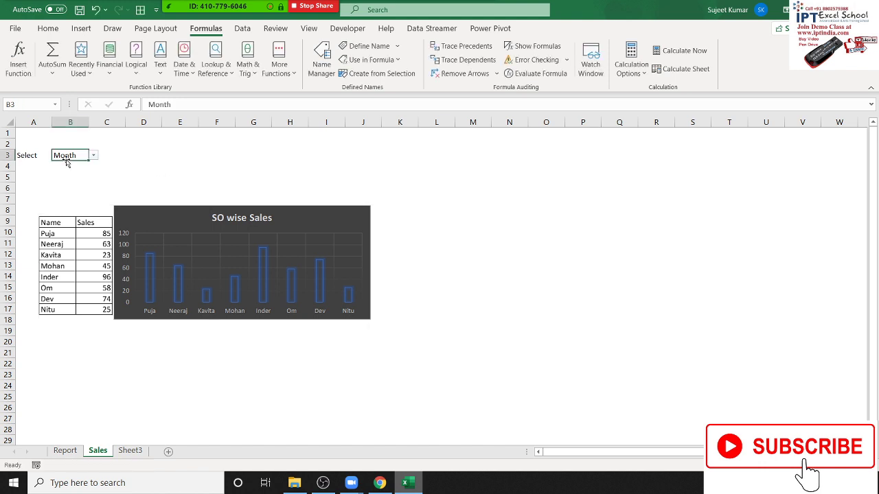
pyautogui.click(158, 223)
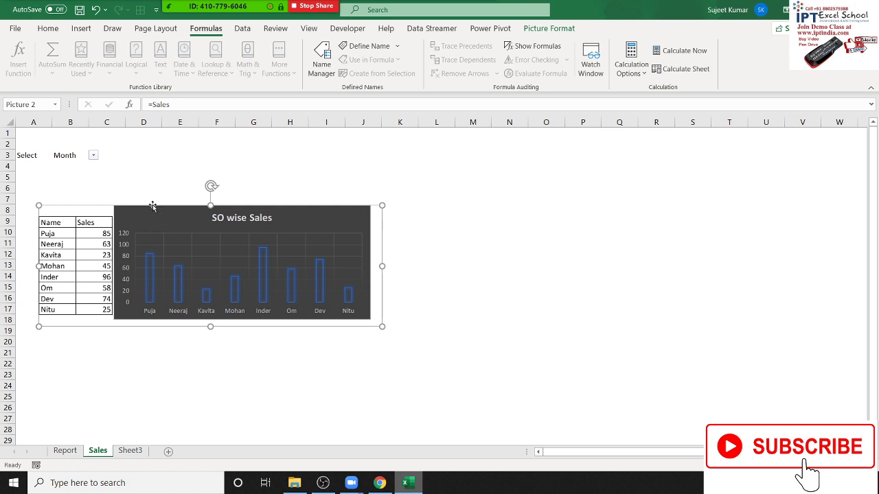
pyautogui.click(66, 157)
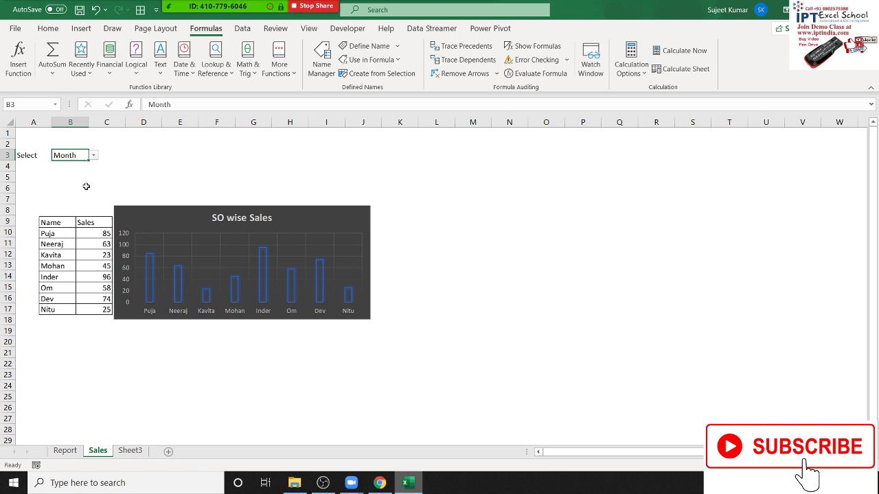
# Step: Enter =SUM(B3) in D4
pyautogui.click(137, 168)
pyautogui.write('=')
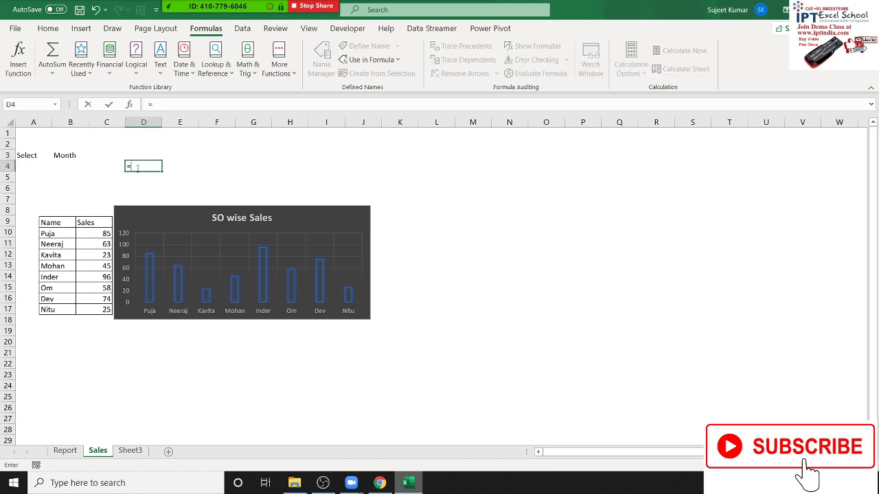
pyautogui.write('sum')
pyautogui.press('Tab')
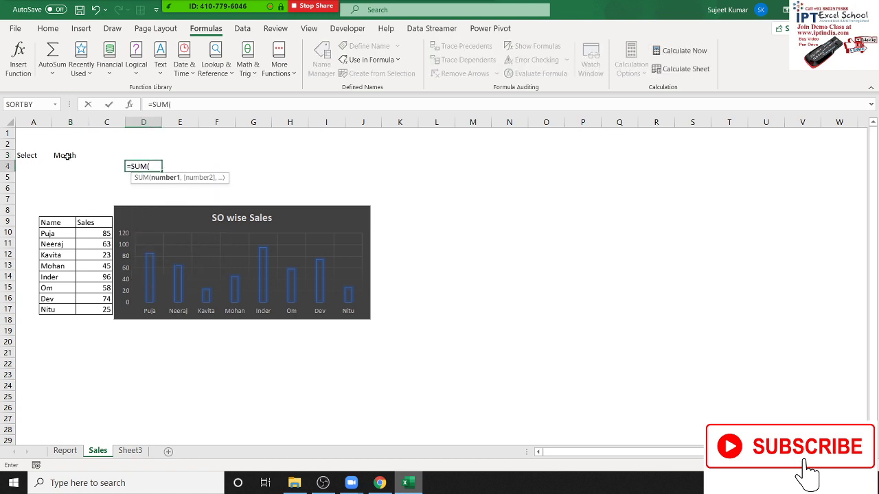
pyautogui.click(67, 157)
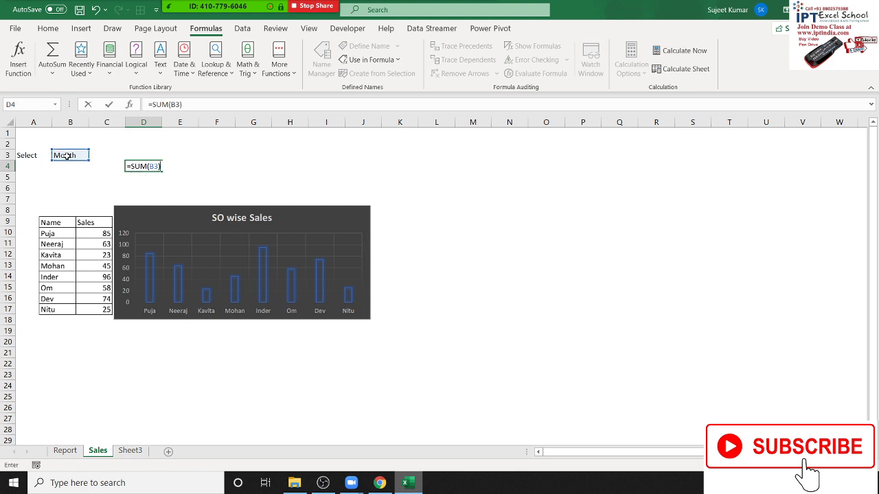
pyautogui.press('Return')
# Step: Enter =SUM(Month) in E4, which returns 416
pyautogui.press('Up')
pyautogui.press('Right')
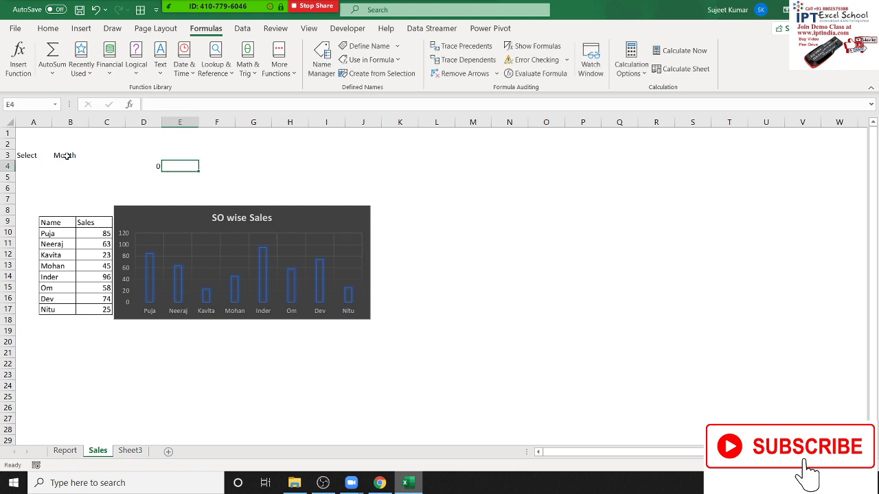
pyautogui.write('=sum')
pyautogui.press('Tab')
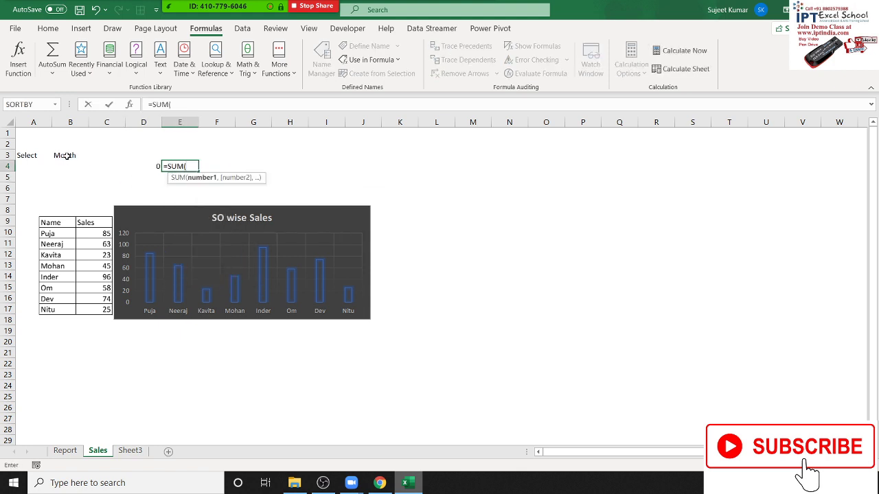
pyautogui.write('Month')
pyautogui.write(')')
pyautogui.press('Return')
# Step: Review the D4 and E4 formulas in edit mode without changing them
pyautogui.press('Up')
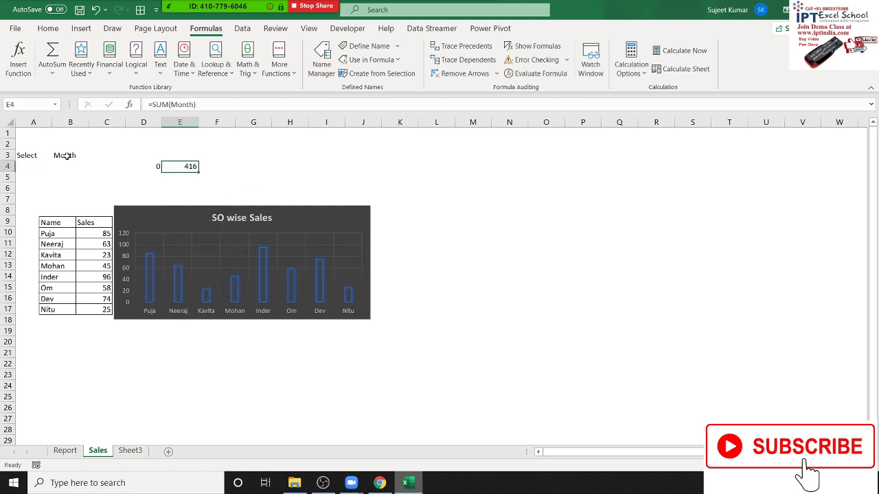
pyautogui.press('Left')
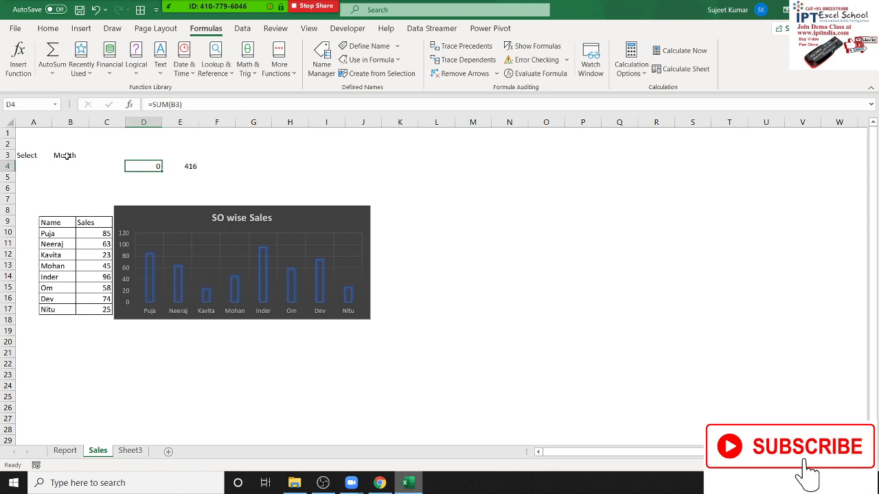
pyautogui.press('F2')
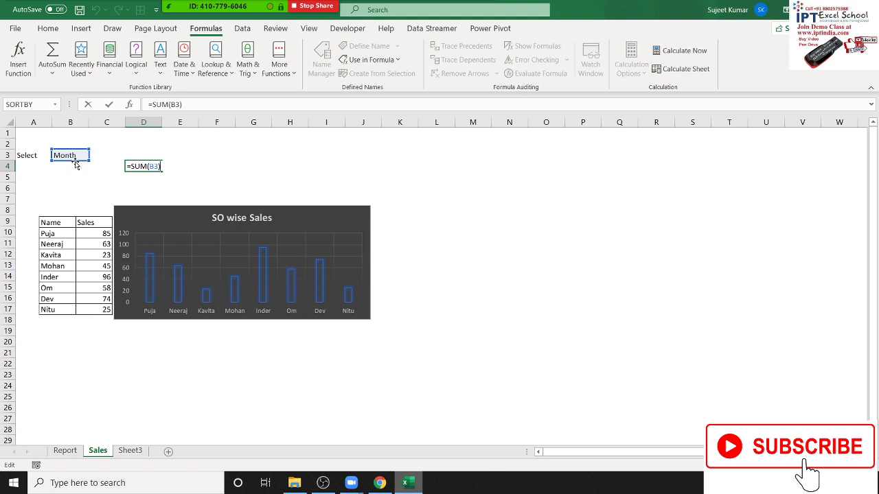
pyautogui.press('Return')
pyautogui.press('Up')
pyautogui.press('Right')
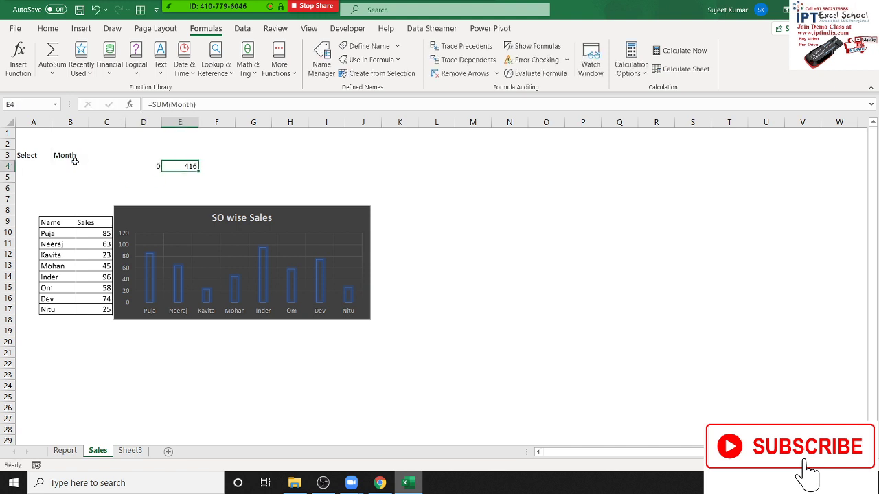
pyautogui.press('F2')
pyautogui.press('Left')
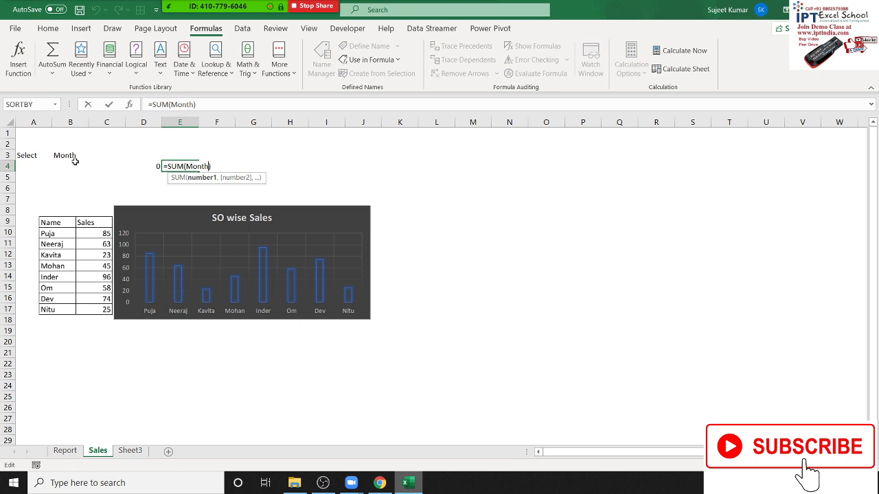
pyautogui.press('Return')
pyautogui.click(196, 168)
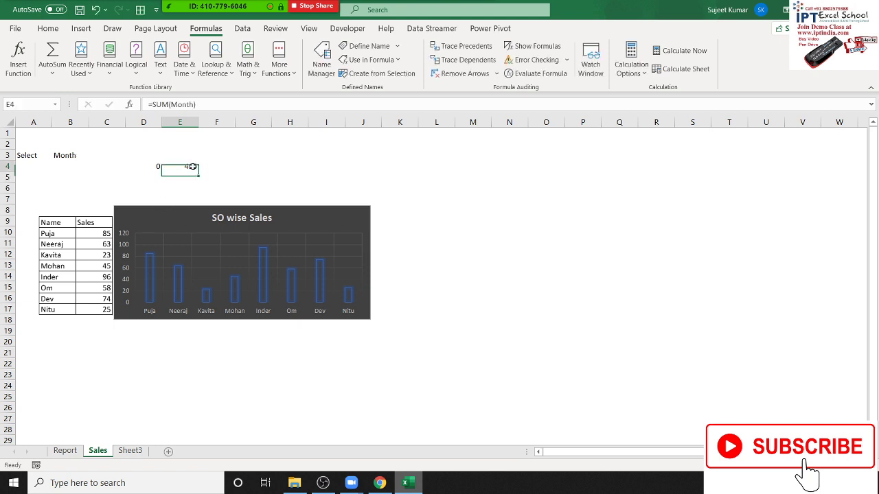
# Step: View the eight monthly sales values of the Month range on Report, then return to Sales
pyautogui.click(66, 450)
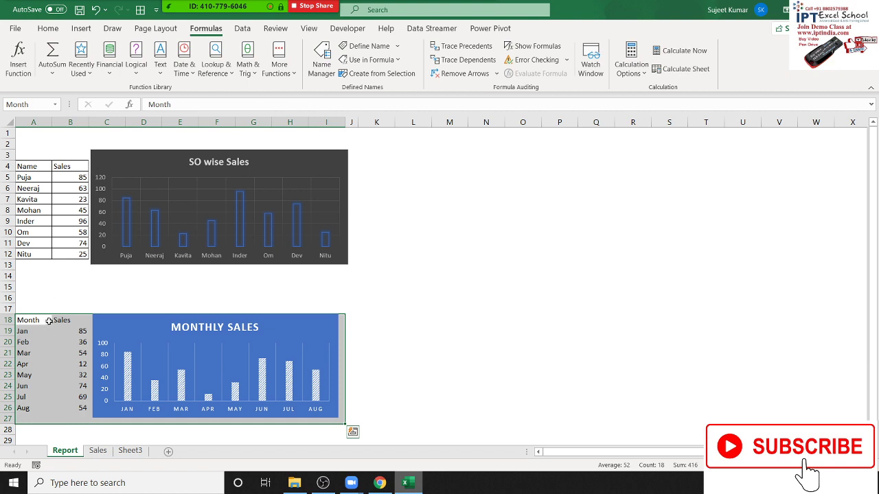
pyautogui.moveTo(74, 331); pyautogui.dragTo(79, 408)
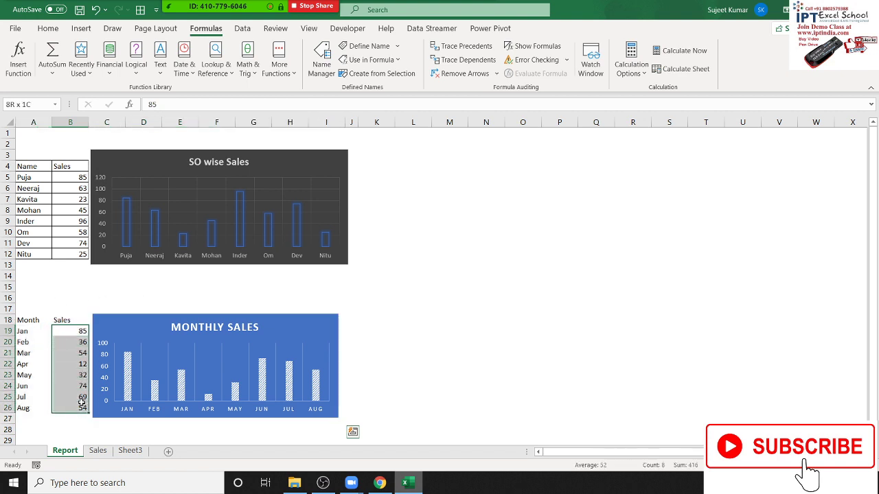
pyautogui.click(97, 451)
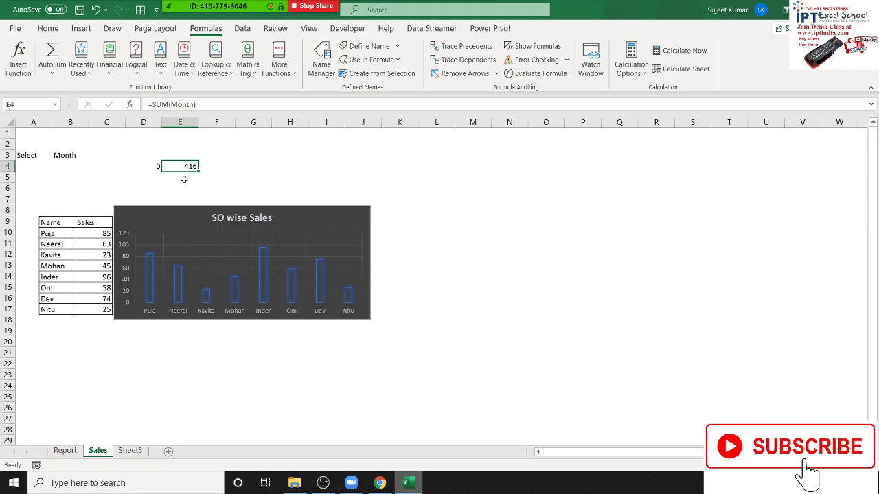
pyautogui.click(151, 167)
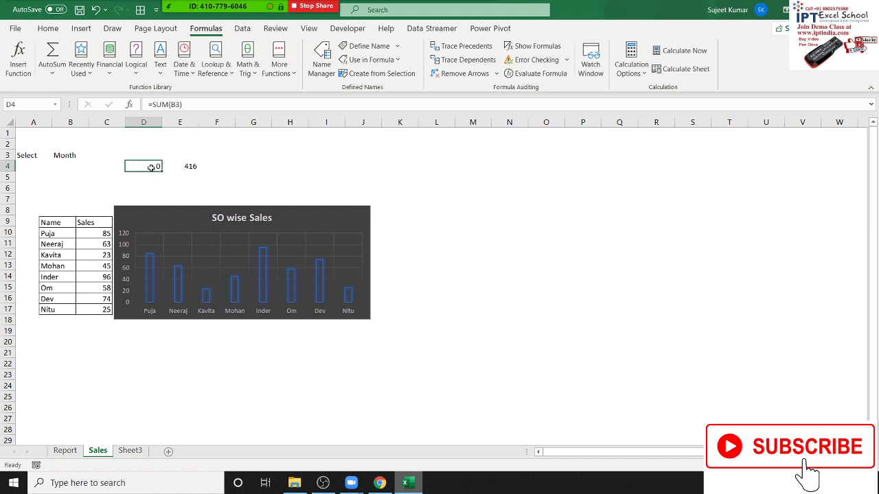
pyautogui.doubleClick(151, 167)
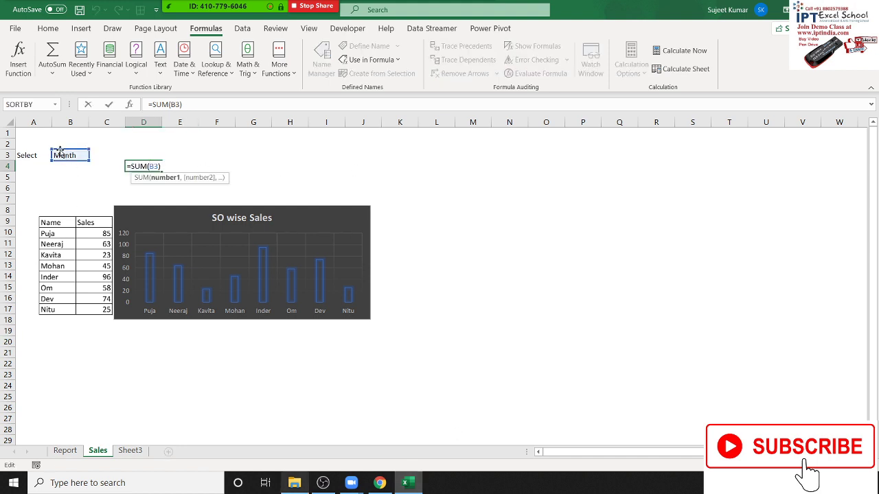
pyautogui.press('Escape')
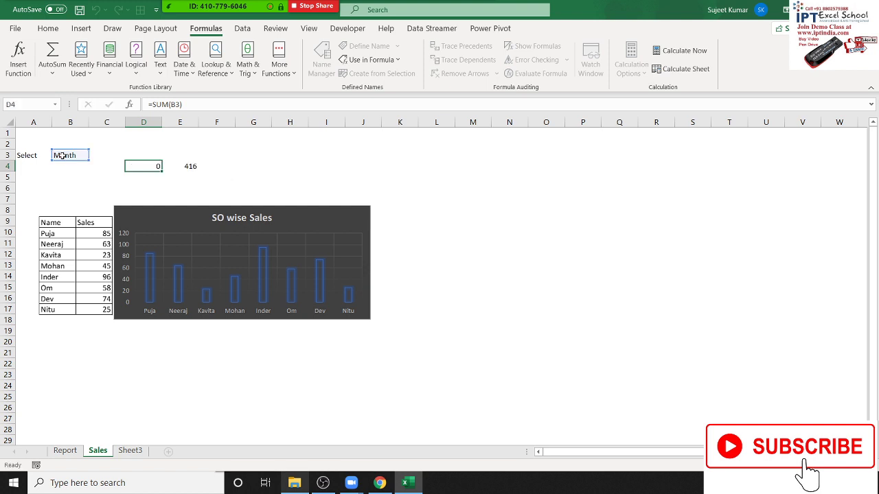
pyautogui.click(321, 61)
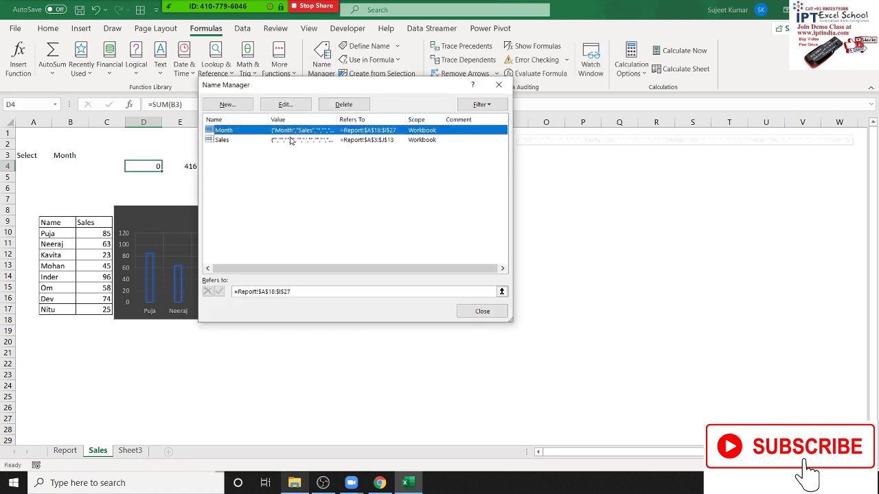
pyautogui.press('Escape')
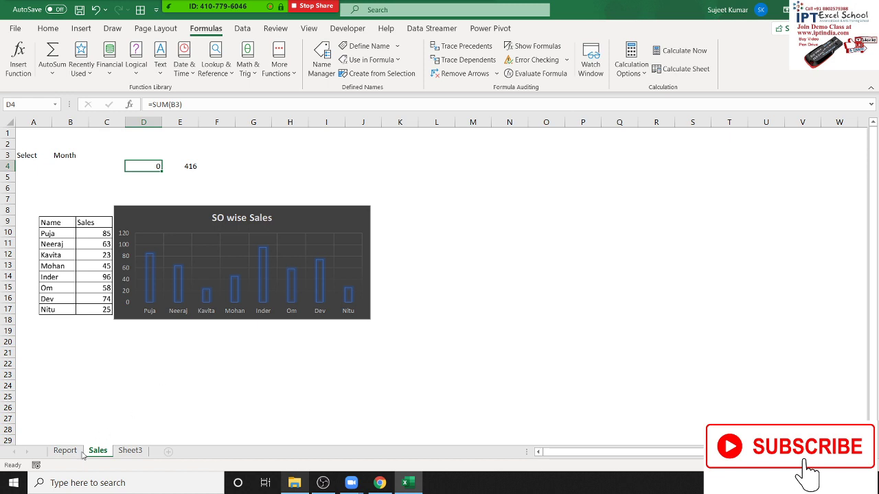
pyautogui.click(65, 451)
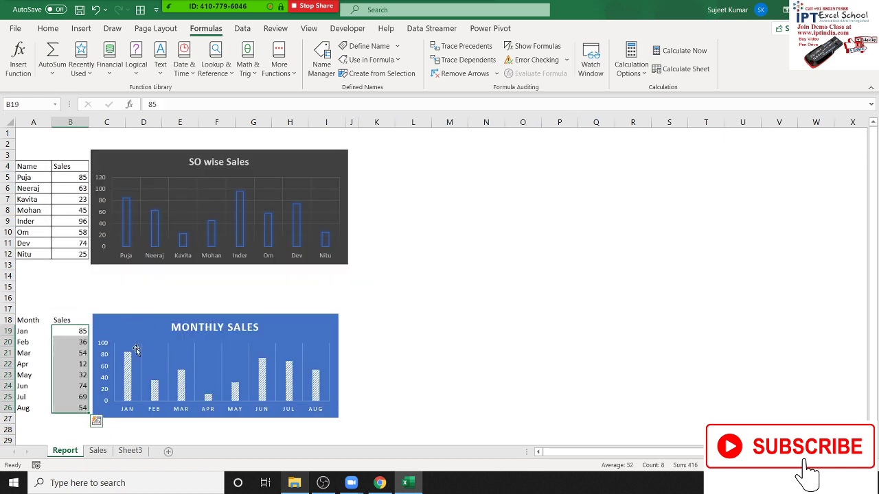
pyautogui.click(98, 451)
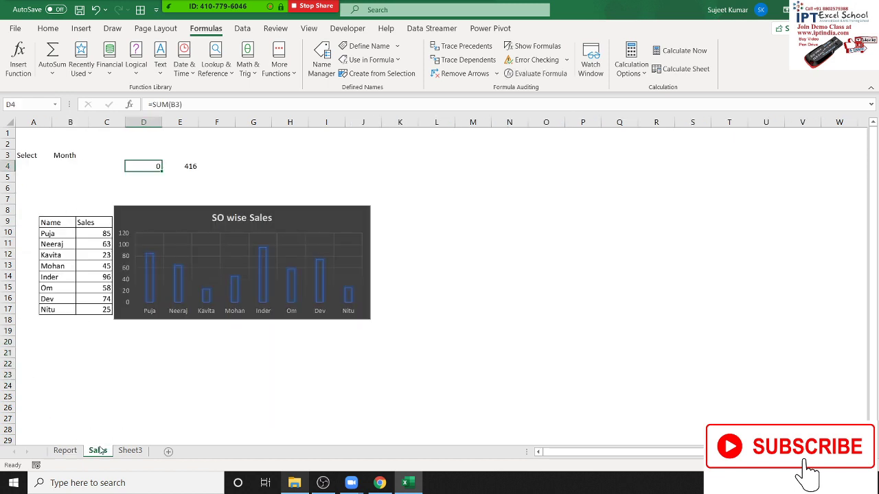
# Step: Wrap D4's B3 reference in INDIRECT, making it =SUM(INDIRECT(B3)) returning 416
pyautogui.doubleClick(156, 166)
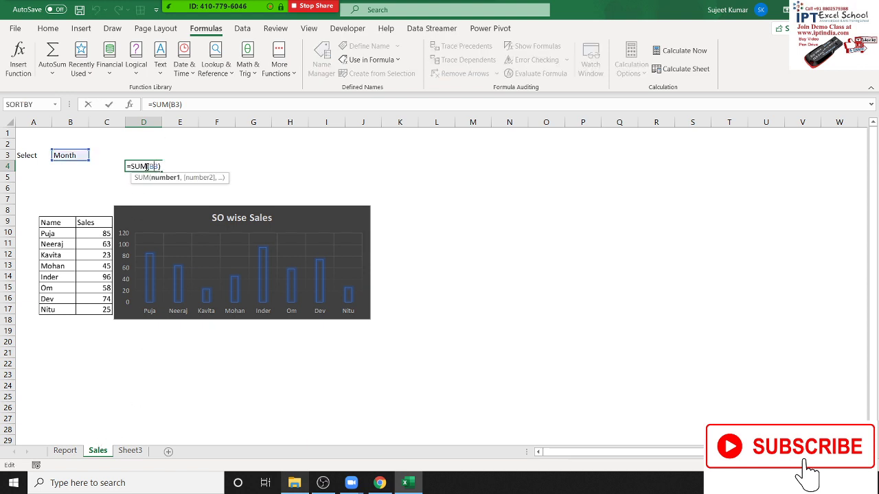
pyautogui.click(148, 166)
pyautogui.click(152, 168)
pyautogui.write('in')
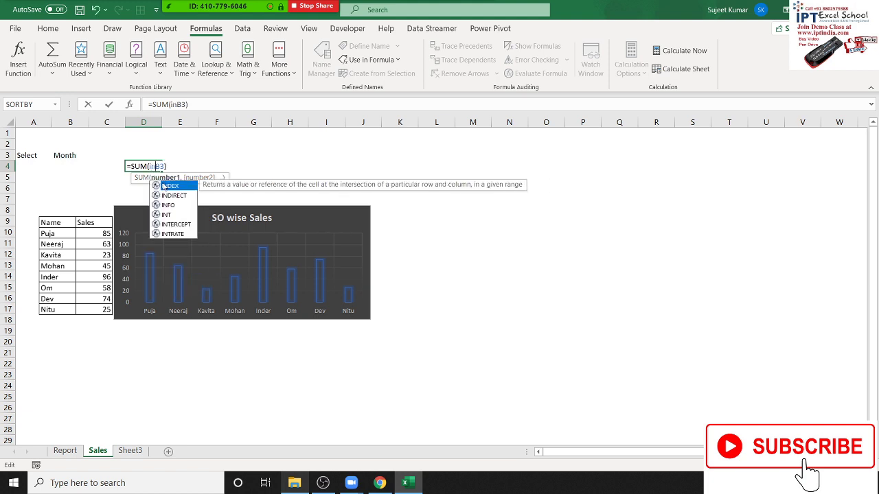
pyautogui.write('d')
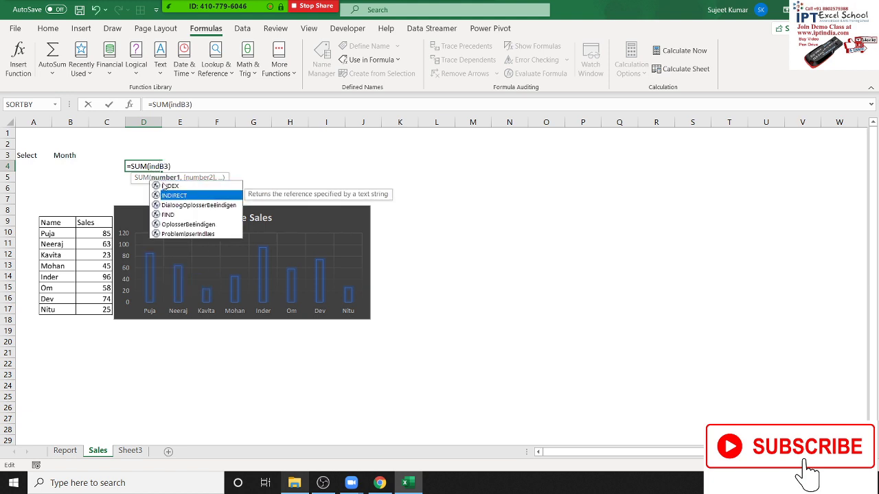
pyautogui.press('Tab')
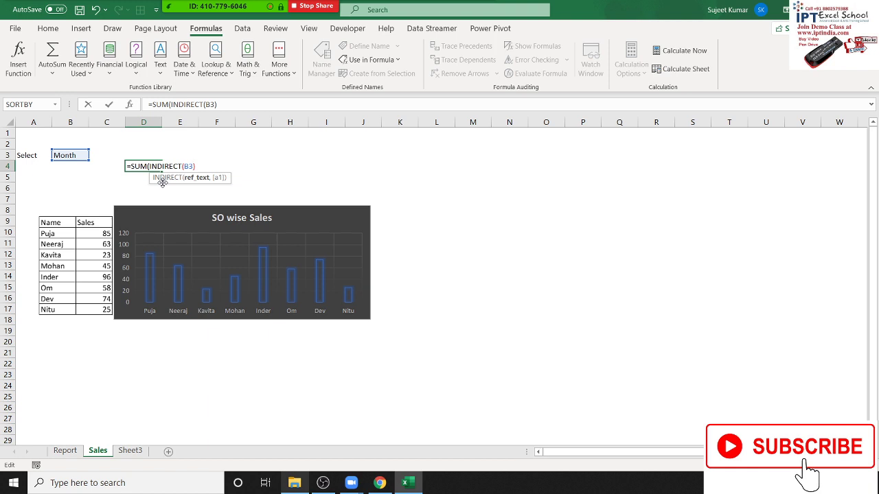
pyautogui.write(')')
pyautogui.hotkey('ctrl', 'Return')
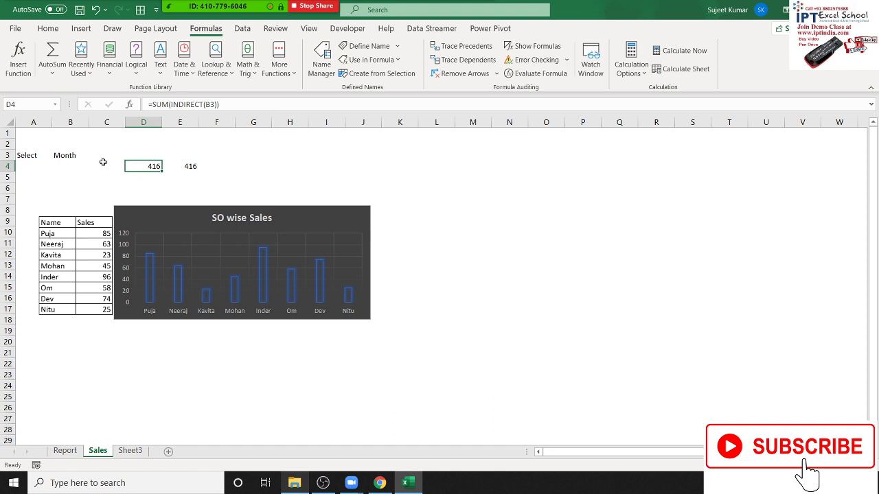
# Step: Enter the text A1 in cell L3
pyautogui.click(77, 158)
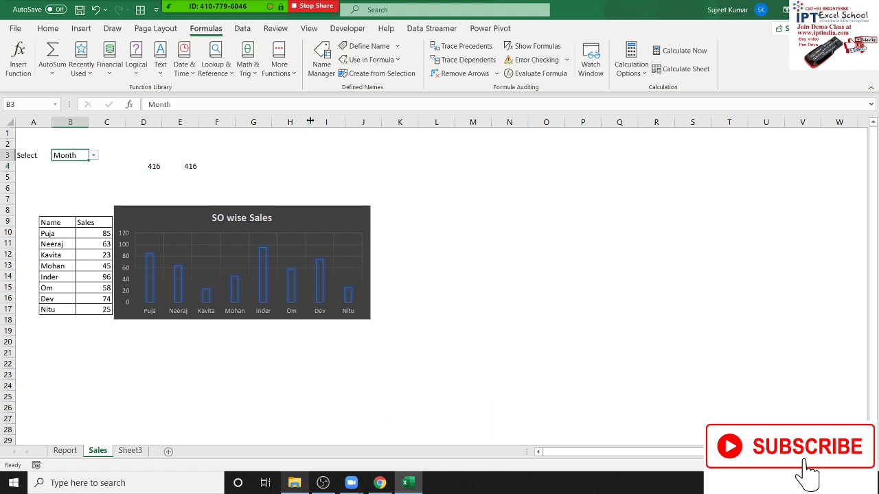
pyautogui.click(426, 156)
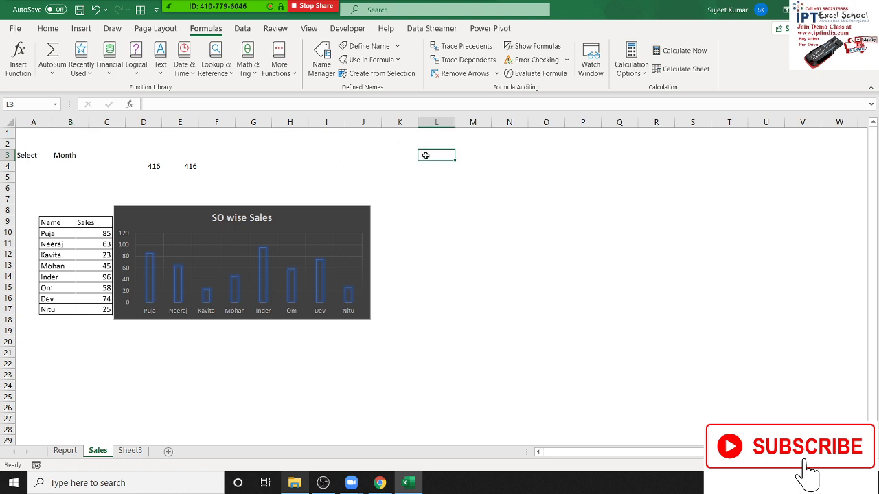
pyautogui.write('A')
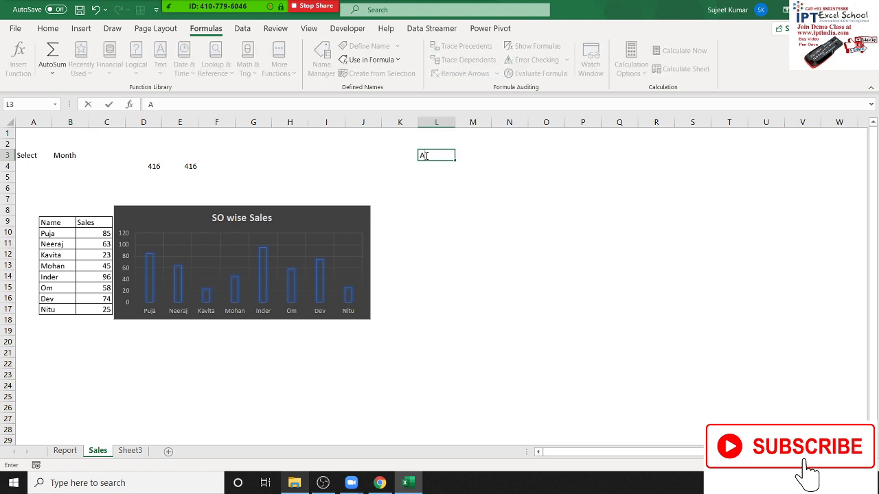
pyautogui.write('1')
pyautogui.press('Tab')
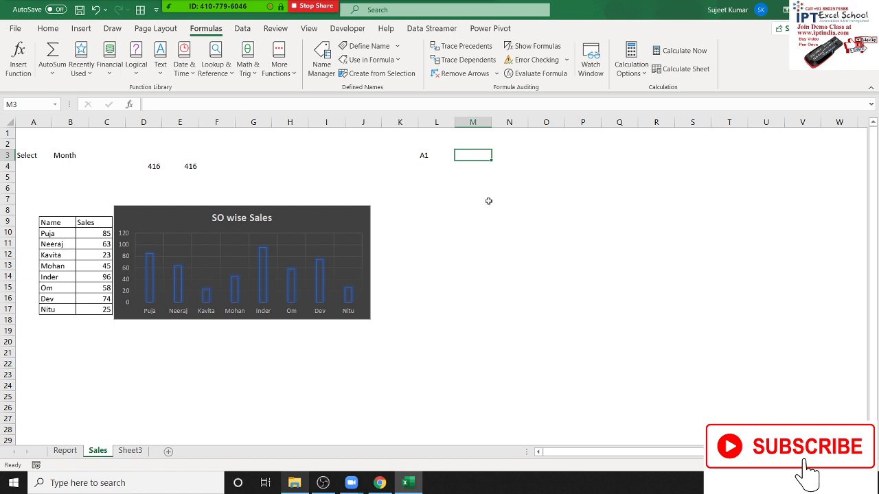
# Step: Start a trial =SUM(INDIRECT(L3)) formula in M5, then cancel it with Esc
pyautogui.click(471, 177)
pyautogui.write('=su')
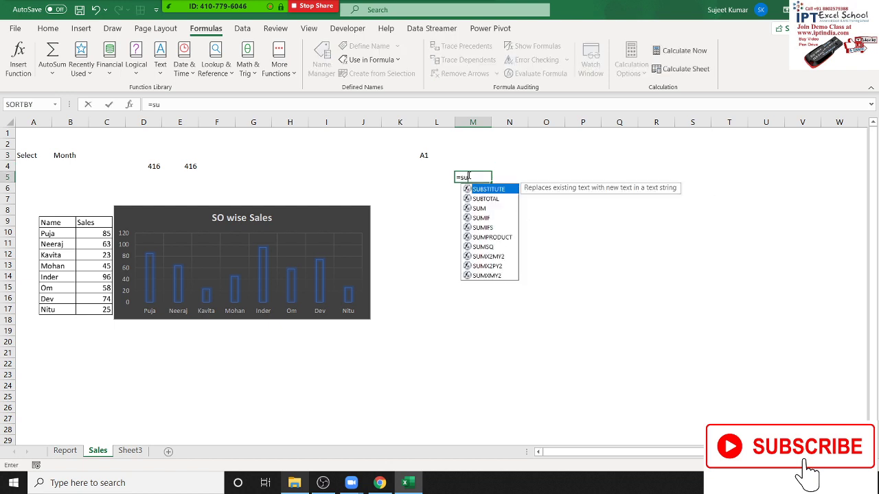
pyautogui.write('m')
pyautogui.press('Tab')
pyautogui.write('a1')
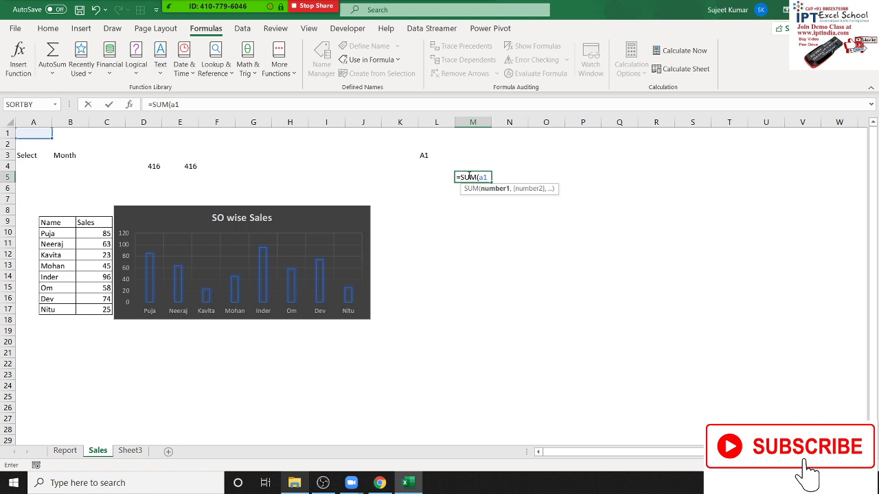
pyautogui.press('BackSpace')
pyautogui.press('BackSpace')
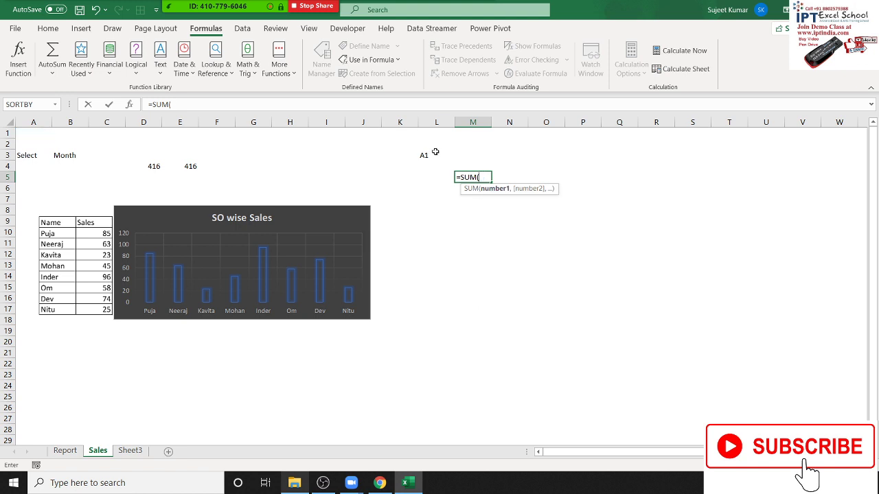
pyautogui.click(437, 153)
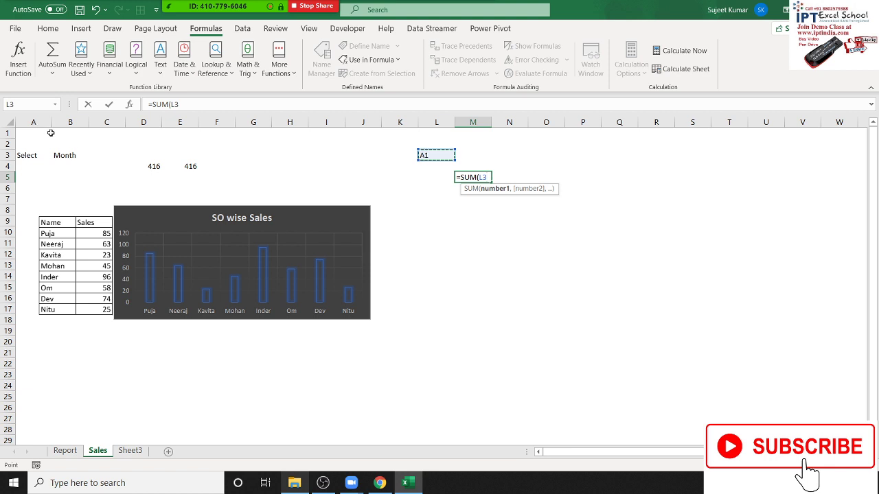
pyautogui.press('BackSpace')
pyautogui.press('BackSpace')
pyautogui.write('IN')
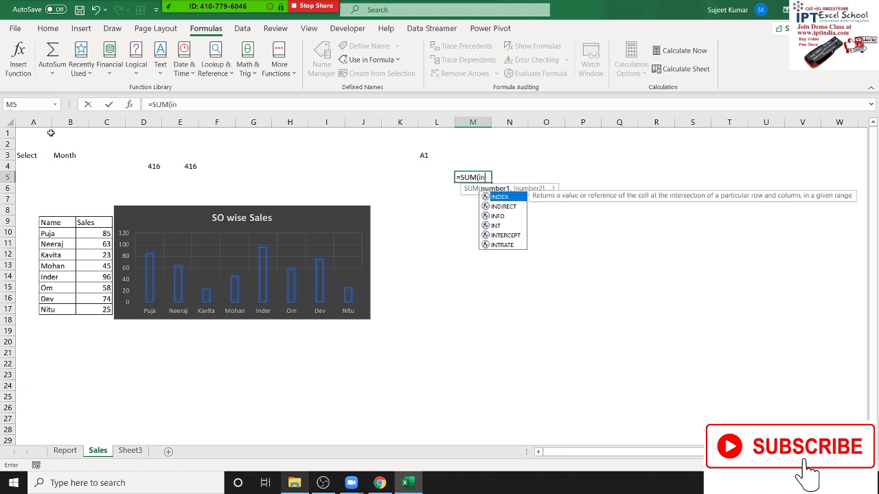
pyautogui.write('DI')
pyautogui.press('Tab')
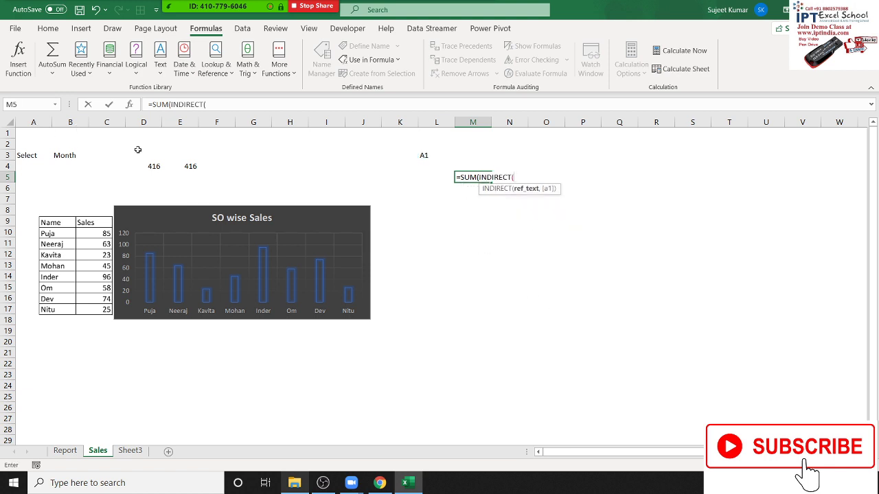
pyautogui.click(427, 156)
pyautogui.write('))')
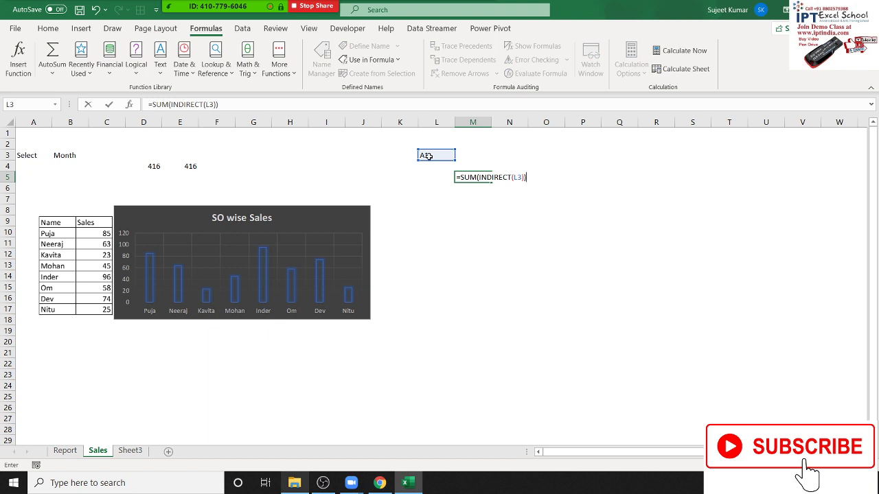
pyautogui.press('Escape')
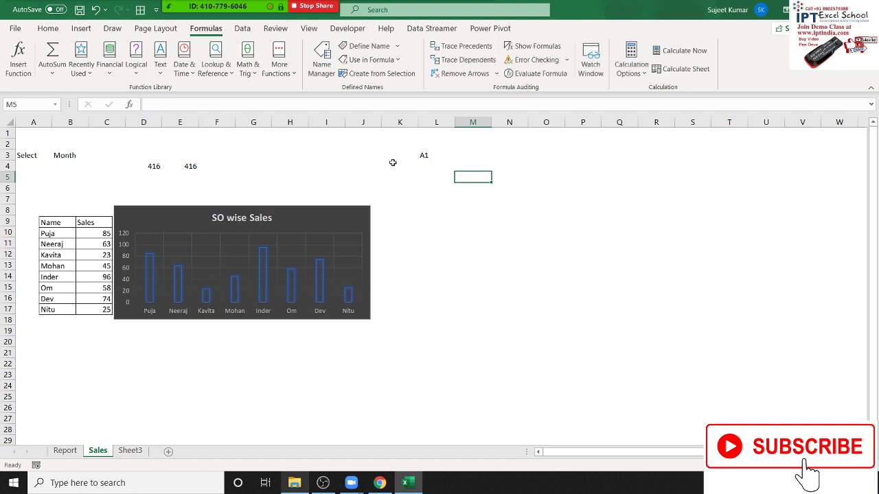
# Step: Unmute a participant in Zoom's Participants list, move the panel aside, and return to Excel
pyautogui.doubleClick(155, 166)
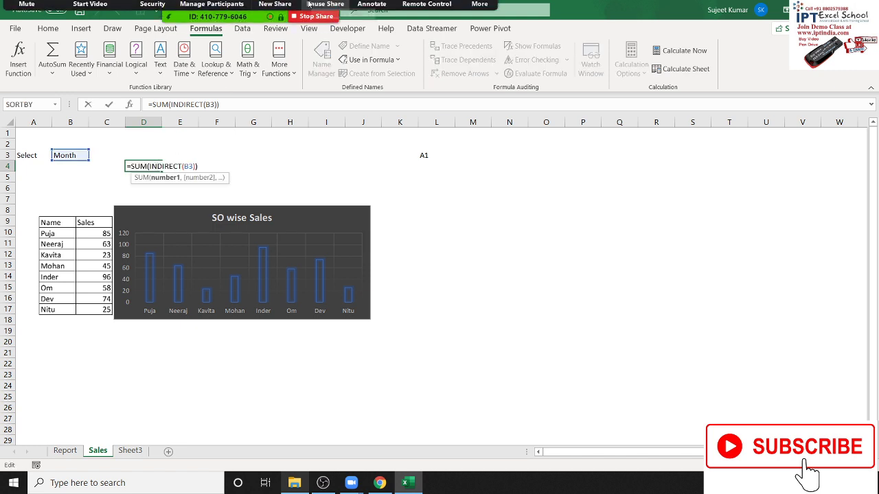
pyautogui.click(211, 15)
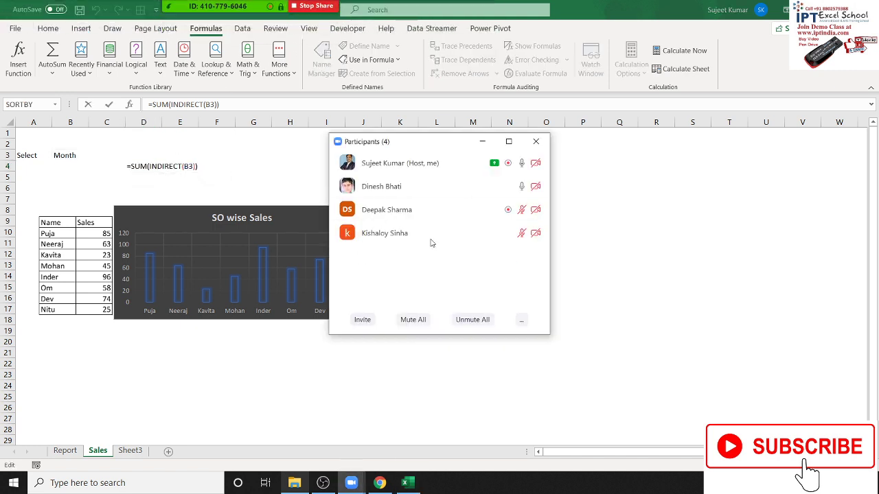
pyautogui.moveTo(450, 231)
pyautogui.click(489, 233)
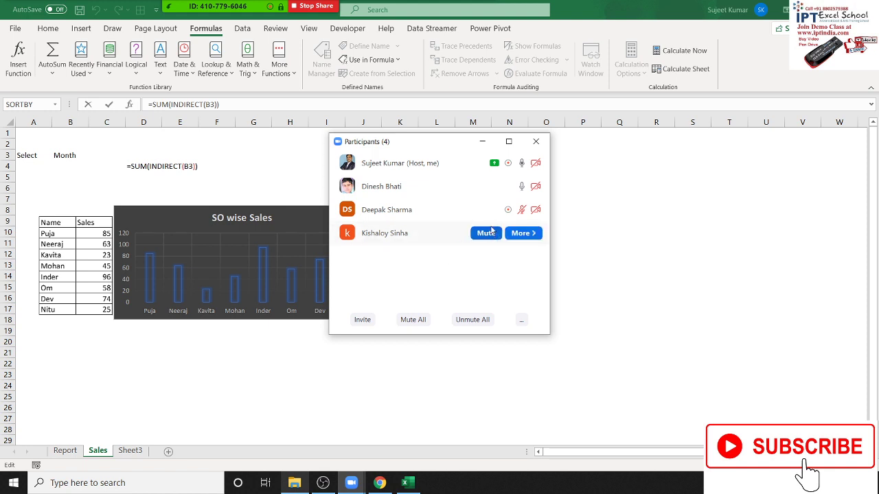
pyautogui.click(487, 211)
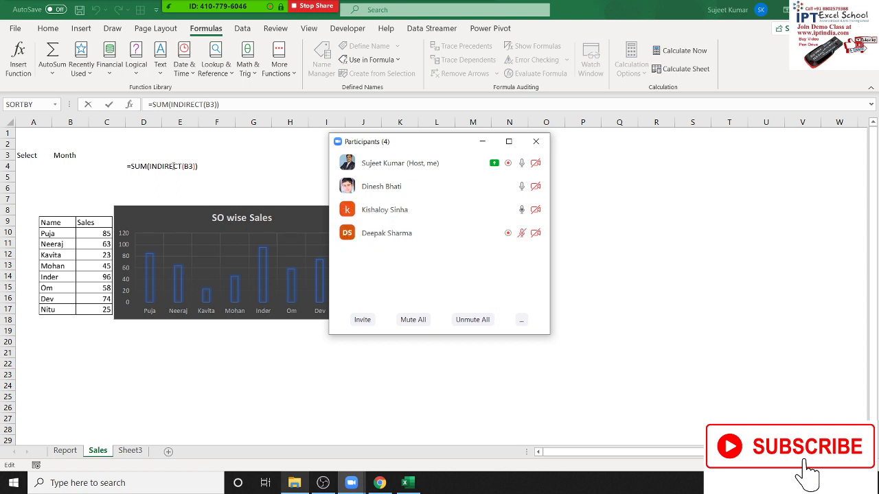
pyautogui.moveTo(440, 147); pyautogui.dragTo(613, 144)
pyautogui.click(421, 165)
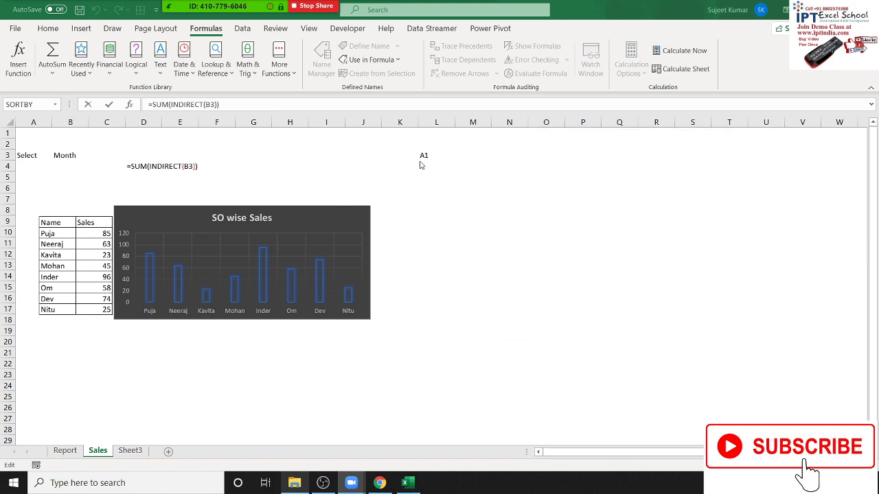
# Step: Commit the D4 formula and enter 25 in cell A1
pyautogui.hotkey('ctrl', 'Return')
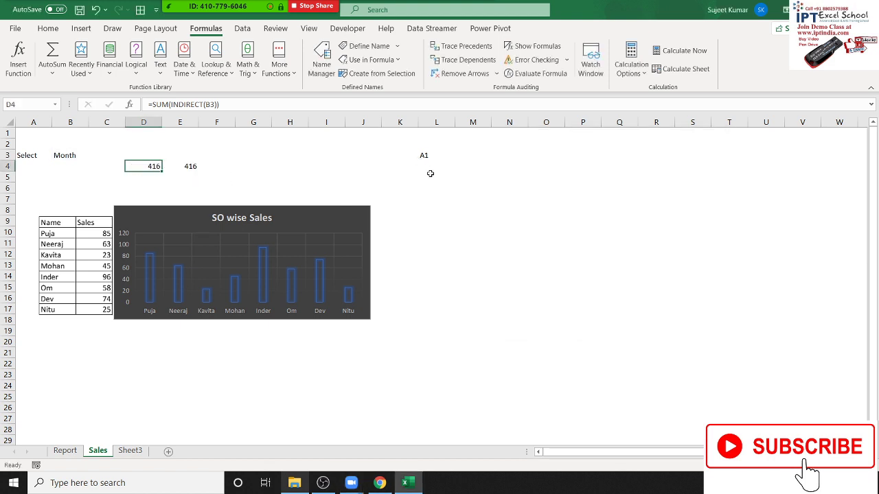
pyautogui.click(429, 176)
pyautogui.click(432, 154)
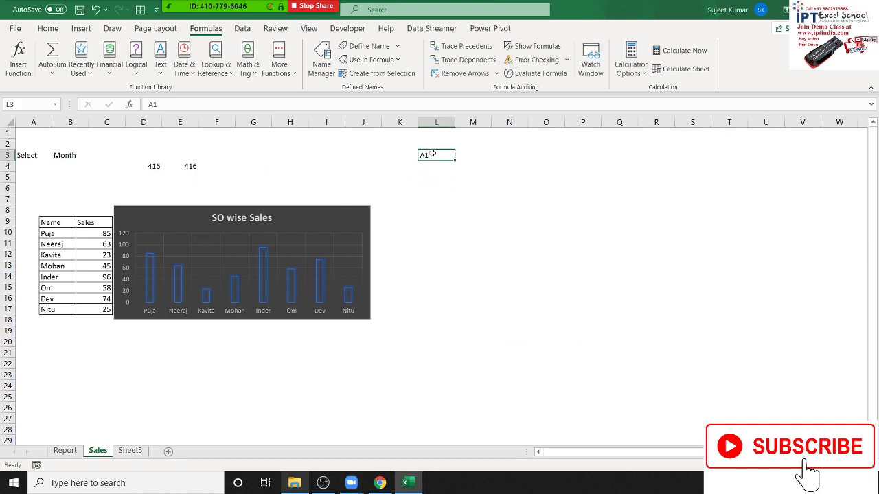
pyautogui.click(48, 133)
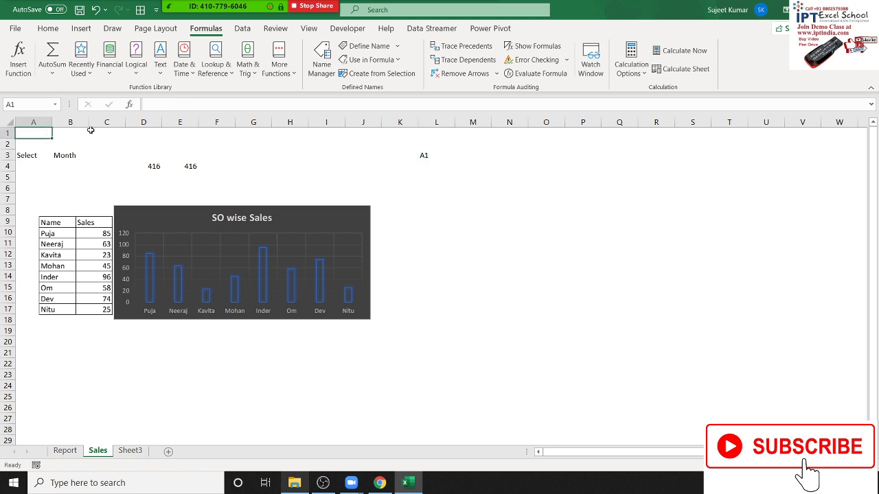
pyautogui.write('25')
# Step: Enter =SUM(A1) in L4 so it shows 25
pyautogui.click(425, 168)
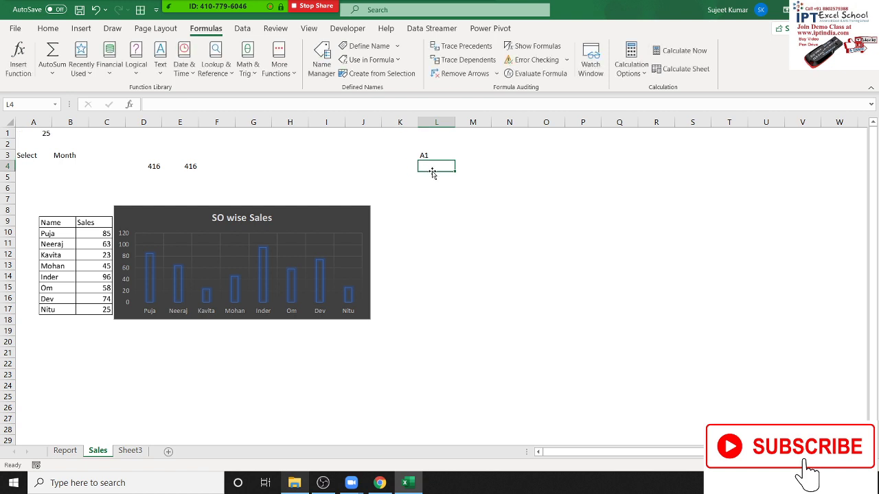
pyautogui.write('=s')
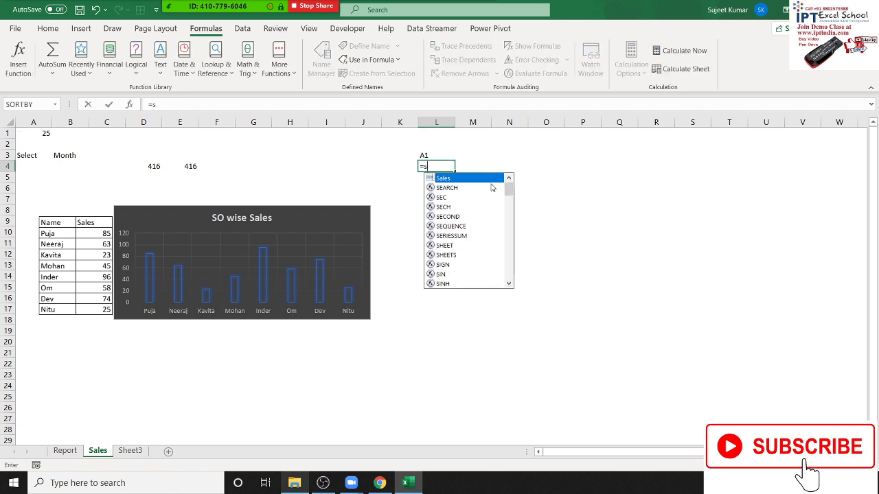
pyautogui.write('um')
pyautogui.press('Tab')
pyautogui.write('a')
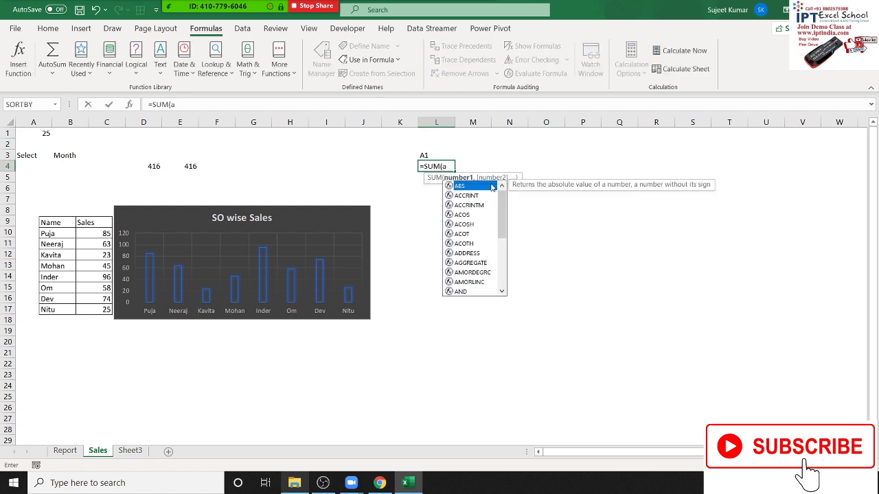
pyautogui.write('1')
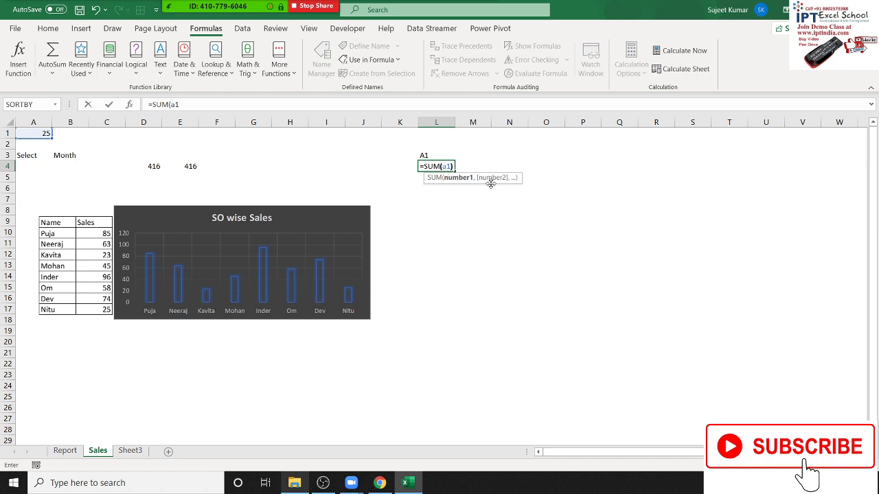
pyautogui.write(')')
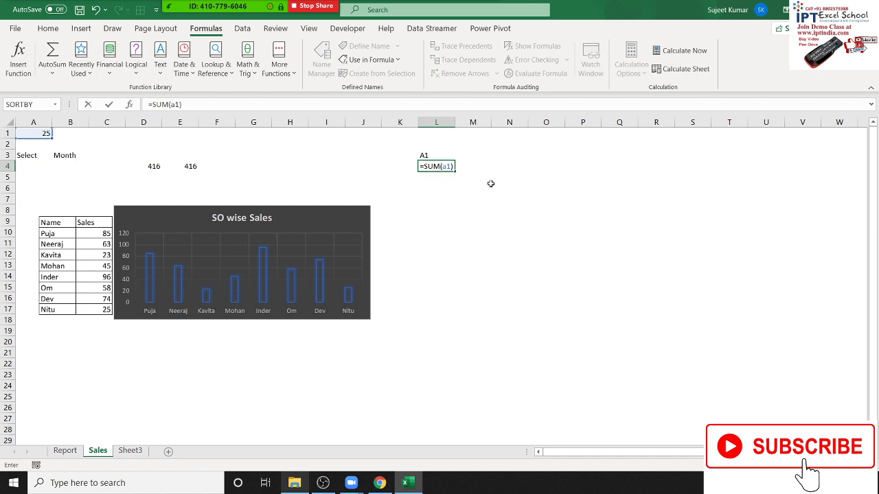
pyautogui.press('Return')
# Step: Compare the A1 text in L3 with the SUM formula result in L4
pyautogui.press('Up')
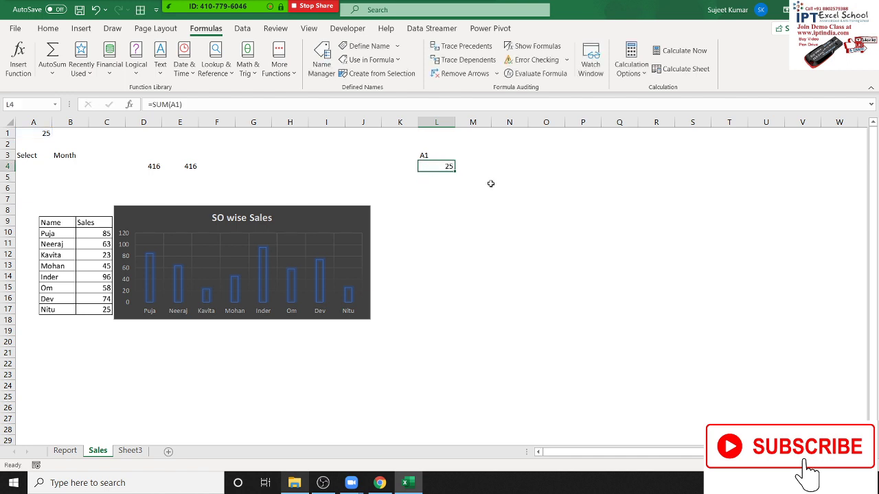
pyautogui.press('Up')
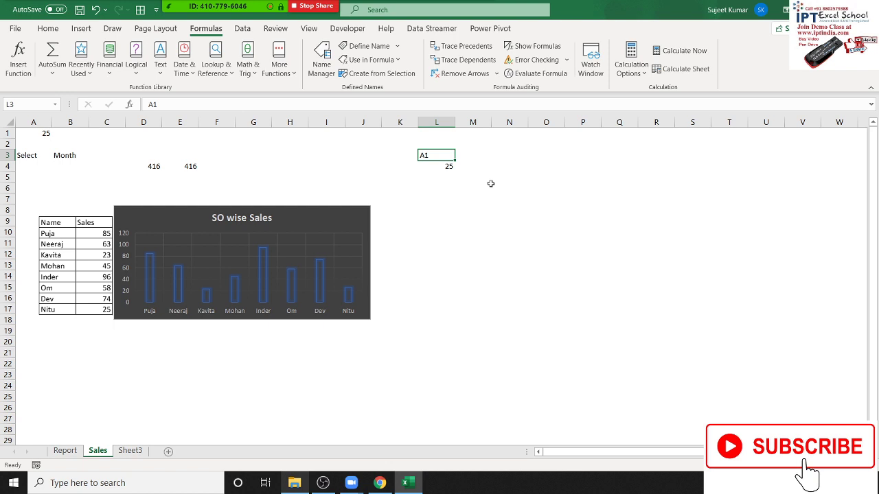
pyautogui.press('Down')
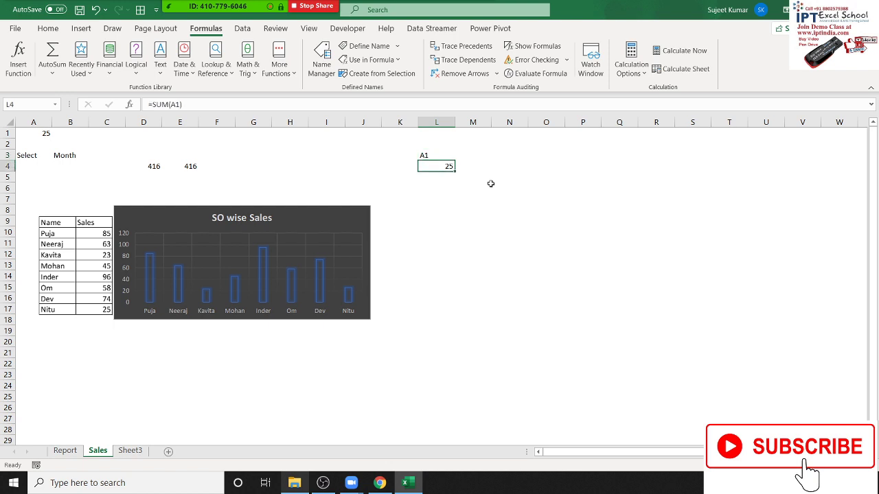
pyautogui.press('Up')
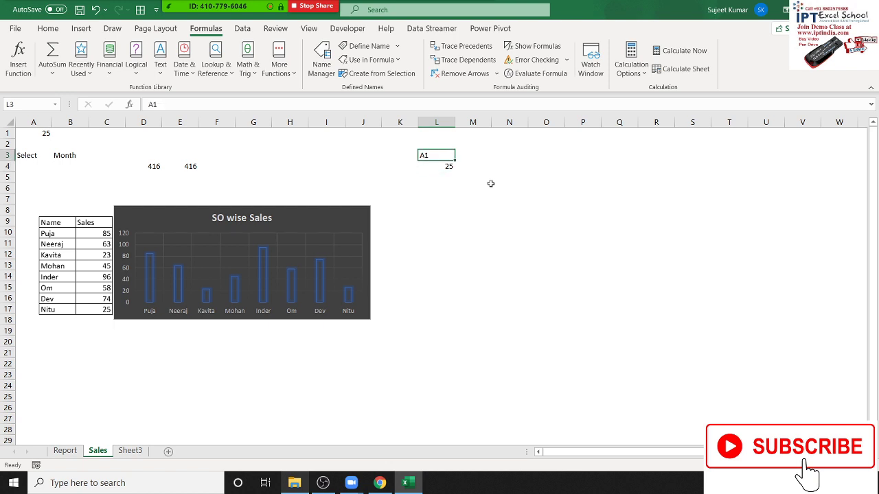
pyautogui.press('Down')
pyautogui.press('Up')
# Step: Start a =SUM( formula in M3, discarding the stray text and a1 reference
pyautogui.press('Right')
pyautogui.write('sum')
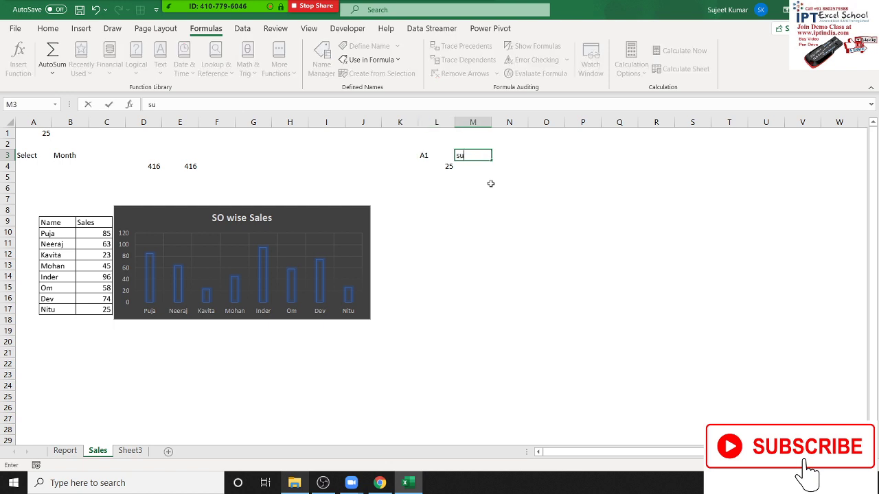
pyautogui.press('BackSpace')
pyautogui.press('BackSpace')
pyautogui.press('BackSpace')
pyautogui.write('=')
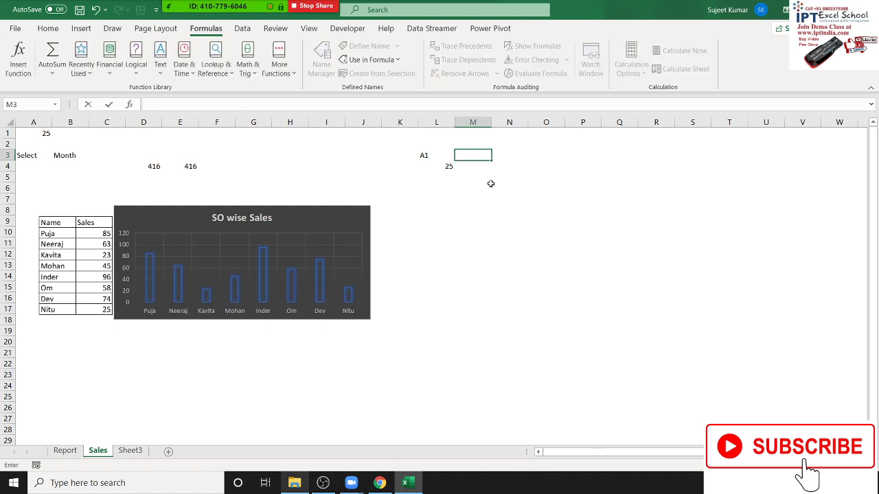
pyautogui.write('sum')
pyautogui.press('Tab')
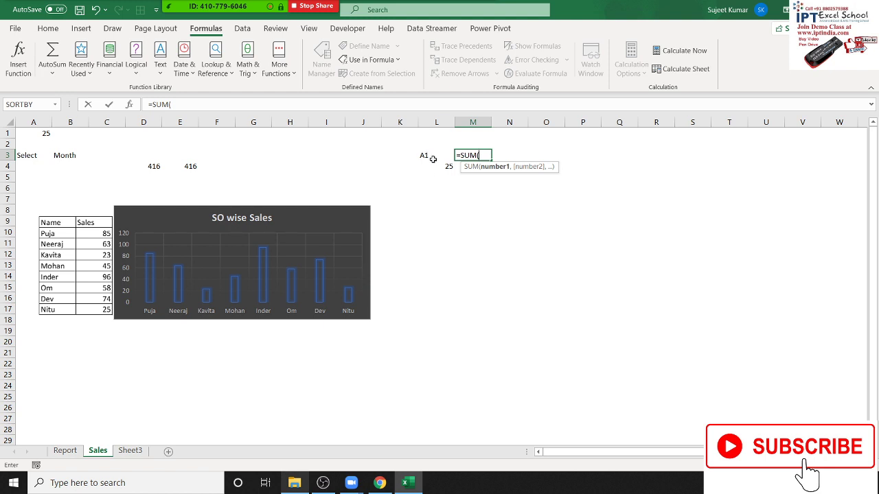
pyautogui.write('a1')
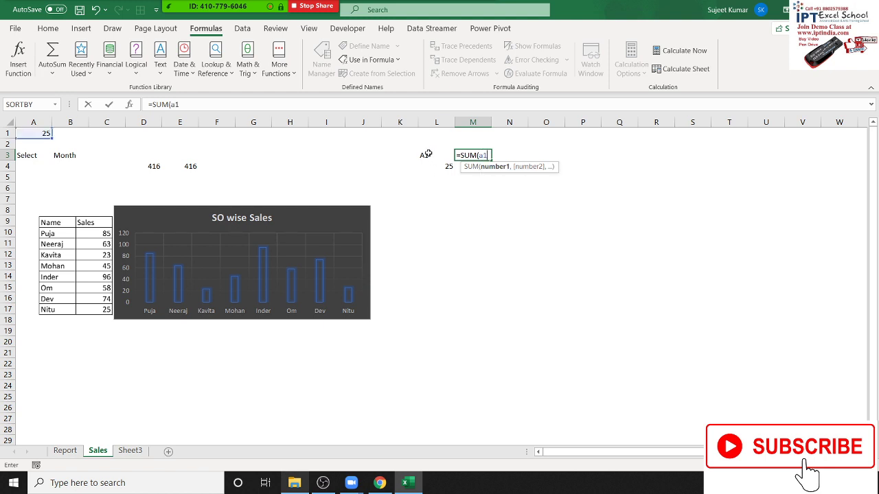
pyautogui.press('BackSpace')
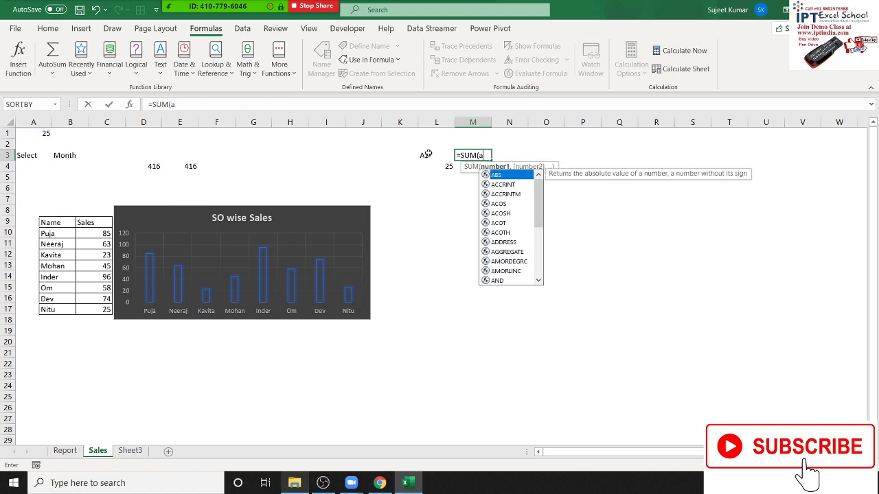
pyautogui.press('BackSpace')
# Step: Complete M3 as =SUM(INDIRECT(L3)) so it returns 25
pyautogui.write('ind')
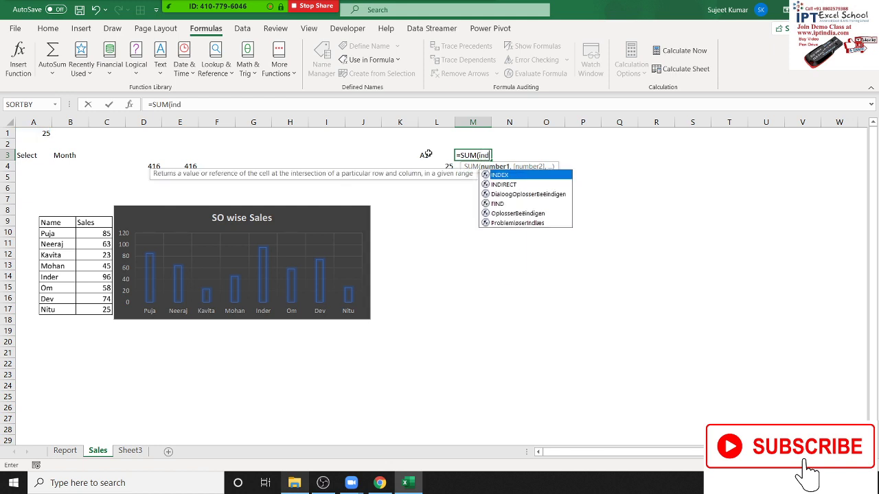
pyautogui.press('Down')
pyautogui.press('Tab')
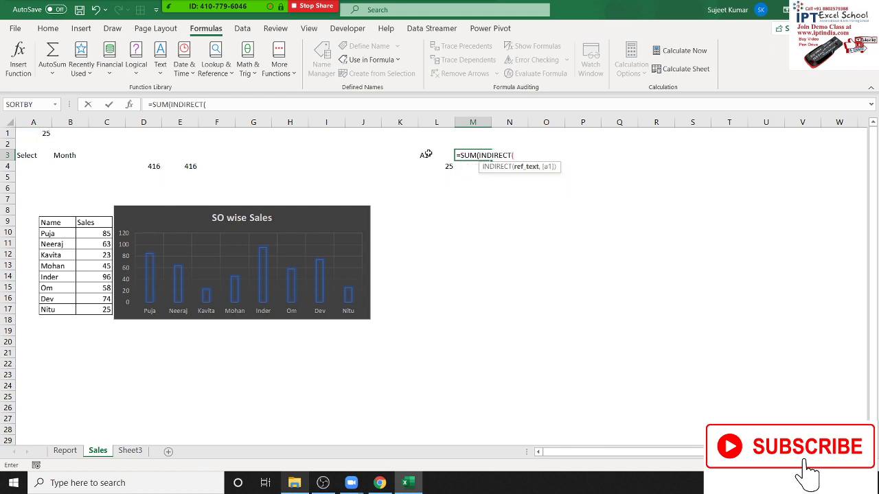
pyautogui.click(426, 154)
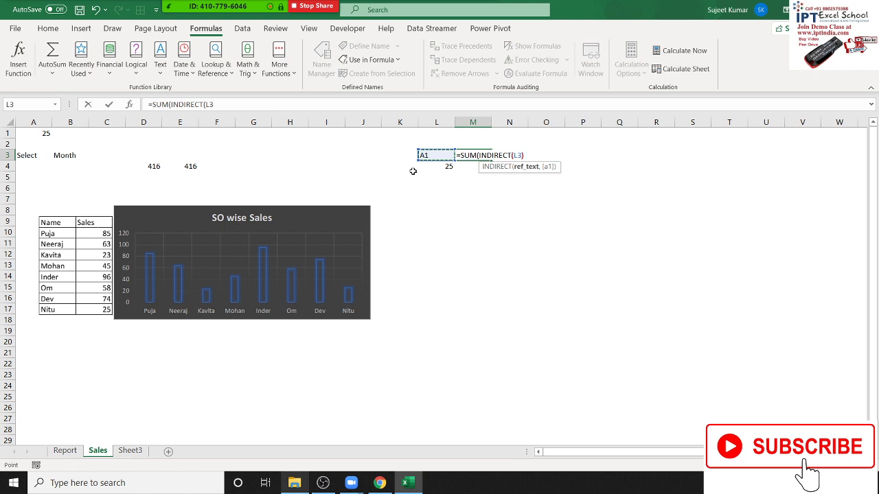
pyautogui.write('))')
pyautogui.press('Up')
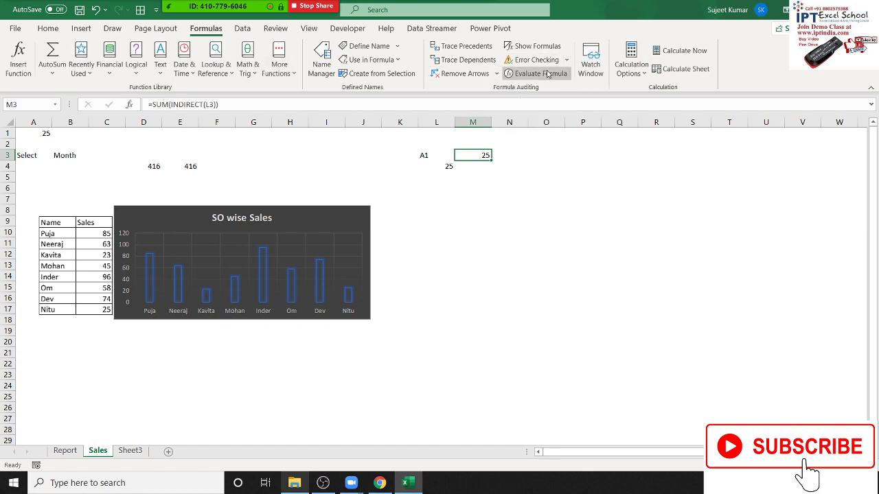
# Step: Evaluate M3's formula step by step: L3 becomes "A1", then INDIRECT gives $A$1
pyautogui.click(548, 73)
pyautogui.moveTo(417, 134); pyautogui.dragTo(586, 214)
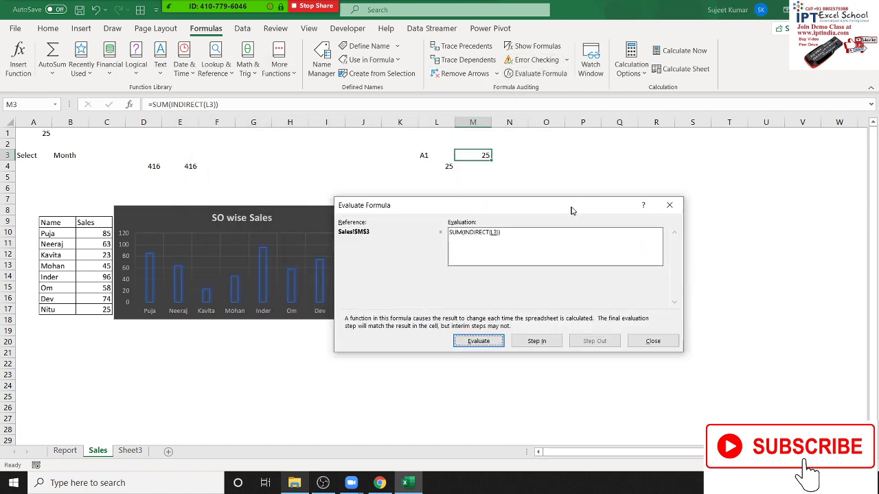
pyautogui.click(485, 342)
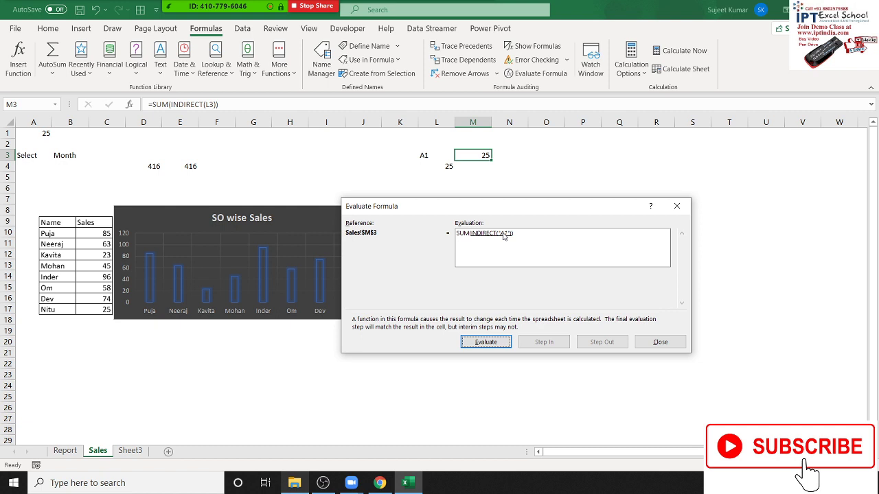
pyautogui.click(499, 344)
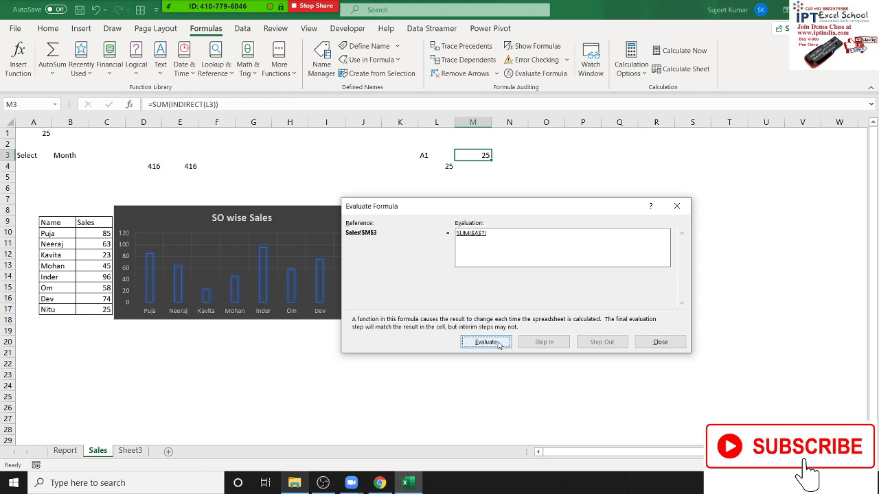
# Step: Close the evaluation and clear the demo cells K2:M5
pyautogui.press('Escape')
pyautogui.moveTo(411, 144); pyautogui.dragTo(490, 178)
pyautogui.press('Delete')
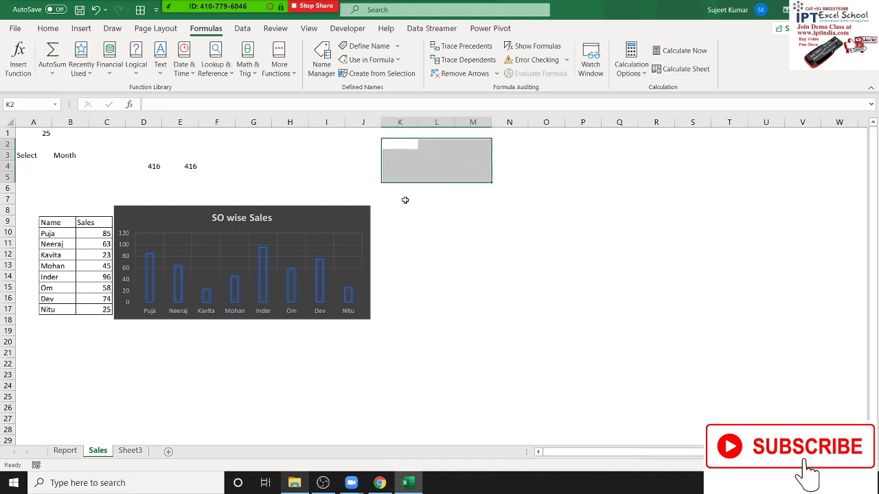
pyautogui.click(306, 227)
pyautogui.doubleClick(171, 104)
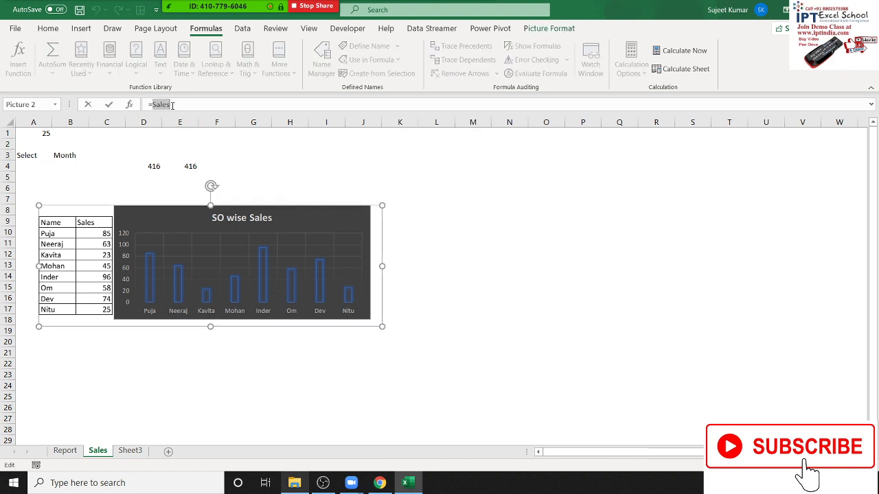
pyautogui.write('ind')
pyautogui.press('Down')
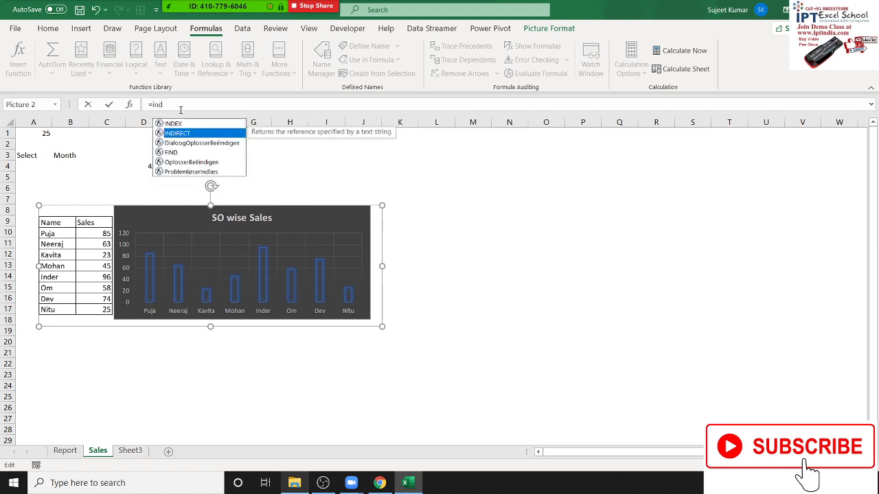
pyautogui.press('Tab')
pyautogui.write('a1')
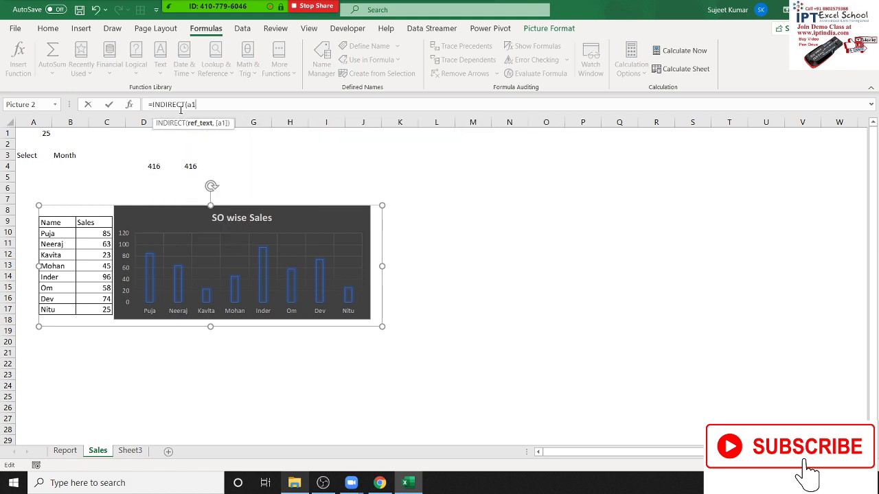
pyautogui.press('BackSpace')
pyautogui.press('BackSpace')
pyautogui.click(62, 155)
pyautogui.press('F4')
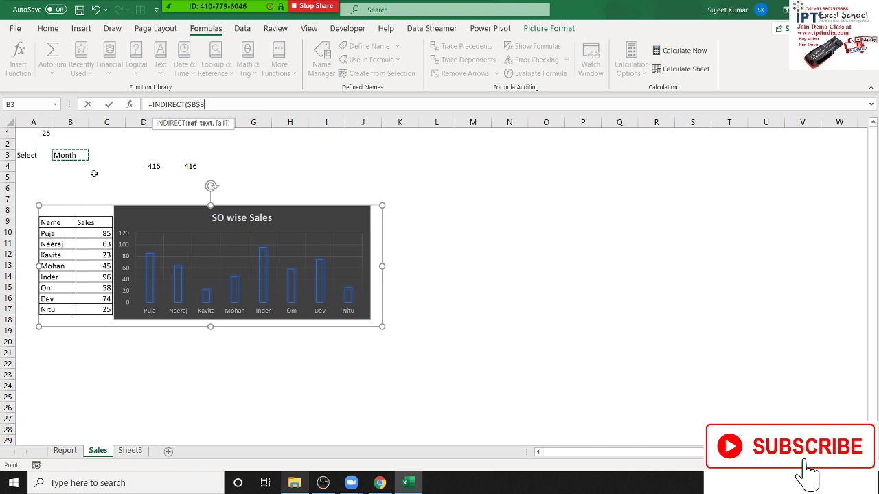
pyautogui.write(')')
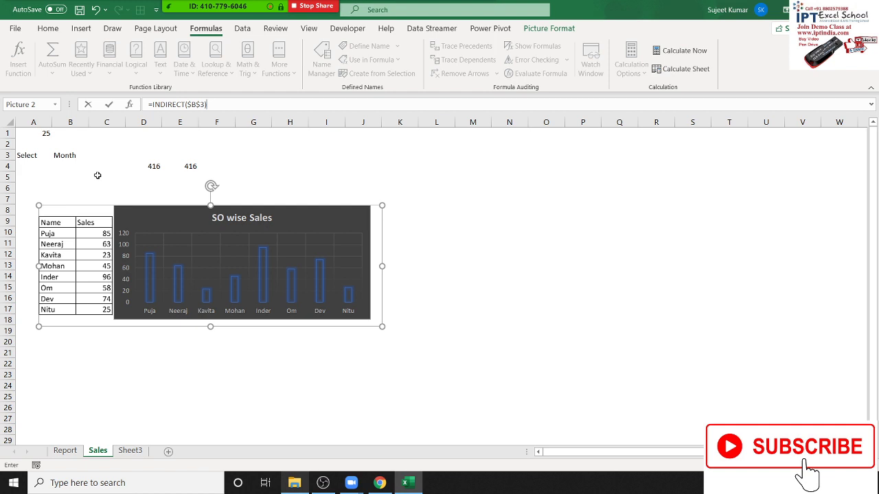
pyautogui.press('Return')
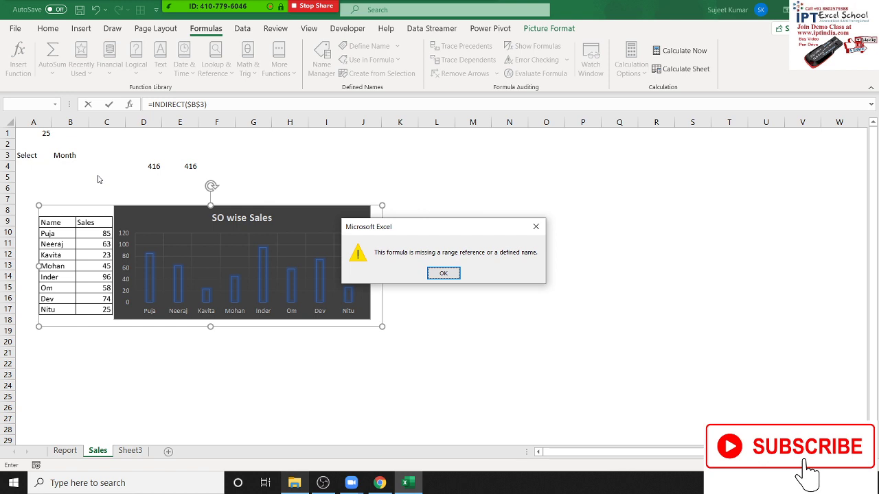
pyautogui.press('Return')
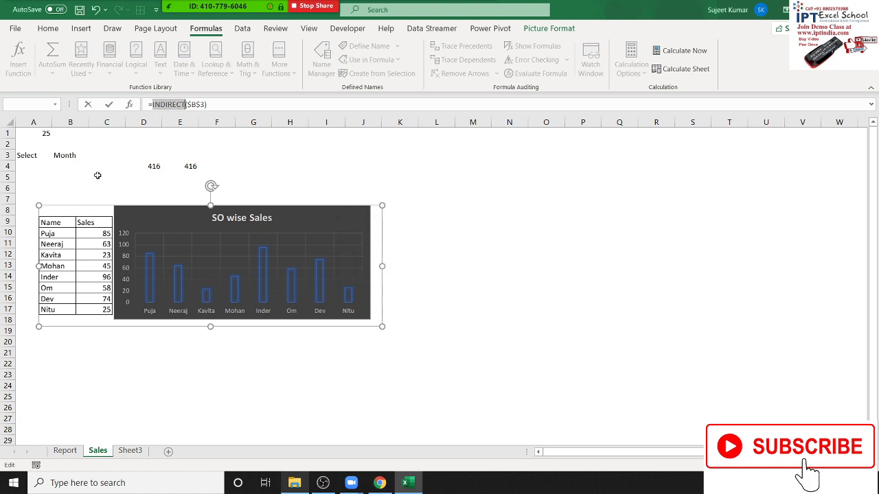
pyautogui.press('Escape')
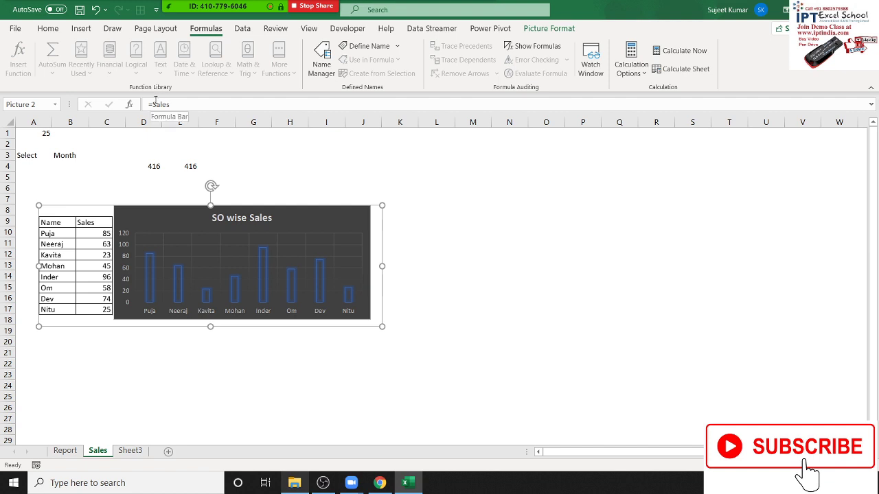
pyautogui.doubleClick(184, 102)
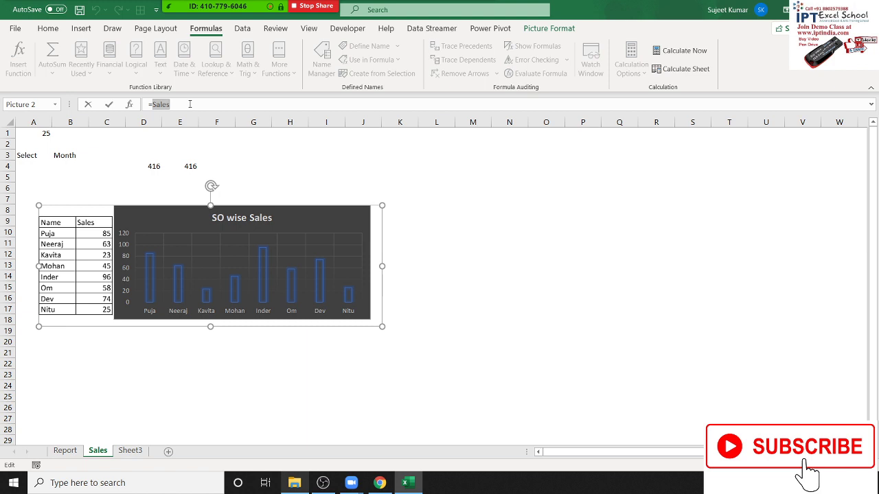
pyautogui.press('Return')
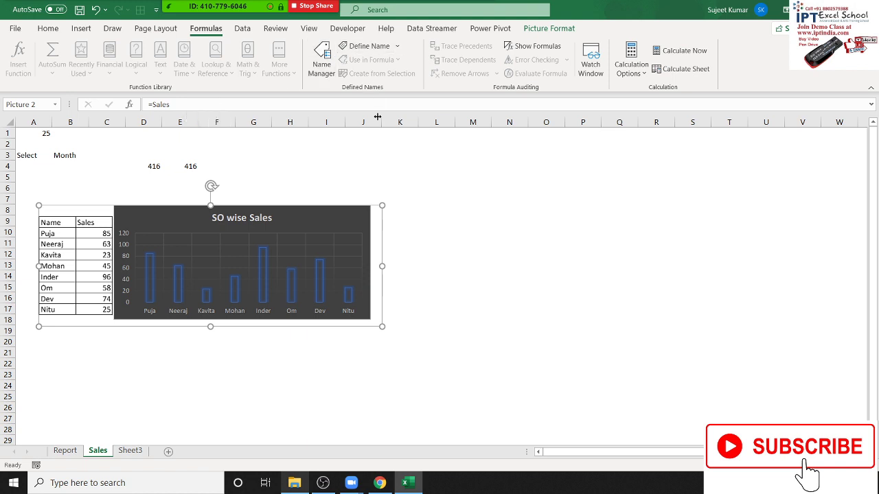
pyautogui.click(307, 156)
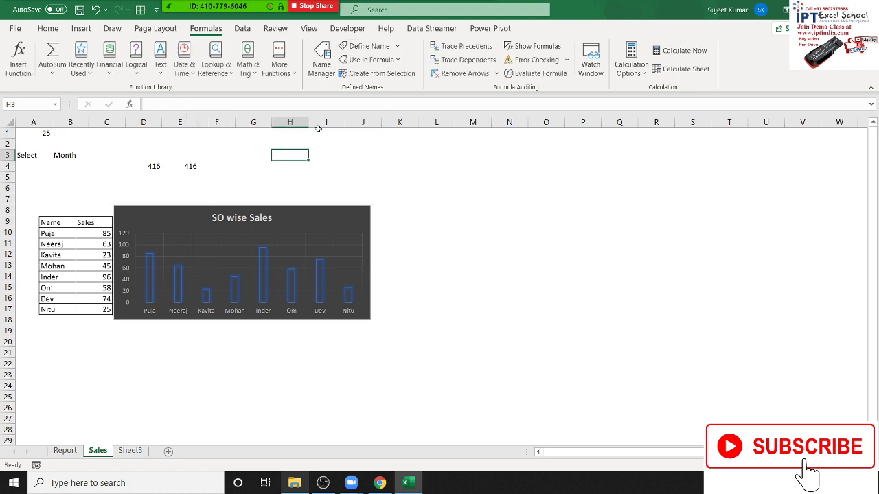
pyautogui.click(357, 47)
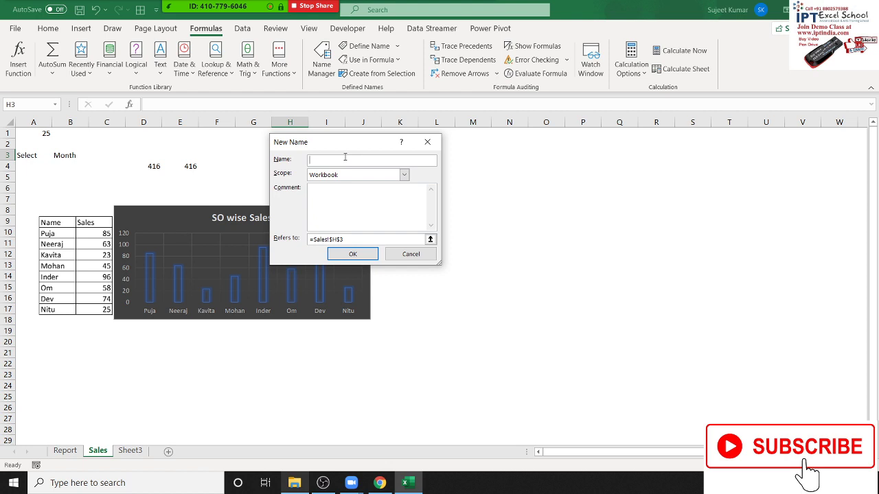
pyautogui.press('Escape')
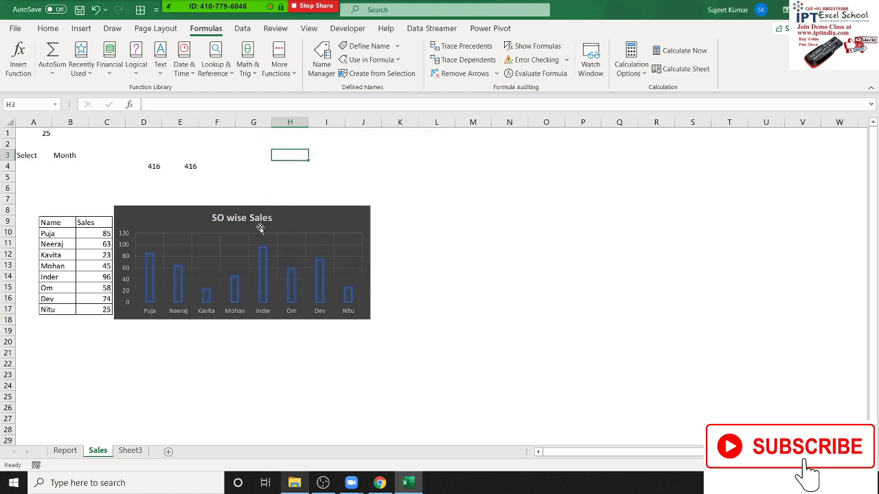
pyautogui.click(259, 227)
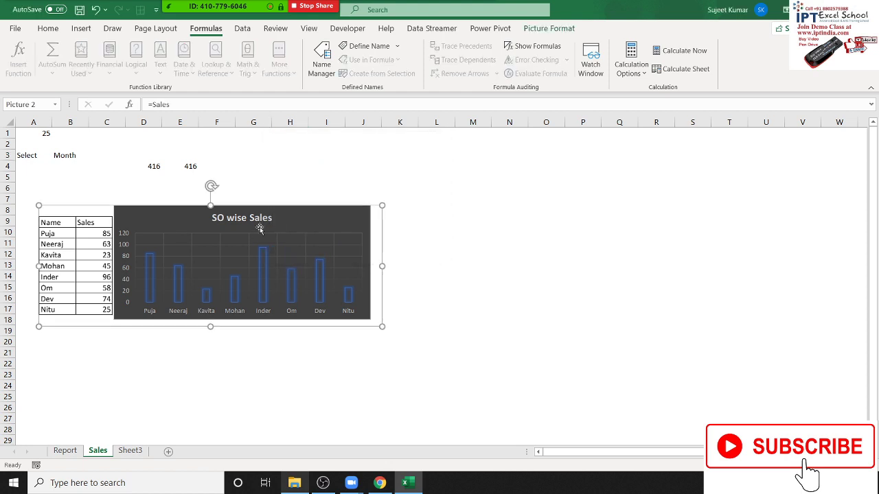
pyautogui.click(173, 106)
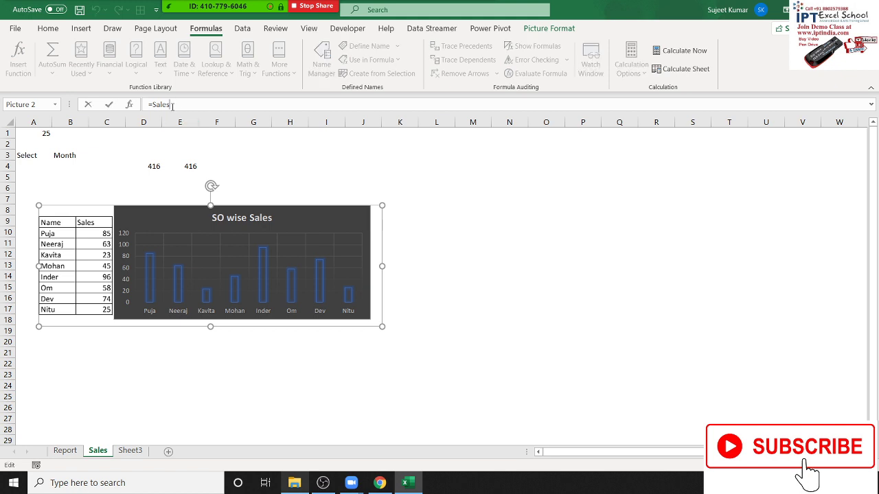
pyautogui.doubleClick(172, 105)
pyautogui.write('a1')
pyautogui.press('Return')
pyautogui.click(186, 109)
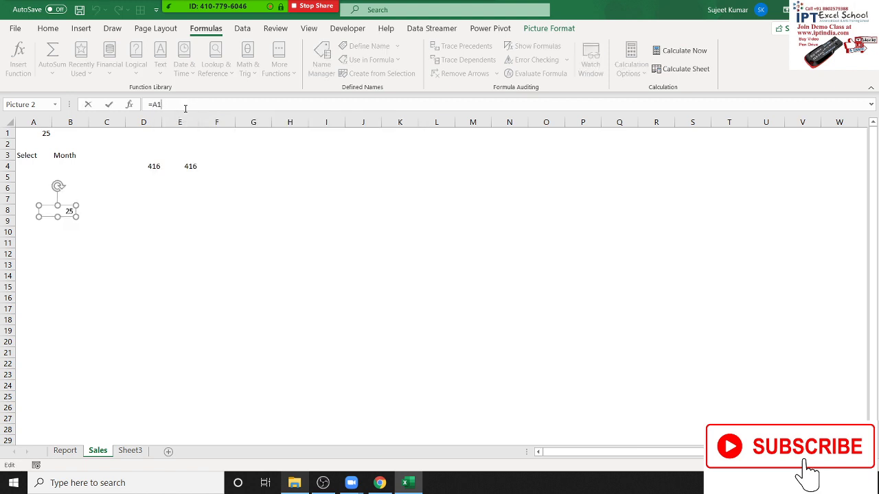
pyautogui.press('BackSpace')
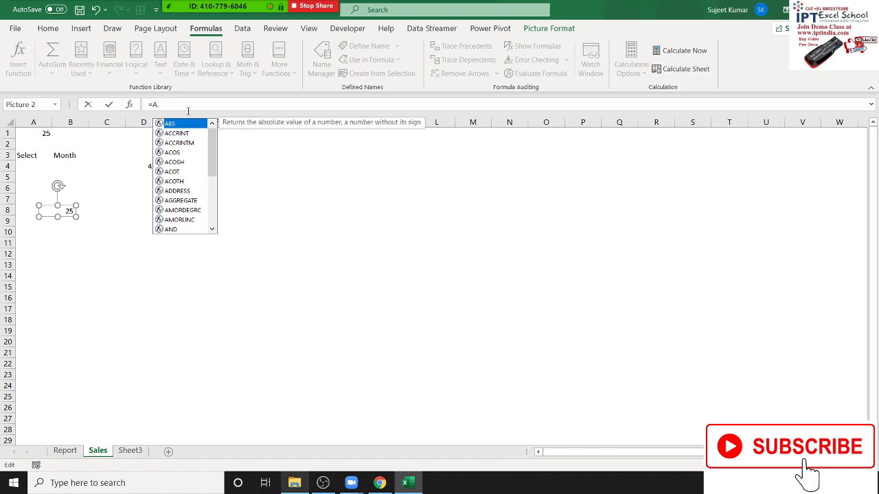
pyautogui.press('BackSpace')
pyautogui.write('sale')
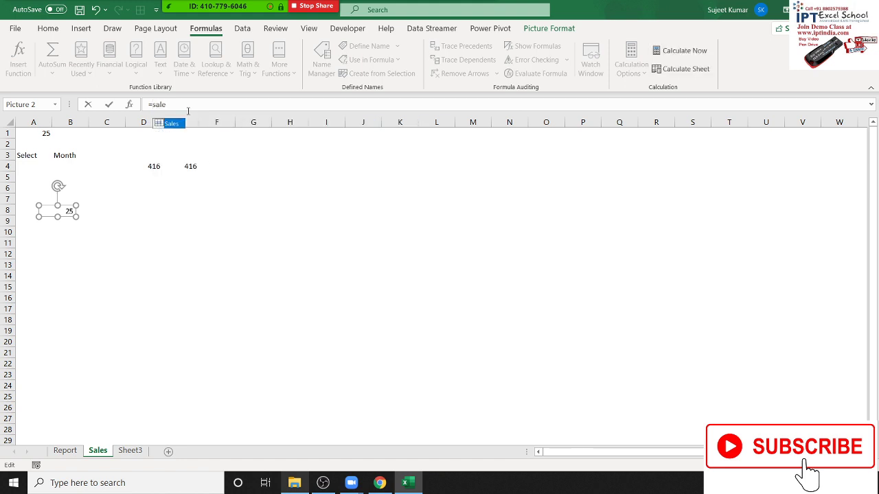
pyautogui.press('Tab')
pyautogui.press('Return')
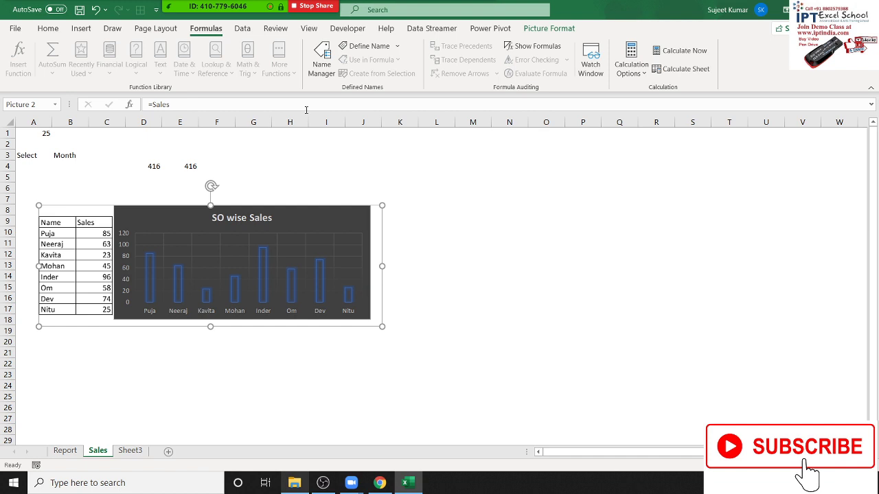
pyautogui.click(306, 145)
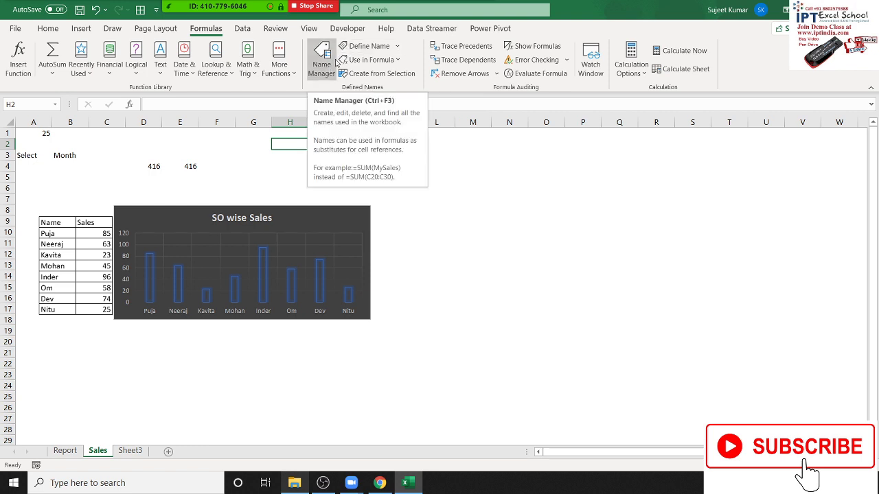
# Step: Define the workbook name SH referring to =INDIRECT($B$3)
pyautogui.click(353, 46)
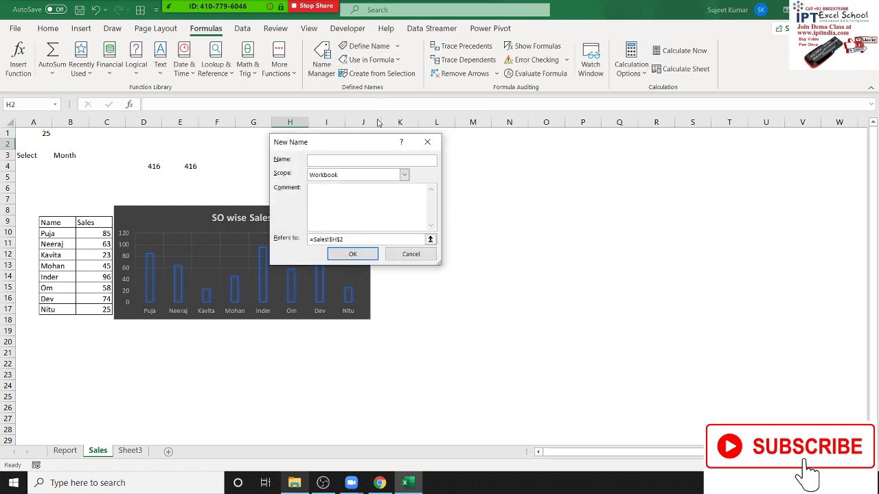
pyautogui.write('SH')
pyautogui.moveTo(358, 240); pyautogui.dragTo(316, 244)
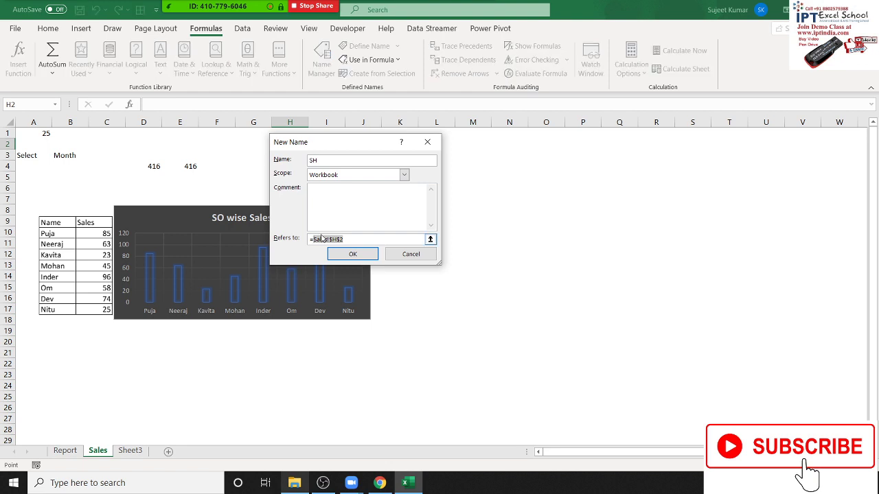
pyautogui.press('BackSpace')
pyautogui.write('in')
pyautogui.write('d')
pyautogui.write('irect')
pyautogui.write('(')
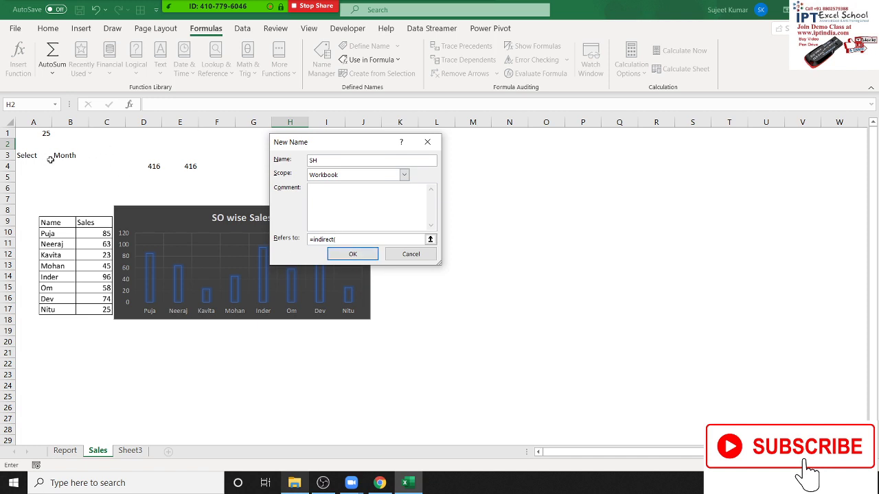
pyautogui.write('b3')
pyautogui.click(342, 239)
pyautogui.press('F4')
pyautogui.click(354, 254)
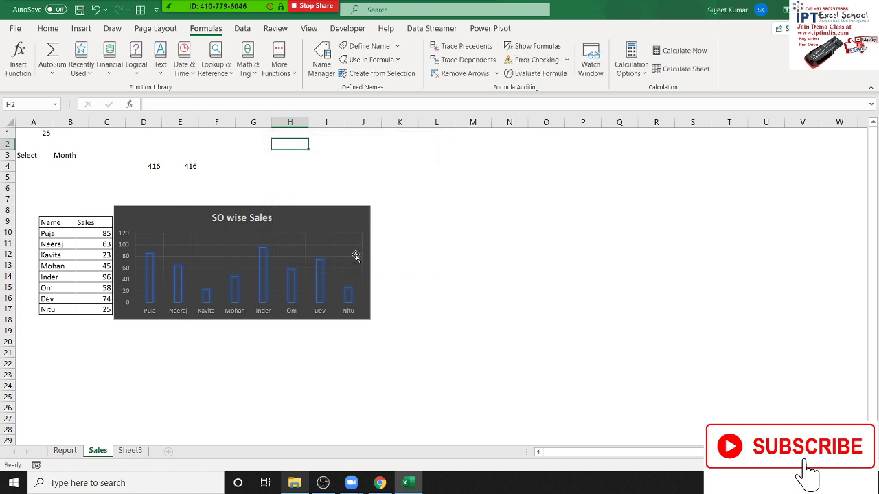
# Step: Change the linked picture's formula from =Sales to =SH
pyautogui.click(378, 255)
pyautogui.doubleClick(167, 105)
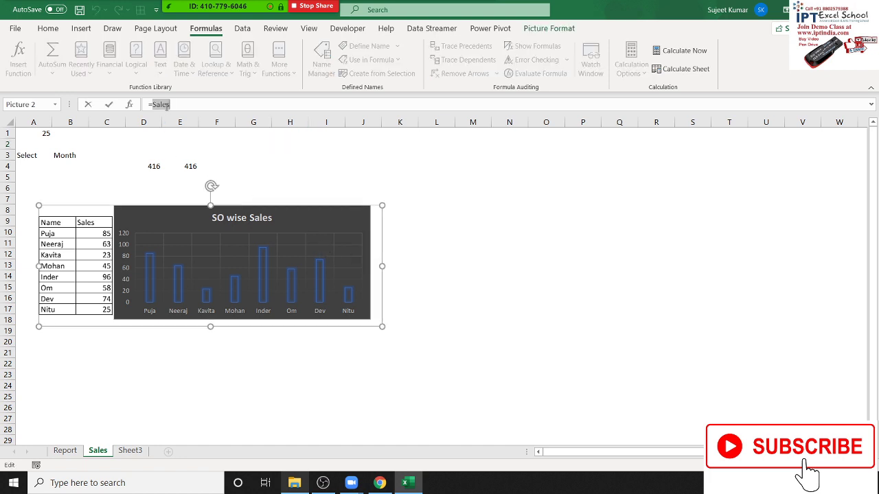
pyautogui.write('sh')
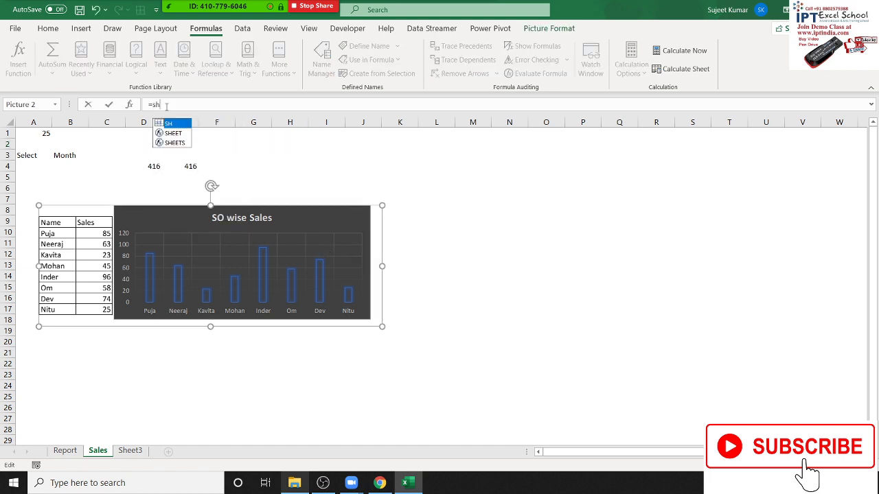
pyautogui.press('Return')
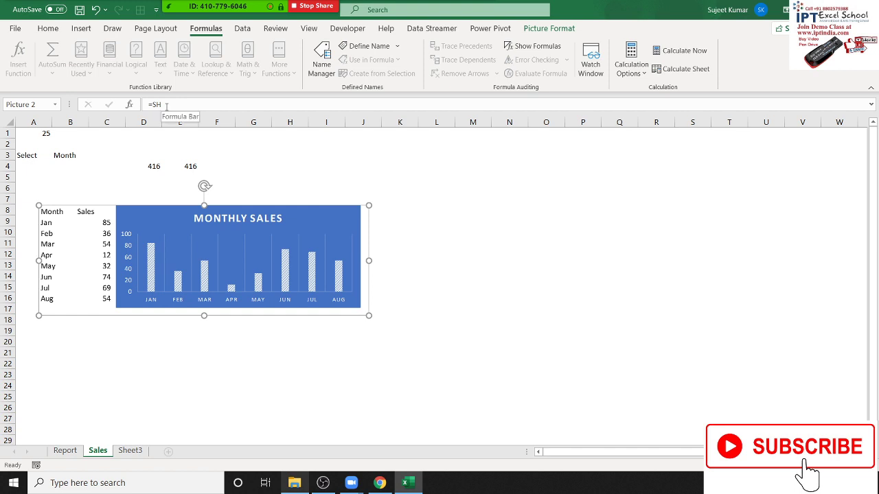
# Step: Toggle B3 between Sales and Month to confirm the picture switches charts, ending on Sales
pyautogui.click(78, 155)
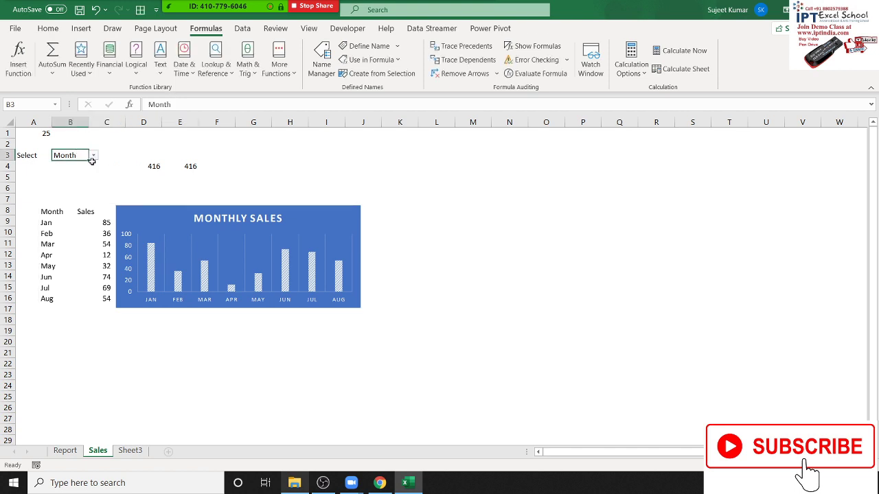
pyautogui.click(93, 156)
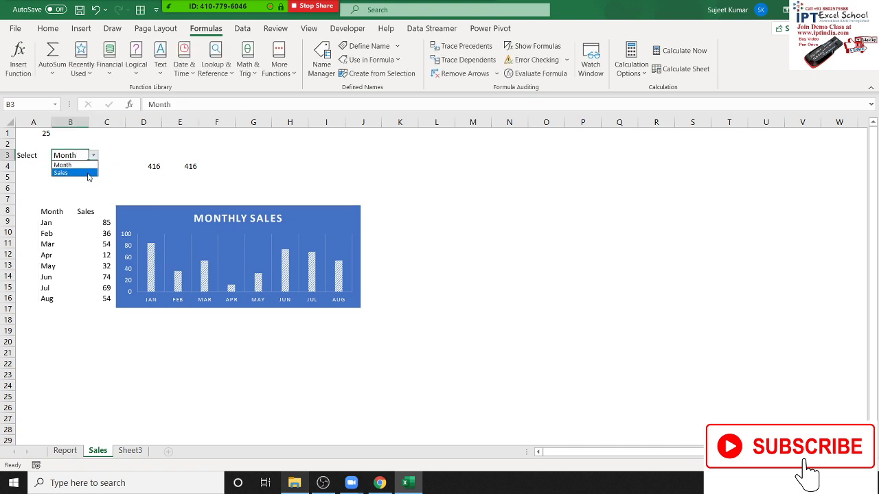
pyautogui.click(90, 174)
pyautogui.click(93, 156)
pyautogui.click(90, 165)
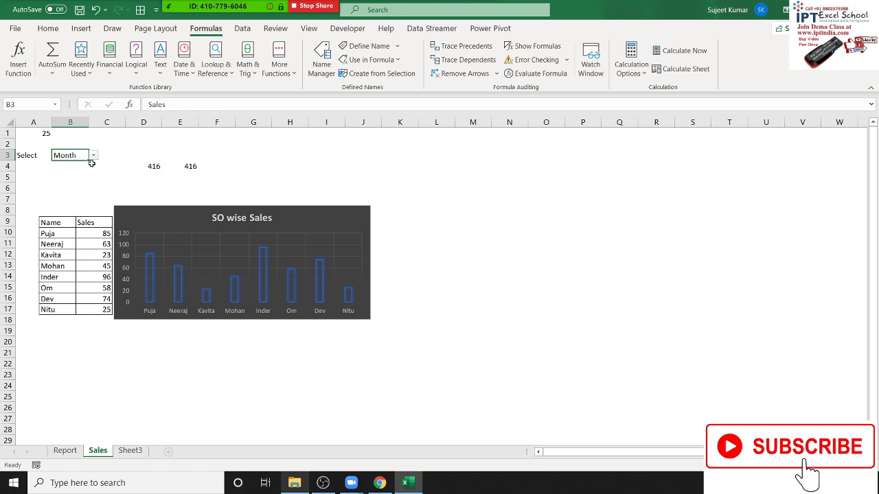
pyautogui.click(94, 157)
pyautogui.click(91, 174)
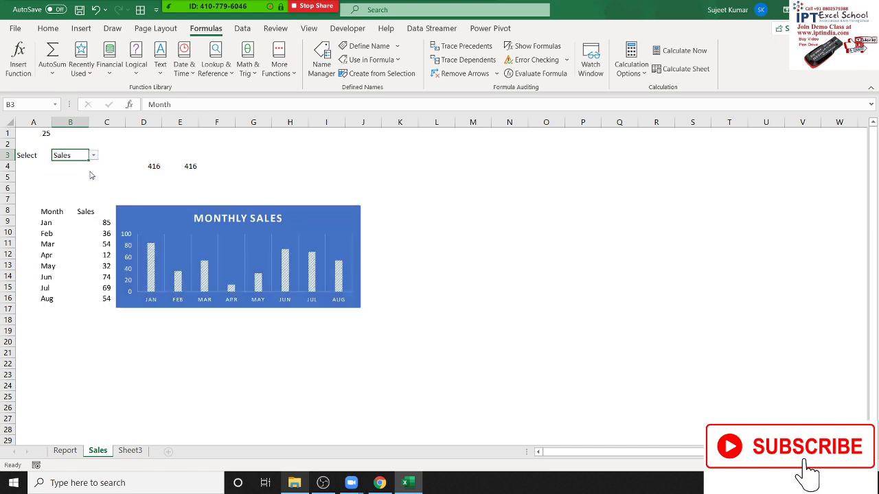
pyautogui.click(94, 157)
pyautogui.click(89, 165)
pyautogui.click(95, 160)
pyautogui.click(80, 155)
pyautogui.click(93, 156)
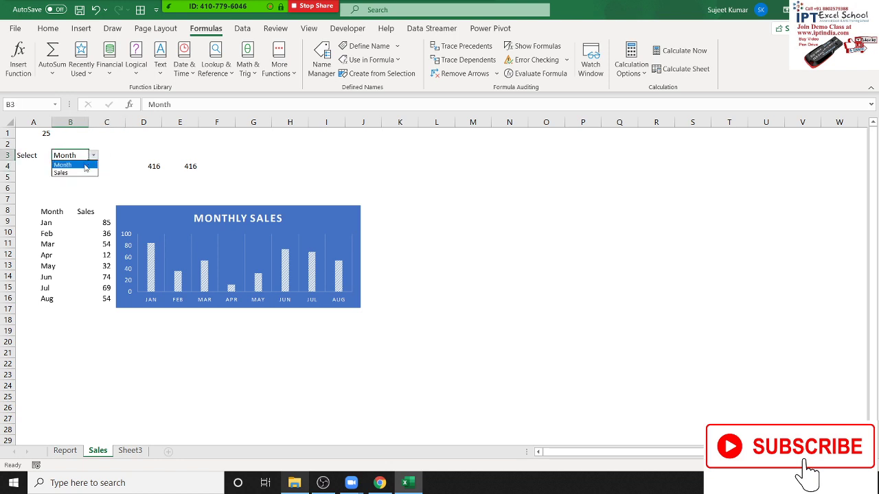
pyautogui.click(85, 172)
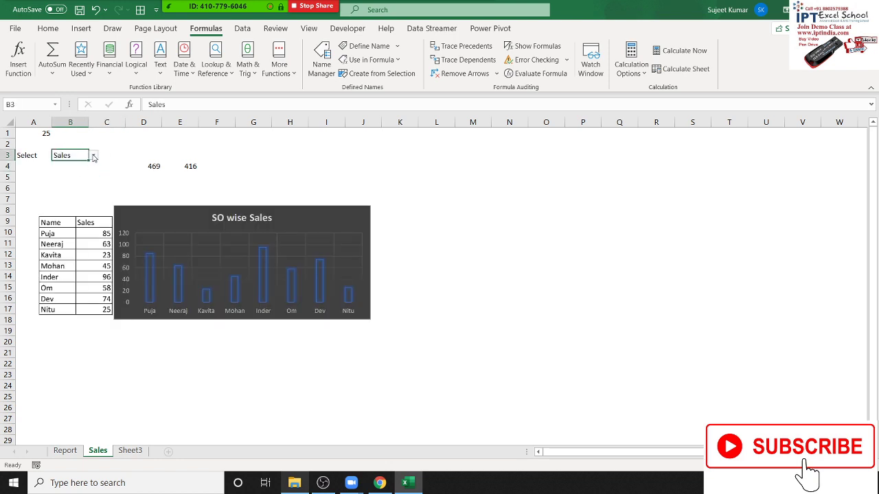
pyautogui.click(94, 156)
pyautogui.click(89, 162)
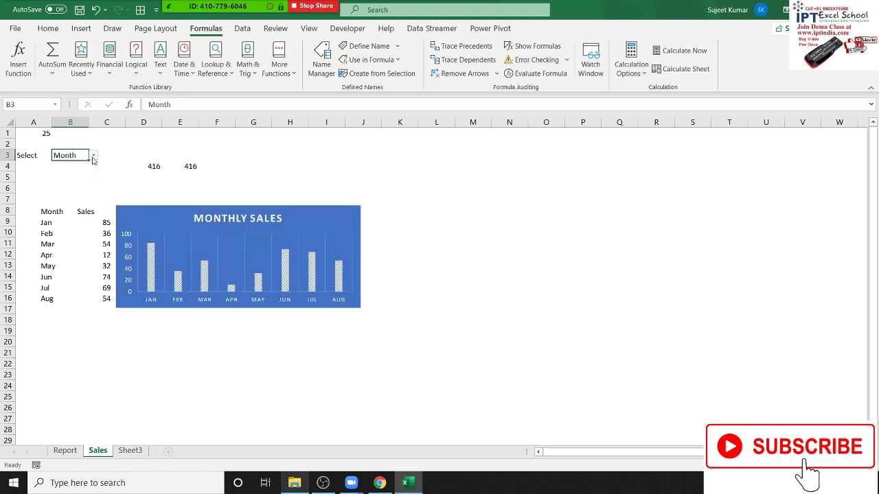
pyautogui.click(93, 157)
pyautogui.click(89, 172)
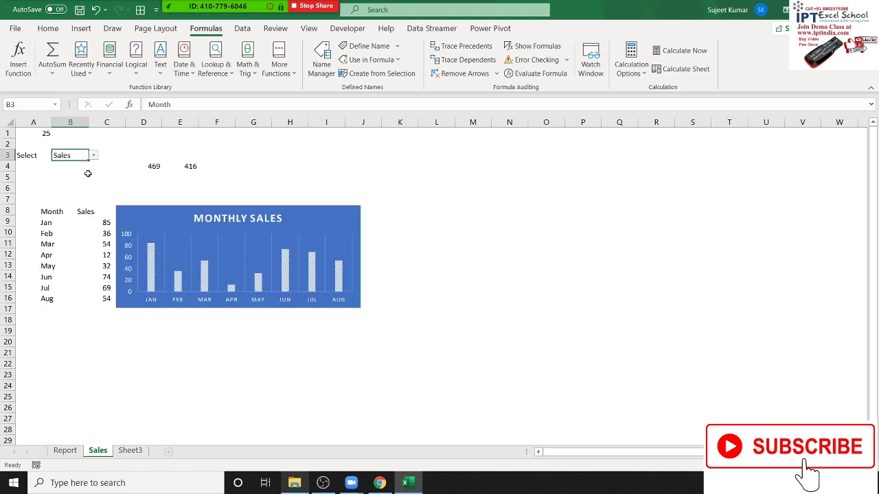
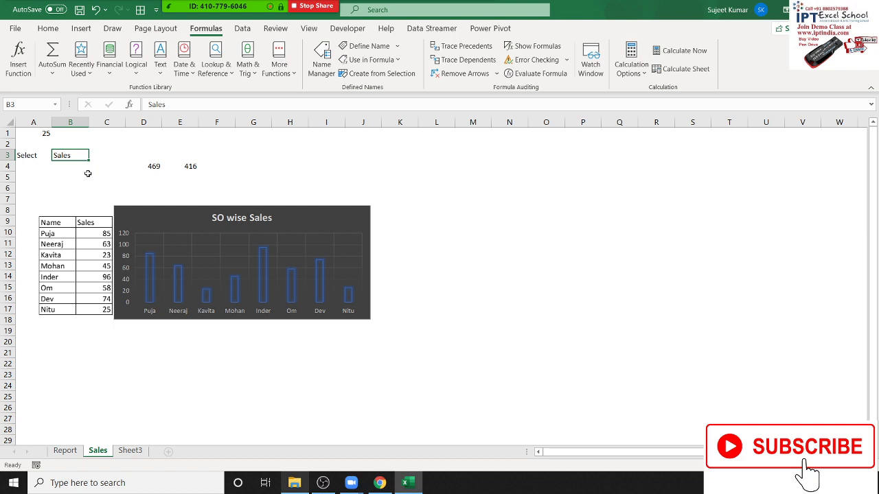
# Step: On the Sales sheet, select the linked picture, then cells E22 and B3, and go to Sheet3
pyautogui.click(135, 215)
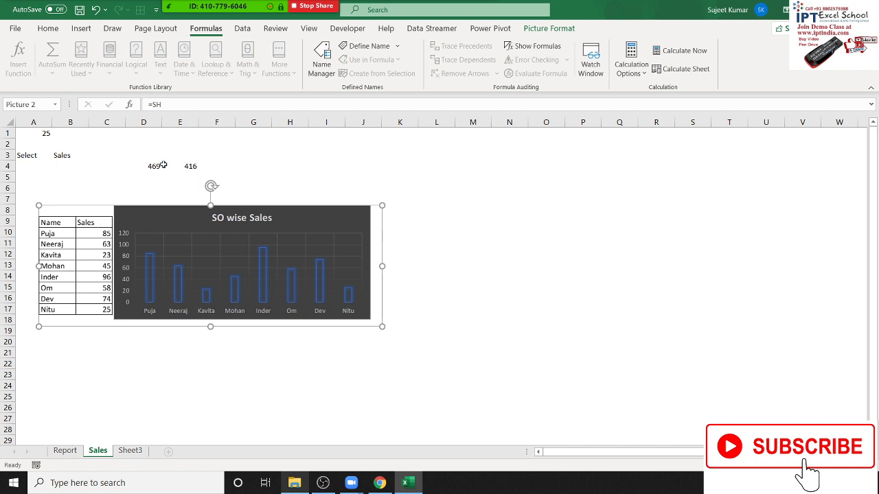
pyautogui.click(184, 363)
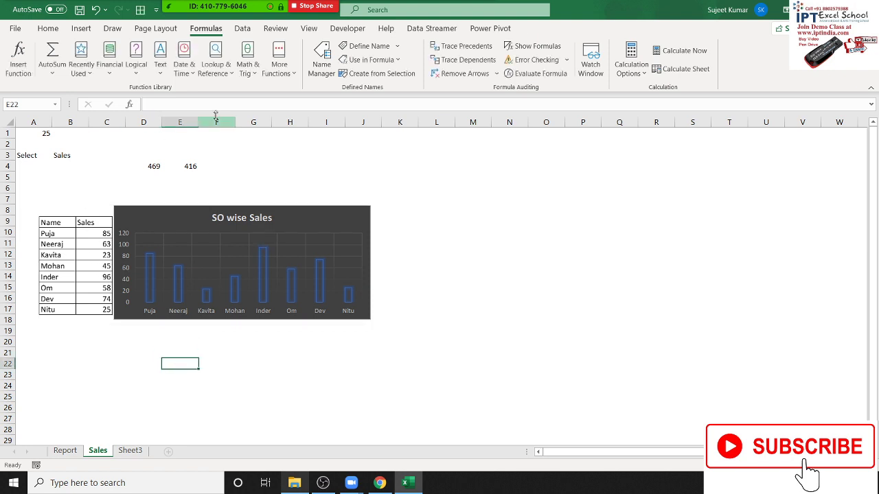
pyautogui.click(81, 153)
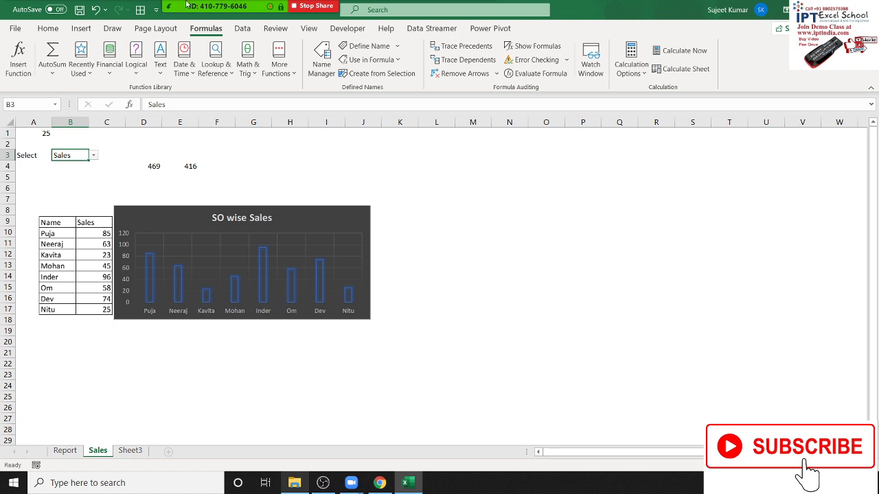
pyautogui.click(212, 18)
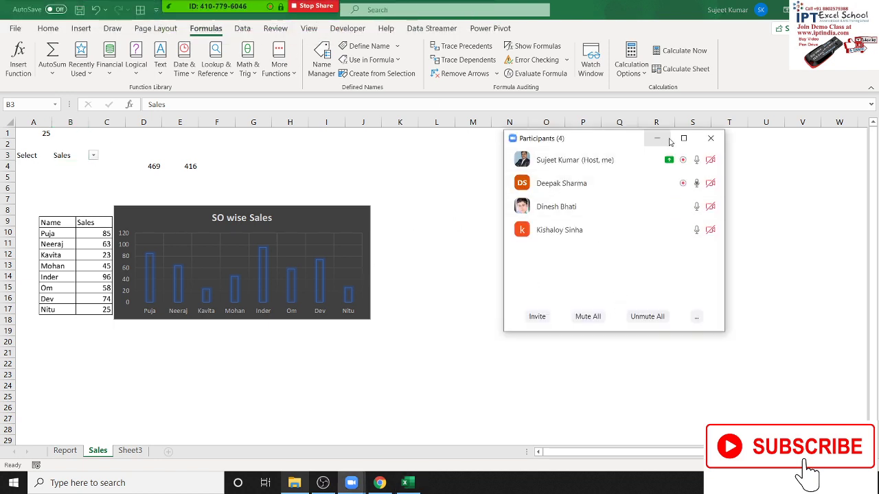
pyautogui.click(710, 138)
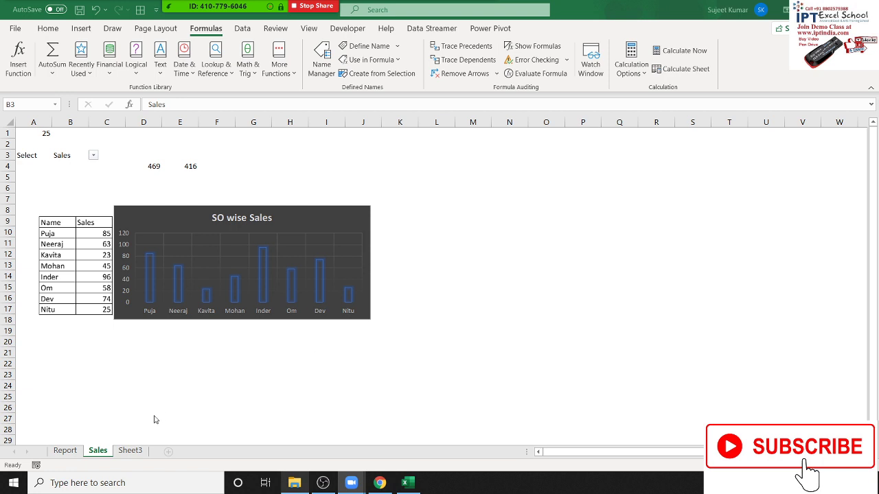
pyautogui.click(129, 451)
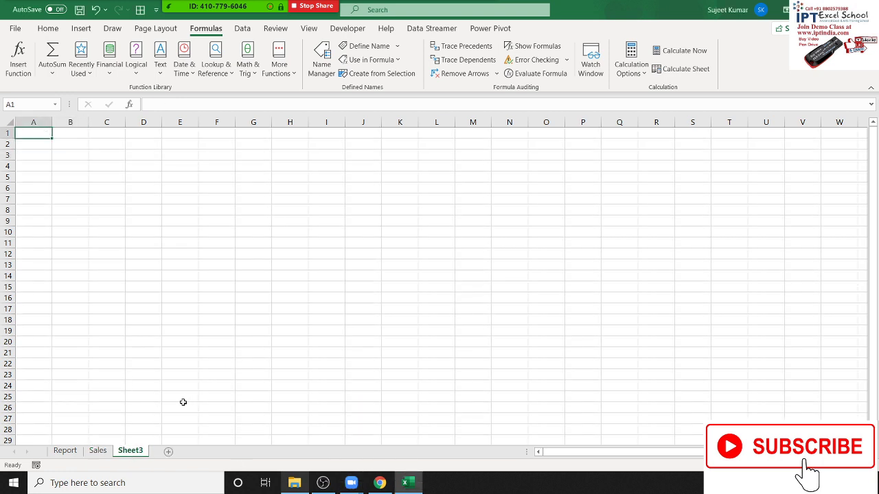
# Step: Create a new blank workbook with Ctrl+N and select cell B2 and nearby cells in it
pyautogui.hotkey('ctrl', 'n')
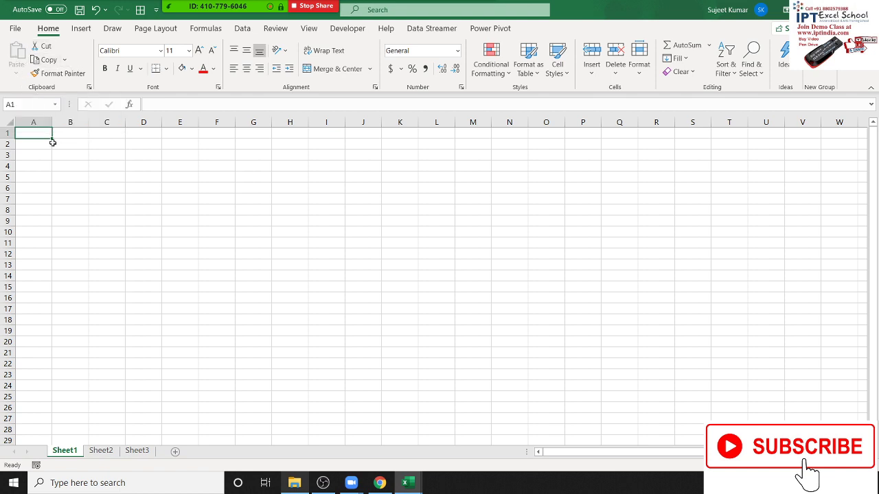
pyautogui.click(57, 162)
pyautogui.click(39, 131)
pyautogui.click(69, 146)
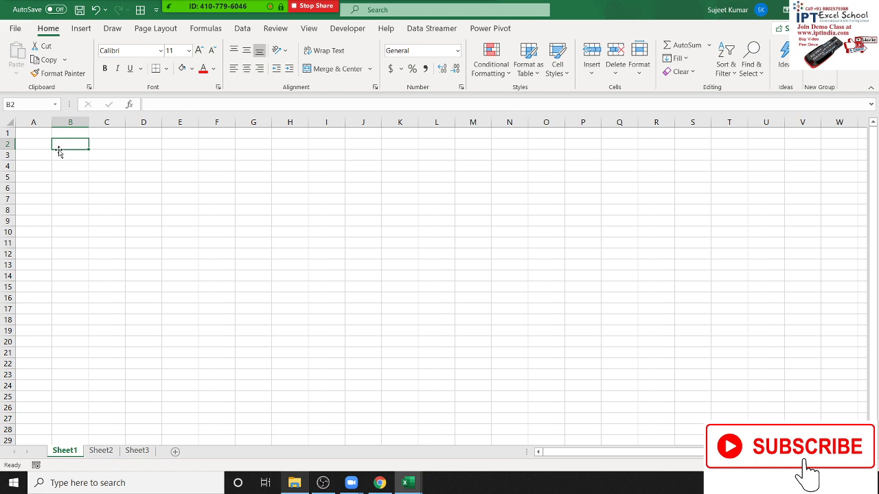
pyautogui.click(47, 145)
pyautogui.click(60, 146)
# Step: On the Report sheet, fill the Name and Sales table A4:B12 red
pyautogui.click(65, 451)
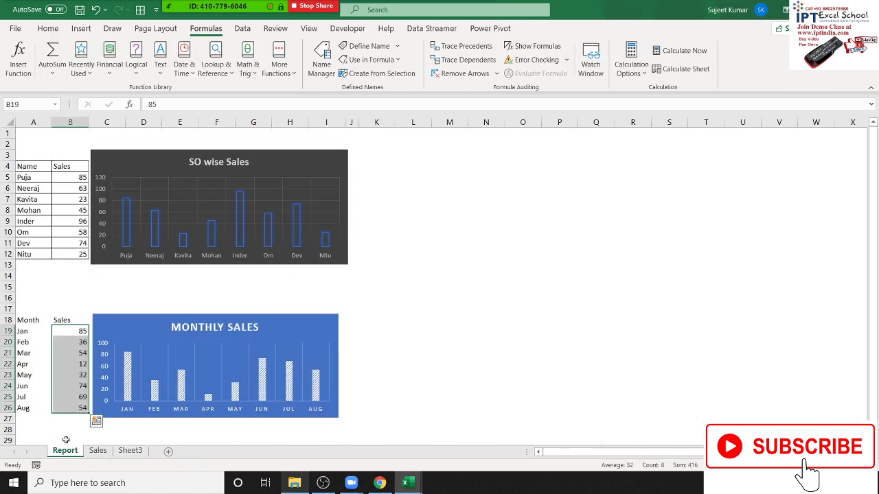
pyautogui.click(422, 342)
pyautogui.moveTo(24, 167); pyautogui.dragTo(74, 254)
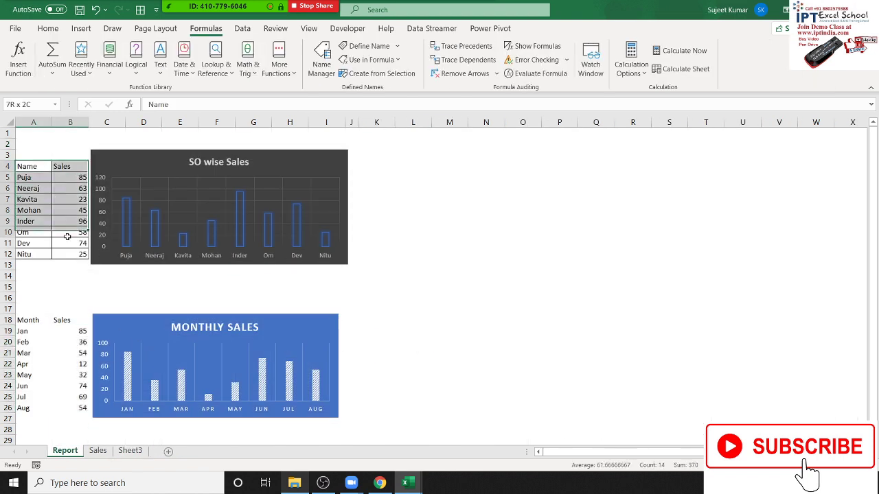
pyautogui.click(48, 29)
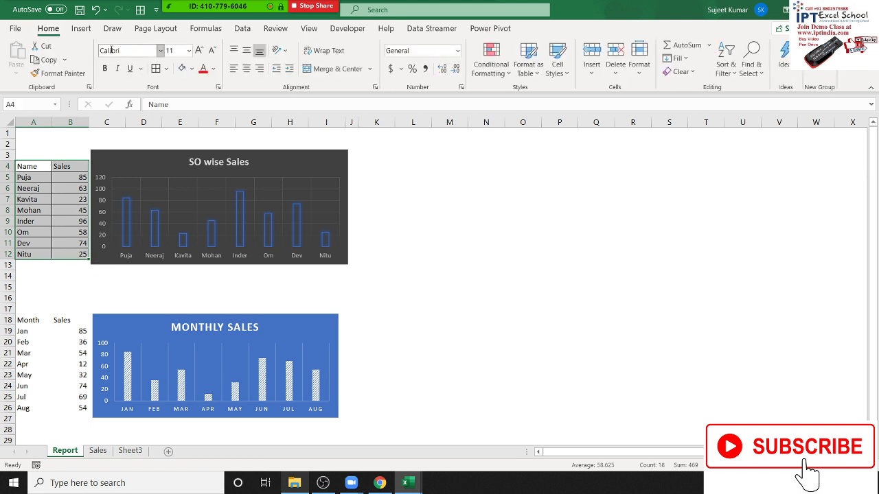
pyautogui.click(192, 69)
pyautogui.click(191, 177)
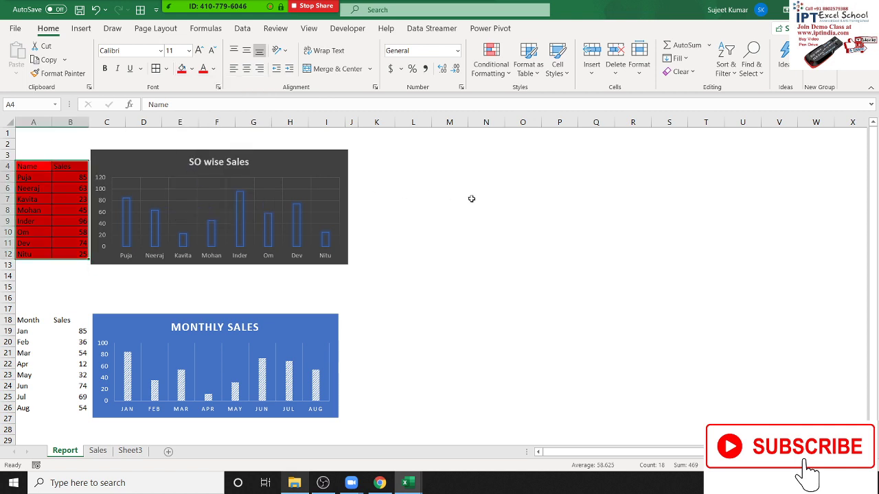
# Step: Use Format Painter to copy the red format from B7 onto N5 and from B6 onto N7
pyautogui.click(474, 198)
pyautogui.click(69, 188)
pyautogui.click(504, 207)
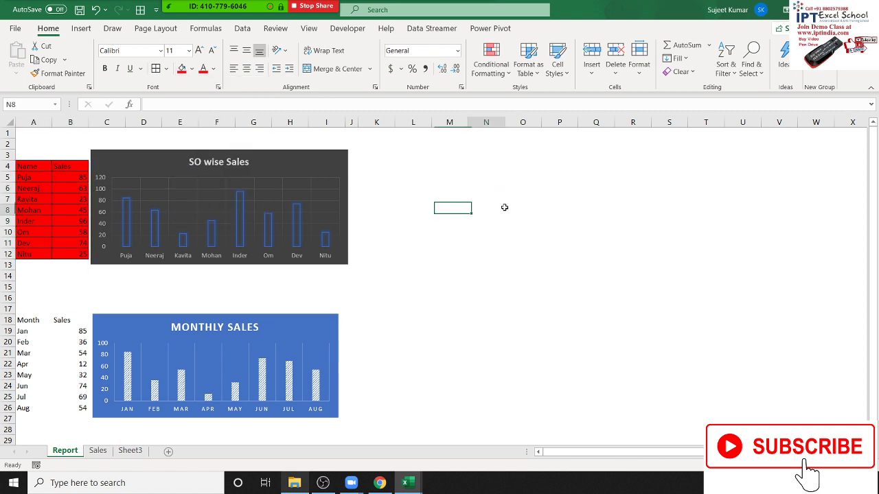
pyautogui.click(69, 199)
pyautogui.click(61, 74)
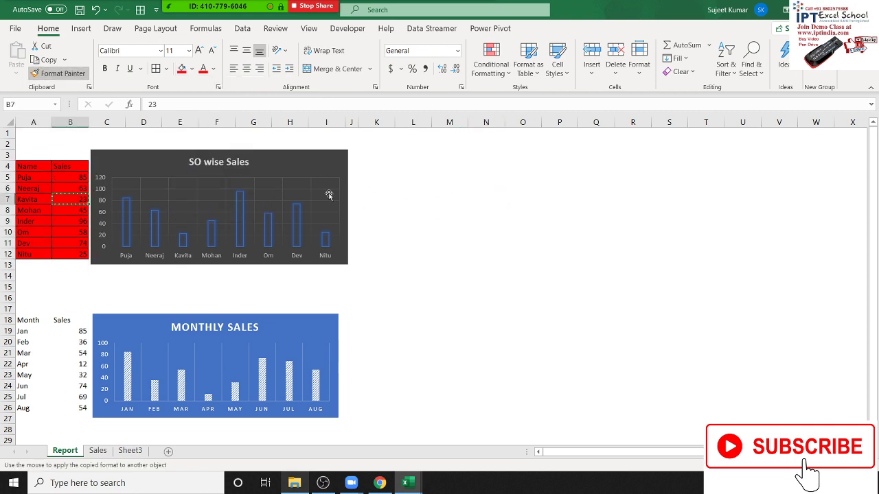
pyautogui.click(499, 179)
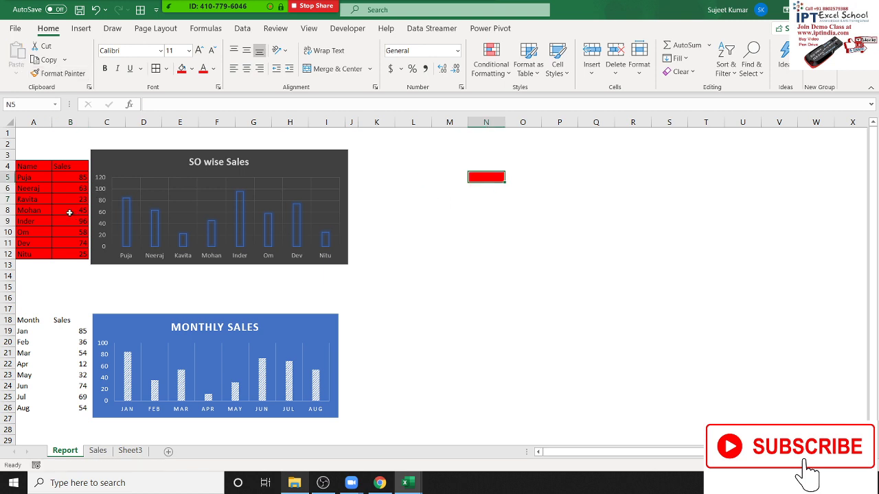
pyautogui.click(56, 191)
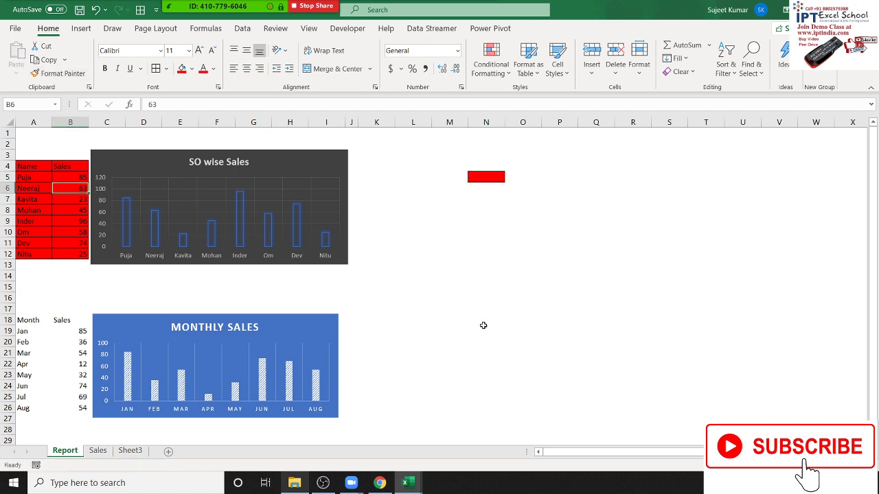
pyautogui.click(61, 73)
pyautogui.click(486, 199)
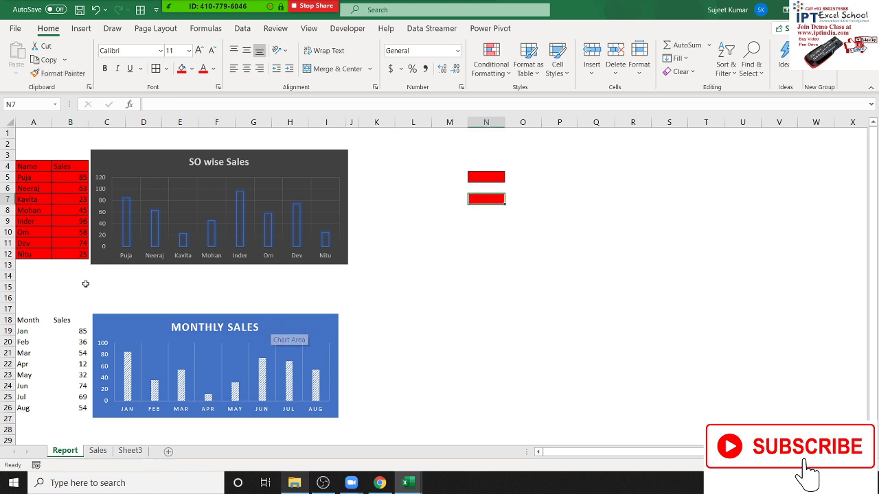
# Step: Paint B10's red format onto M14, O12, P9, Q12, P15, P17, O20 and blocks N21:R28 and S2:U9
pyautogui.click(60, 232)
pyautogui.click(61, 74)
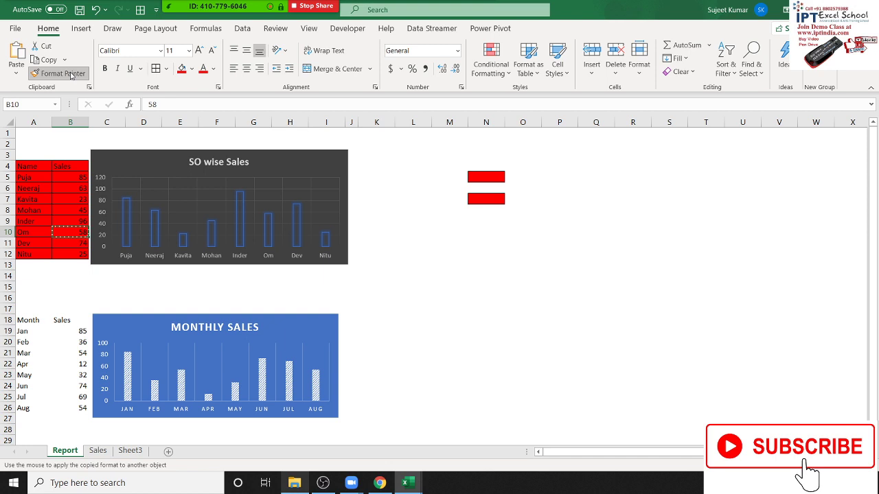
pyautogui.click(459, 276)
pyautogui.click(522, 254)
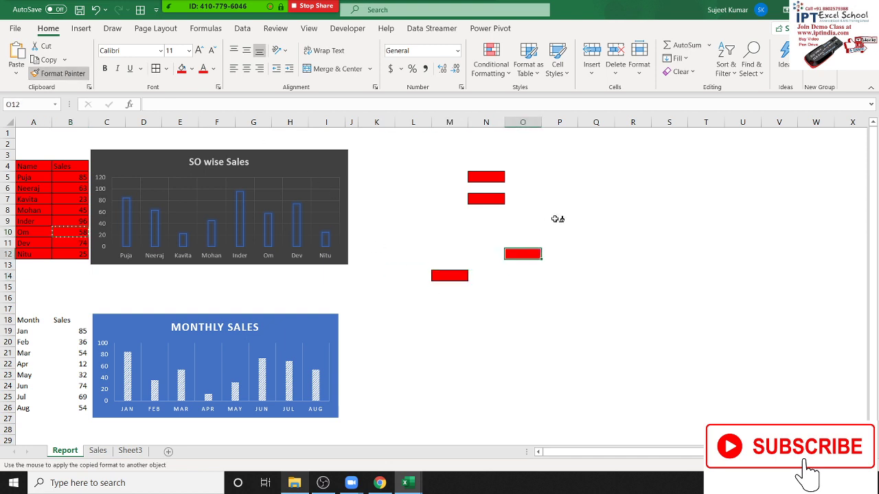
pyautogui.click(558, 220)
pyautogui.click(596, 254)
pyautogui.click(558, 286)
pyautogui.click(559, 308)
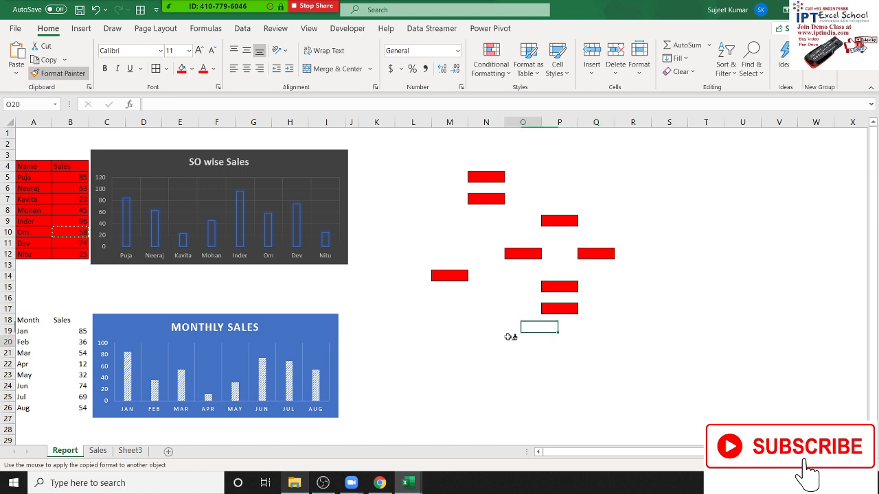
pyautogui.click(523, 341)
pyautogui.moveTo(486, 352)
pyautogui.mouseDown()
pyautogui.moveTo(527, 404)
pyautogui.moveTo(633, 429)
pyautogui.mouseUp()
pyautogui.moveTo(741, 220); pyautogui.dragTo(670, 144)
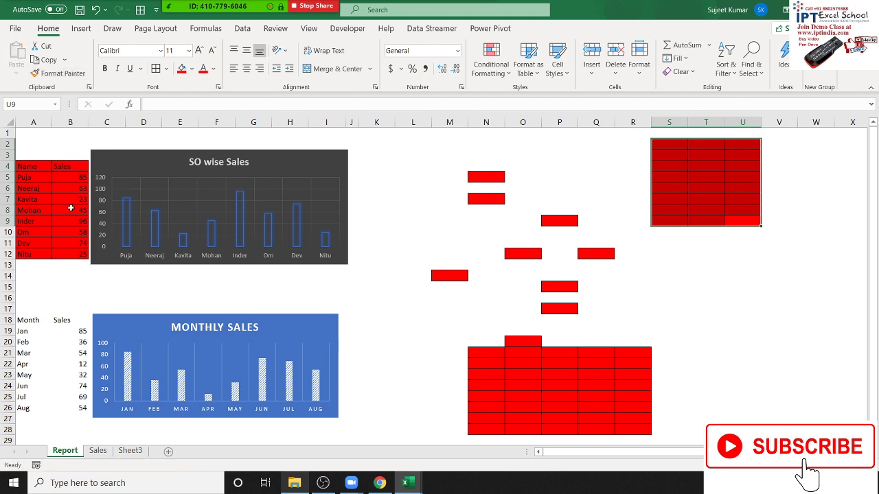
# Step: Copy B8's red format onto L3 with Format Painter, then select L19
pyautogui.click(70, 211)
pyautogui.click(61, 72)
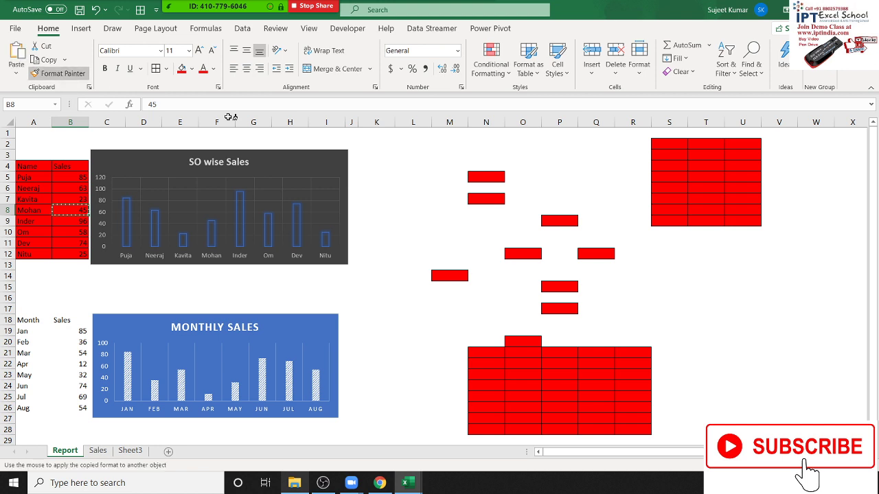
pyautogui.click(412, 155)
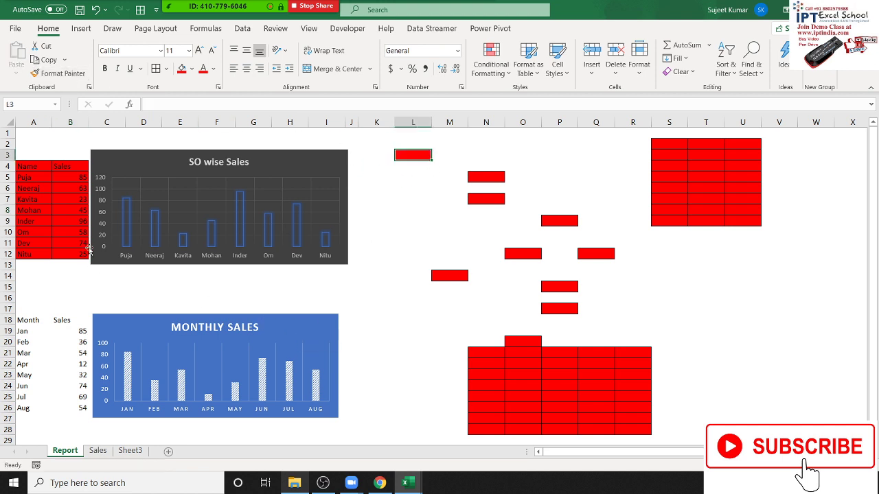
pyautogui.click(397, 327)
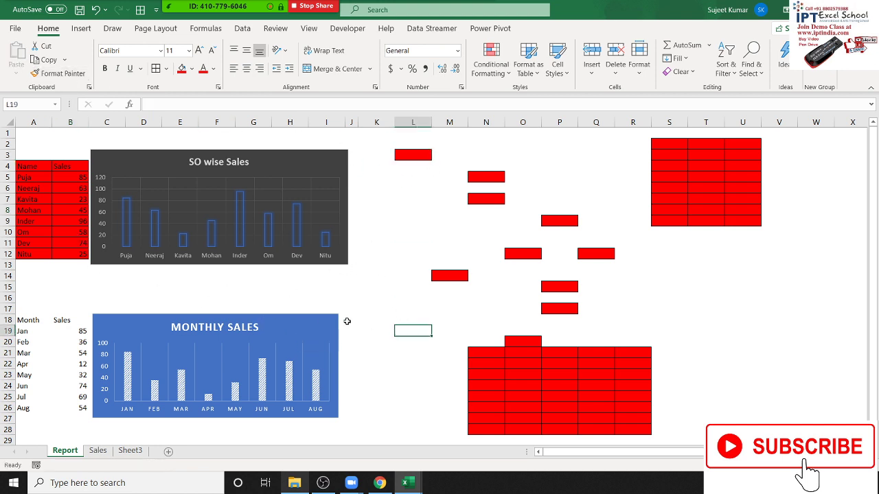
# Step: Paint B10's red format onto L10, P5 and O3, then switch to Sheet3
pyautogui.click(70, 235)
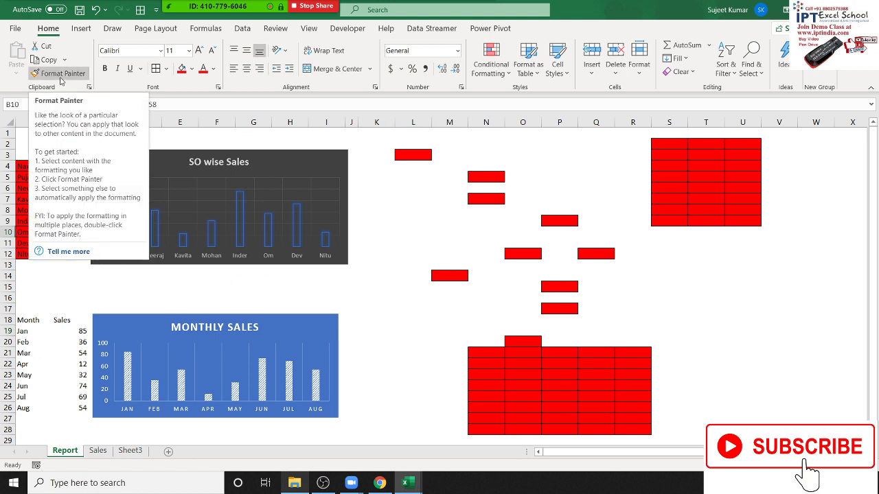
pyautogui.doubleClick(60, 73)
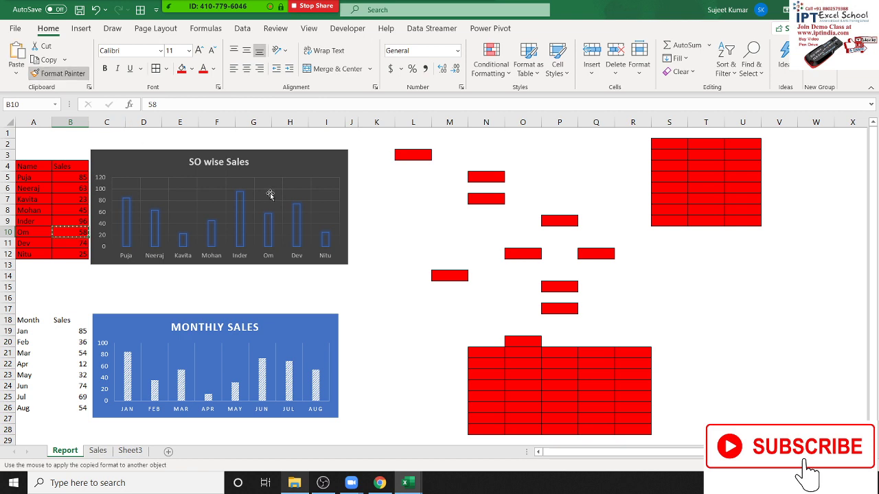
pyautogui.click(414, 234)
pyautogui.click(556, 188)
pyautogui.click(521, 154)
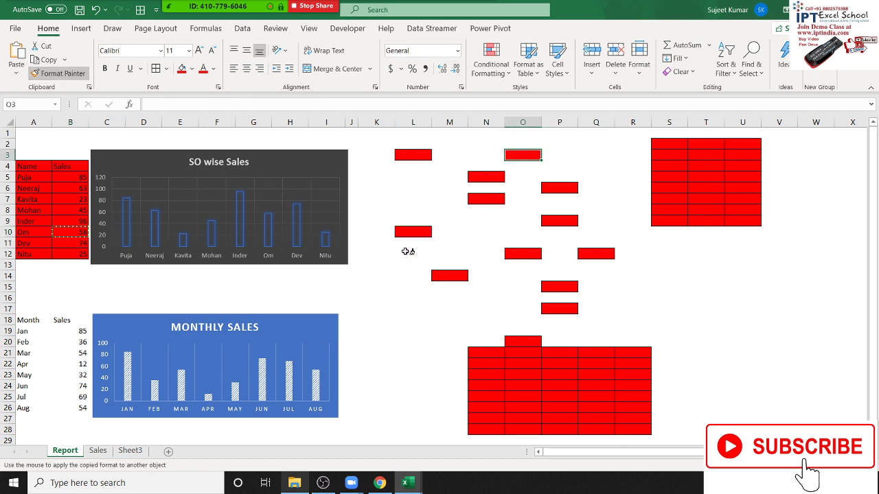
pyautogui.click(60, 74)
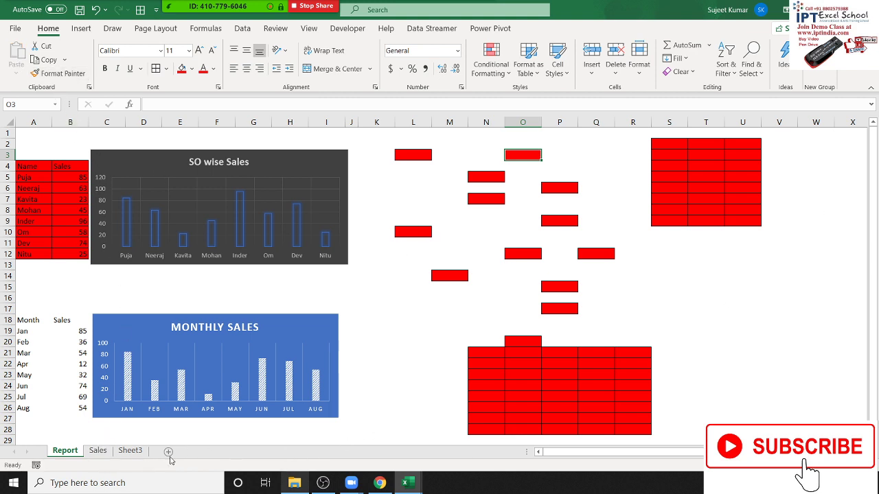
pyautogui.click(132, 451)
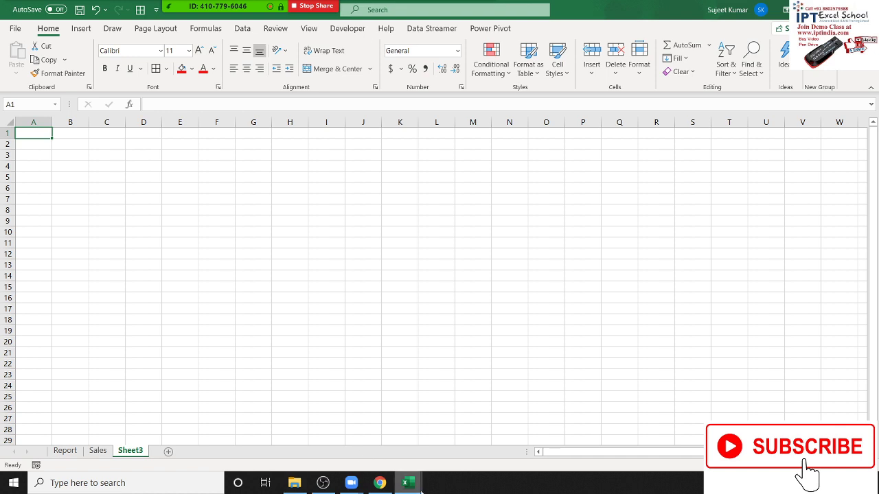
# Step: In the other workbook, add a Name header in A1 and AutoFill the name series down to A18
pyautogui.moveTo(419, 489)
pyautogui.click(447, 446)
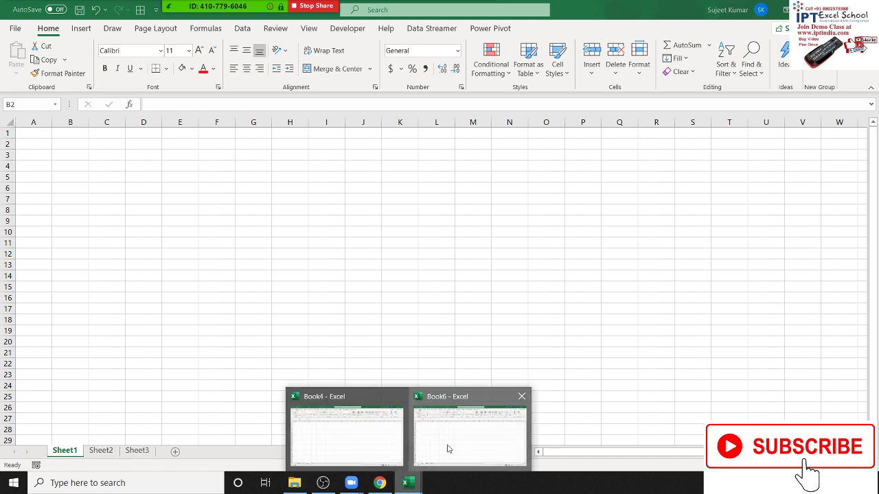
pyautogui.click(44, 133)
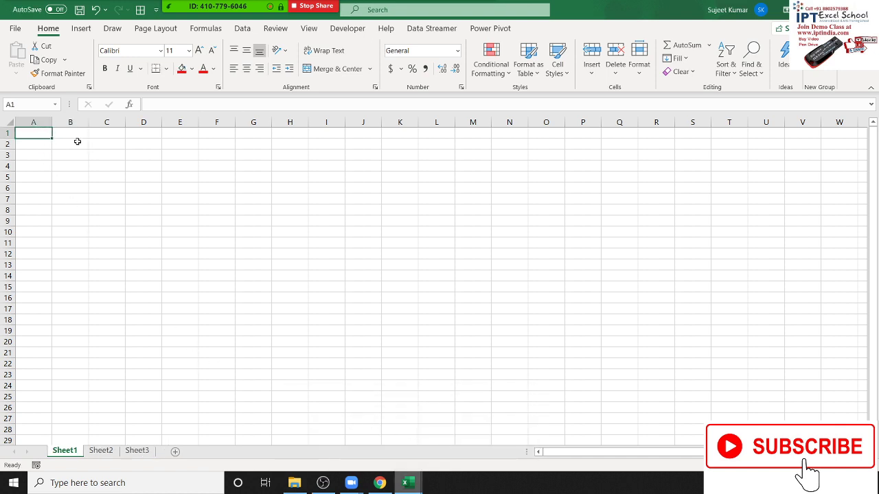
pyautogui.write('Name')
pyautogui.press('Return')
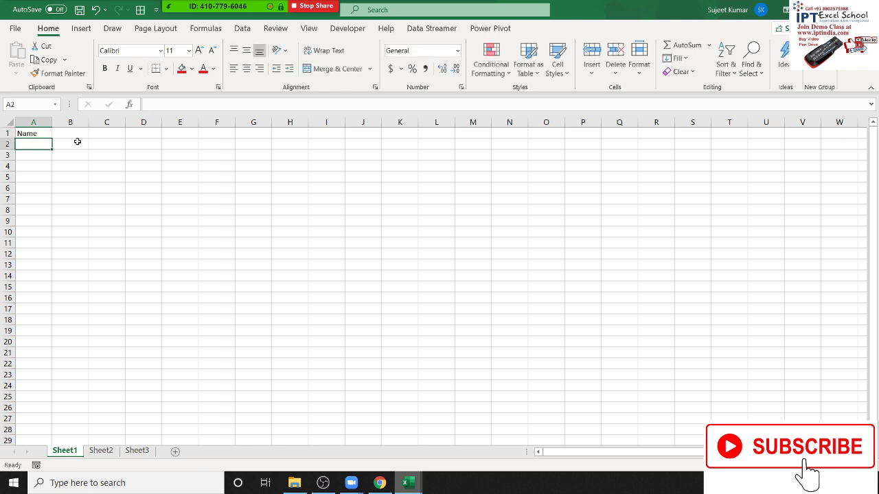
pyautogui.write('Puja')
pyautogui.press('Escape')
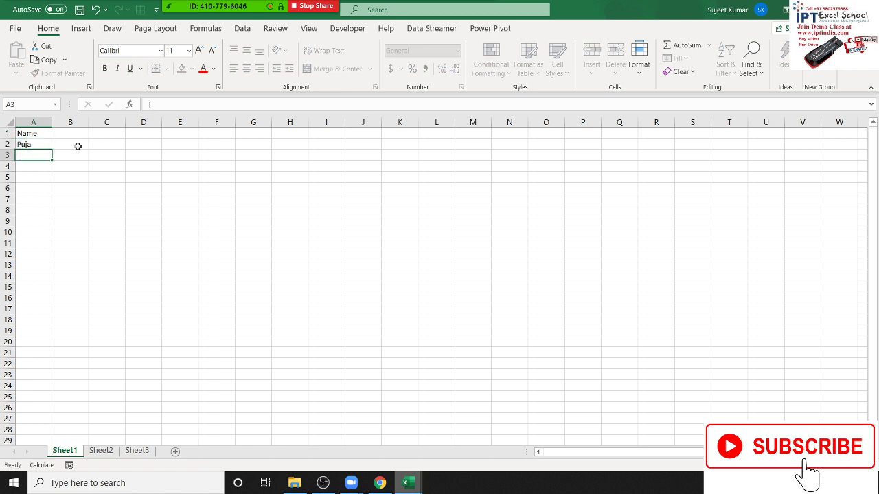
pyautogui.click(43, 145)
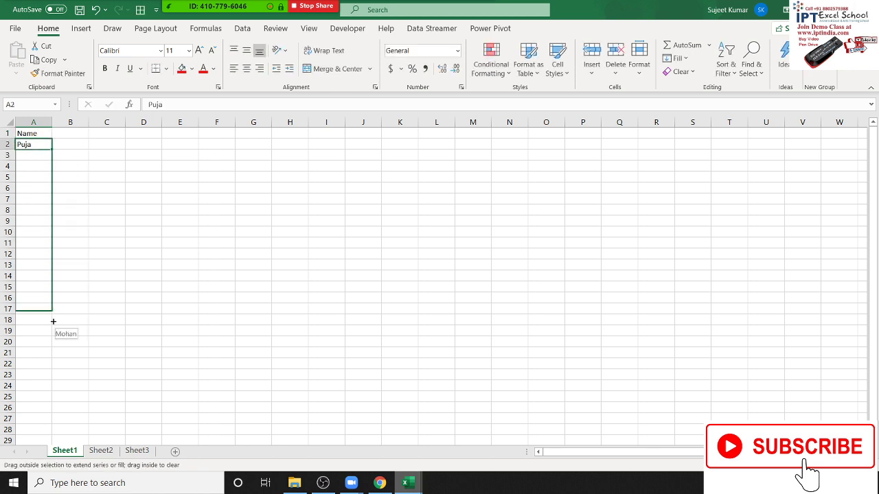
pyautogui.moveTo(52, 151); pyautogui.dragTo(52, 321)
# Step: Add a Sales header in B1 and enter =RANDBETWEEN(10,90) in B2
pyautogui.click(73, 134)
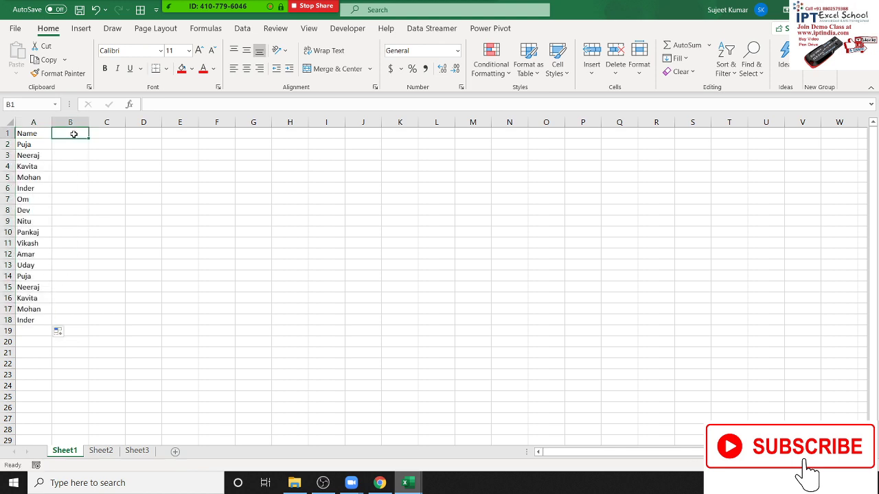
pyautogui.write('Sales')
pyautogui.press('Return')
pyautogui.write('=')
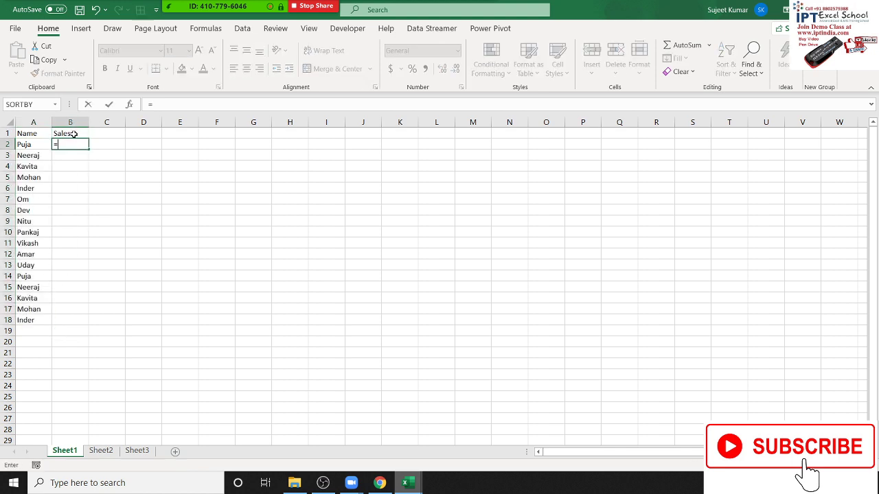
pyautogui.write('rand')
pyautogui.press('Down')
pyautogui.press('Down')
pyautogui.press('Tab')
pyautogui.write('10')
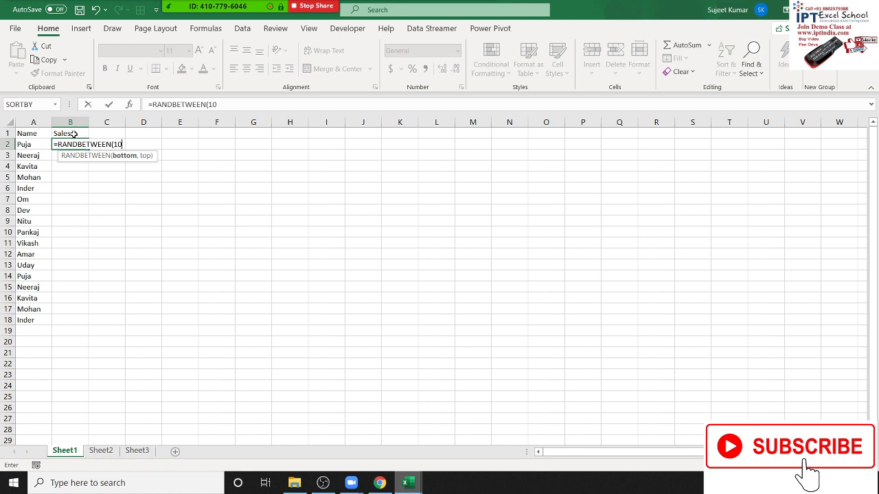
pyautogui.write(',9')
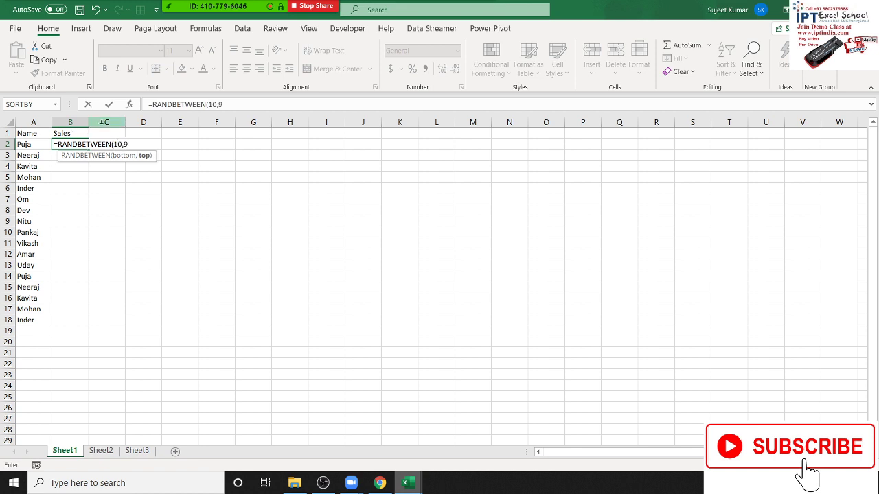
pyautogui.write(')')
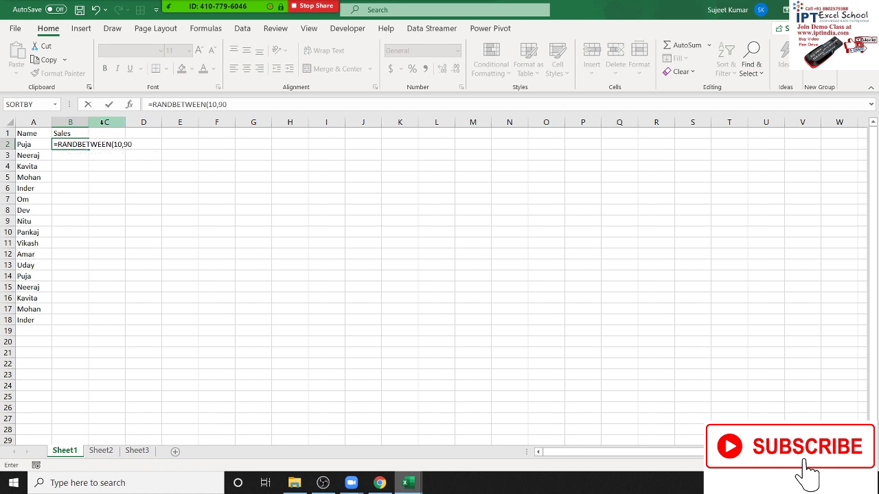
pyautogui.press('Return')
# Step: Fill the random formula down B2:B18 with Ctrl+D and copy the sales figures
pyautogui.press('Left')
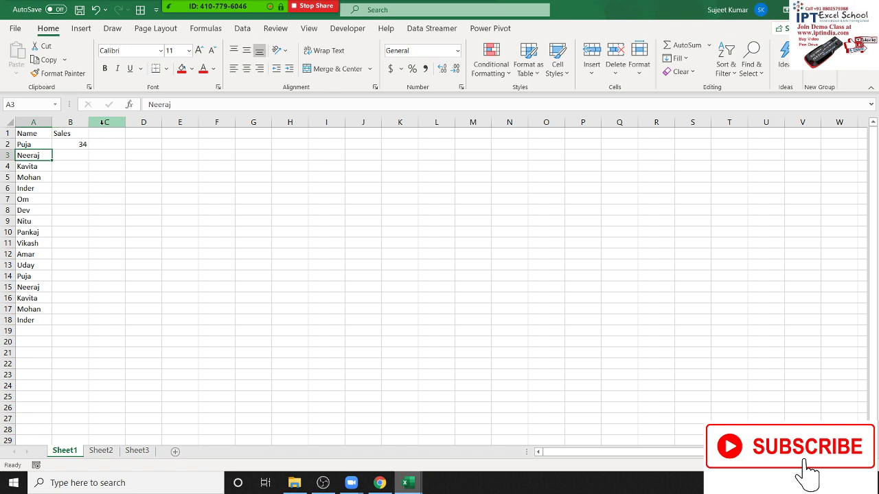
pyautogui.hotkey('ctrl', 'Down')
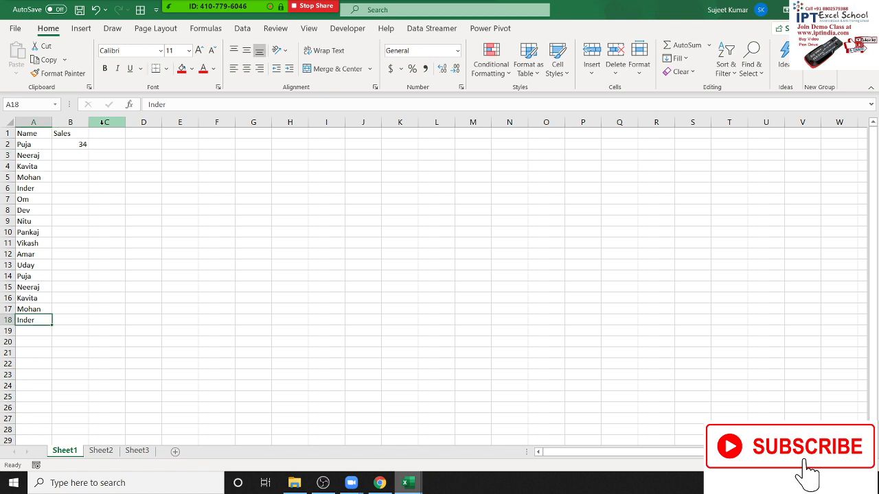
pyautogui.press('Right')
pyautogui.hotkey('ctrl', 'shift', 'Up')
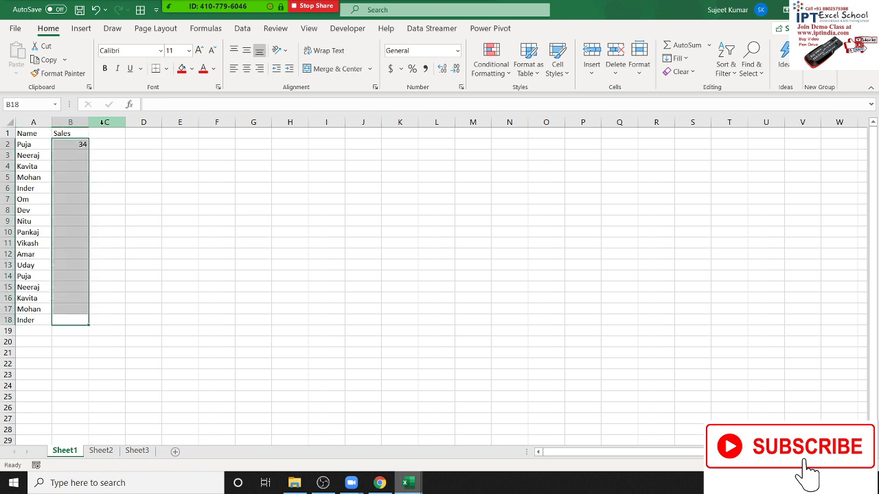
pyautogui.hotkey('ctrl', 'd')
pyautogui.hotkey('ctrl', 'c')
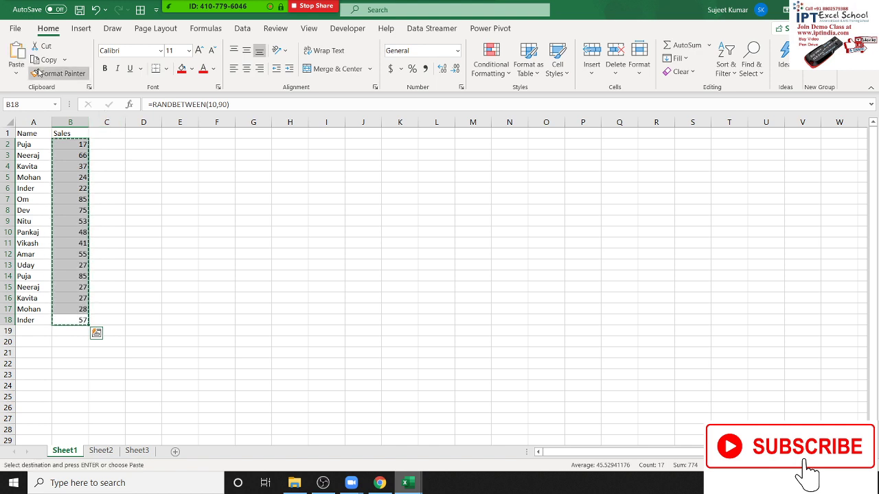
# Step: Paste the sales figures back as fixed values and select the whole table A1:B18
pyautogui.click(23, 76)
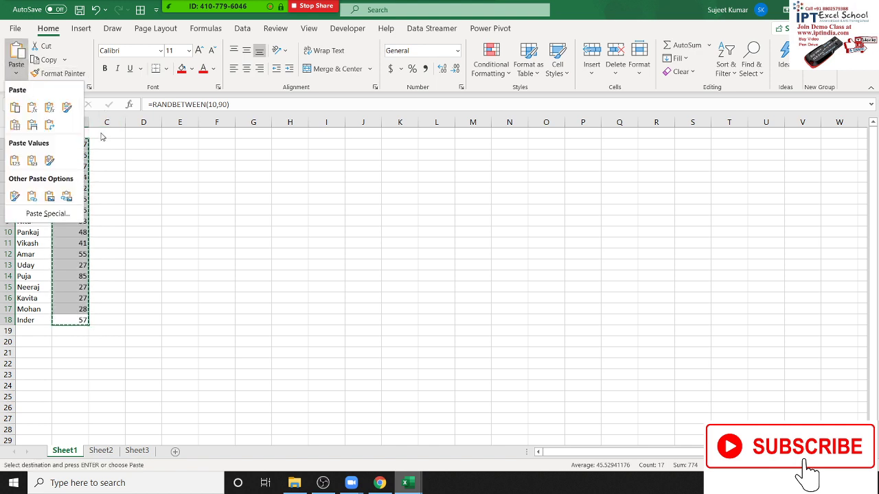
pyautogui.press('v')
pyautogui.moveTo(34, 133); pyautogui.dragTo(78, 319)
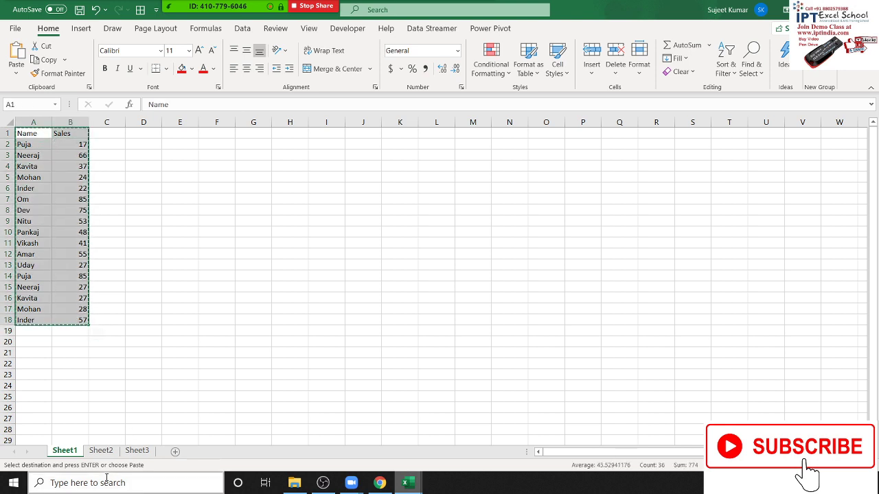
# Step: Paste the table onto Sheet2 and Sheet3, and into newly added Sheet4 through Sheet7
pyautogui.click(101, 451)
pyautogui.hotkey('ctrl', 'v')
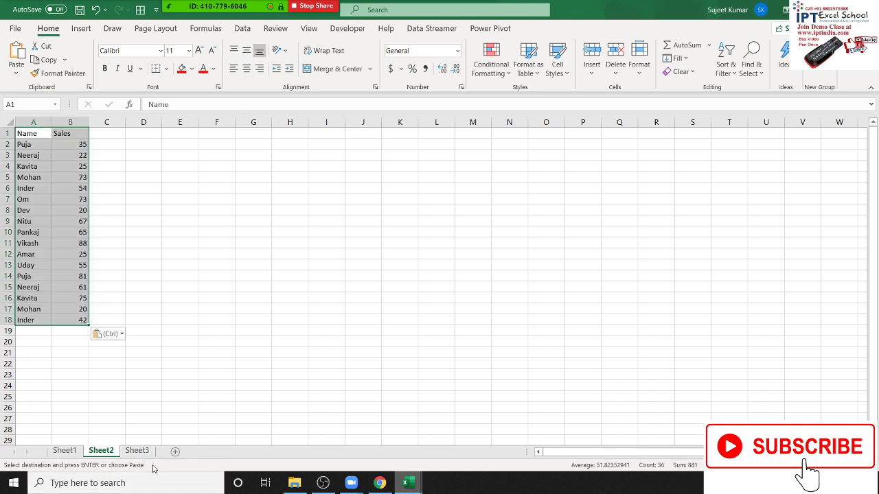
pyautogui.click(138, 451)
pyautogui.hotkey('ctrl', 'v')
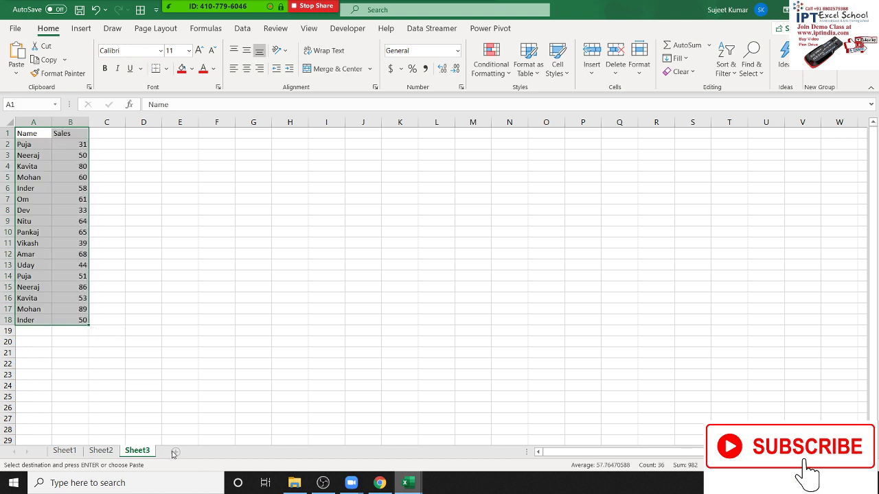
pyautogui.click(175, 451)
pyautogui.hotkey('ctrl', 'v')
pyautogui.click(212, 452)
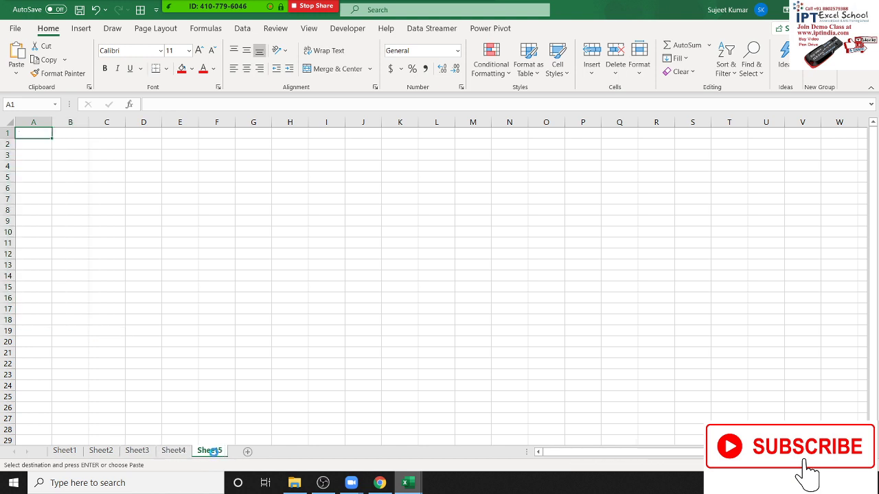
pyautogui.hotkey('ctrl', 'v')
pyautogui.click(246, 452)
pyautogui.hotkey('ctrl', 'v')
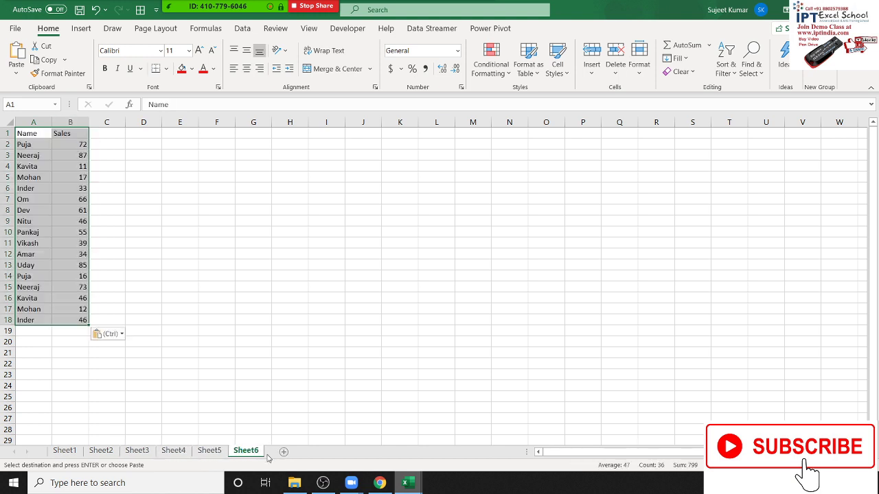
pyautogui.click(283, 452)
pyautogui.hotkey('ctrl', 'v')
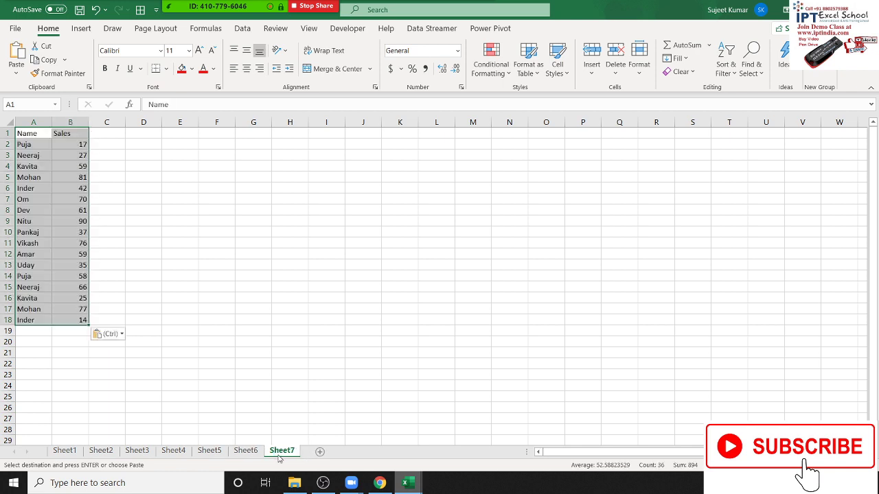
# Step: Group Sheet1–Sheet7, copy and try Paste Values across them, then add a blank Sheet8
pyautogui.keyDown('shift'); pyautogui.click(64, 451); pyautogui.keyUp('shift')
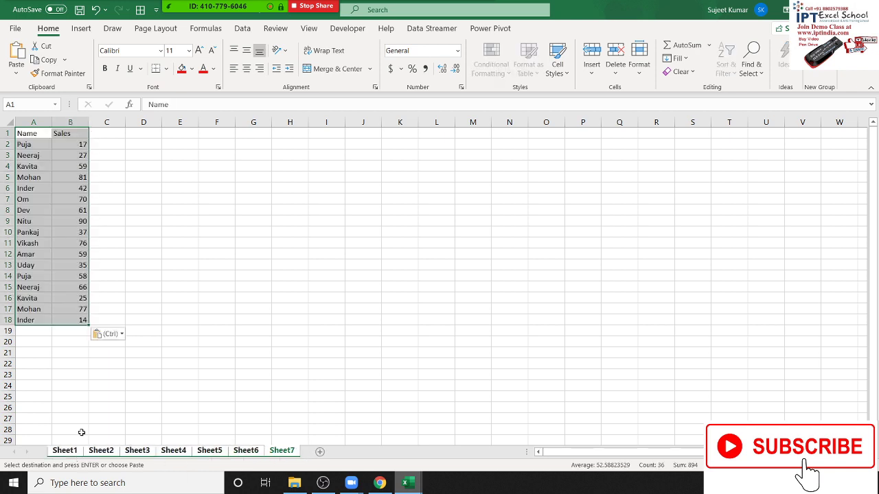
pyautogui.hotkey('ctrl', 'c')
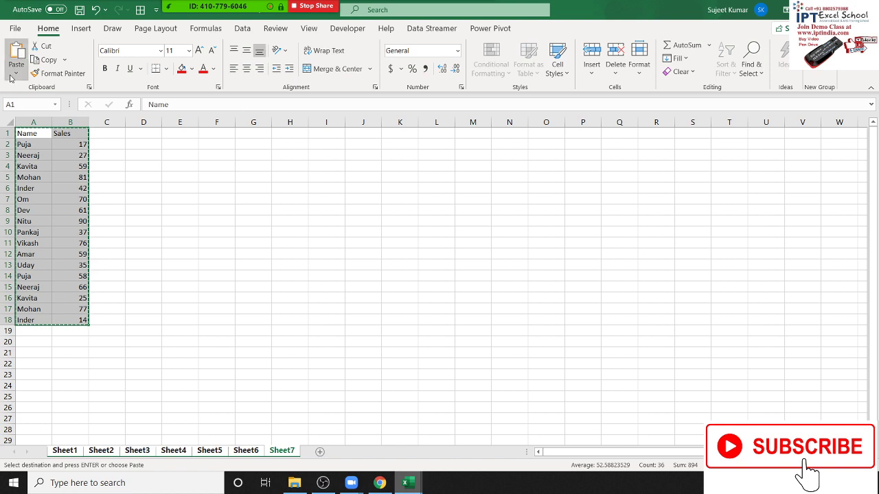
pyautogui.click(16, 74)
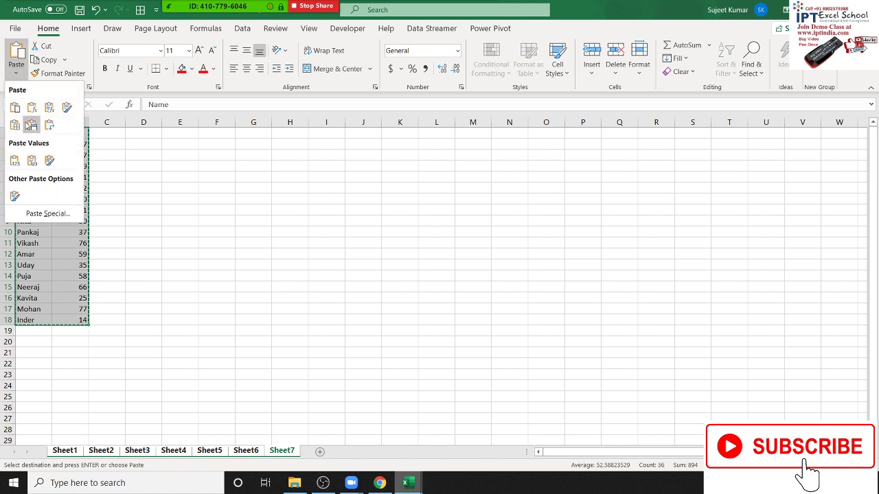
pyautogui.click(14, 160)
pyautogui.click(303, 420)
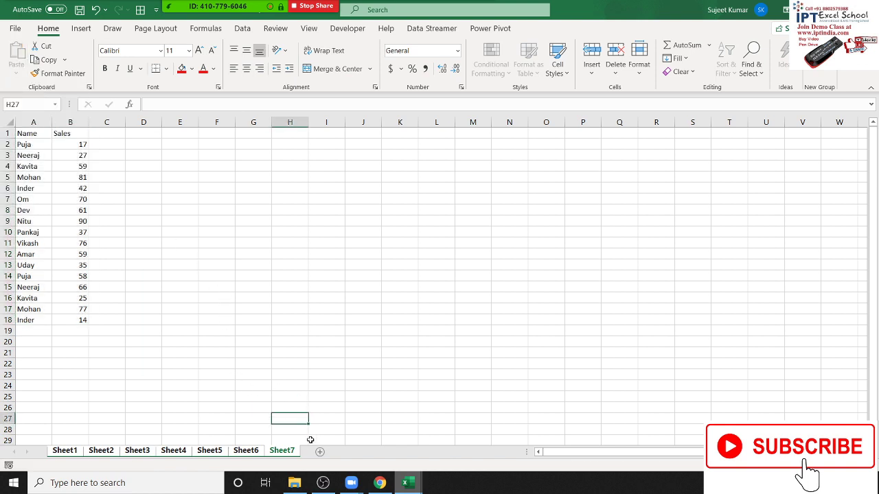
pyautogui.click(319, 454)
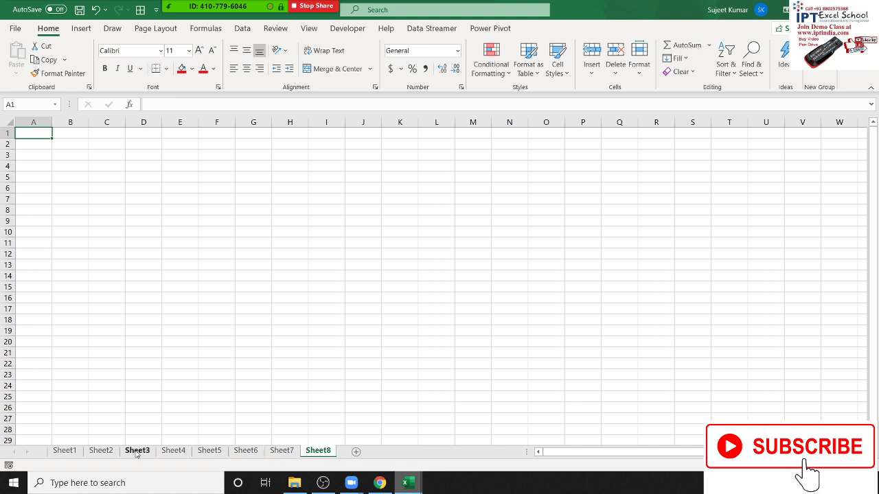
# Step: Copy Sheet1's Name and Sales block and paste it into grouped Sheet7 and Sheet8
pyautogui.click(58, 451)
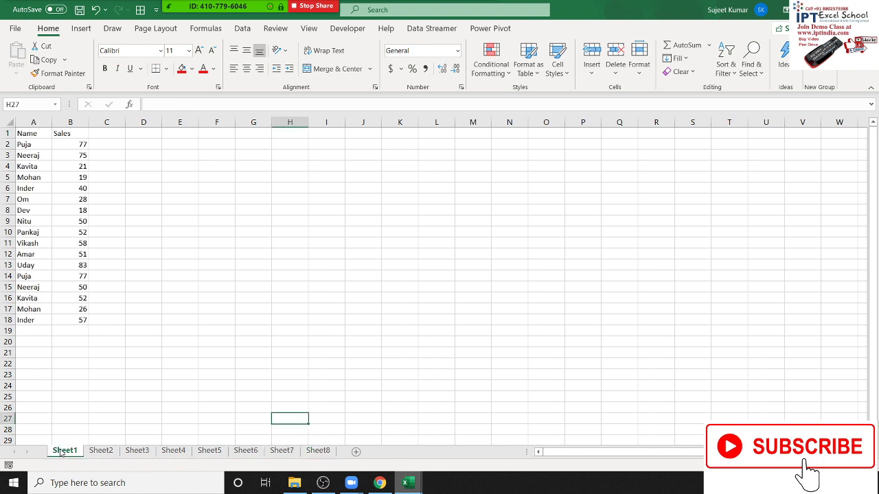
pyautogui.click(20, 135)
pyautogui.hotkey('ctrl', 'a')
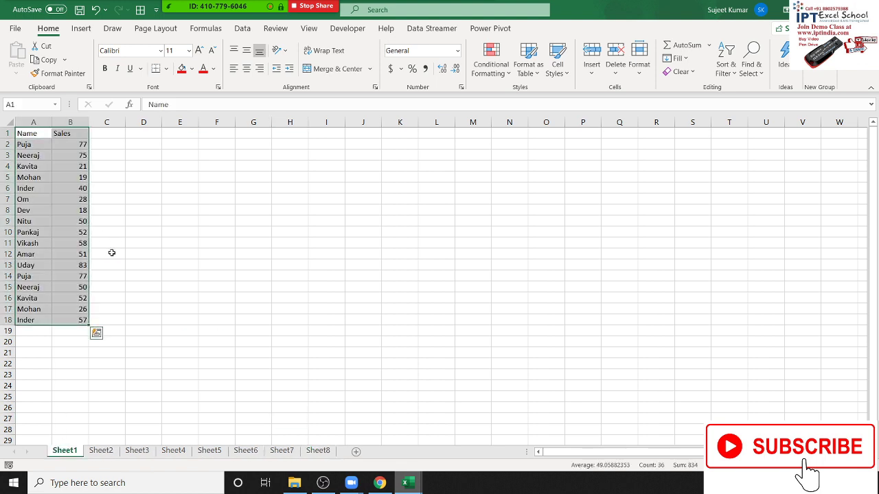
pyautogui.hotkey('ctrl', 'c')
pyautogui.click(318, 453)
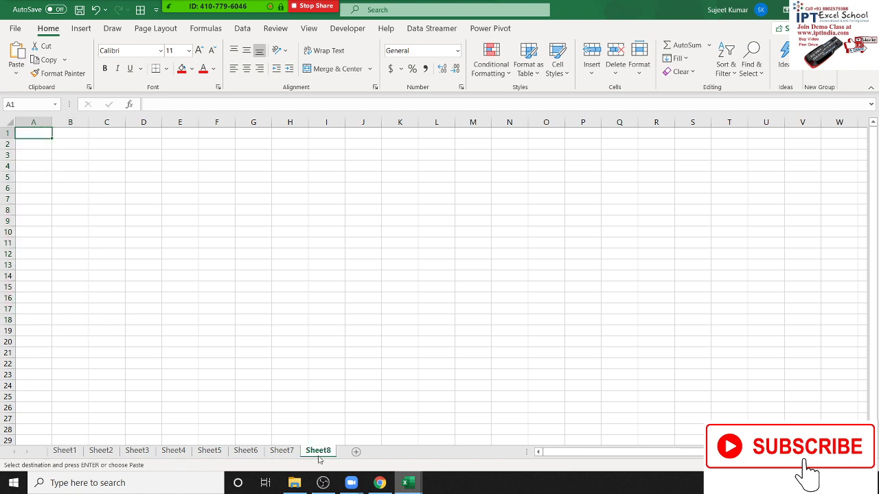
pyautogui.keyDown('ctrl'); pyautogui.click(296, 455); pyautogui.keyUp('ctrl')
pyautogui.hotkey('ctrl', 'v')
# Step: Copy the Sheet2 table and paste it into Sheet8 starting at A19
pyautogui.click(102, 451)
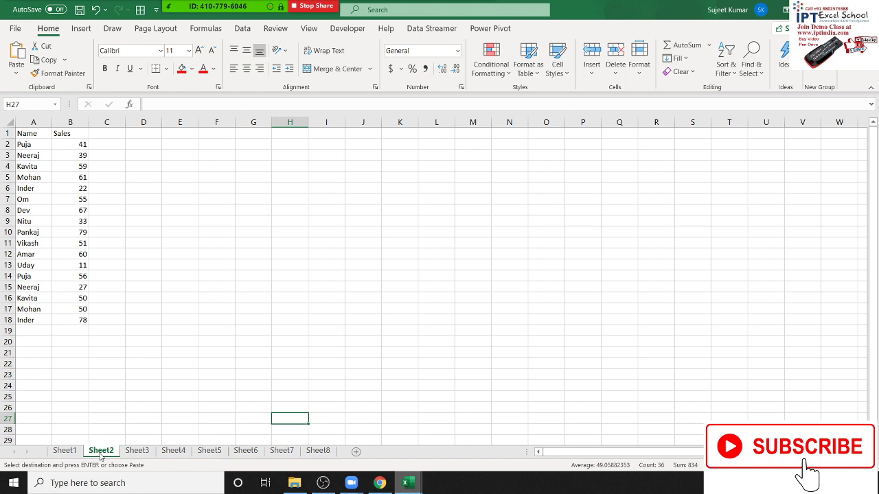
pyautogui.click(42, 134)
pyautogui.hotkey('ctrl', 'a')
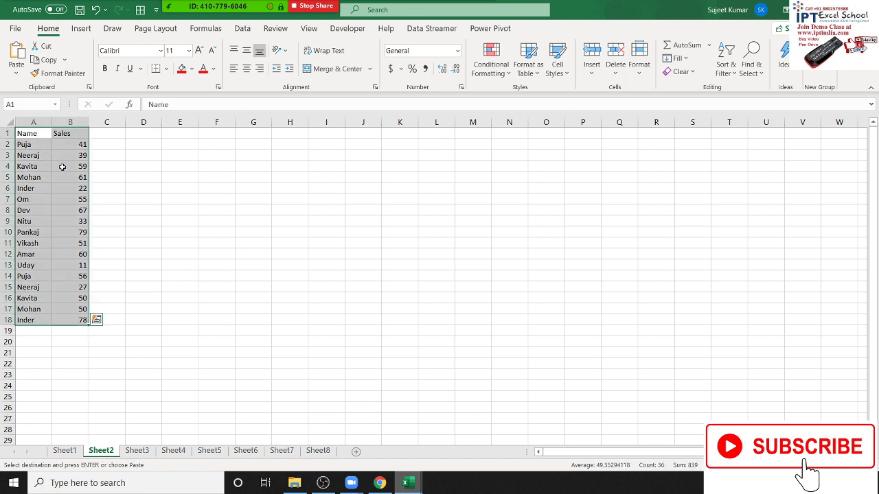
pyautogui.hotkey('ctrl', 'c')
pyautogui.hotkey('ctrl', 'pagedown')
pyautogui.hotkey('ctrl', 'pagedown')
pyautogui.hotkey('ctrl', 'pagedown')
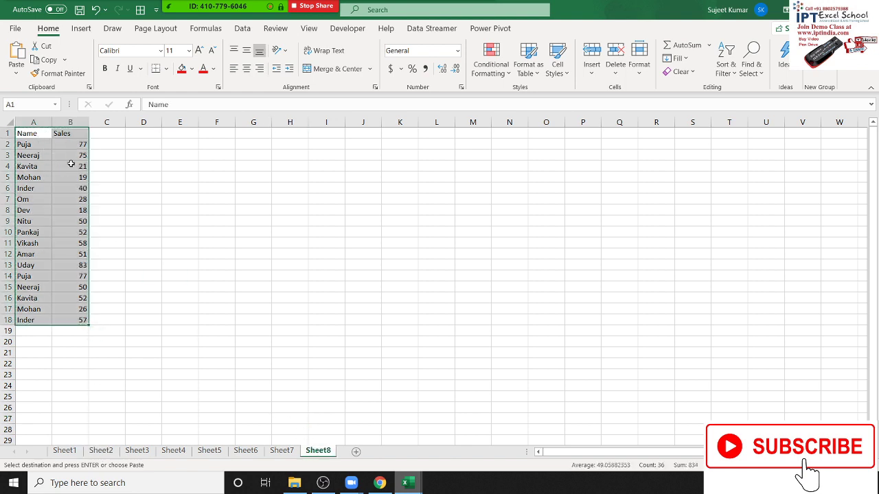
pyautogui.click(63, 157)
pyautogui.click(35, 330)
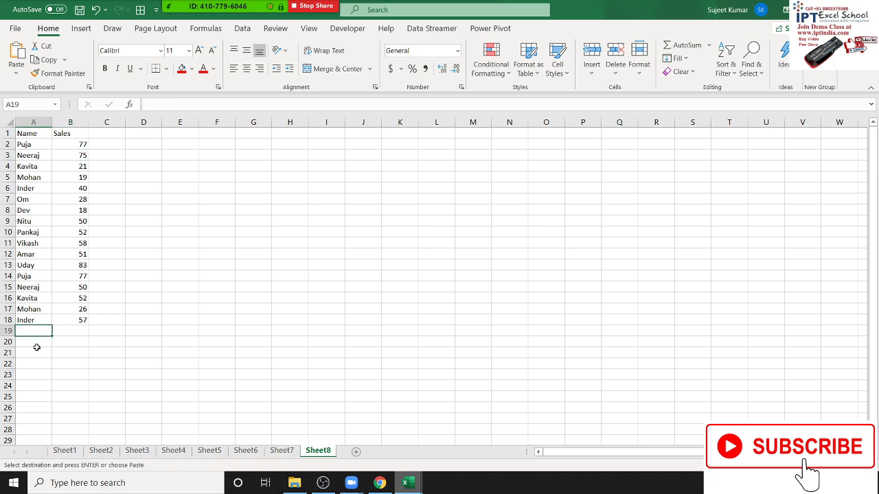
pyautogui.hotkey('ctrl', 'v')
pyautogui.scroll(-3, 85, 369)
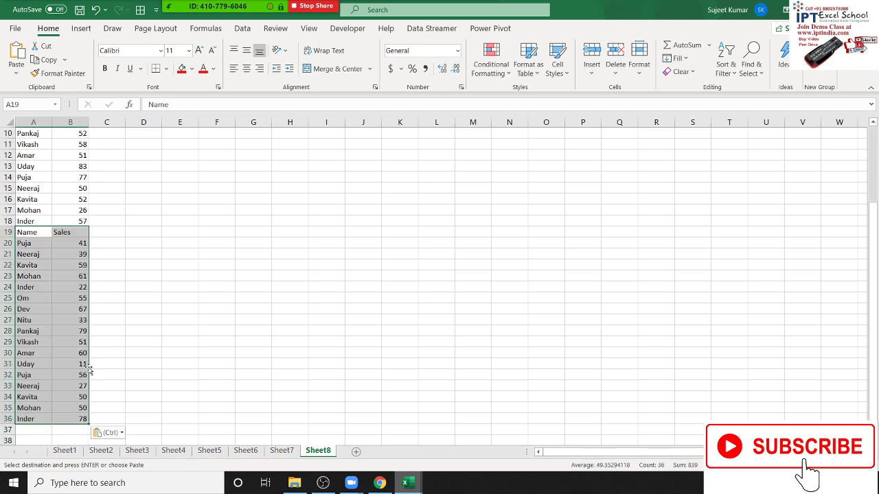
# Step: Bring the Sheet3 table over and paste it into Sheet8 starting at A37
pyautogui.click(109, 452)
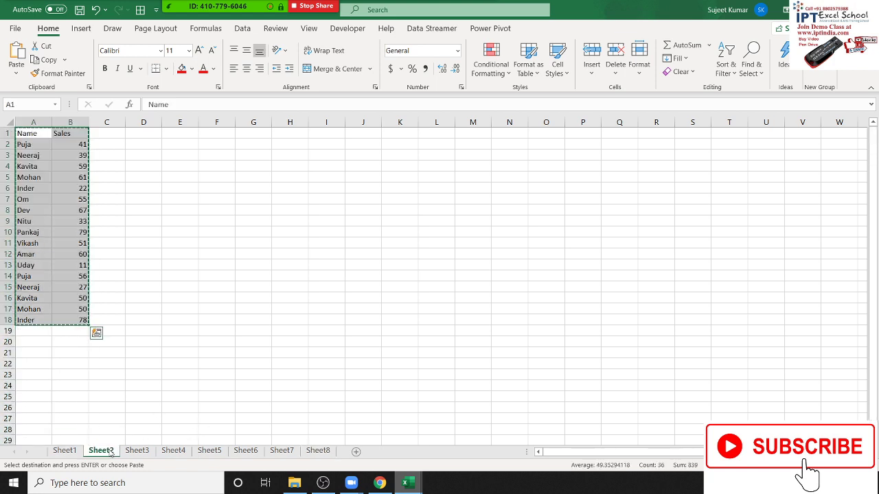
pyautogui.click(136, 451)
pyautogui.click(26, 135)
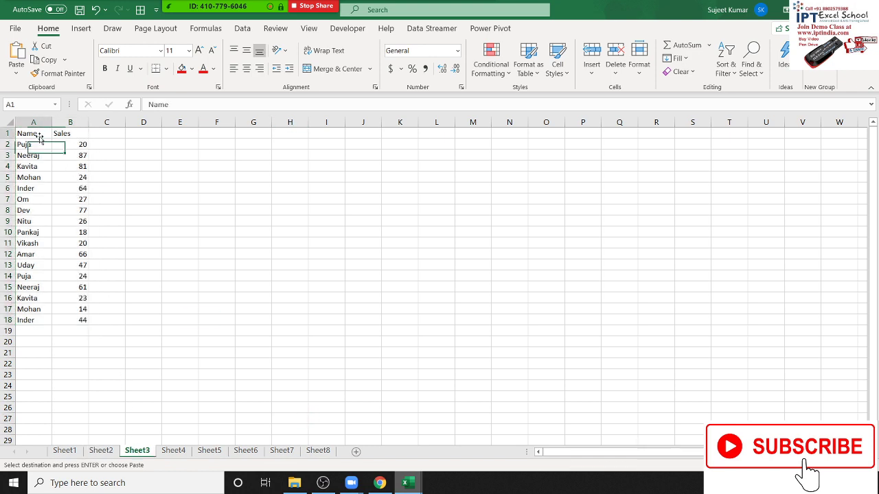
pyautogui.hotkey('ctrl', 'v')
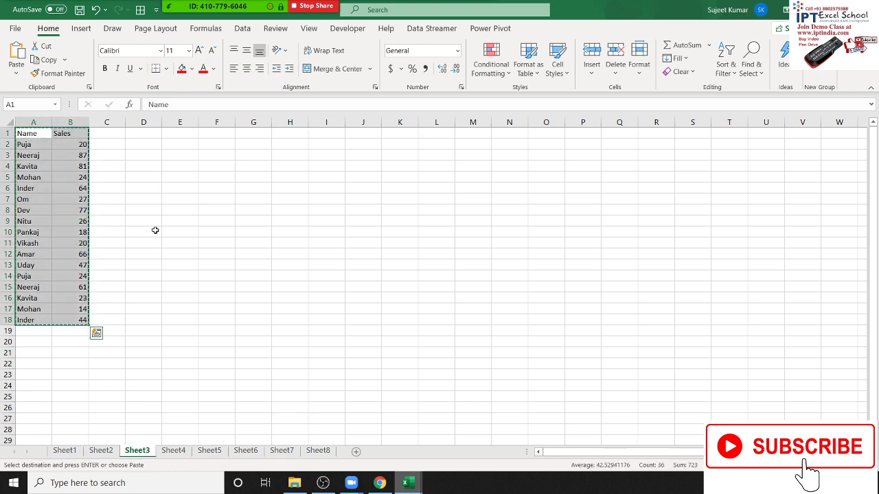
pyautogui.click(318, 451)
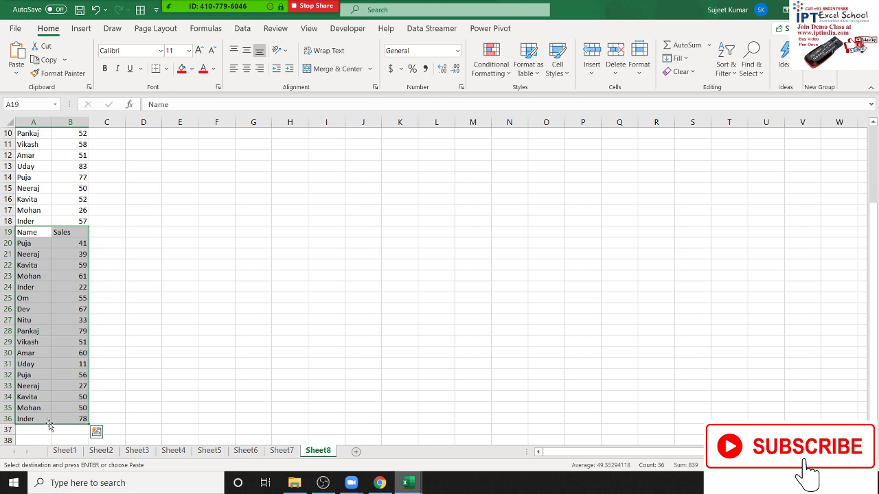
pyautogui.click(48, 427)
pyautogui.hotkey('ctrl', 'v')
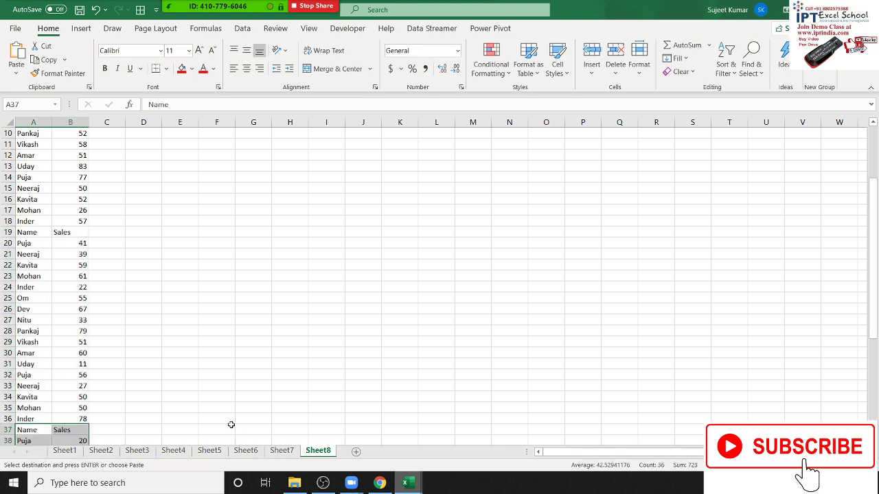
pyautogui.scroll(-6, 230, 424)
pyautogui.scroll(-1, 230, 425)
pyautogui.scroll(2, 230, 425)
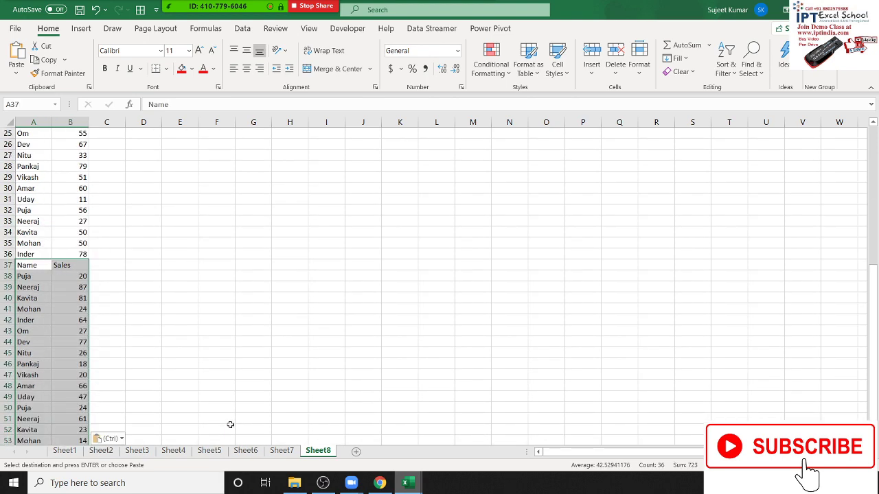
pyautogui.scroll(5, 230, 425)
pyautogui.scroll(3, 229, 423)
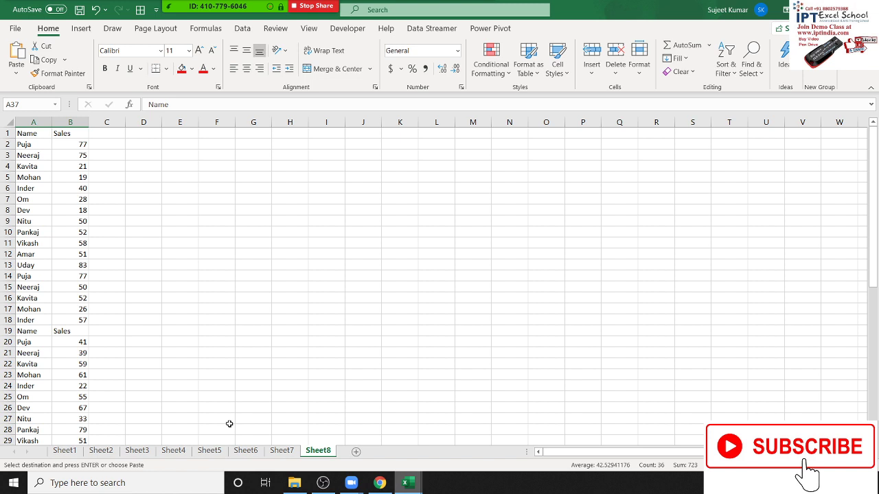
# Step: Select the full stacked block A1:B54 on Sheet8
pyautogui.click(27, 136)
pyautogui.hotkey('ctrl', 'shift', 'Down')
pyautogui.hotkey('ctrl', 'shift', 'Right')
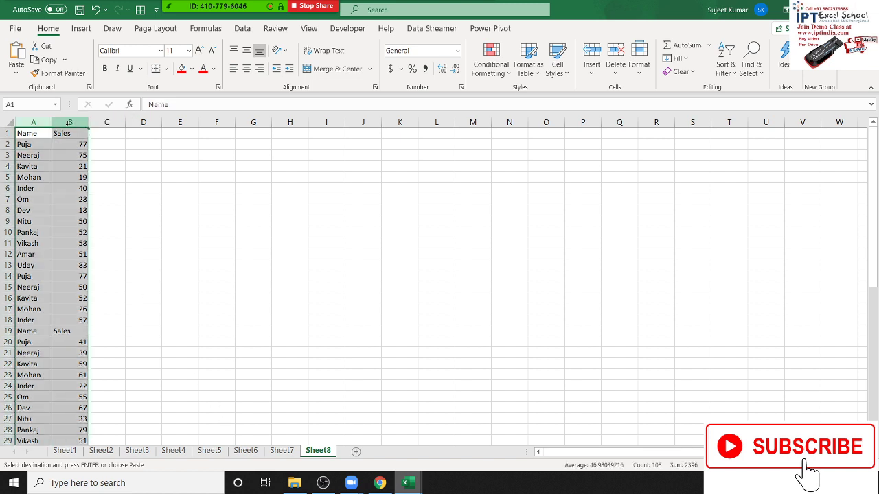
# Step: Delete the A1:B54 data, rename Sheet8 to 'Data', and go back to Sheet1
pyautogui.press('Delete')
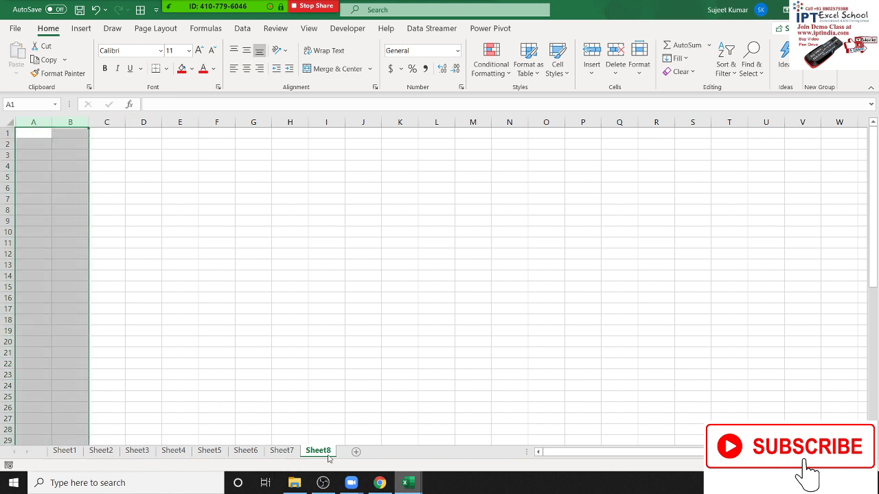
pyautogui.doubleClick(328, 453)
pyautogui.write('Data')
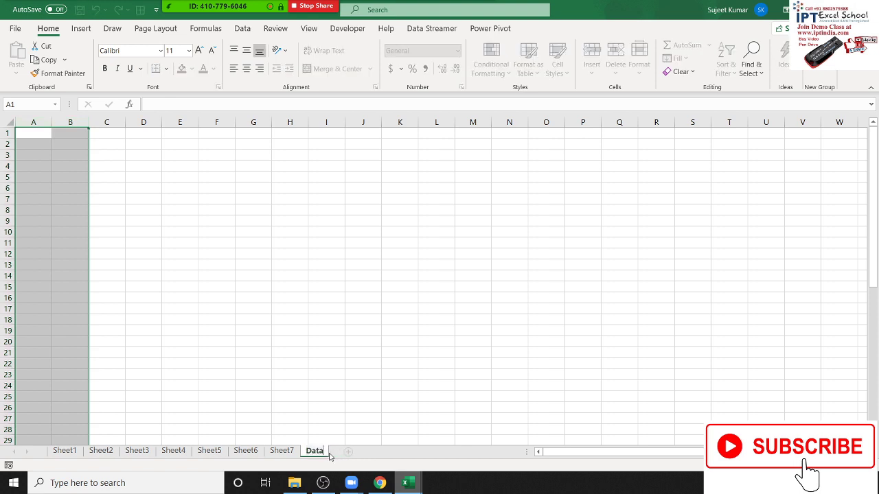
pyautogui.click(337, 373)
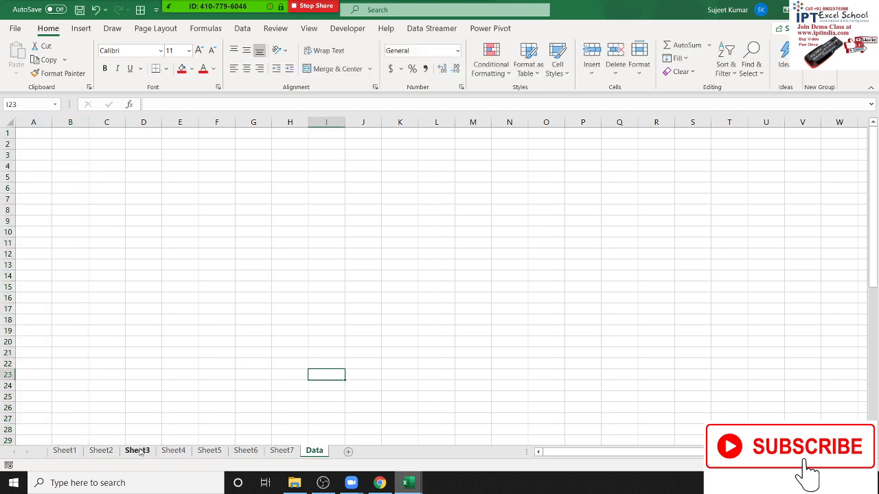
pyautogui.click(68, 449)
pyautogui.click(111, 197)
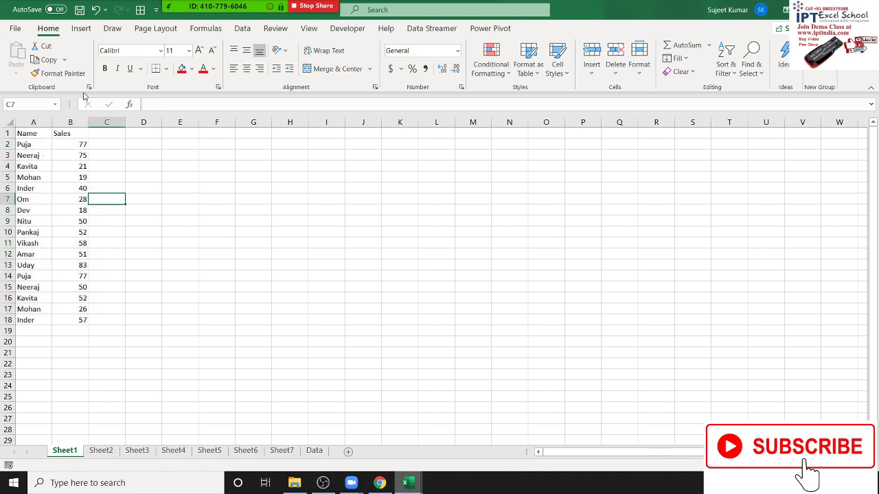
# Step: Open the Clipboard pane and copy the Sheet1 and Sheet2 tables as clipboard items
pyautogui.click(88, 88)
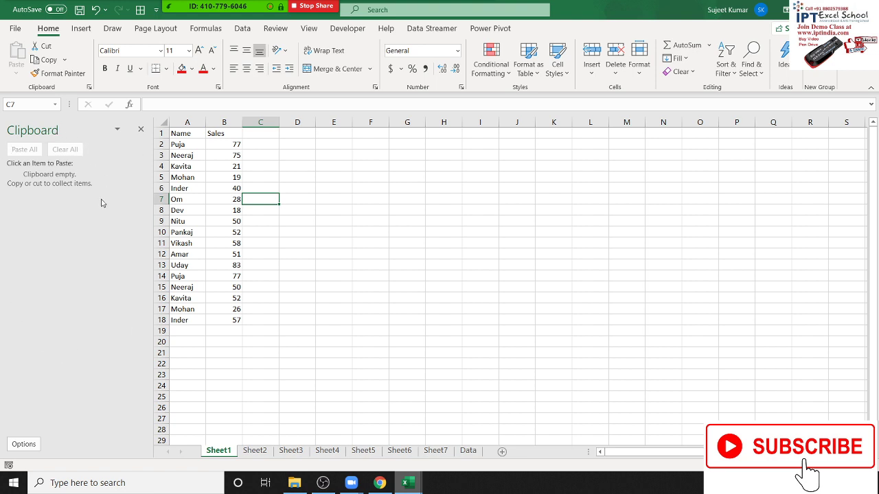
pyautogui.click(186, 132)
pyautogui.hotkey('ctrl', 'shift', 'Right')
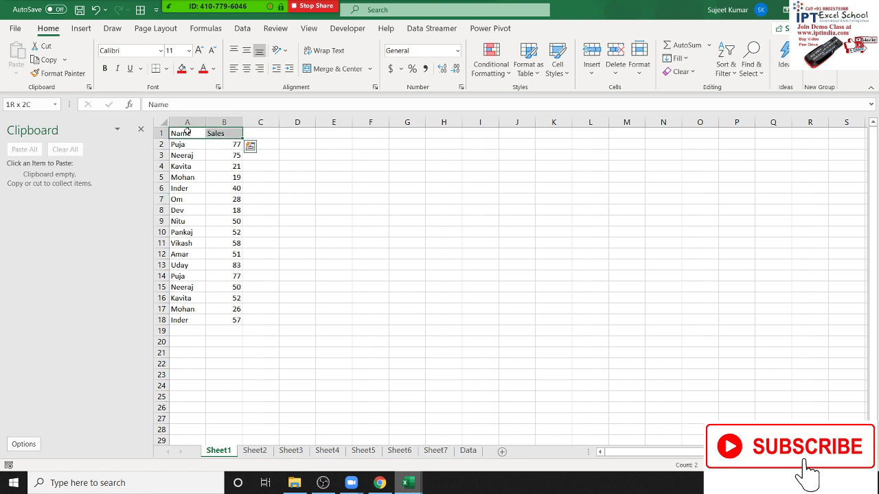
pyautogui.hotkey('ctrl', 'shift', 'Down')
pyautogui.hotkey('ctrl', 'c')
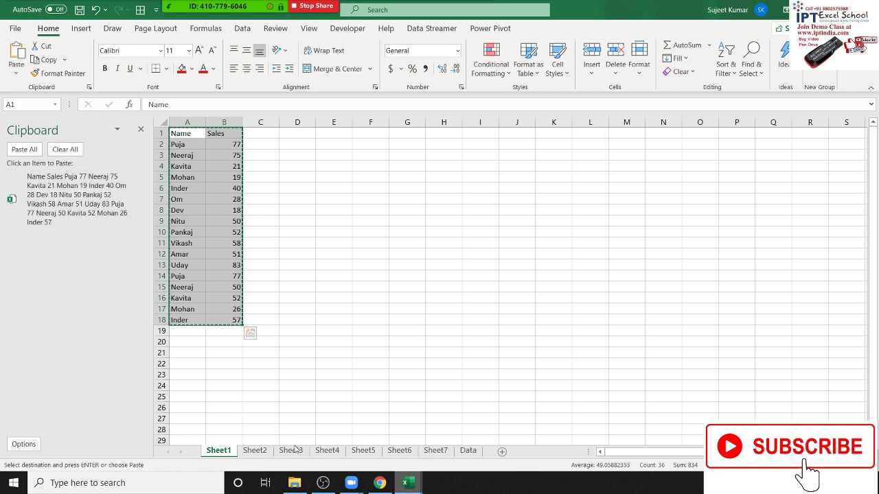
pyautogui.hotkey('ctrl', 'pagedown')
pyautogui.hotkey('ctrl', 'c')
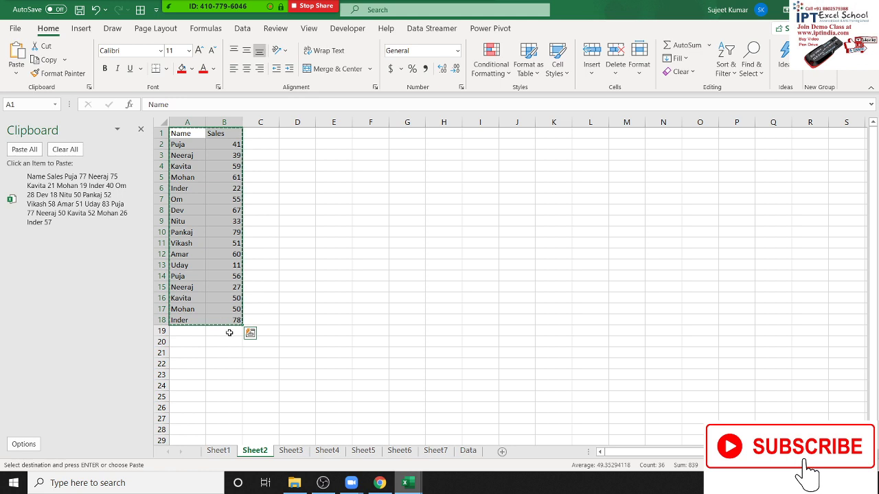
# Step: Copy the Sheet3, Sheet4 and Sheet5 Name/Sales tables as separate clipboard items
pyautogui.click(290, 452)
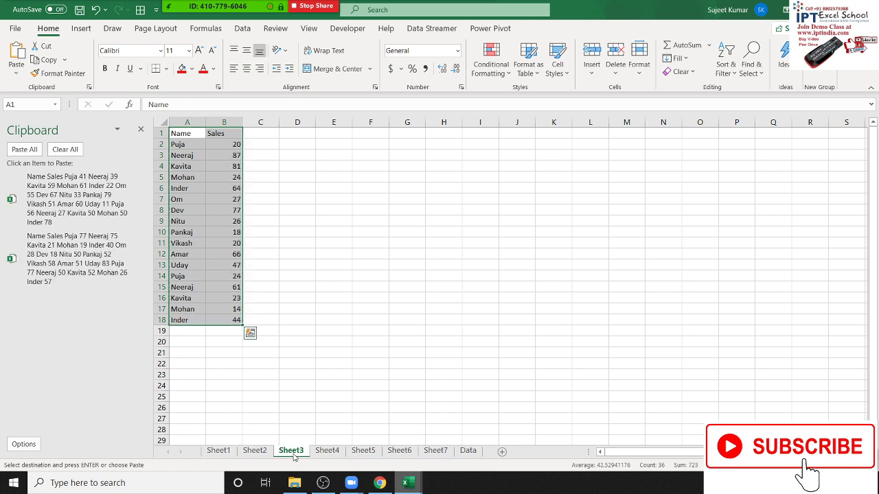
pyautogui.hotkey('ctrl', 'c')
pyautogui.click(327, 451)
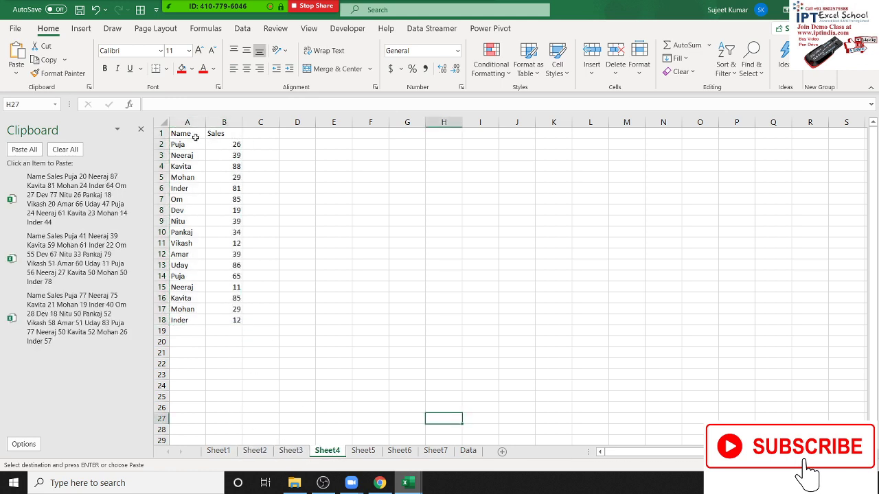
pyautogui.click(196, 138)
pyautogui.hotkey('ctrl', 'a')
pyautogui.hotkey('ctrl', 'c')
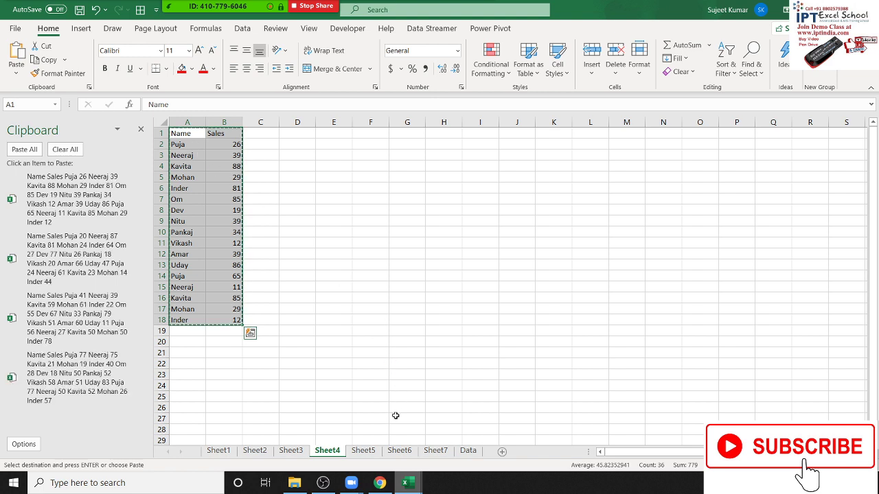
pyautogui.click(363, 451)
pyautogui.click(178, 133)
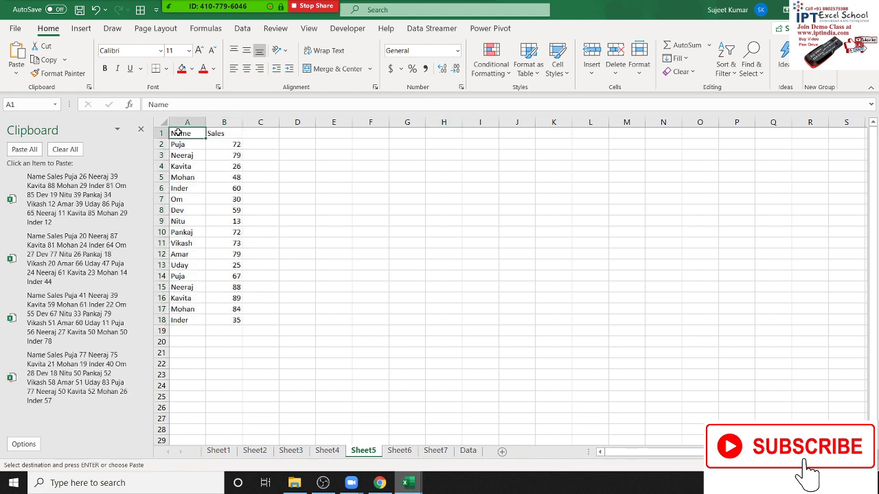
pyautogui.hotkey('ctrl', 'a')
pyautogui.hotkey('ctrl', 'c')
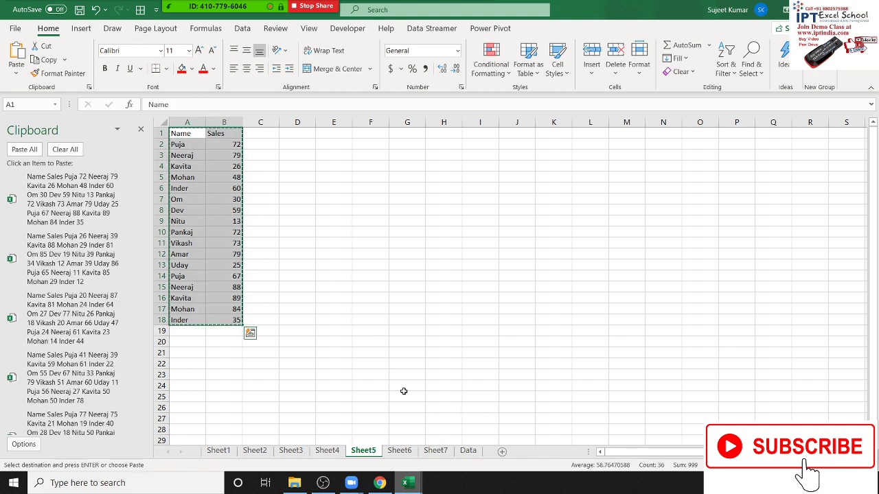
# Step: Copy the Sheet6 and Sheet7 Name/Sales tables as separate clipboard items
pyautogui.click(400, 451)
pyautogui.click(197, 147)
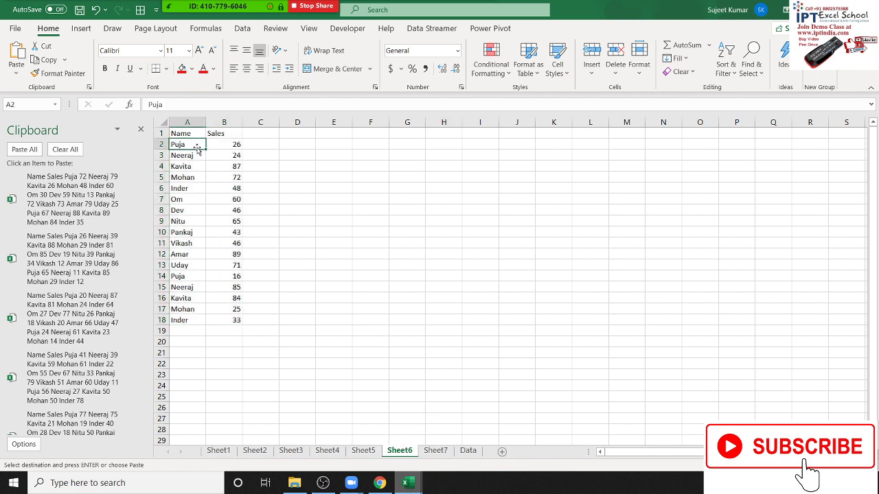
pyautogui.hotkey('ctrl', 'a')
pyautogui.hotkey('ctrl', 'c')
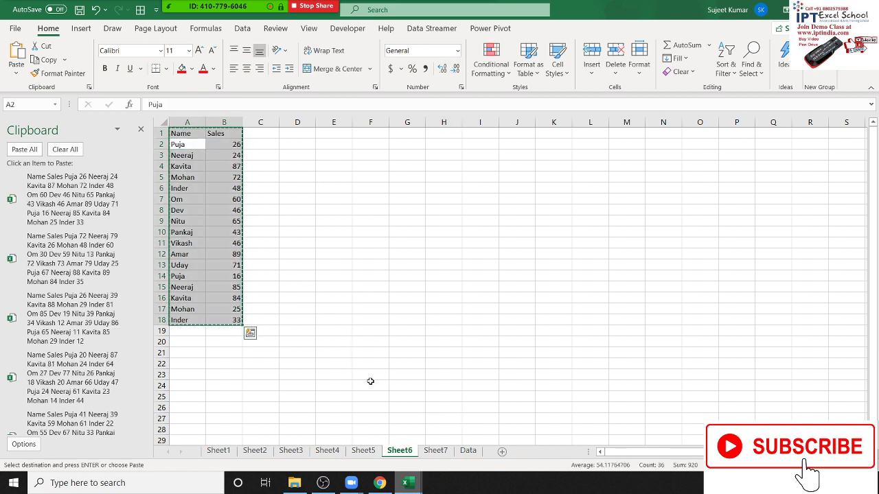
pyautogui.click(436, 451)
pyautogui.click(210, 177)
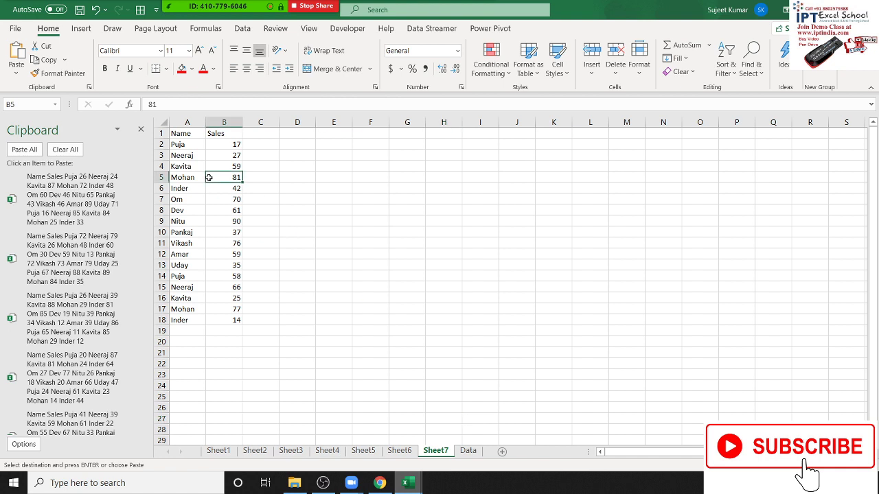
pyautogui.hotkey('ctrl', 'a')
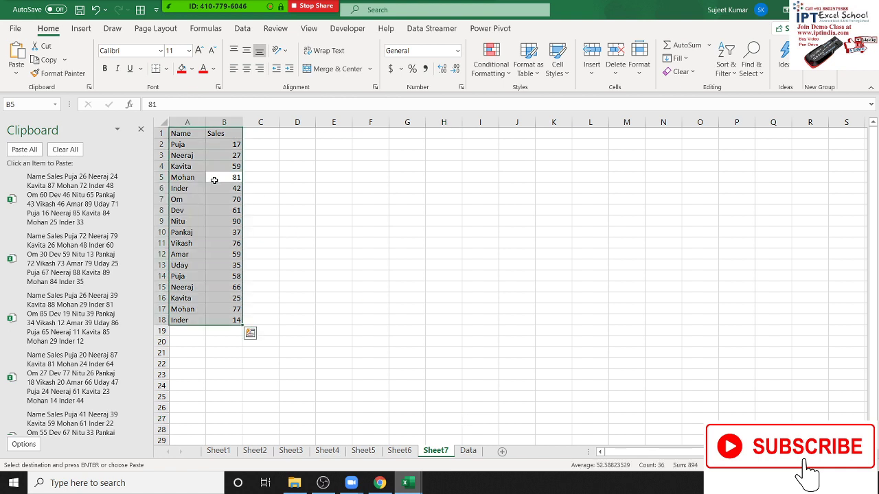
pyautogui.hotkey('ctrl', 'c')
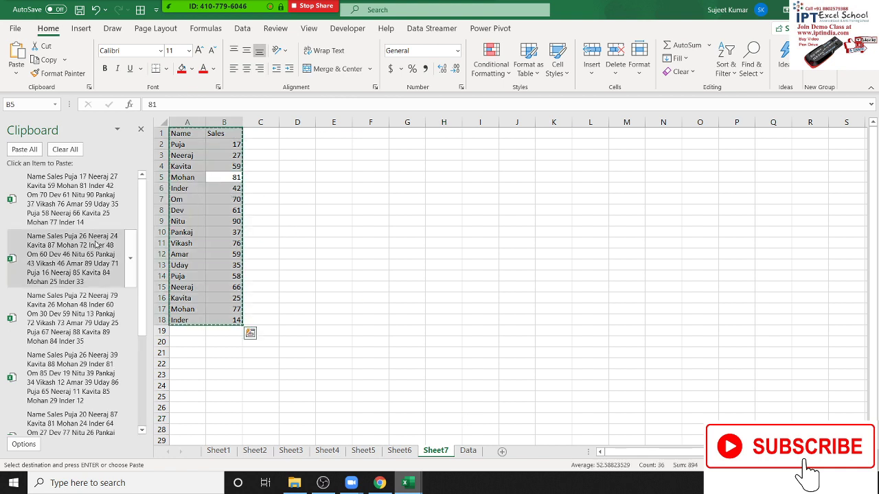
# Step: Go to the empty Data sheet and pick a starting cell
pyautogui.scroll(-3, 95, 243)
pyautogui.scroll(3, 95, 243)
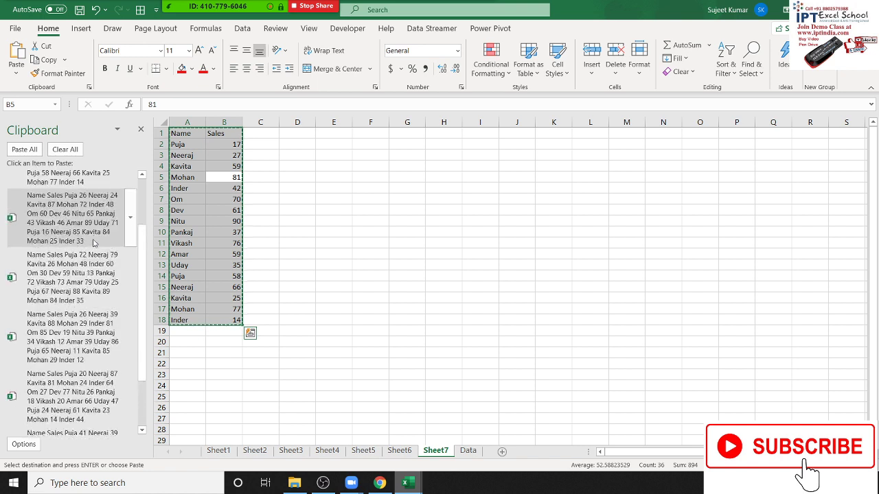
pyautogui.scroll(2, 95, 243)
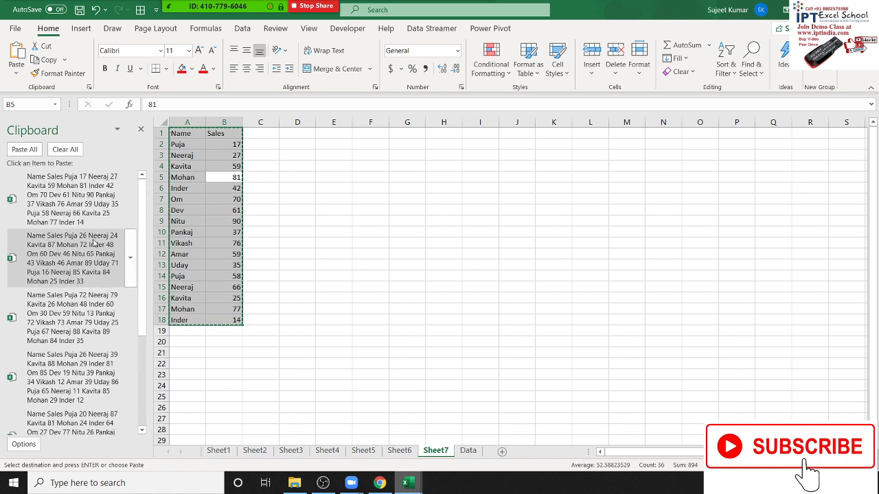
pyautogui.click(467, 451)
pyautogui.click(193, 143)
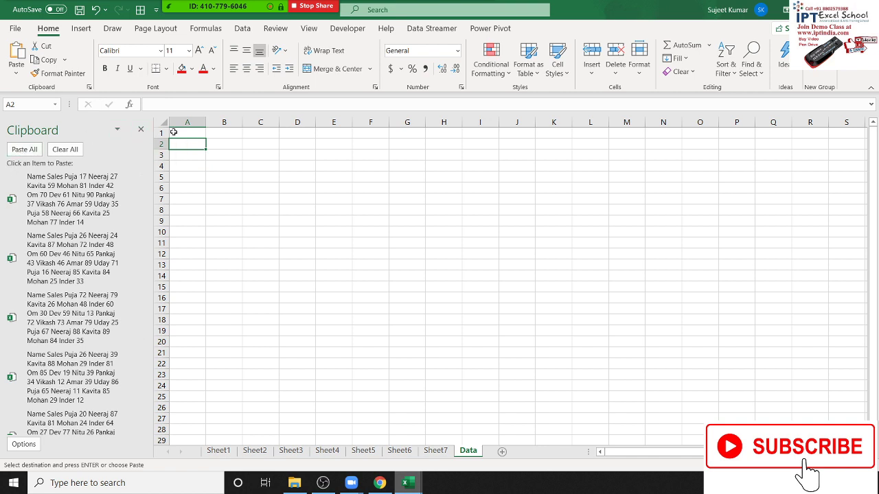
# Step: Paste all seven clipboard Name/Sales lists from A1 of the Data sheet and review them back to row 1
pyautogui.click(174, 132)
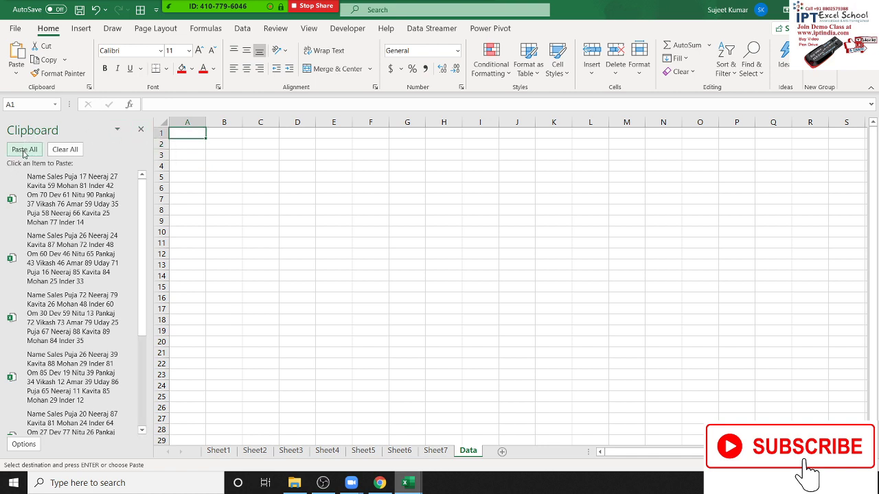
pyautogui.click(24, 151)
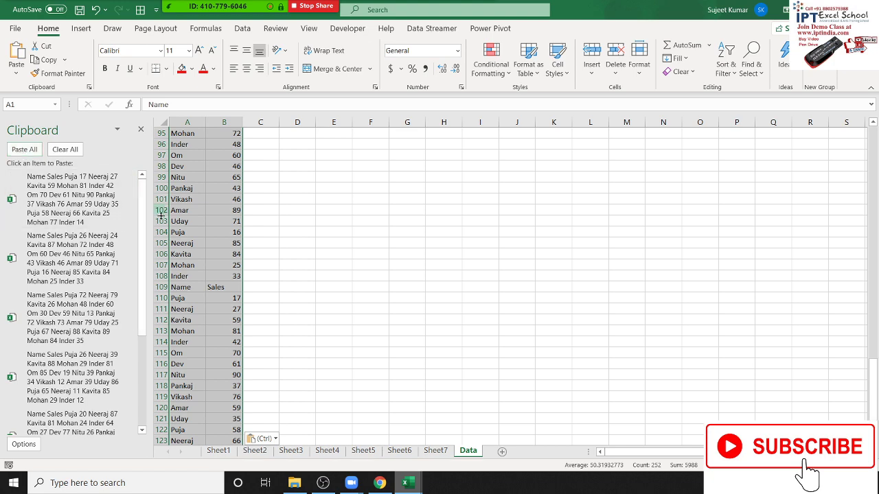
pyautogui.scroll(-1, 164, 227)
pyautogui.scroll(-4, 170, 233)
pyautogui.scroll(11, 169, 232)
pyautogui.scroll(6, 169, 232)
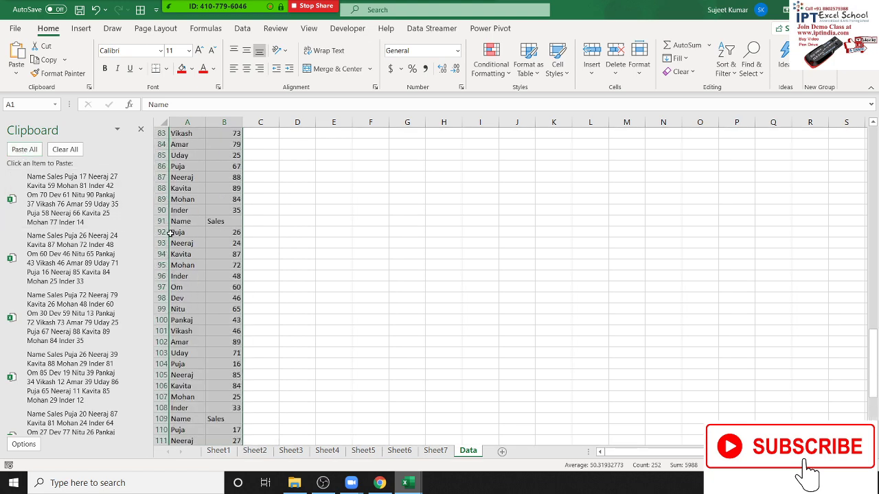
pyautogui.scroll(3, 170, 232)
pyautogui.scroll(2, 170, 232)
pyautogui.scroll(7, 169, 232)
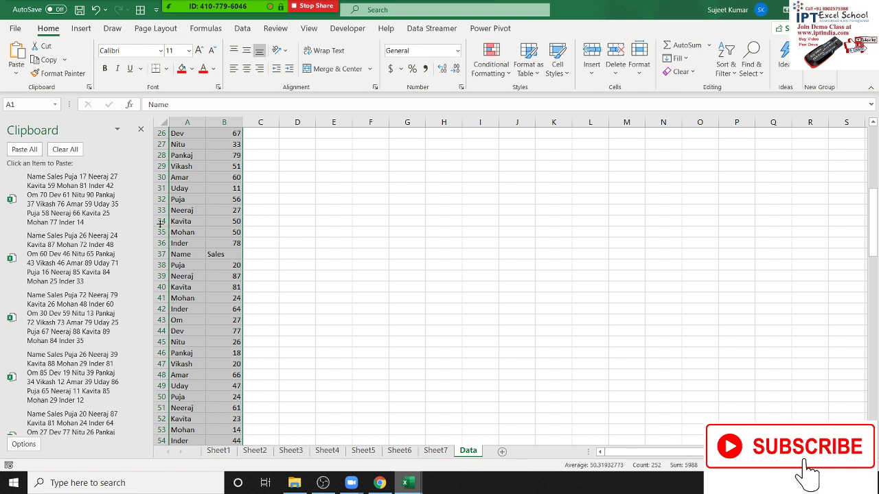
pyautogui.scroll(3, 190, 182)
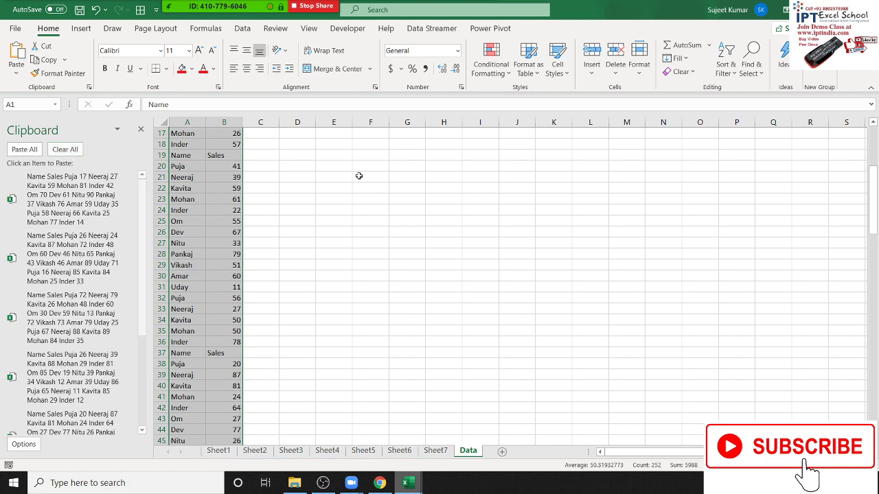
pyautogui.scroll(5, 373, 193)
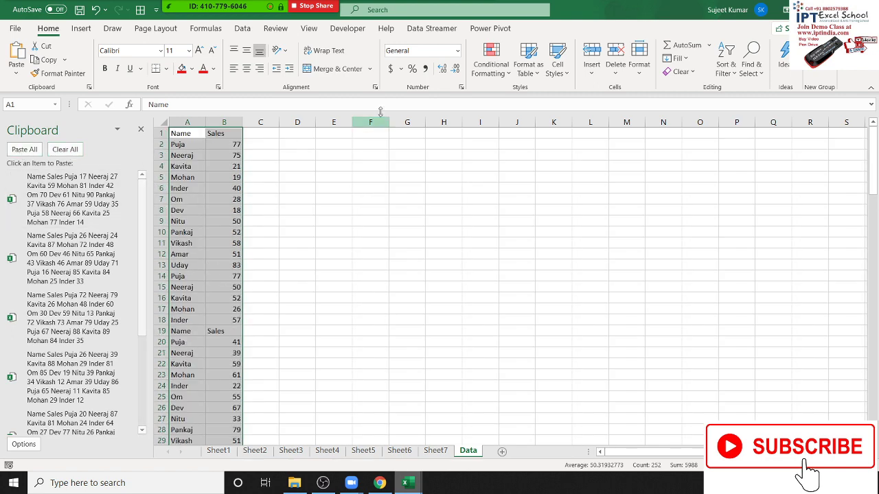
# Step: Paste a trial copy of all clipboard items starting at G1
pyautogui.click(405, 133)
pyautogui.click(24, 150)
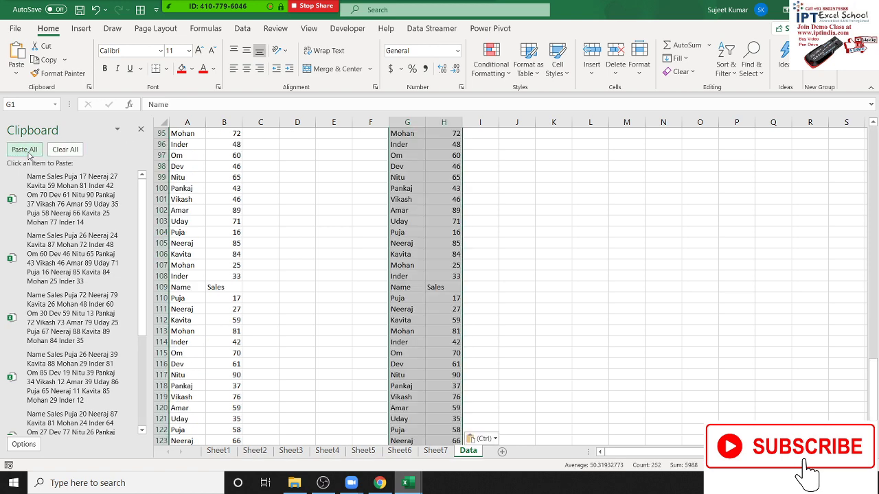
pyautogui.scroll(10, 363, 190)
pyautogui.scroll(10, 547, 233)
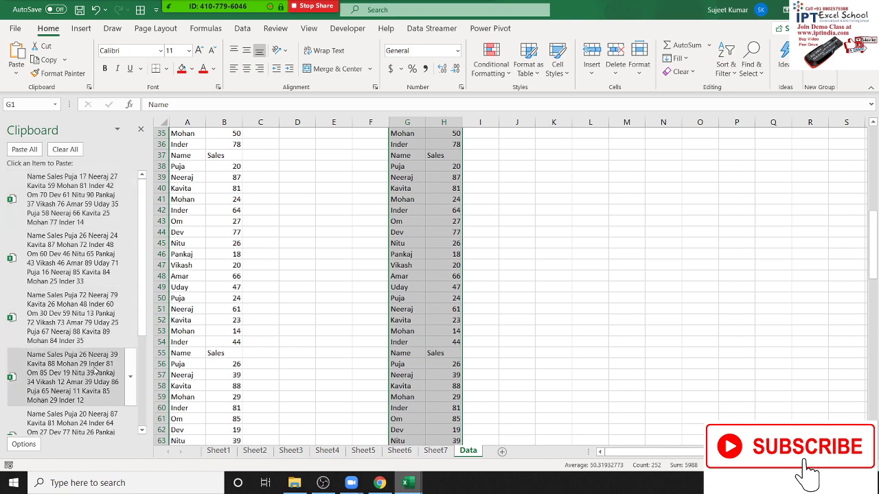
pyautogui.scroll(-3, 95, 371)
pyautogui.scroll(3, 96, 371)
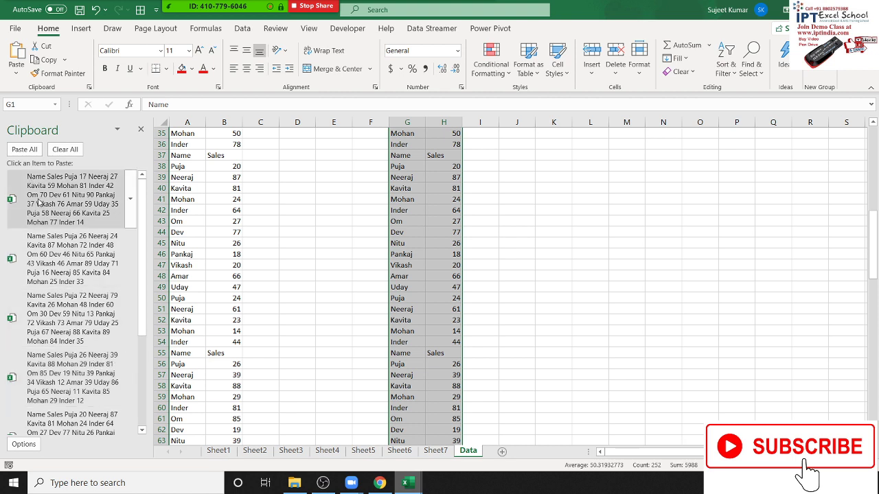
# Step: Empty the Office Clipboard and delete the trial data in columns G:H
pyautogui.click(65, 150)
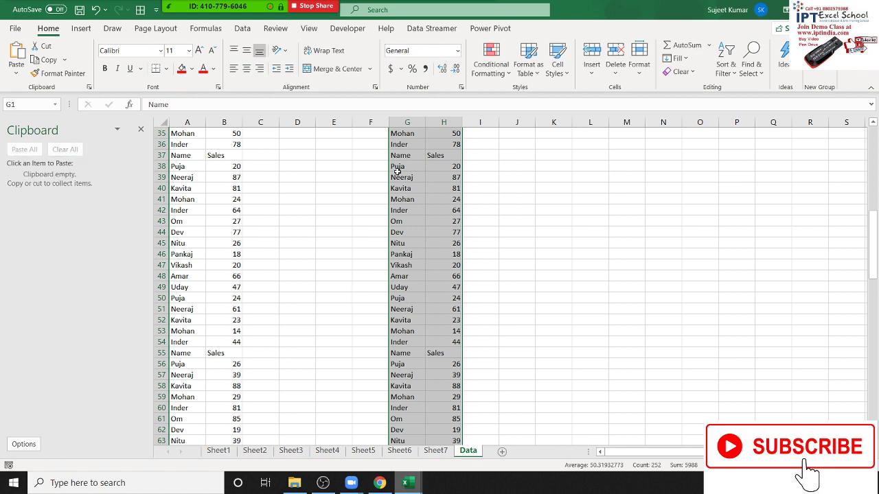
pyautogui.press('Delete')
pyautogui.scroll(11, 396, 171)
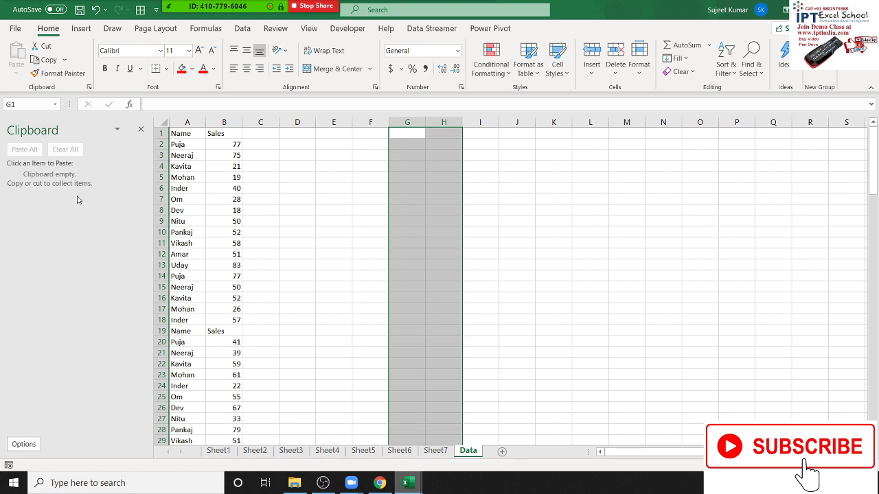
# Step: Close the Clipboard pane, check the meeting participants, and select columns A through C
pyautogui.click(141, 130)
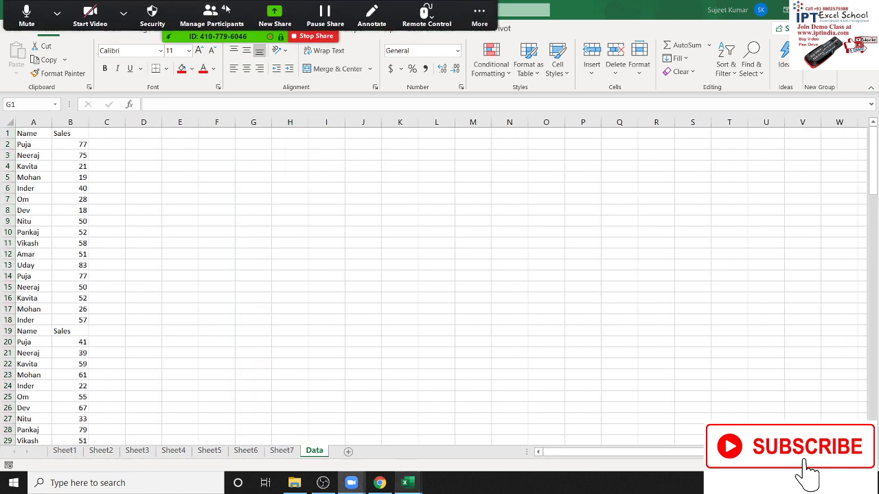
pyautogui.click(211, 17)
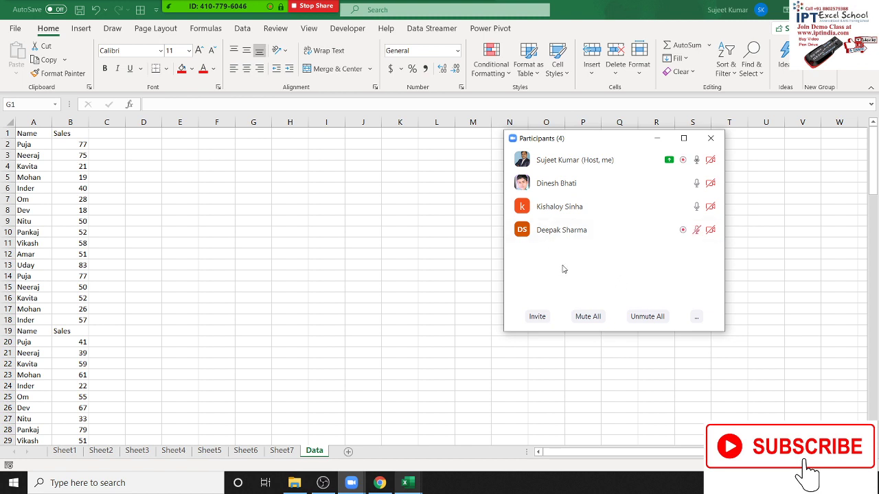
pyautogui.moveTo(711, 241)
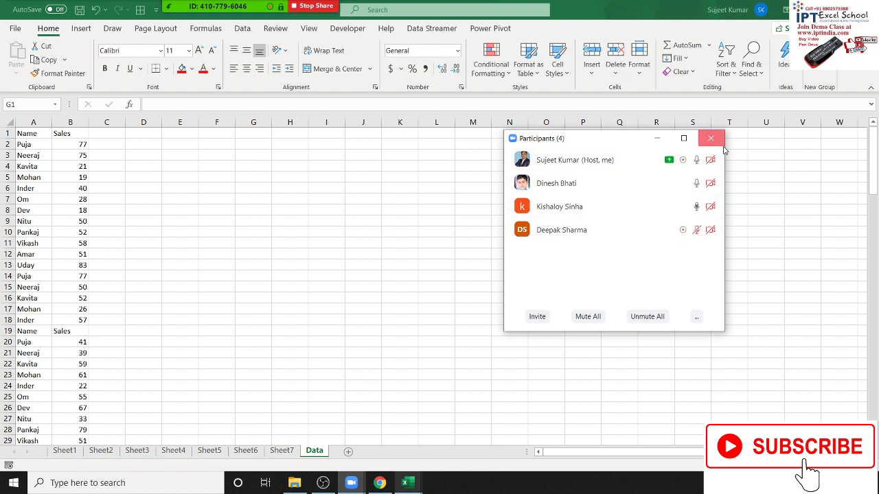
pyautogui.click(714, 139)
pyautogui.click(143, 356)
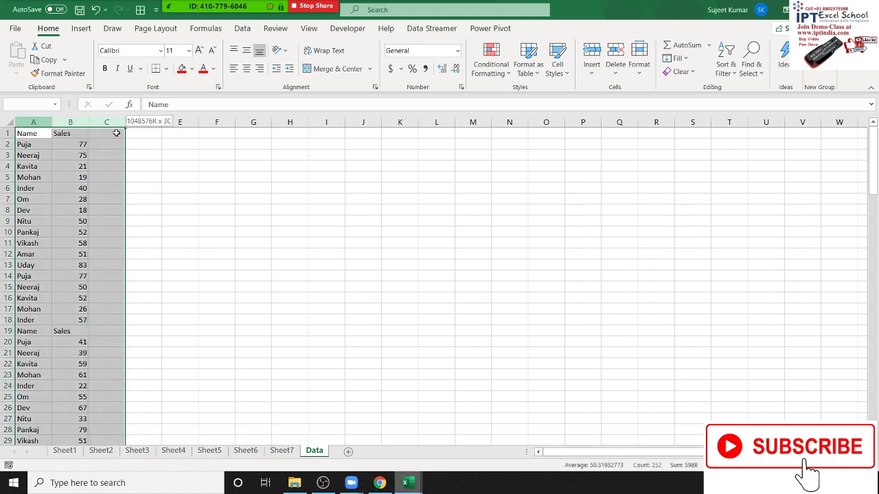
pyautogui.moveTo(45, 122); pyautogui.dragTo(113, 124)
# Step: Stop the meeting recording, then select columns A:B and switch to Sheet1
pyautogui.click(480, 13)
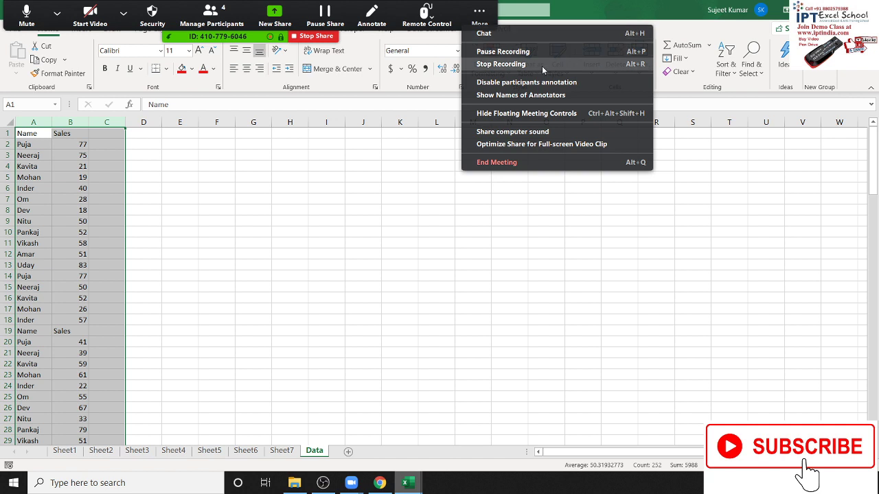
pyautogui.click(541, 66)
pyautogui.click(479, 13)
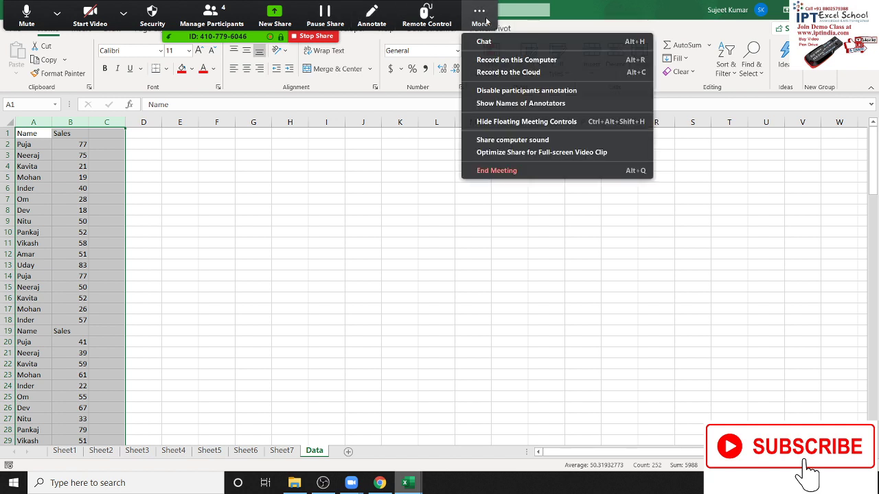
pyautogui.click(284, 216)
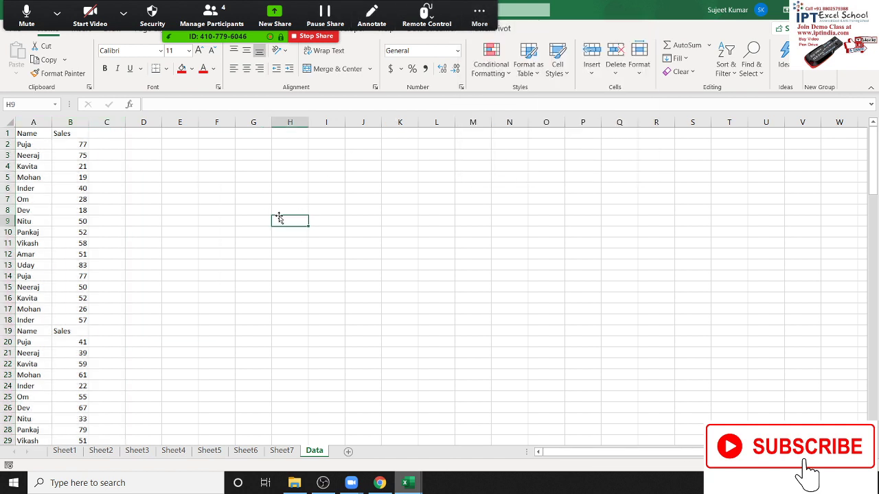
pyautogui.moveTo(33, 123); pyautogui.dragTo(70, 122)
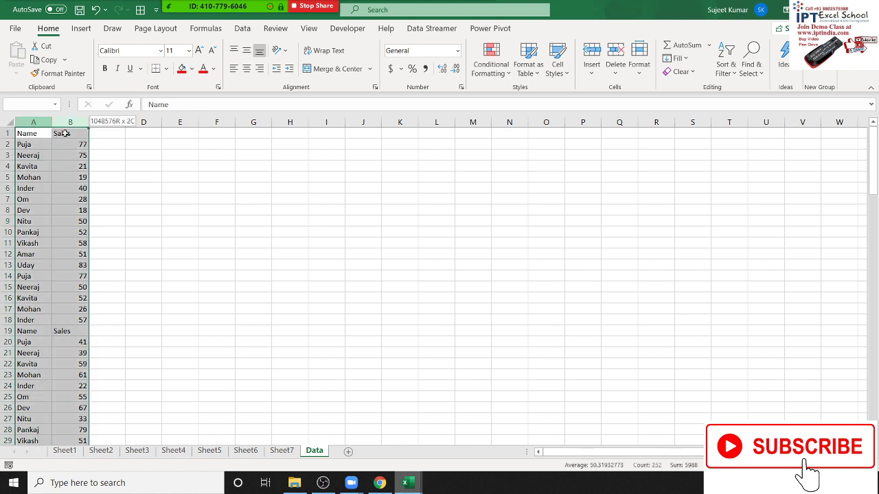
pyautogui.click(64, 450)
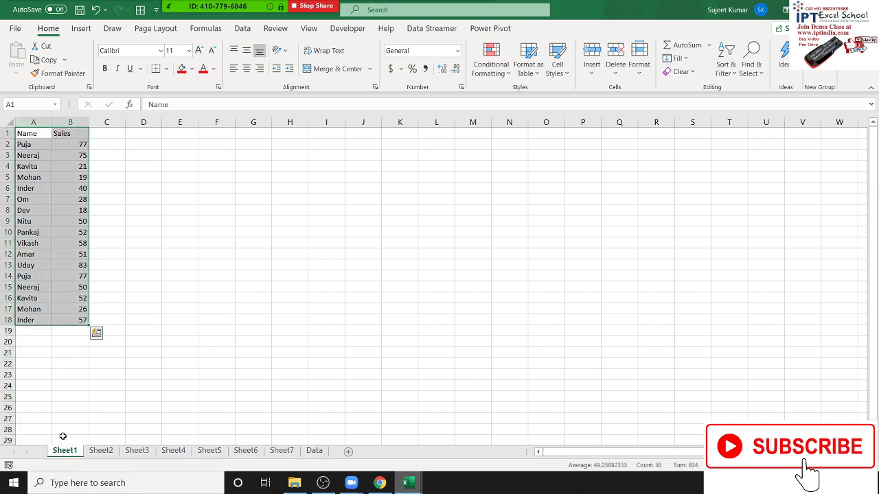
# Step: Rename header B1 to JAN and fill month headers through JUL in H1
pyautogui.click(79, 136)
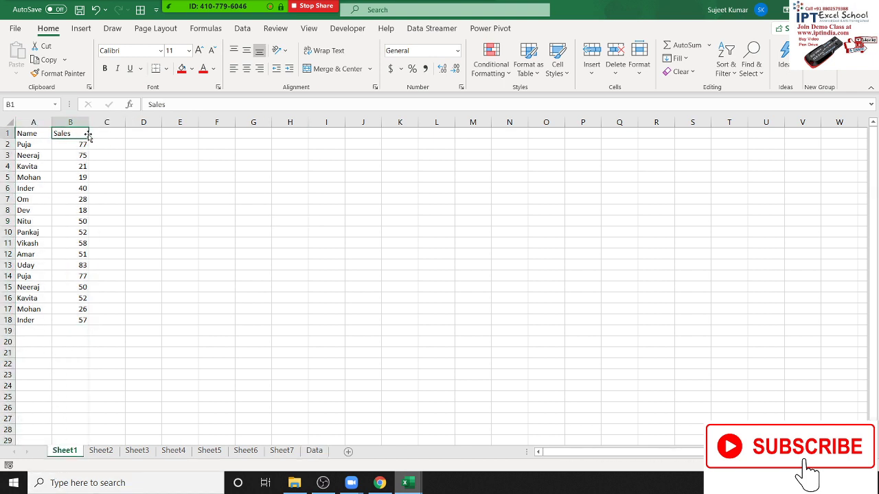
pyautogui.write('JAN')
pyautogui.press('Return')
pyautogui.press('Up')
pyautogui.moveTo(90, 137); pyautogui.dragTo(315, 167)
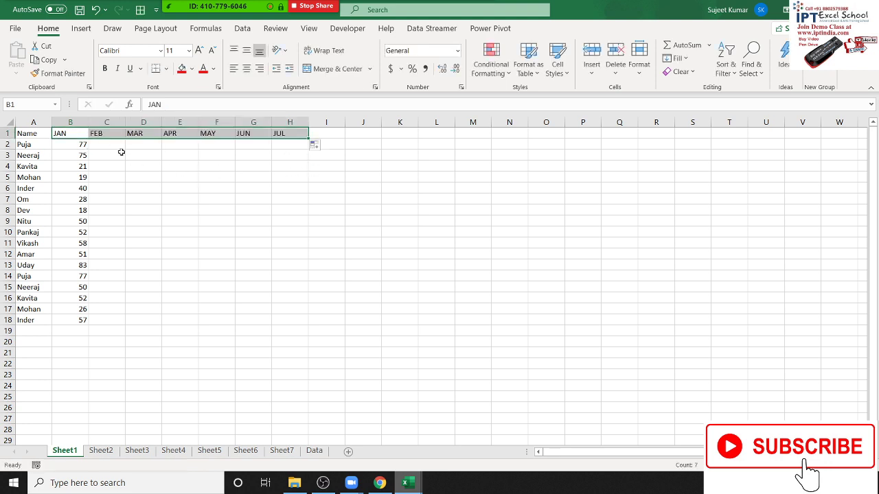
pyautogui.moveTo(121, 153); pyautogui.dragTo(109, 146)
# Step: Enter =RANDBETWEEN(10,90) in cell B2
pyautogui.click(83, 145)
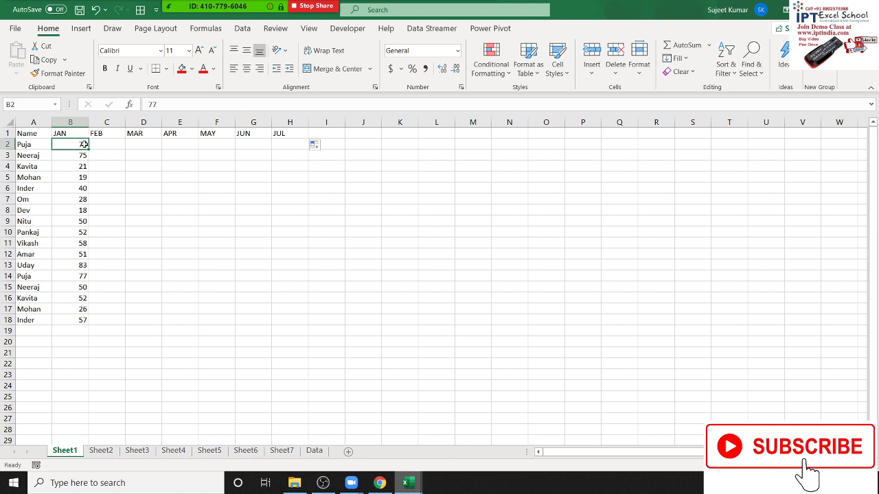
pyautogui.write('=ra')
pyautogui.press('Down')
pyautogui.press('Down')
pyautogui.press('Down')
pyautogui.press('Tab')
pyautogui.write('1')
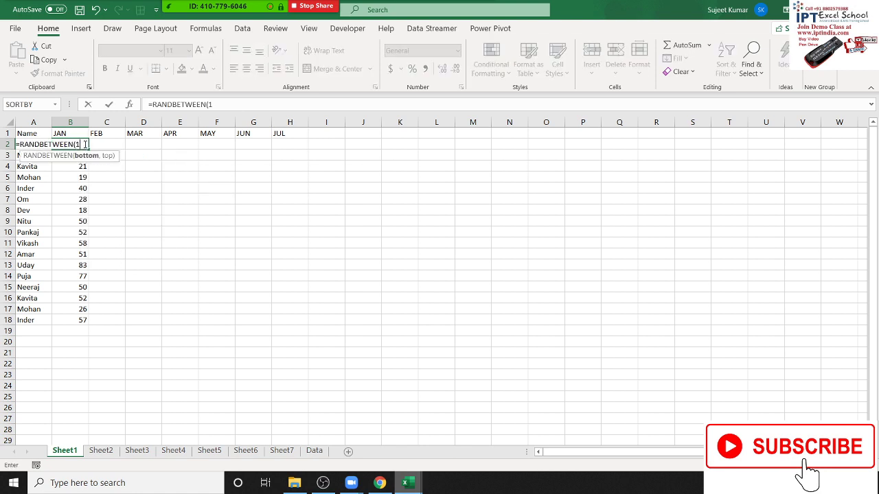
pyautogui.write('0,90')
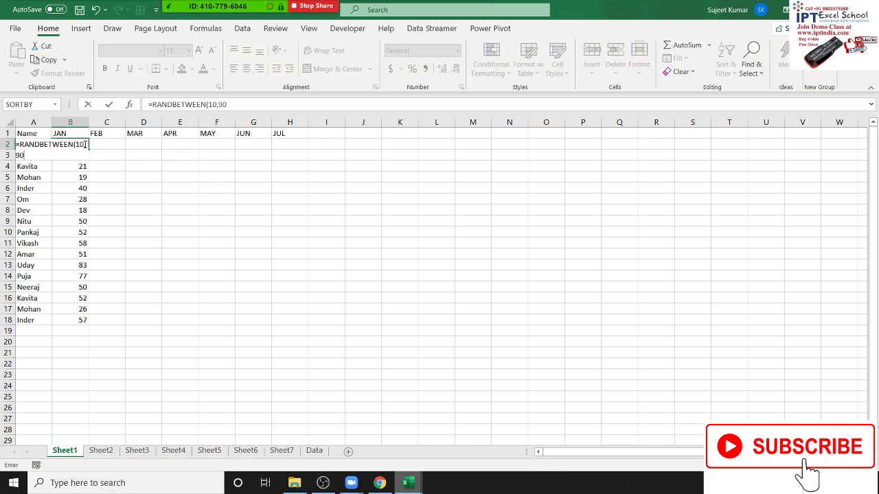
pyautogui.press('Return')
# Step: Fill the RANDBETWEEN formula across the month cells B2:H18
pyautogui.press('Up')
pyautogui.press('Up')
pyautogui.press('Right')
pyautogui.press('Right')
pyautogui.press('Right')
pyautogui.press('Down')
pyautogui.hotkey('shift', 'Left')
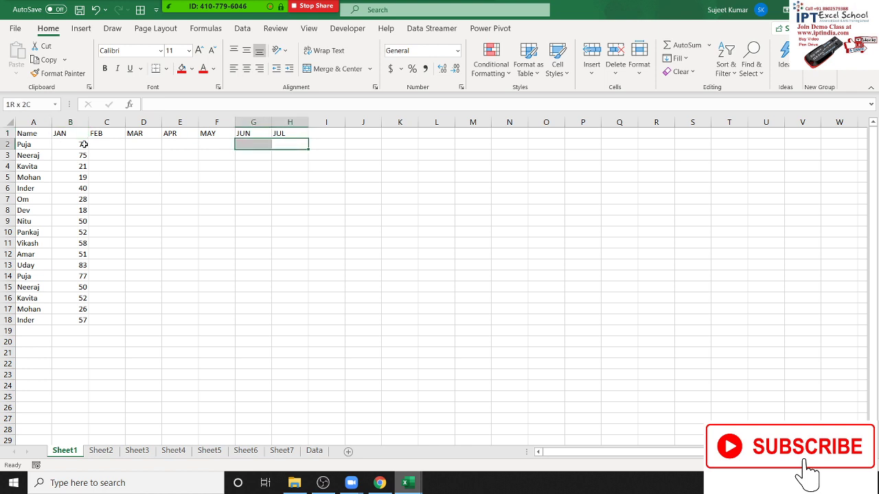
pyautogui.hotkey('shift', 'Left')
pyautogui.hotkey('shift', 'Left')
pyautogui.hotkey('shift', 'Left')
pyautogui.hotkey('shift', 'Down')
pyautogui.hotkey('shift', 'Down')
pyautogui.hotkey('shift', 'Down')
pyautogui.hotkey('shift', 'Down')
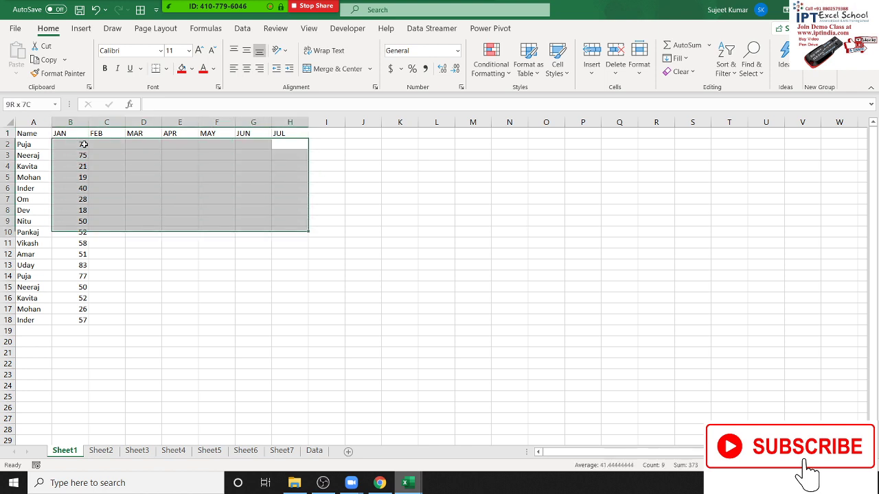
pyautogui.hotkey('shift', 'Down')
pyautogui.hotkey('shift', 'Down')
pyautogui.hotkey('shift', 'Down')
pyautogui.hotkey('shift', 'Down')
pyautogui.hotkey('shift', 'Down')
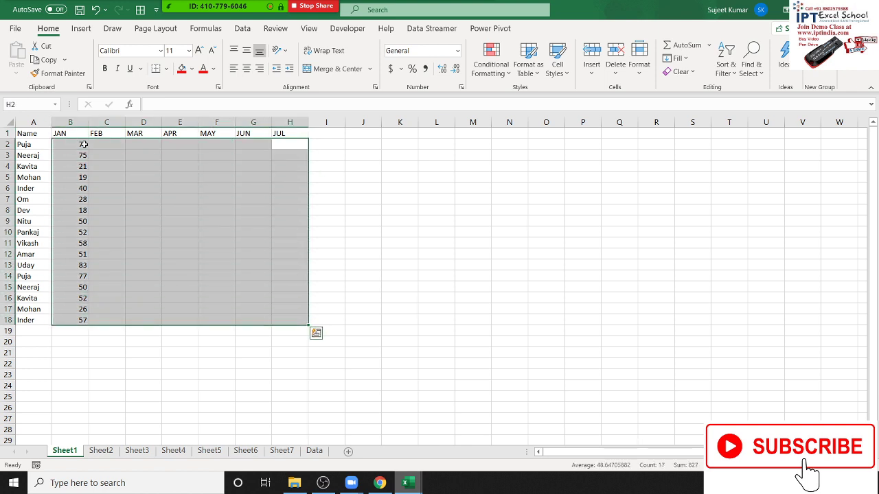
pyautogui.hotkey('ctrl', 'r')
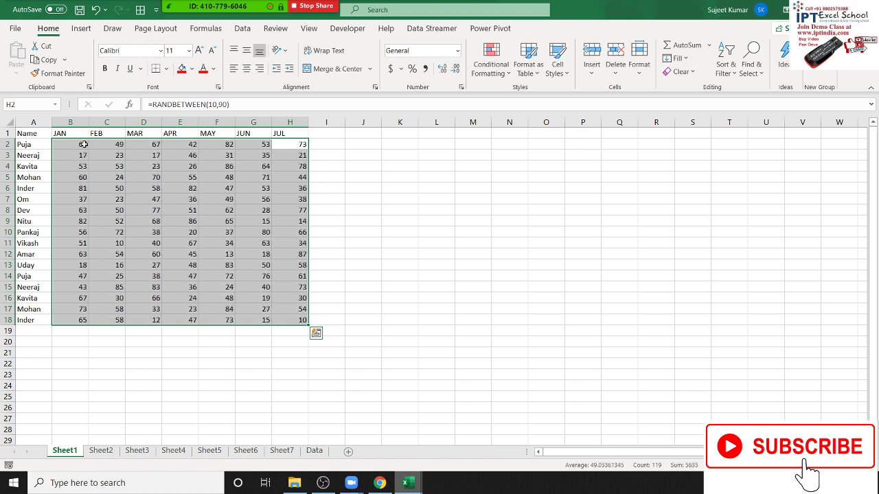
# Step: Paste the random figures back as fixed values, then cancel the copy marquee at E5
pyautogui.hotkey('ctrl', 'c')
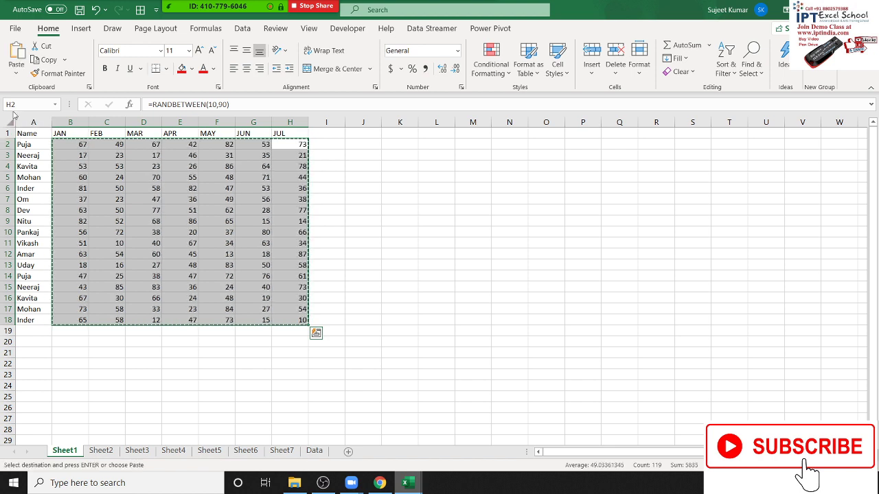
pyautogui.click(16, 69)
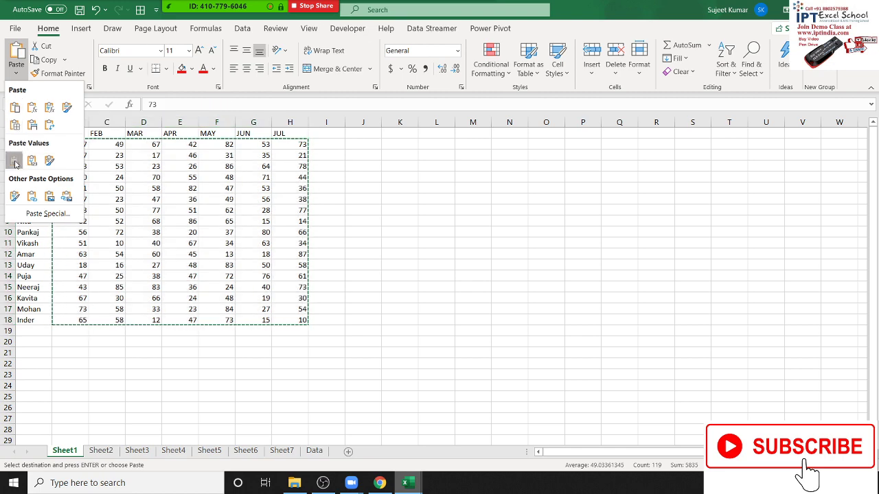
pyautogui.click(14, 161)
pyautogui.click(155, 187)
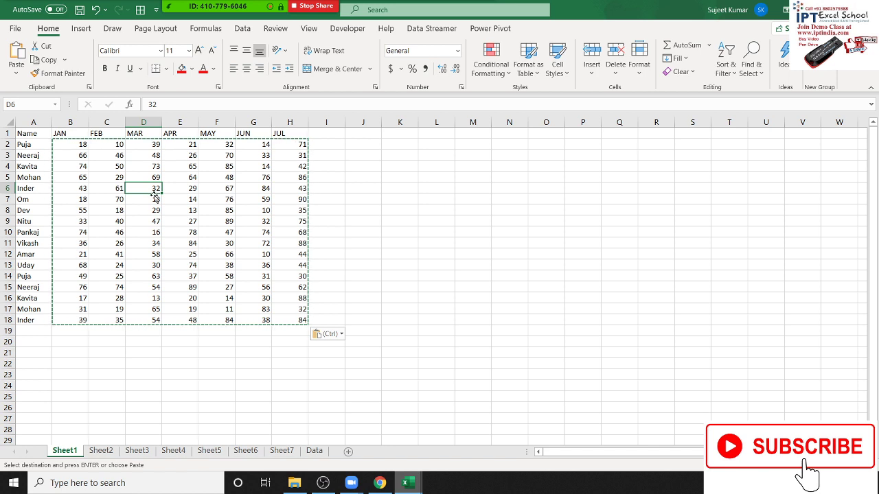
pyautogui.click(195, 176)
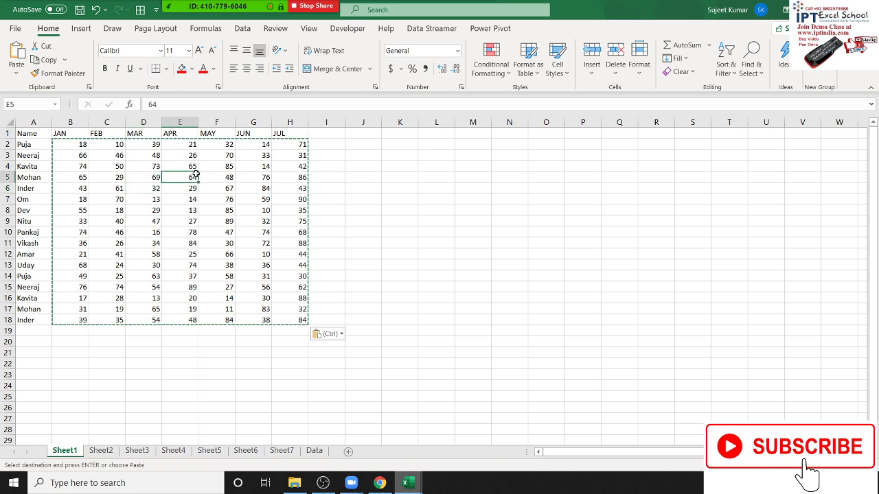
pyautogui.press('Escape')
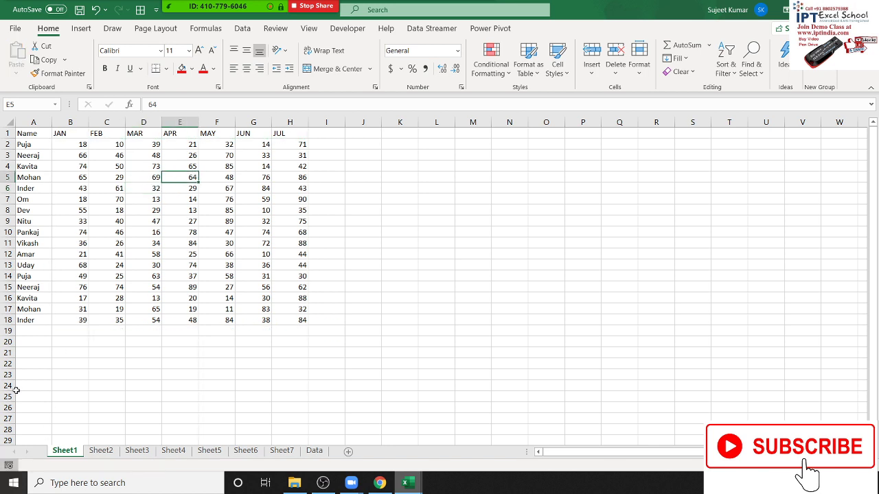
pyautogui.moveTo(41, 133); pyautogui.dragTo(290, 316)
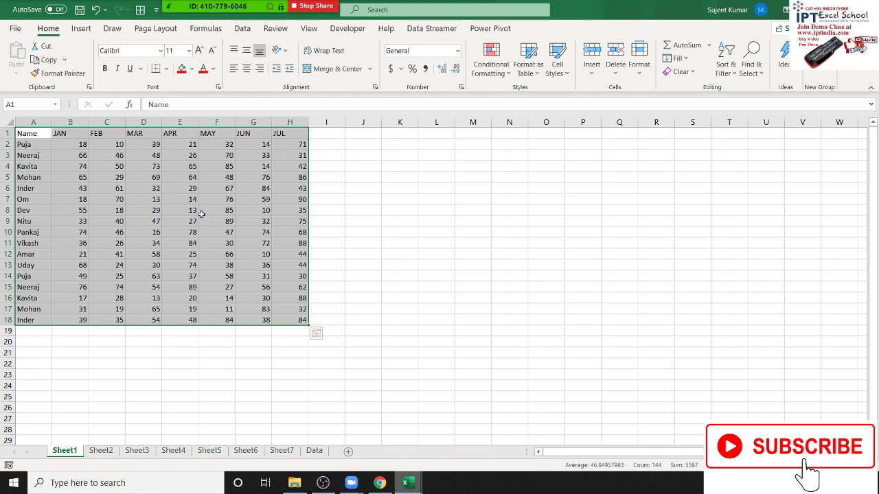
pyautogui.click(191, 216)
pyautogui.moveTo(191, 216); pyautogui.dragTo(190, 210)
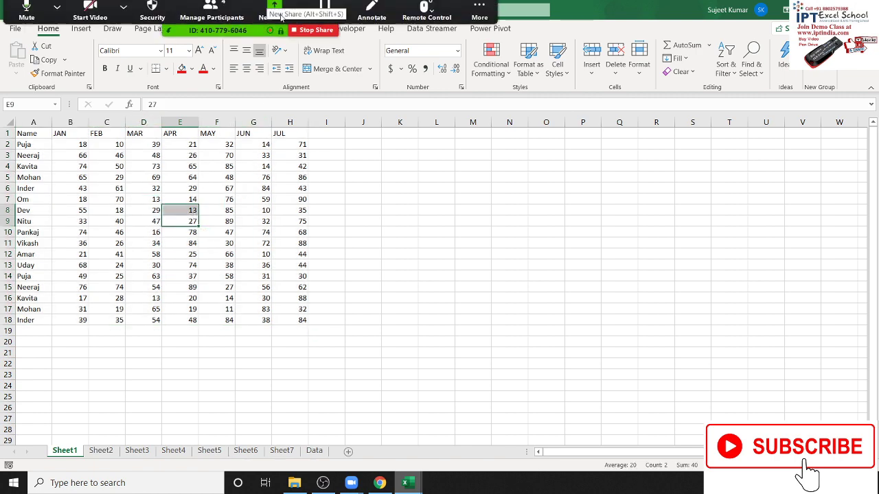
pyautogui.click(479, 15)
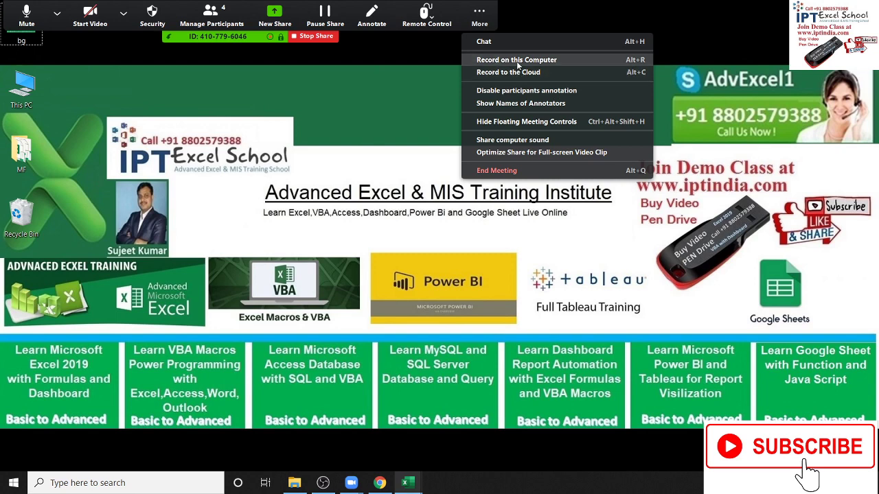
pyautogui.click(518, 61)
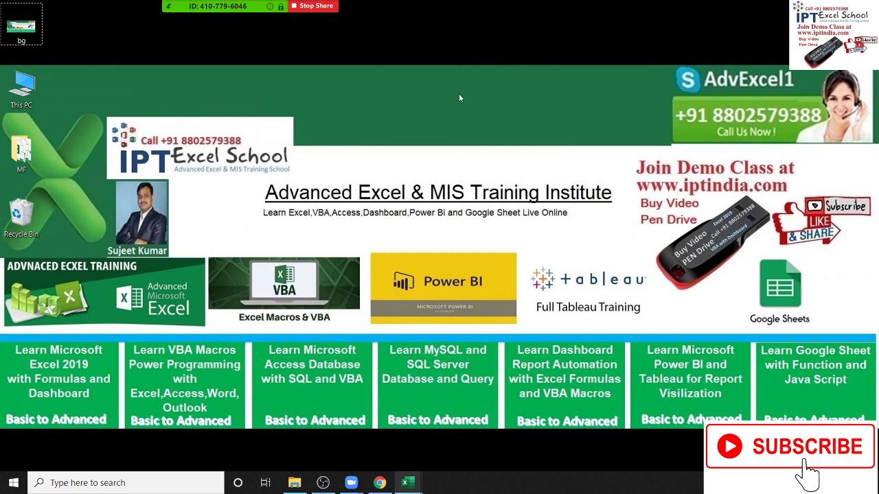
pyautogui.hotkey('alt', 'Tab')
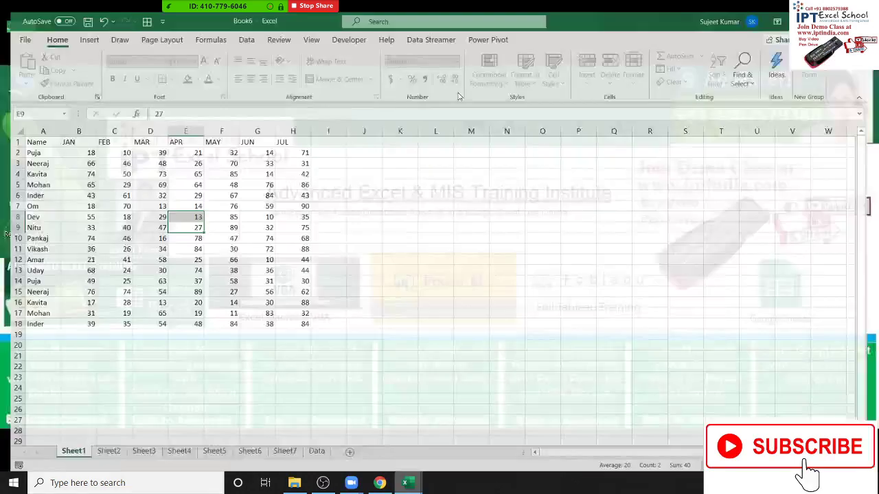
pyautogui.click(171, 168)
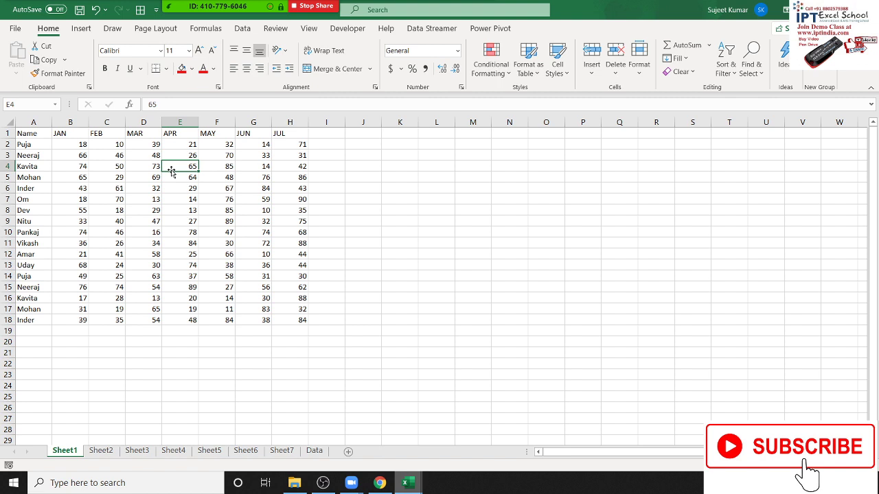
pyautogui.click(38, 146)
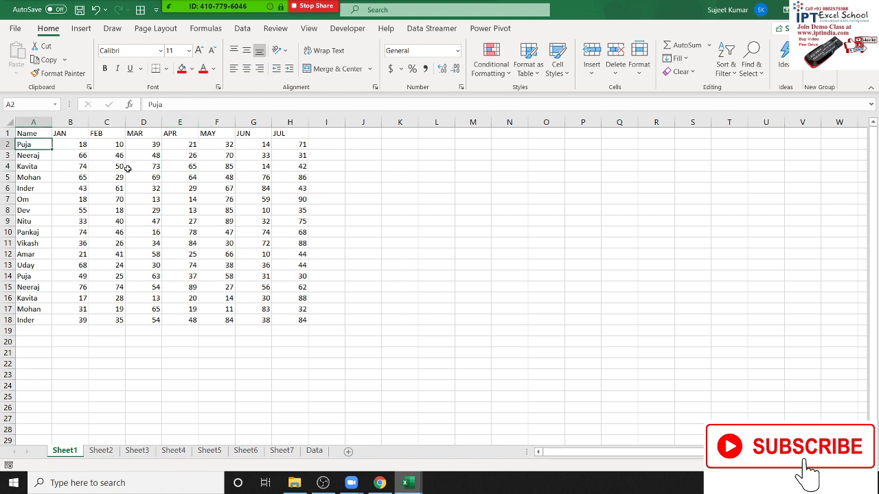
pyautogui.click(128, 169)
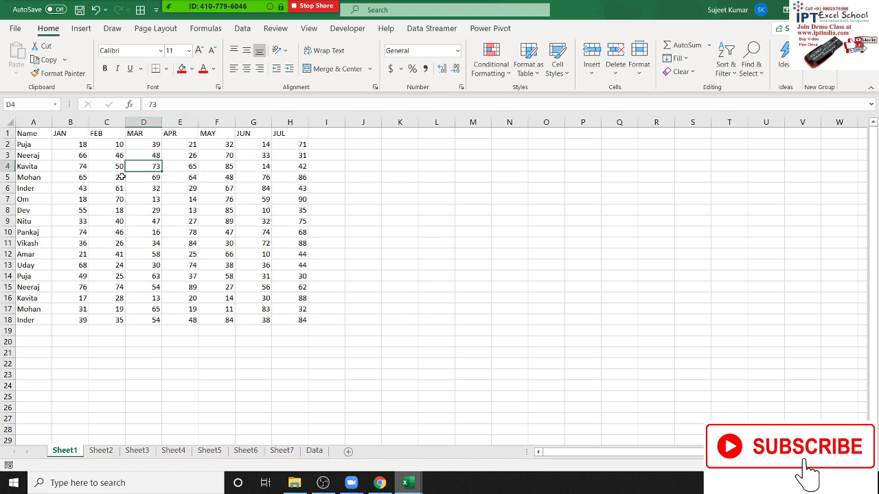
pyautogui.hotkey('ctrl', 'a')
pyautogui.hotkey('ctrl', 'q')
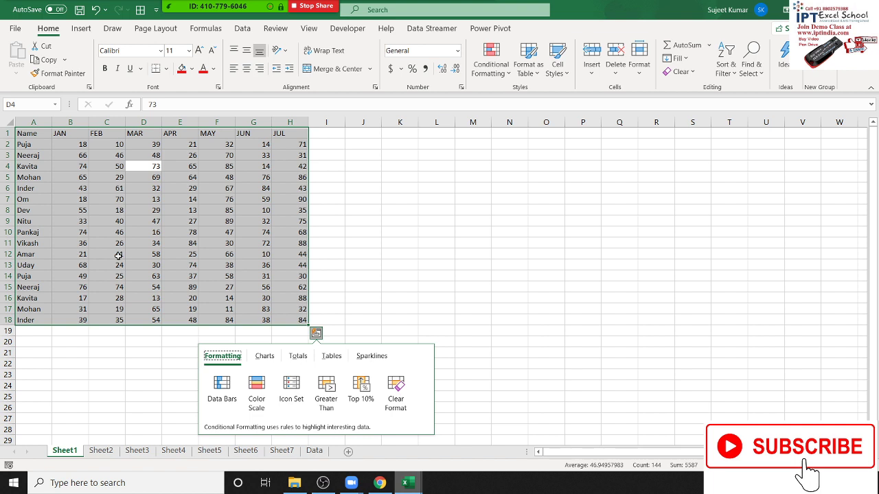
pyautogui.click(131, 210)
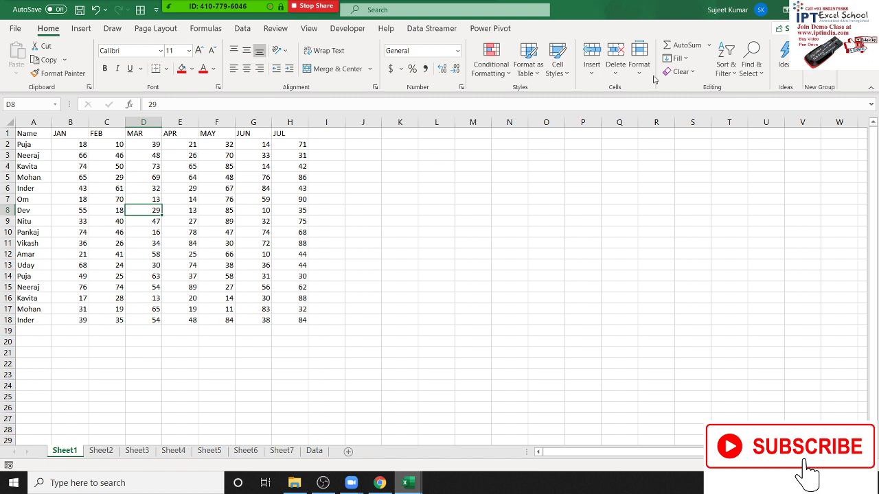
# Step: Select the table's current region through Go To Special
pyautogui.click(750, 72)
pyautogui.click(781, 139)
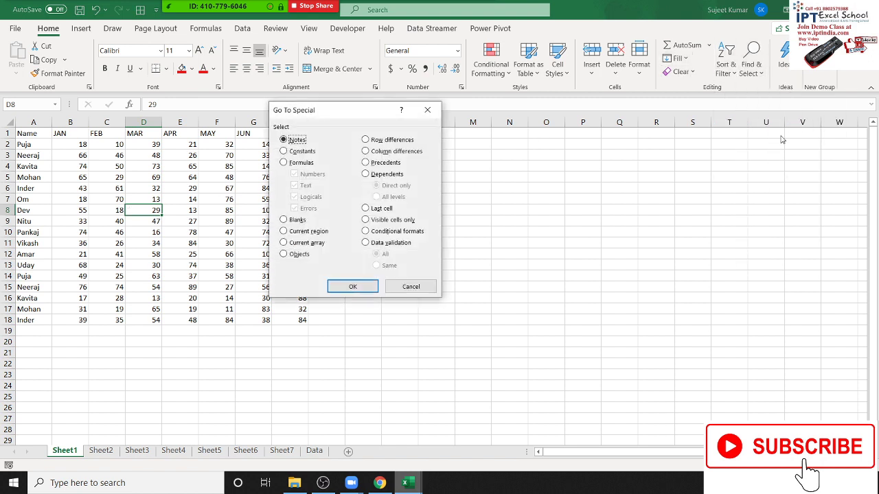
pyautogui.moveTo(343, 112); pyautogui.dragTo(544, 112)
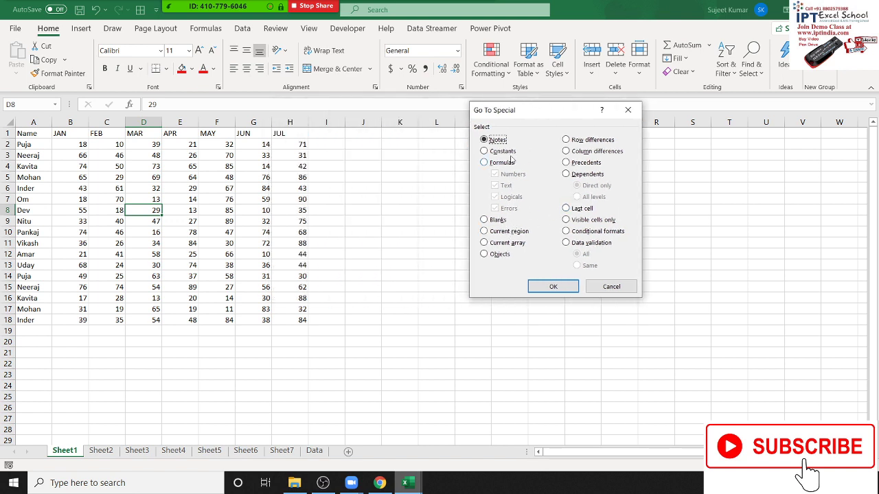
pyautogui.click(506, 233)
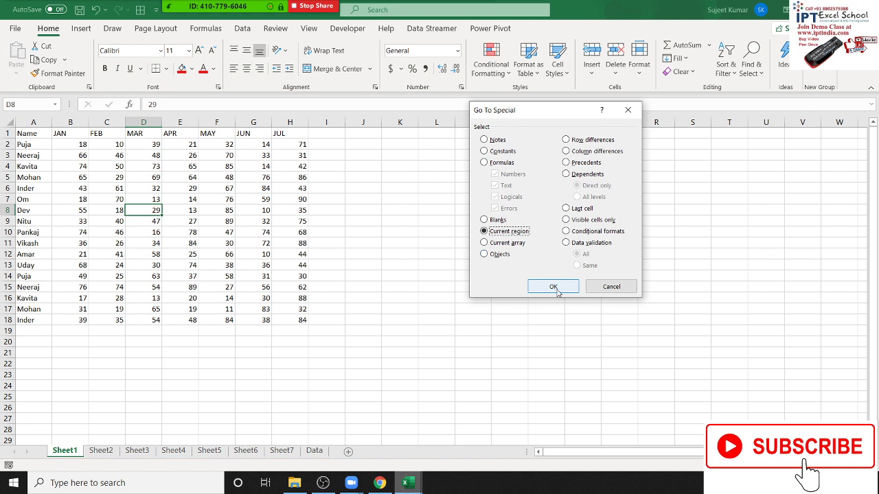
pyautogui.click(553, 287)
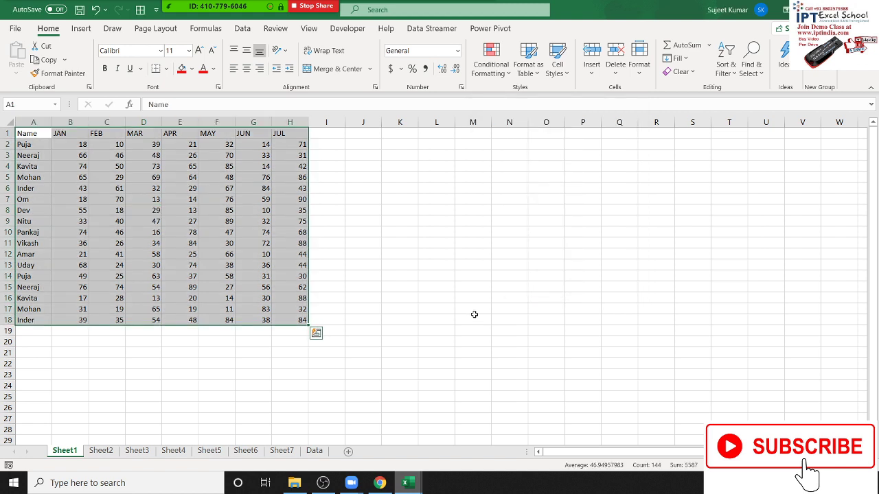
# Step: Insert a blank row 9 above Nitu
pyautogui.click(117, 176)
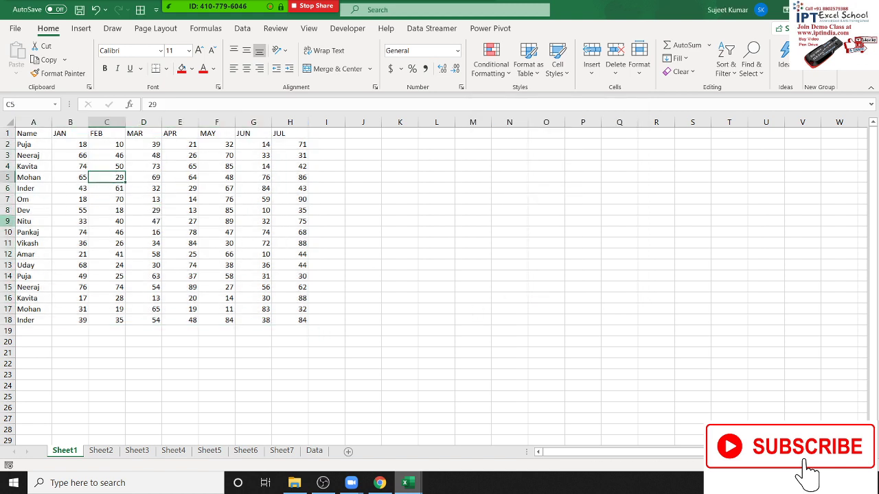
pyautogui.click(7, 221)
pyautogui.hotkey('ctrl', 'shift', '+')
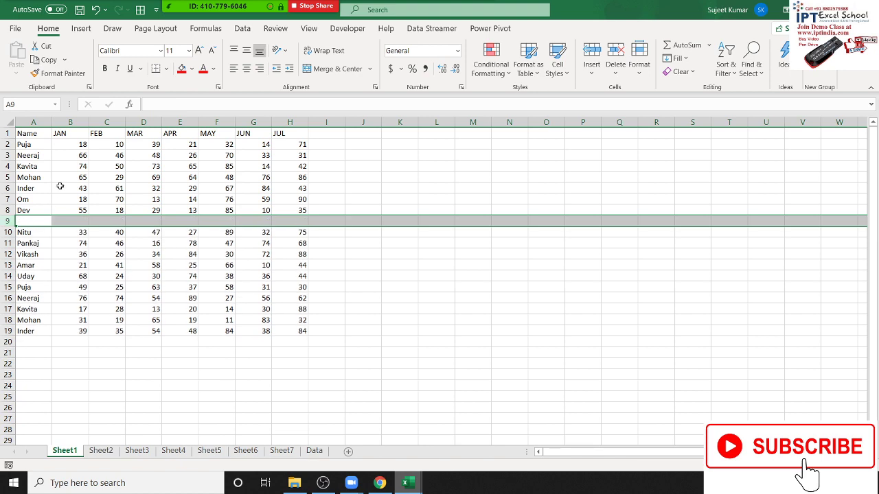
# Step: Select the upper block's current region, then delete empty row 9 with Ctrl+-
pyautogui.click(60, 186)
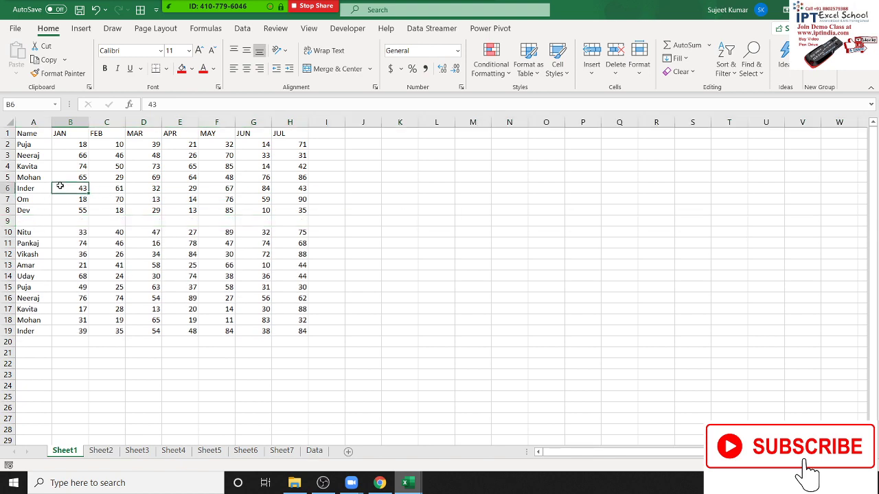
pyautogui.hotkey('ctrl', 'a')
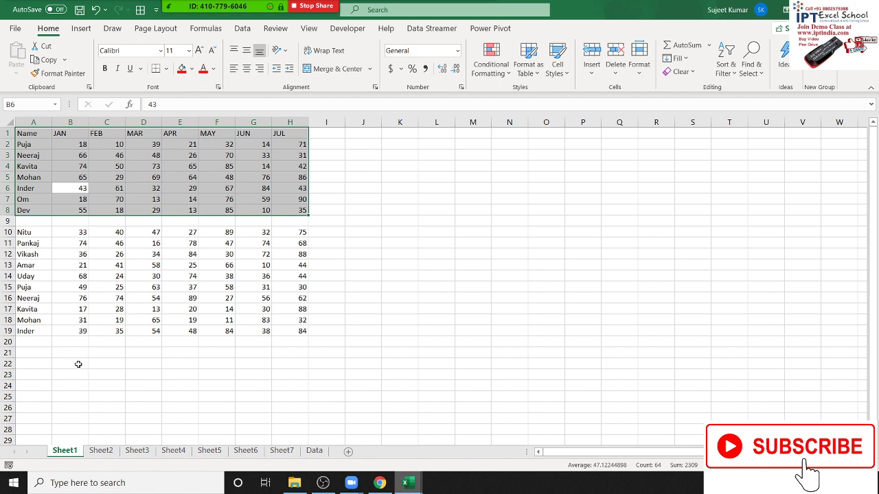
pyautogui.click(47, 221)
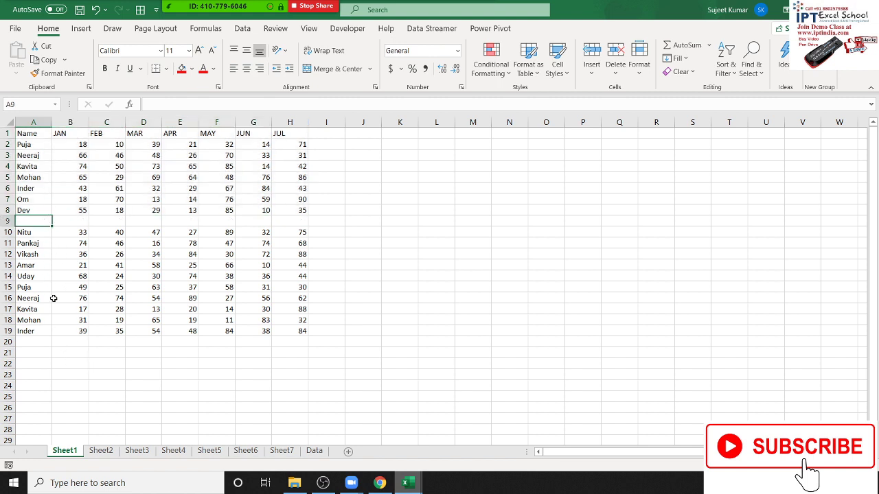
pyautogui.hotkey('shift', 'space')
pyautogui.hotkey('ctrl', '-')
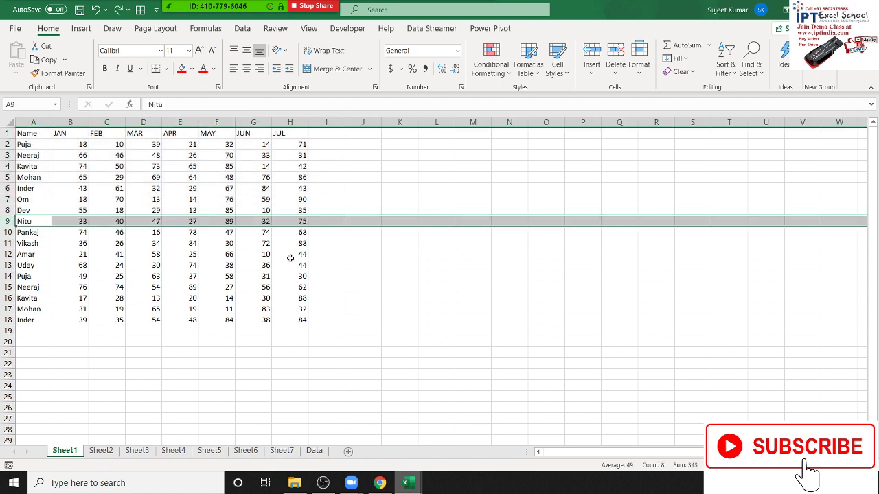
pyautogui.click(291, 257)
pyautogui.moveTo(295, 134); pyautogui.dragTo(290, 144)
# Step: Select the whole table from A1 to the JUL column, then pick cells D9 and H8
pyautogui.click(33, 134)
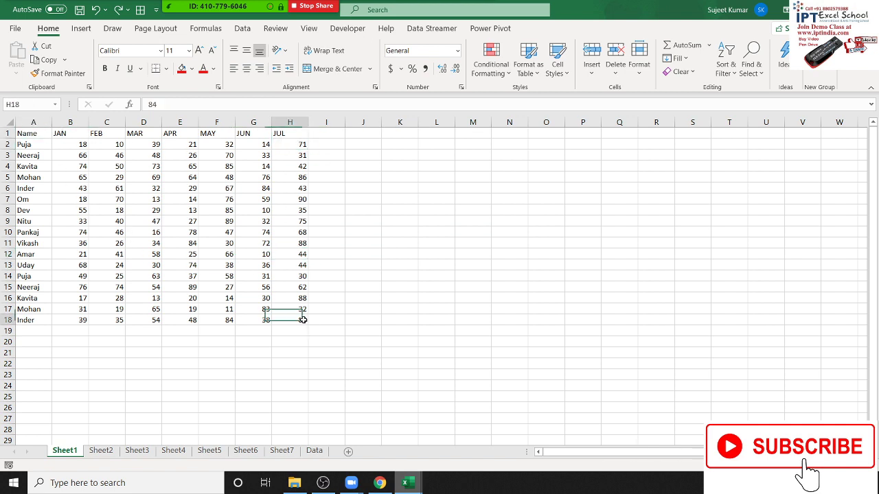
pyautogui.moveTo(302, 320); pyautogui.dragTo(30, 133)
pyautogui.click(89, 185)
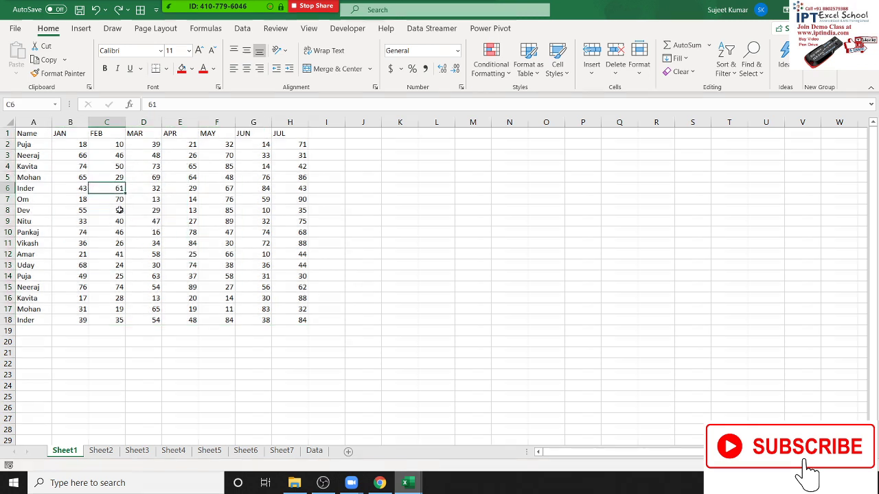
pyautogui.click(136, 218)
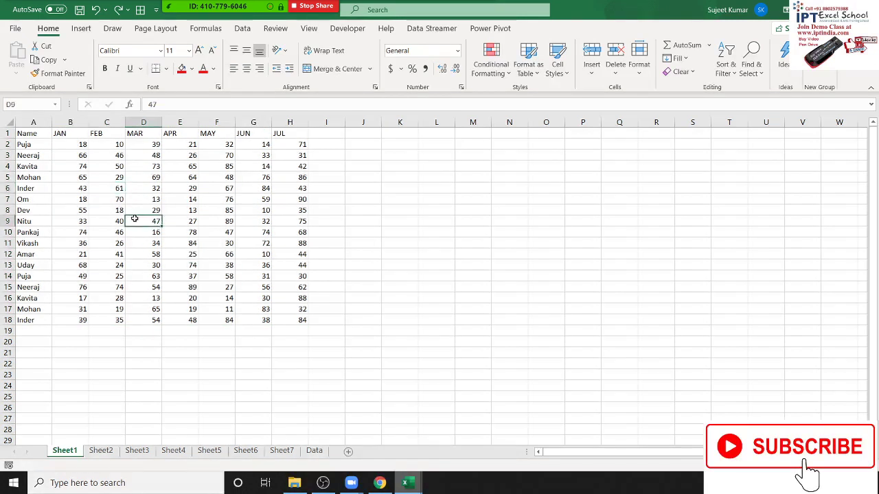
pyautogui.click(284, 212)
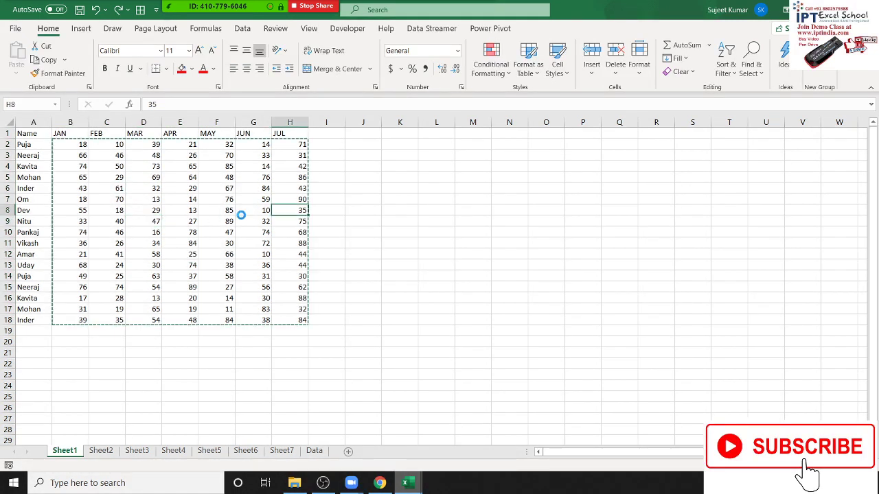
# Step: Undo twice to restore the blank row 9 above Nitu
pyautogui.hotkey('ctrl', 'z')
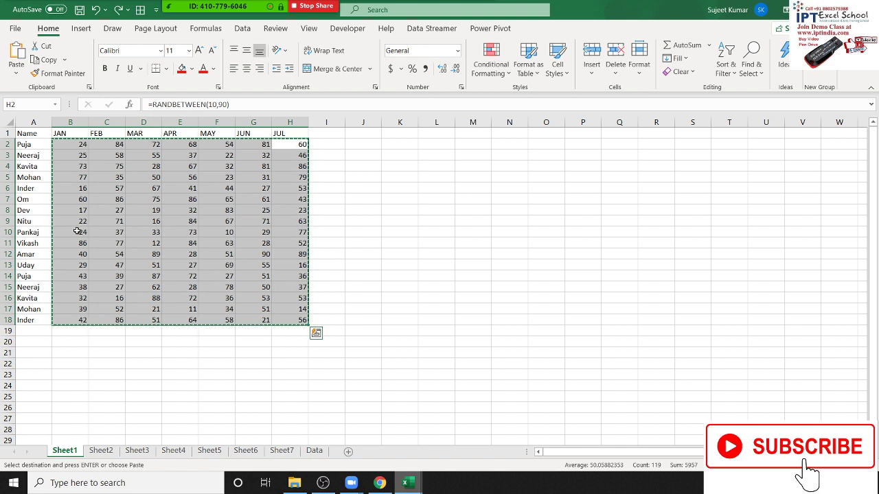
pyautogui.hotkey('ctrl', 'z')
pyautogui.click(106, 285)
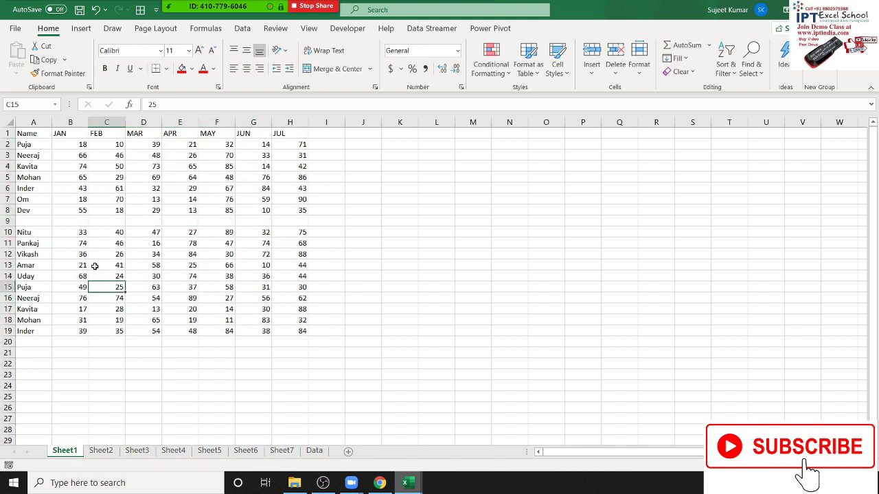
pyautogui.click(36, 136)
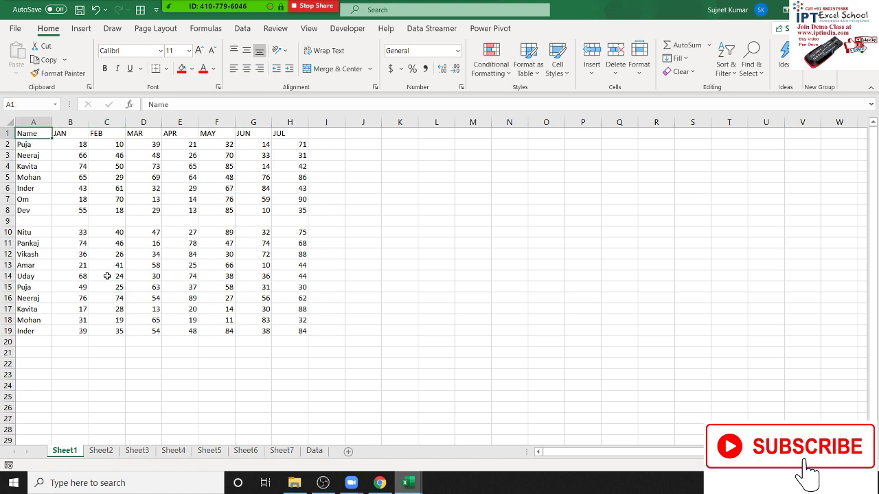
# Step: Select the table A1:H19, then delete the empty row 9
pyautogui.keyDown('shift'); pyautogui.click(306, 332); pyautogui.keyUp('shift')
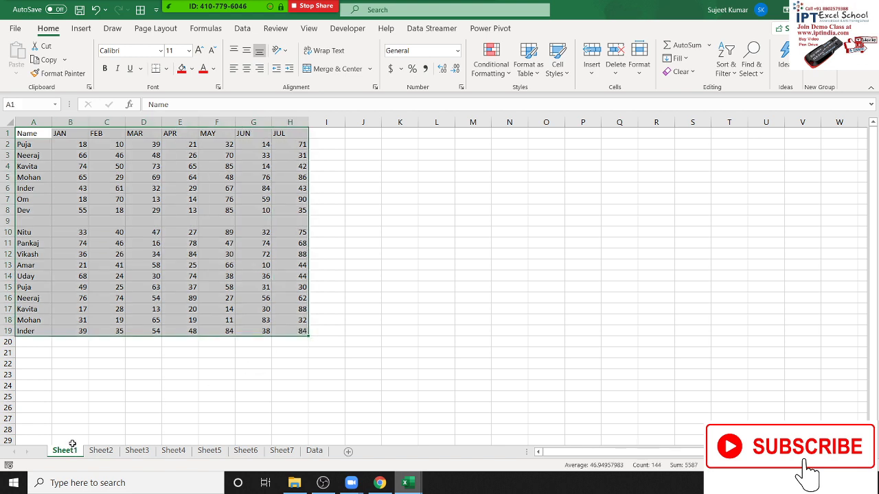
pyautogui.click(103, 298)
pyautogui.click(32, 132)
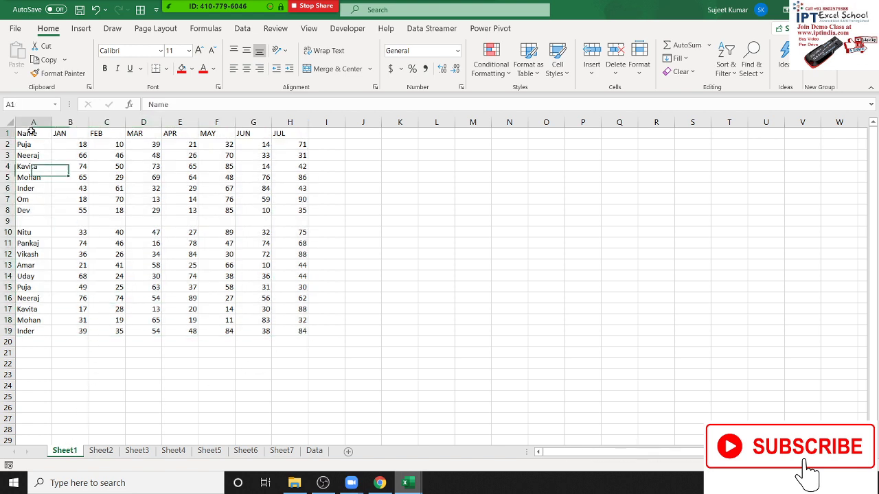
pyautogui.keyDown('shift'); pyautogui.click(284, 330); pyautogui.keyUp('shift')
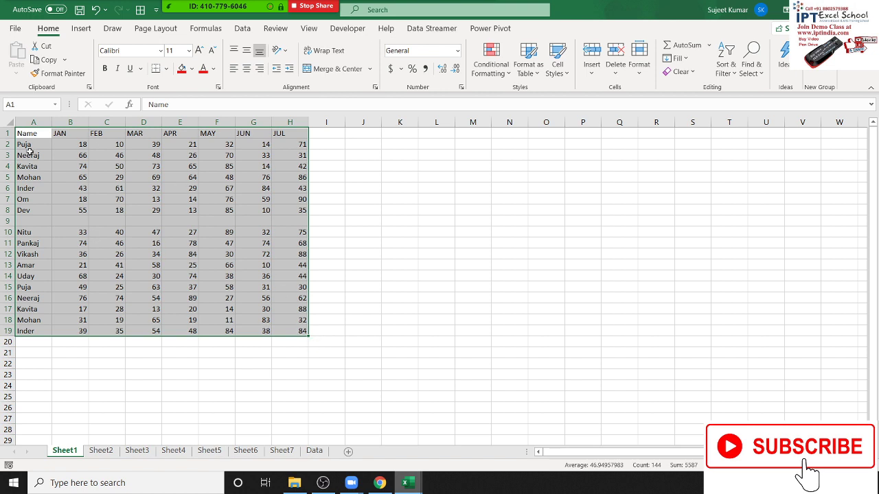
pyautogui.click(73, 216)
pyautogui.click(6, 221)
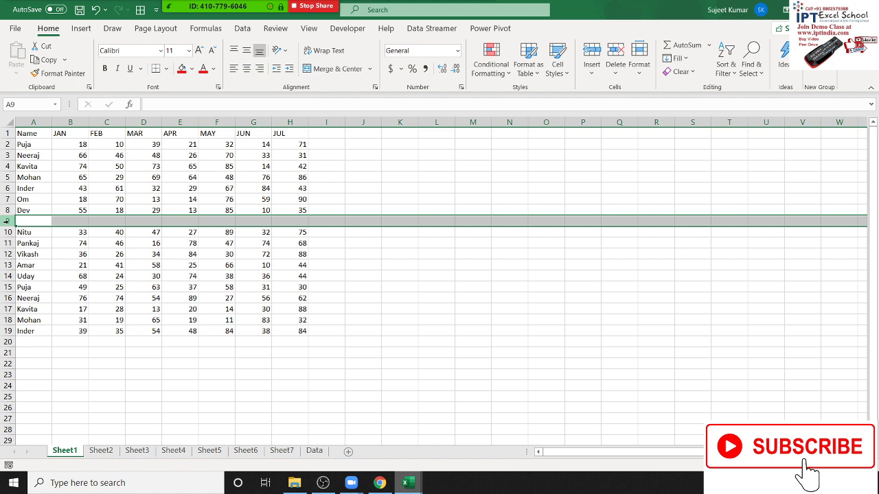
pyautogui.hotkey('ctrl', '-')
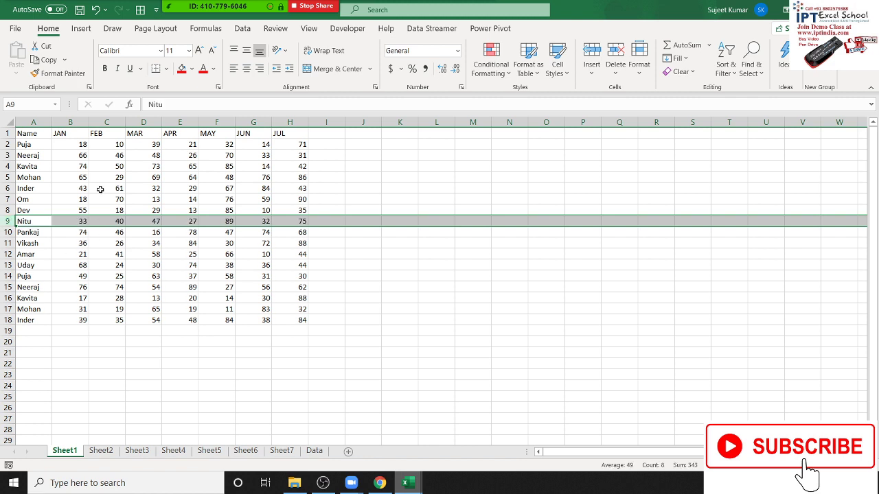
pyautogui.click(100, 189)
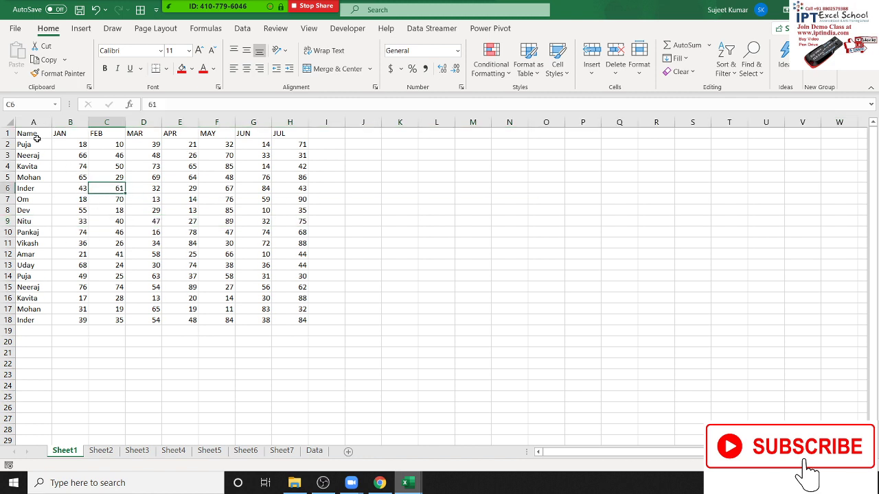
pyautogui.click(34, 146)
pyautogui.click(30, 134)
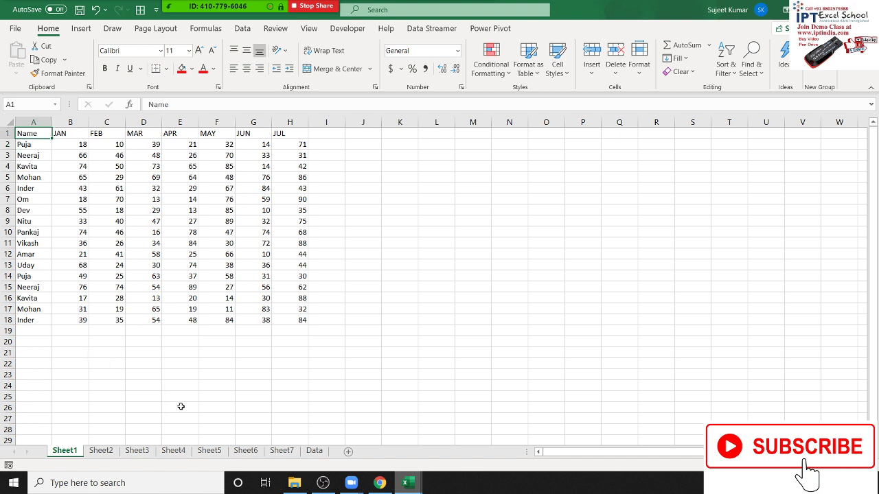
pyautogui.hotkey('ctrl', 'Down')
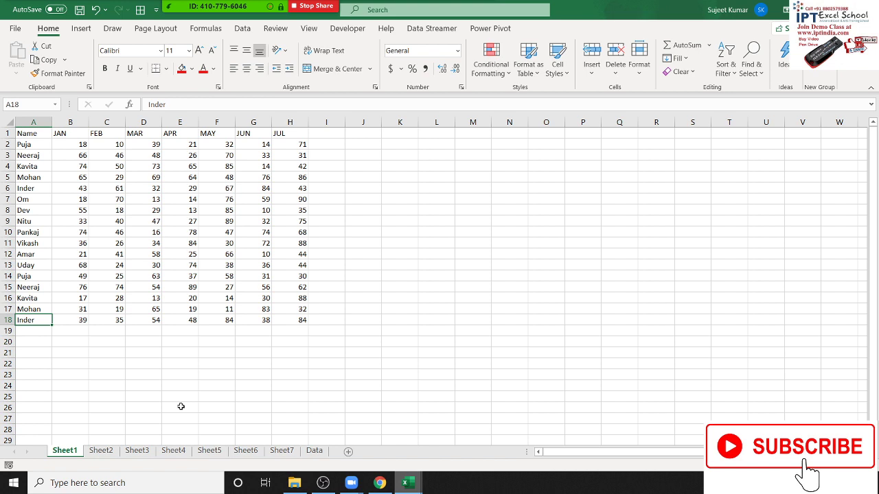
pyautogui.hotkey('ctrl', 'Right')
pyautogui.hotkey('ctrl', 'Up')
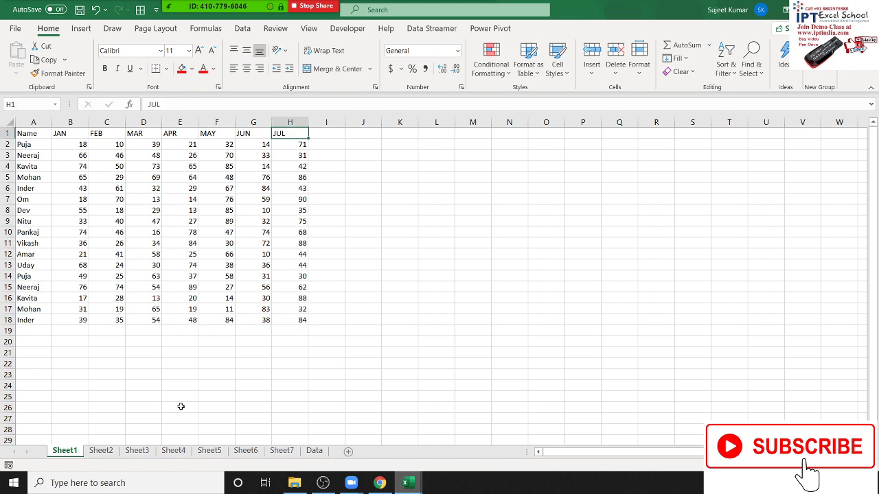
pyautogui.hotkey('ctrl', 'Left')
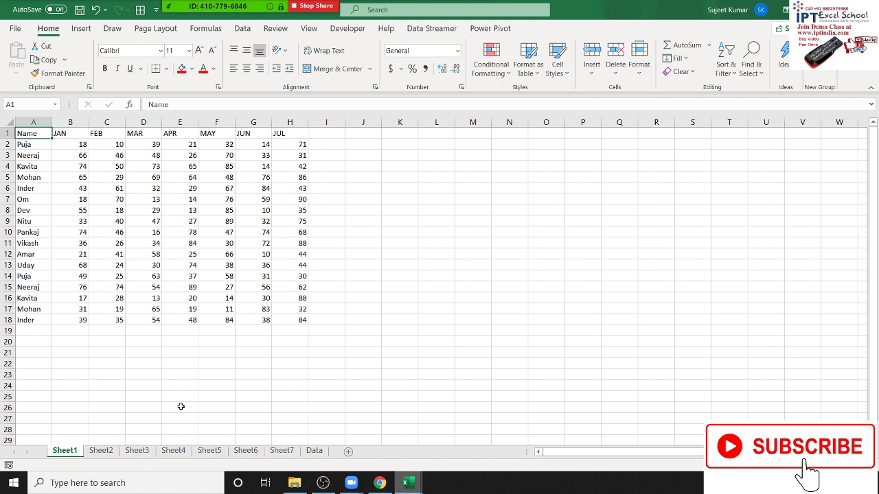
pyautogui.hotkey('ctrl', 'Down')
pyautogui.hotkey('ctrl', 'Right')
pyautogui.hotkey('ctrl', 'Up')
pyautogui.hotkey('ctrl', 'Left')
pyautogui.hotkey('ctrl', 'Down')
pyautogui.hotkey('ctrl', 'Right')
pyautogui.hotkey('ctrl', 'Up')
pyautogui.hotkey('ctrl', 'Left')
pyautogui.hotkey('ctrl', 'Down')
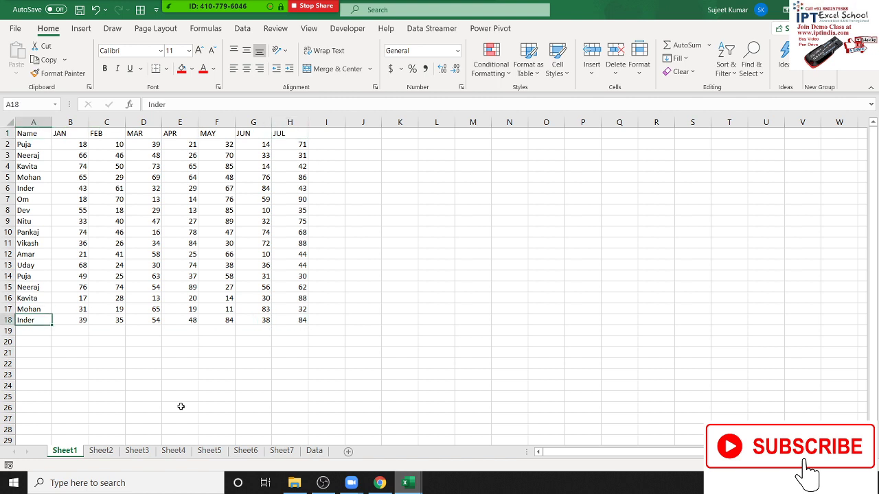
pyautogui.hotkey('ctrl', 'Right')
pyautogui.hotkey('ctrl', 'Up')
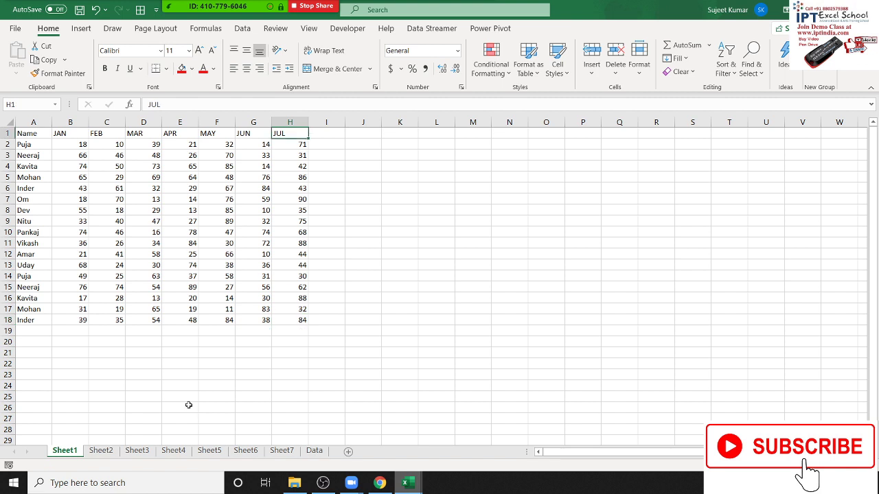
pyautogui.click(38, 136)
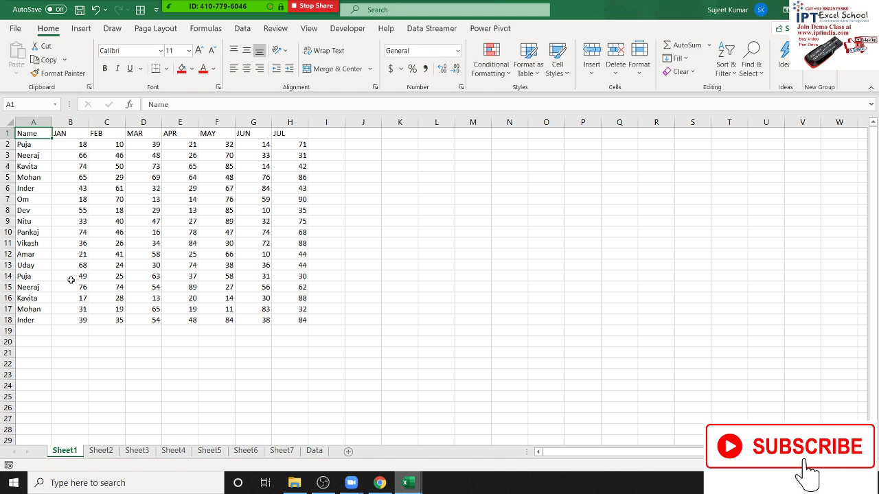
pyautogui.hotkey('ctrl', 'shift', 'Right')
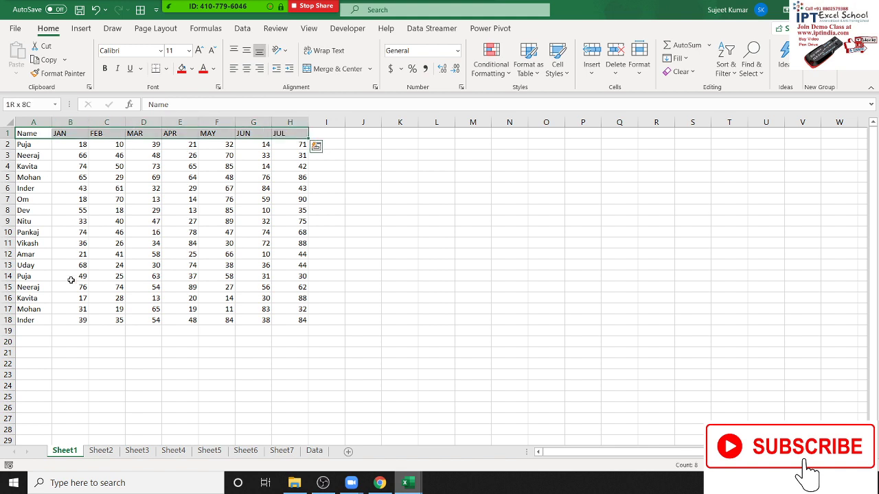
pyautogui.hotkey('ctrl', 'shift', 'Down')
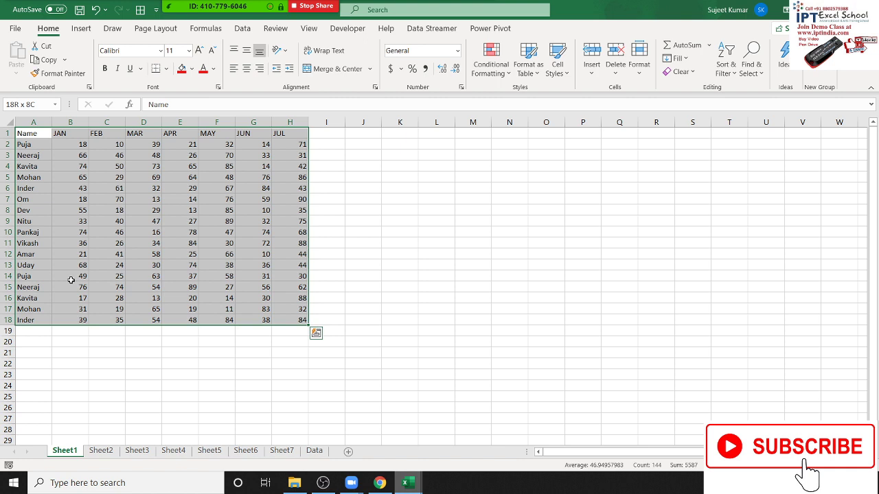
pyautogui.hotkey('ctrl', 'Home')
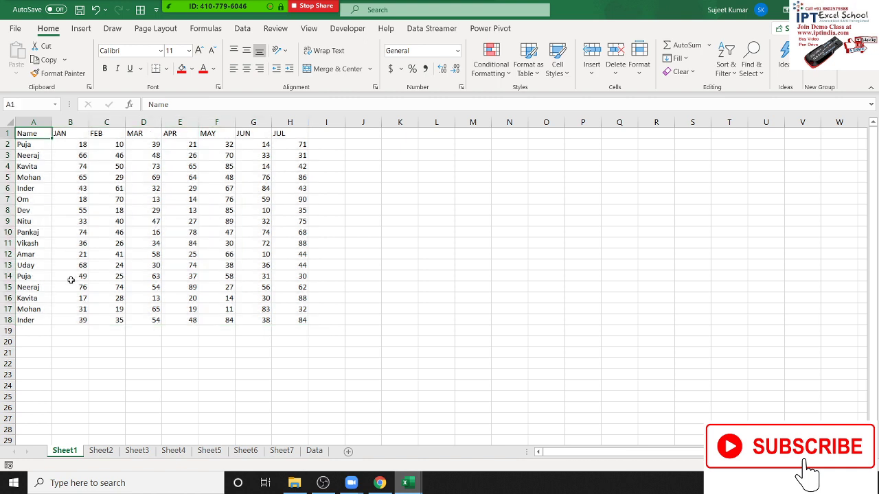
pyautogui.hotkey('ctrl', 'shift', 'Right')
pyautogui.hotkey('ctrl', 'shift', 'Down')
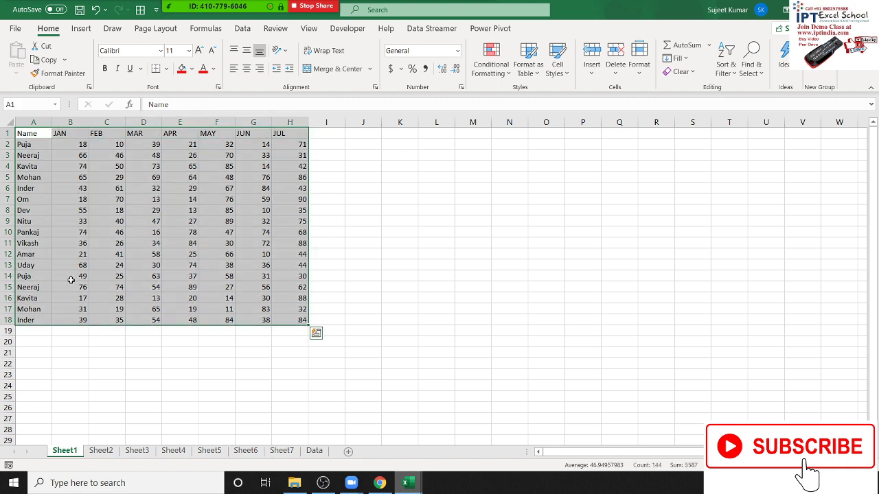
pyautogui.click(34, 201)
pyautogui.press('Delete')
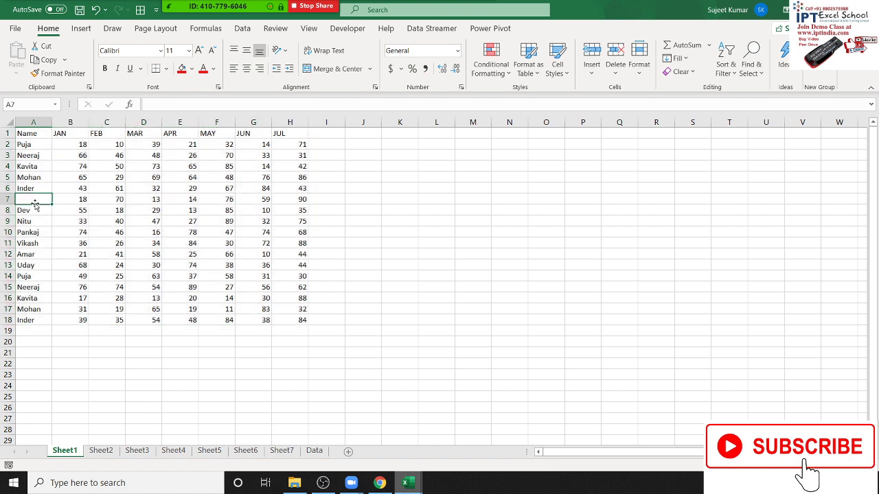
pyautogui.hotkey('ctrl', 'Up')
pyautogui.hotkey('ctrl', 'Up')
pyautogui.hotkey('ctrl', 'Down')
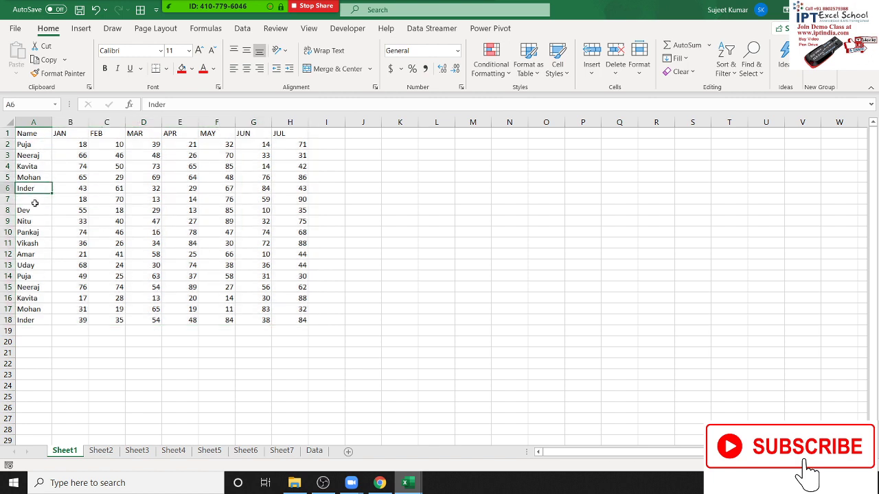
pyautogui.hotkey('ctrl', 'z')
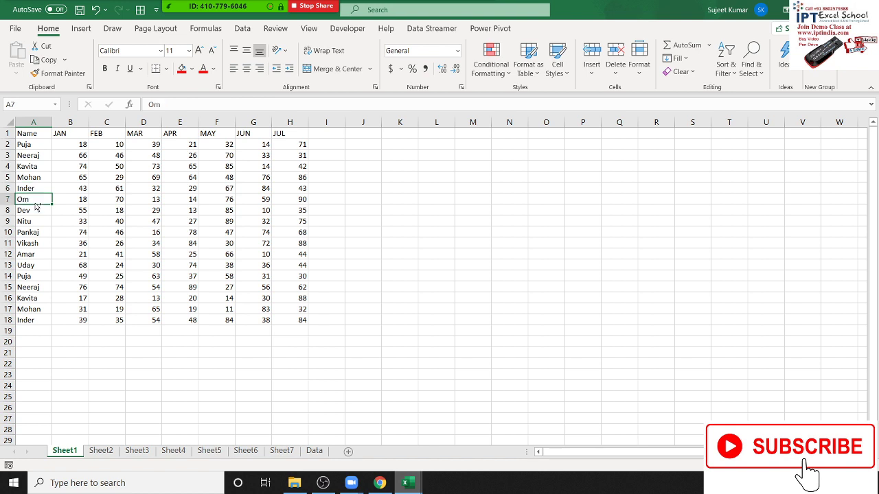
pyautogui.moveTo(44, 136); pyautogui.dragTo(293, 317)
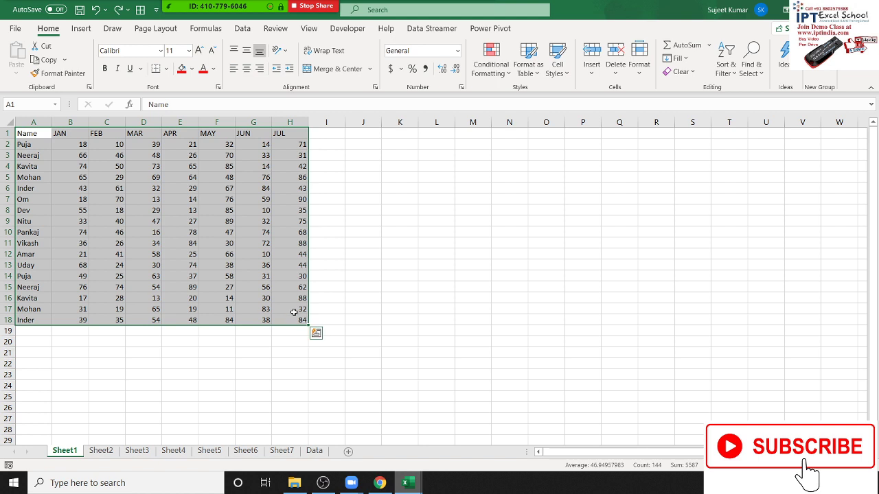
pyautogui.click(281, 206)
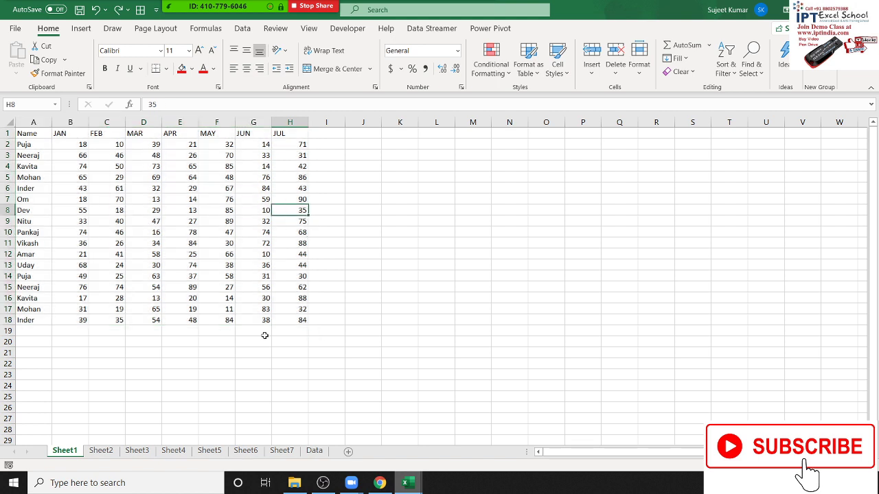
pyautogui.moveTo(74, 209); pyautogui.dragTo(70, 177)
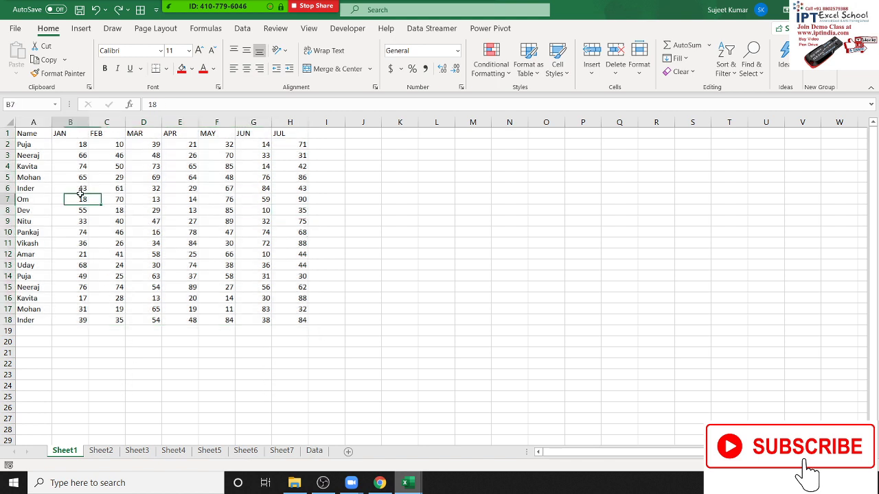
pyautogui.click(75, 157)
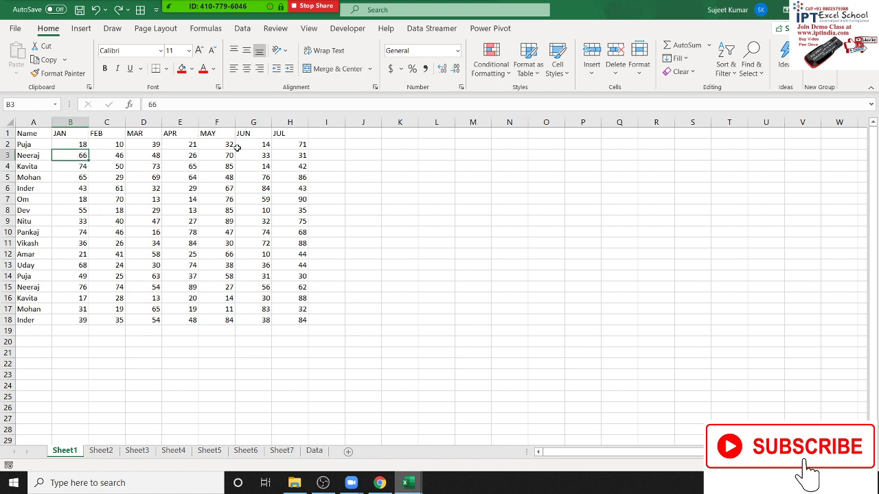
pyautogui.click(83, 137)
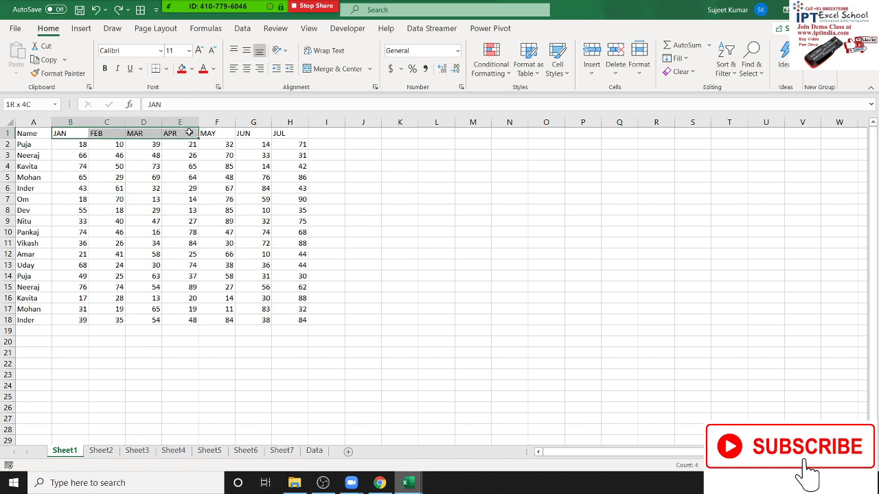
pyautogui.moveTo(83, 138); pyautogui.dragTo(193, 133)
pyautogui.hotkey('ctrl', 'q')
pyautogui.click(76, 143)
pyautogui.click(72, 134)
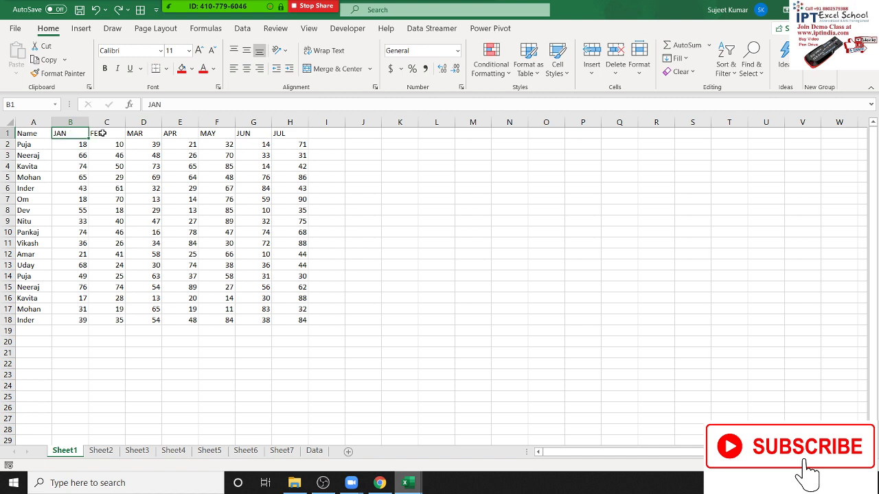
pyautogui.keyDown('ctrl'); pyautogui.click(107, 132); pyautogui.keyUp('ctrl')
pyautogui.keyDown('ctrl'); pyautogui.click(144, 133); pyautogui.keyUp('ctrl')
pyautogui.keyDown('ctrl'); pyautogui.click(217, 155); pyautogui.keyUp('ctrl')
pyautogui.keyDown('ctrl'); pyautogui.click(217, 199); pyautogui.keyUp('ctrl')
pyautogui.keyDown('ctrl'); pyautogui.click(144, 222); pyautogui.keyUp('ctrl')
pyautogui.keyDown('ctrl'); pyautogui.click(107, 210); pyautogui.keyUp('ctrl')
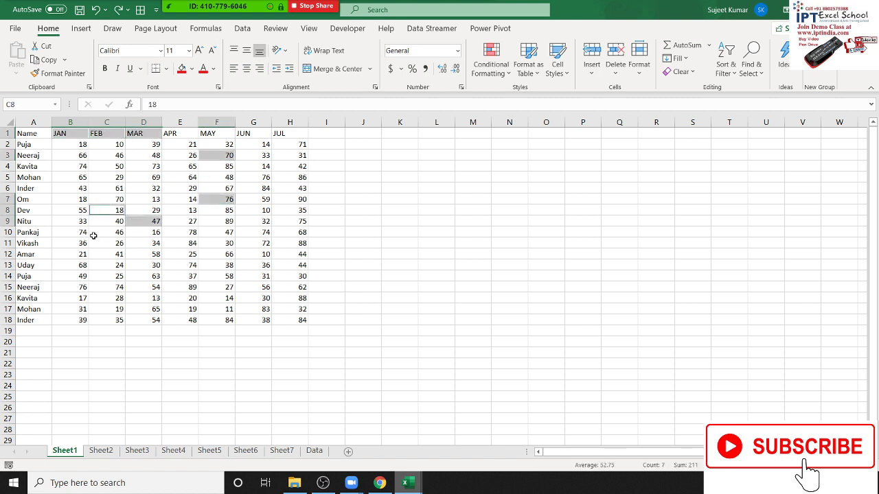
pyautogui.keyDown('ctrl'); pyautogui.click(107, 243); pyautogui.keyUp('ctrl')
pyautogui.keyDown('ctrl'); pyautogui.click(180, 254); pyautogui.keyUp('ctrl')
pyautogui.keyDown('ctrl'); pyautogui.click(217, 254); pyautogui.keyUp('ctrl')
pyautogui.keyDown('ctrl'); pyautogui.click(217, 265); pyautogui.keyUp('ctrl')
pyautogui.keyDown('ctrl'); pyautogui.click(217, 243); pyautogui.keyUp('ctrl')
pyautogui.keyDown('ctrl'); pyautogui.click(253, 221); pyautogui.keyUp('ctrl')
pyautogui.keyDown('ctrl'); pyautogui.click(253, 210); pyautogui.keyUp('ctrl')
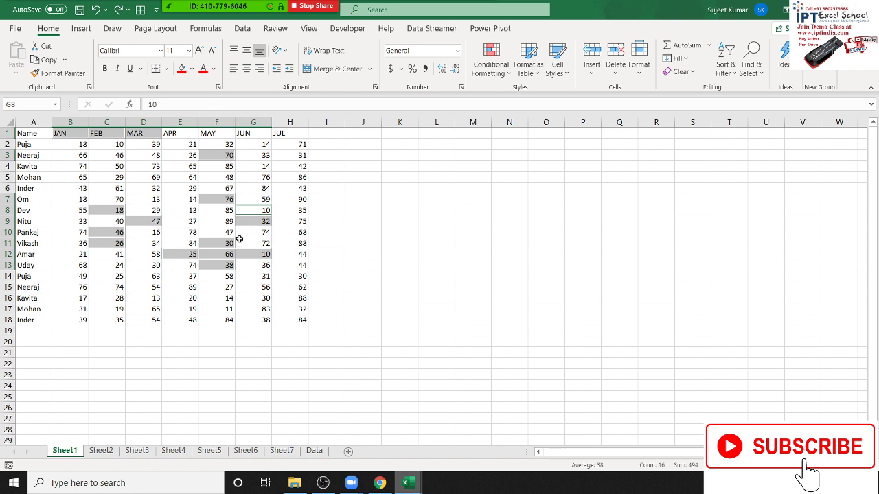
pyautogui.hotkey('ctrl', 'c')
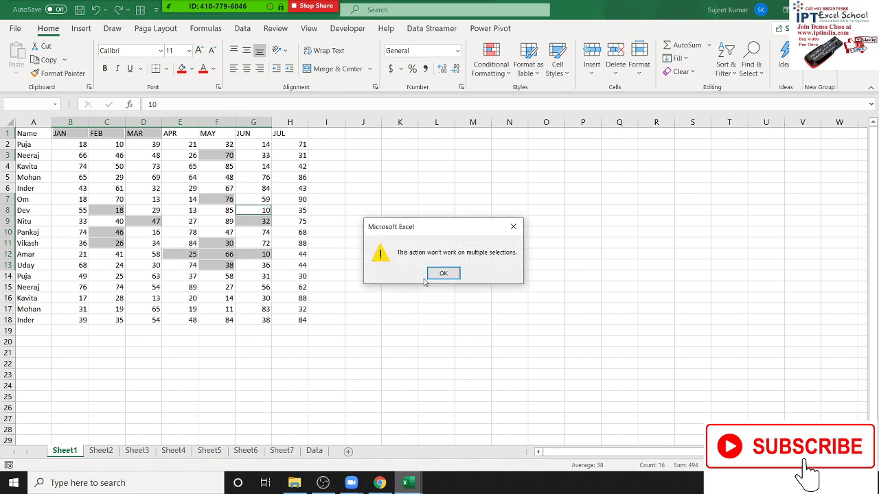
pyautogui.click(437, 274)
pyautogui.click(177, 169)
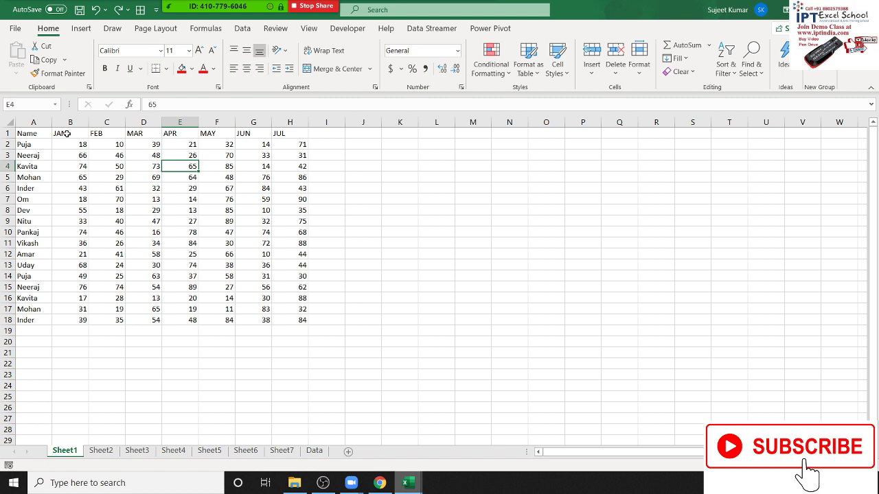
# Step: Copy B1:D1, B6:D6, B10:D10 and B14:D14 together and paste them at L1
pyautogui.moveTo(66, 133); pyautogui.dragTo(131, 130)
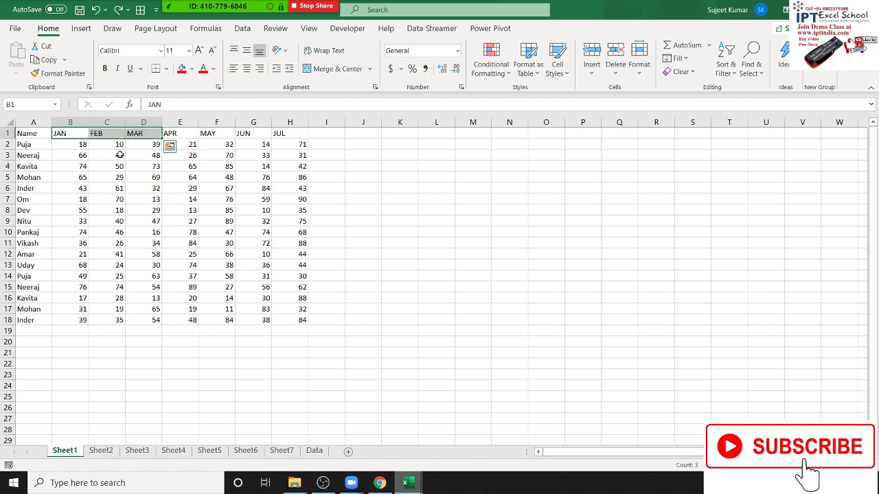
pyautogui.keyDown('ctrl'); pyautogui.moveTo(79, 190); pyautogui.dragTo(138, 191); pyautogui.keyUp('ctrl')
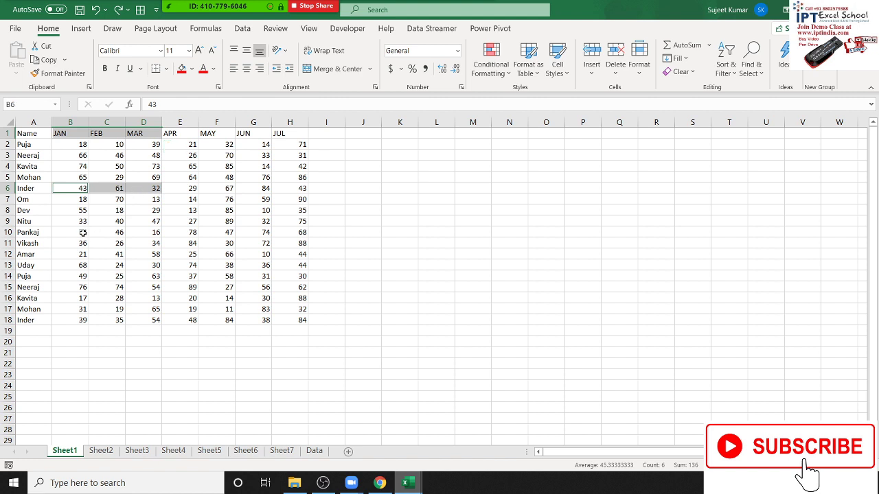
pyautogui.keyDown('ctrl'); pyautogui.moveTo(82, 233); pyautogui.dragTo(141, 233); pyautogui.keyUp('ctrl')
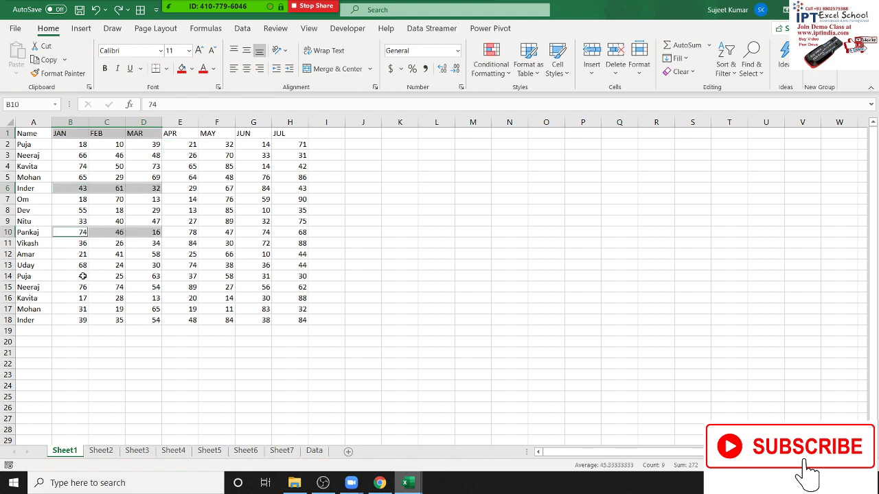
pyautogui.keyDown('ctrl'); pyautogui.moveTo(82, 276); pyautogui.dragTo(141, 276); pyautogui.keyUp('ctrl')
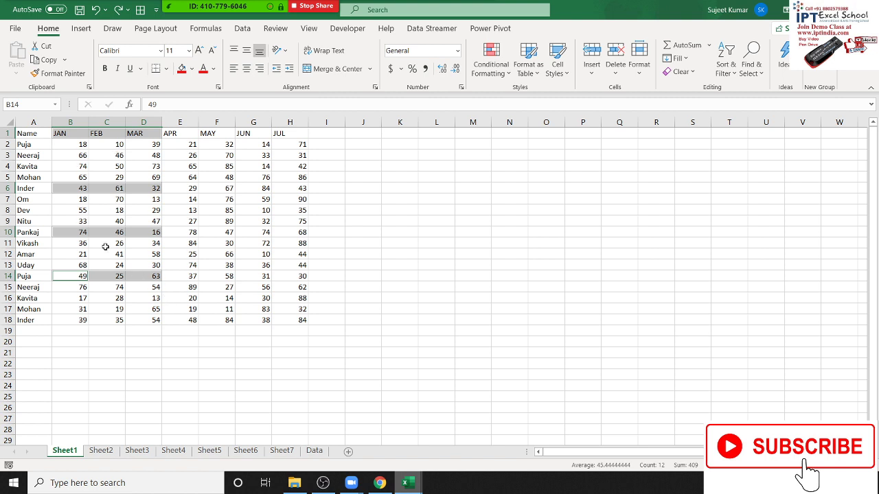
pyautogui.hotkey('ctrl', 'c')
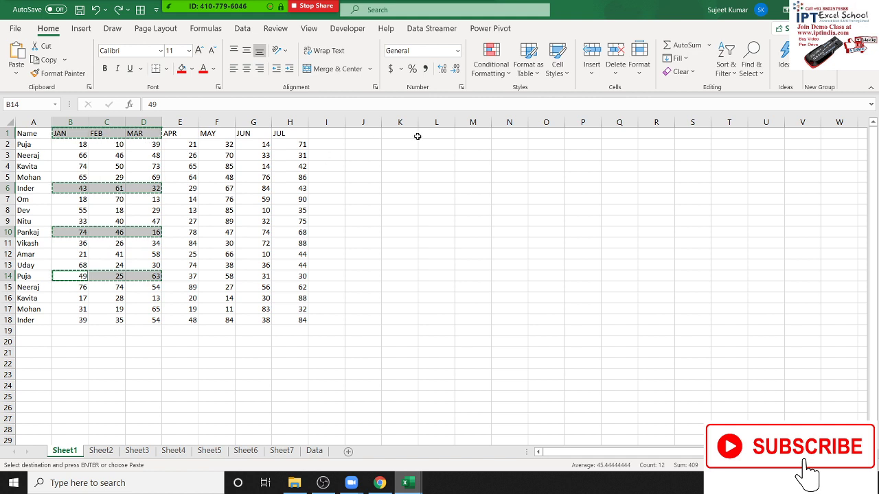
pyautogui.click(440, 134)
pyautogui.hotkey('ctrl', 'v')
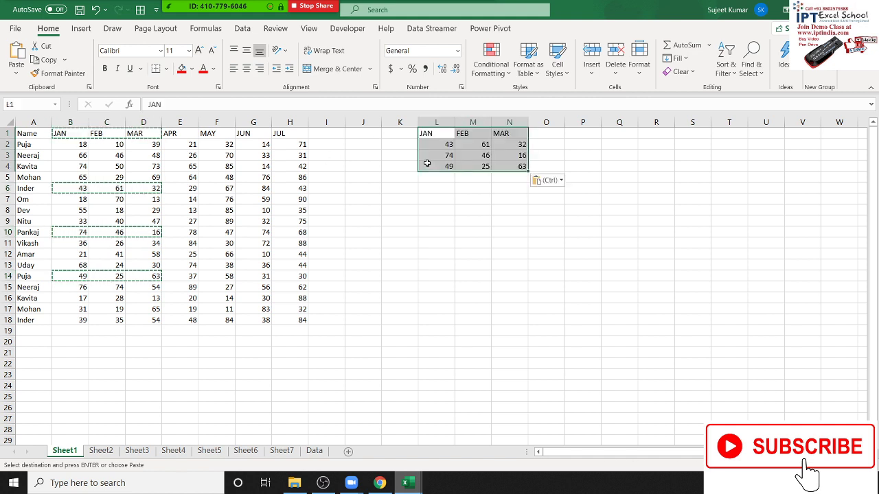
pyautogui.press('ctrl')
pyautogui.press('Escape')
# Step: Try copying a mismatched multi-selection (B1:D1, B5:D5, B8:D8, B11) and dismiss the warning
pyautogui.click(213, 180)
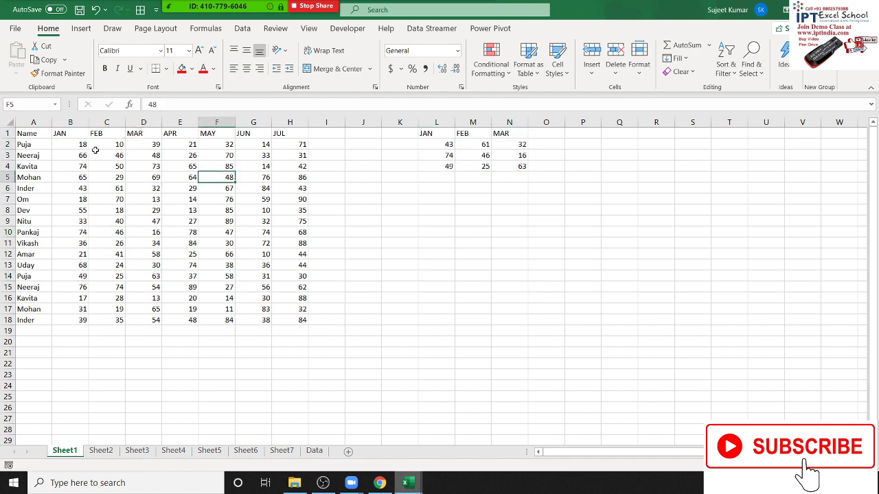
pyautogui.moveTo(65, 134); pyautogui.dragTo(135, 136)
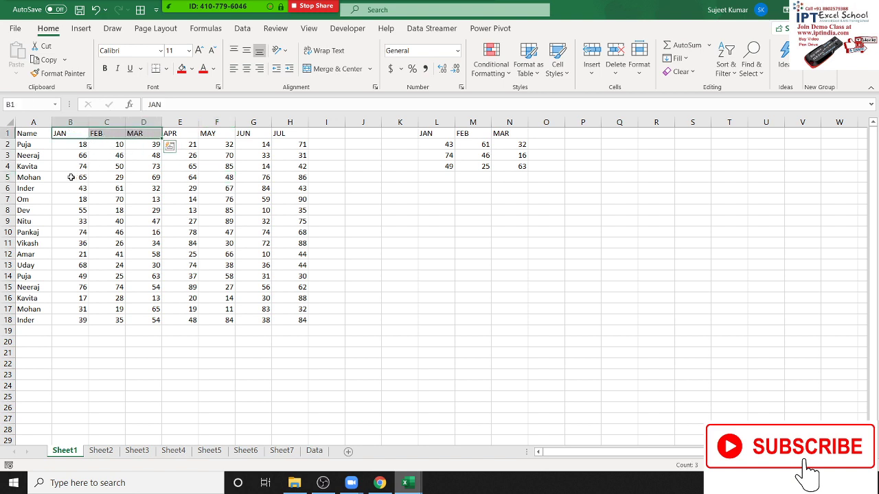
pyautogui.moveTo(72, 177); pyautogui.dragTo(137, 180)
pyautogui.moveTo(60, 212); pyautogui.dragTo(128, 212)
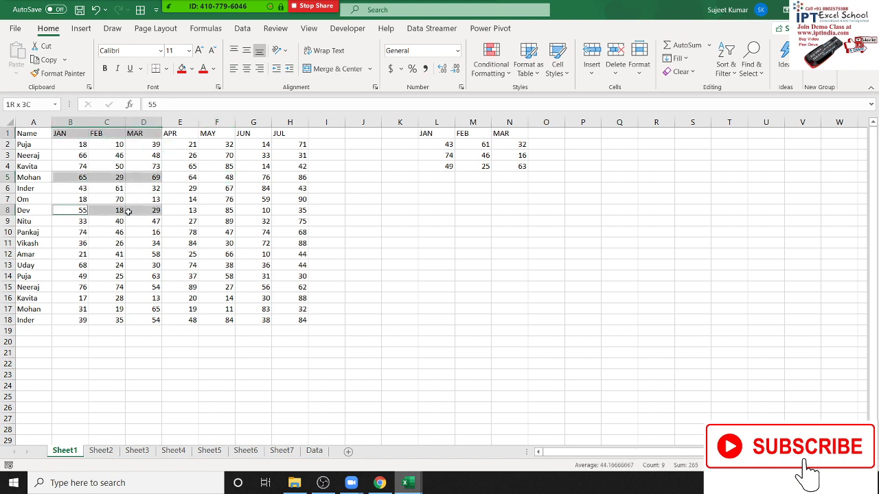
pyautogui.keyDown('ctrl'); pyautogui.click(77, 245); pyautogui.keyUp('ctrl')
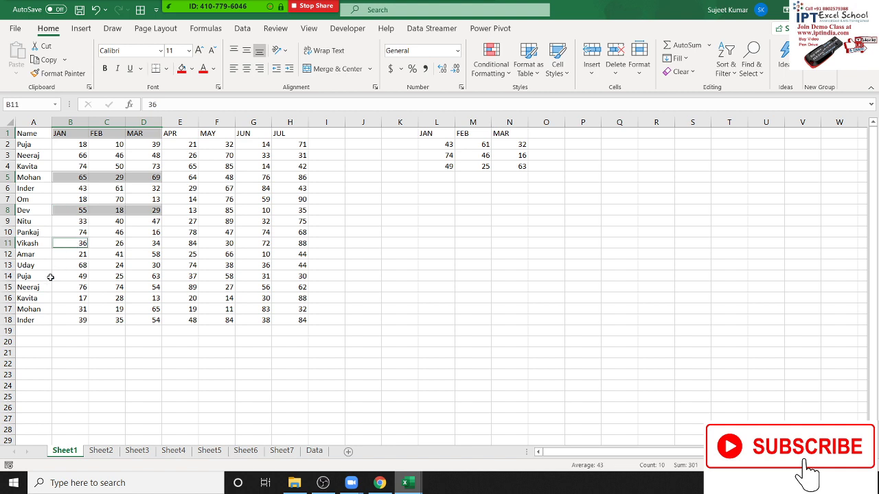
pyautogui.hotkey('ctrl', 'c')
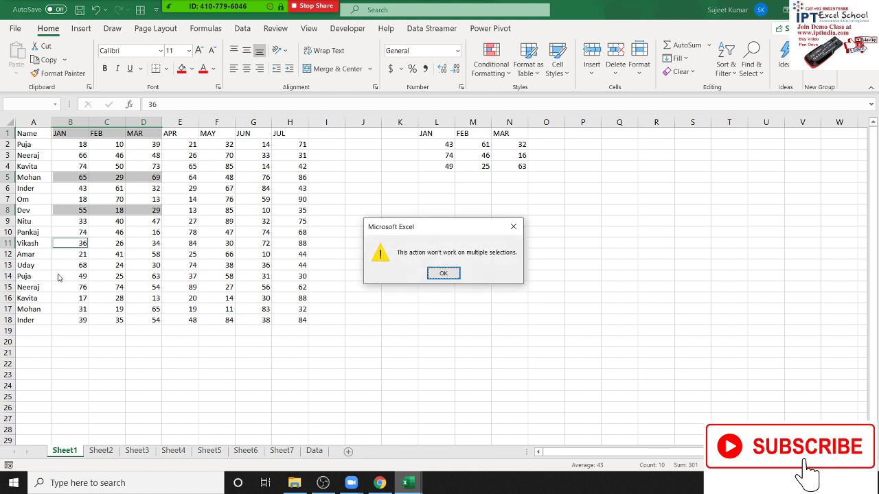
pyautogui.press('Return')
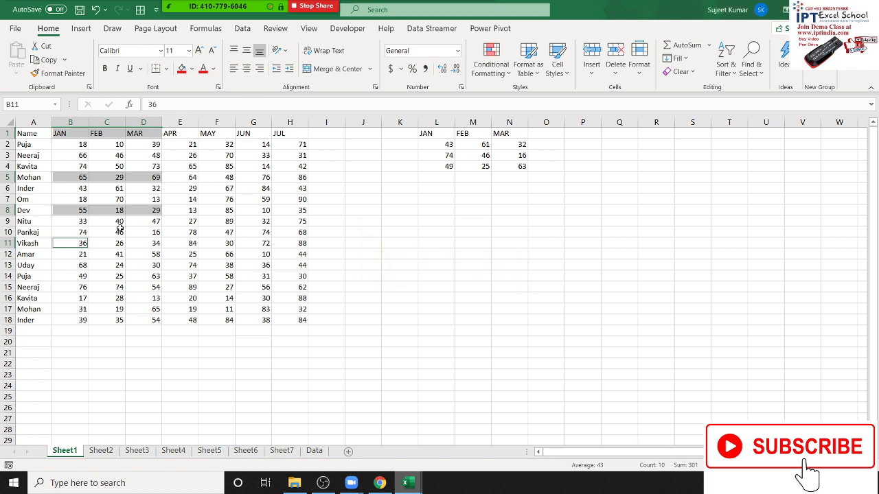
pyautogui.click(119, 228)
pyautogui.moveTo(75, 144); pyautogui.dragTo(77, 199)
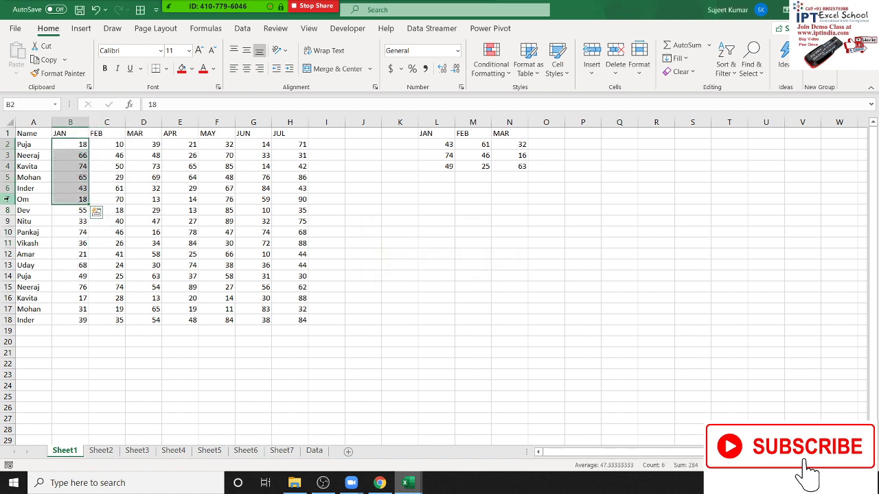
# Step: Add APR and JUN rows 2–7 to the JAN selection, copy them, and paste at L6
pyautogui.keyDown('ctrl'); pyautogui.moveTo(179, 147); pyautogui.dragTo(186, 202); pyautogui.keyUp('ctrl')
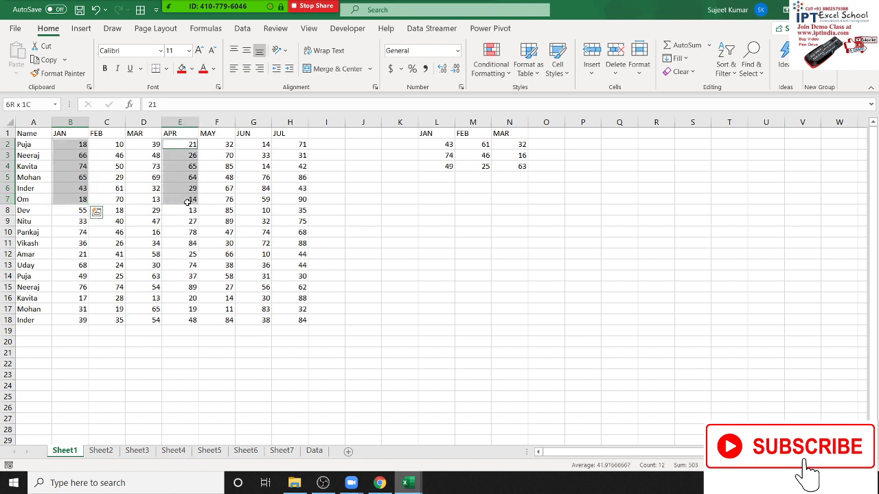
pyautogui.keyDown('ctrl'); pyautogui.moveTo(252, 144); pyautogui.dragTo(259, 197); pyautogui.keyUp('ctrl')
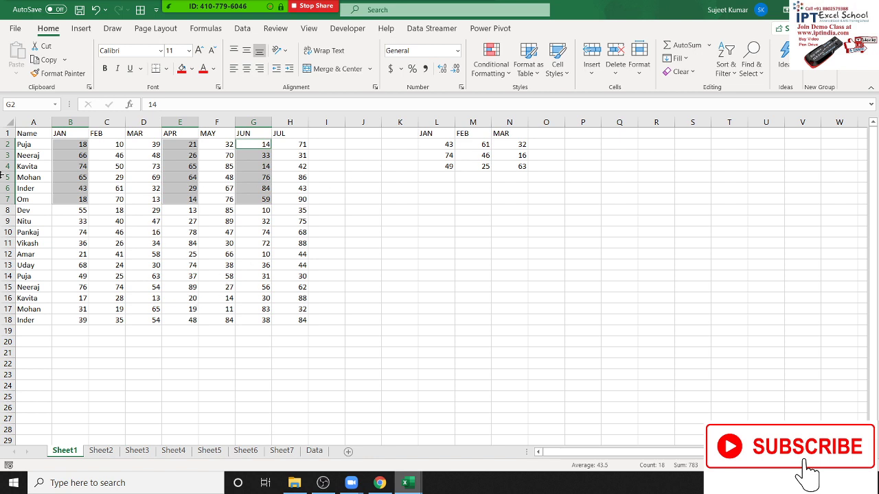
pyautogui.hotkey('ctrl', 'c')
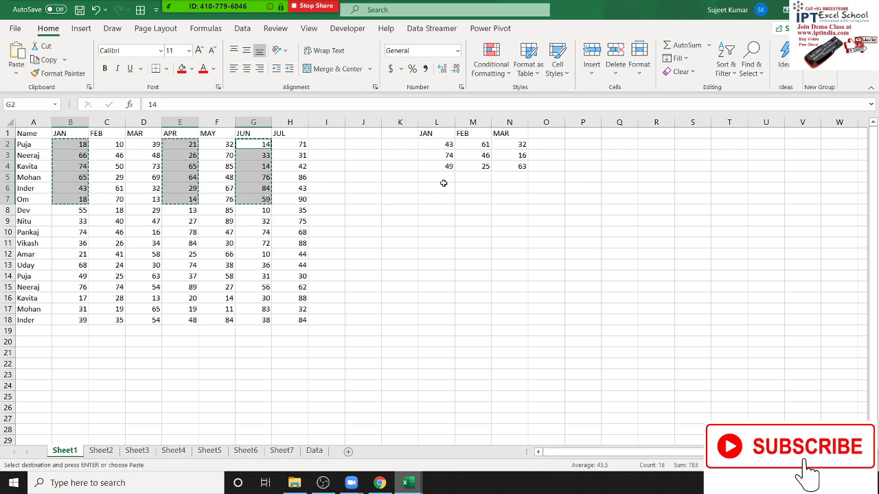
pyautogui.click(440, 187)
pyautogui.hotkey('ctrl', 'v')
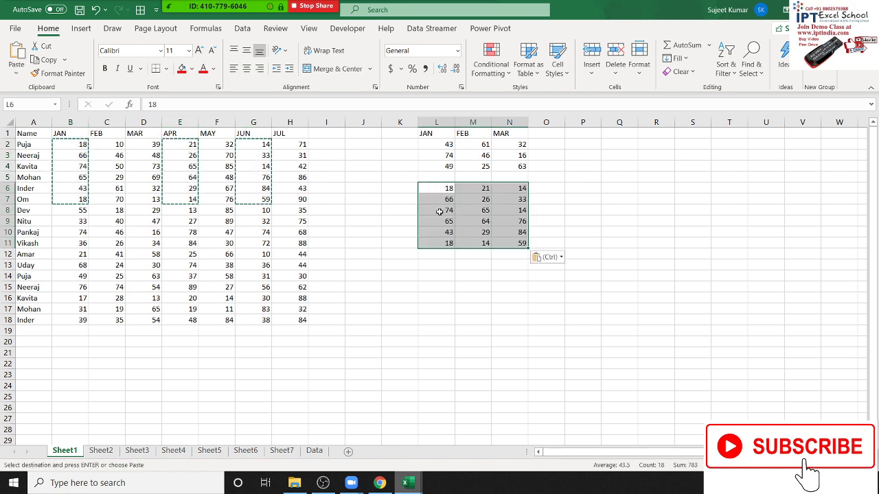
# Step: Cancel the copy and clear all contents of columns L through N
pyautogui.click(370, 180)
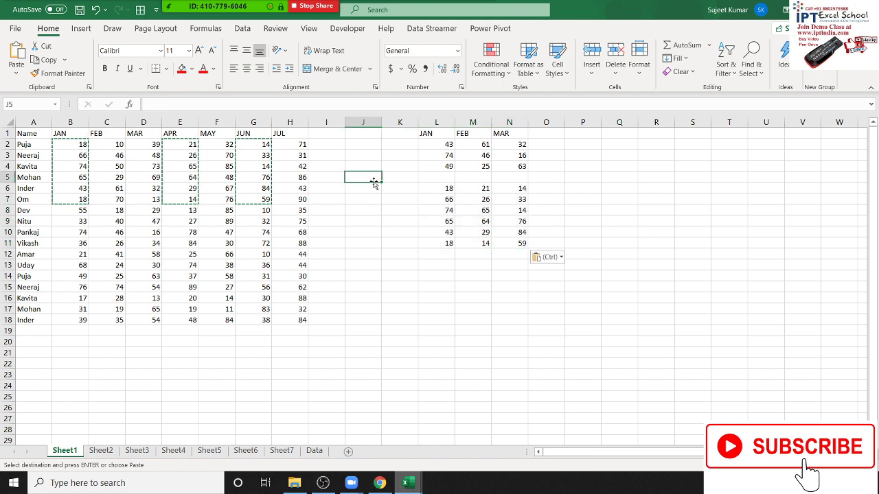
pyautogui.press('Escape')
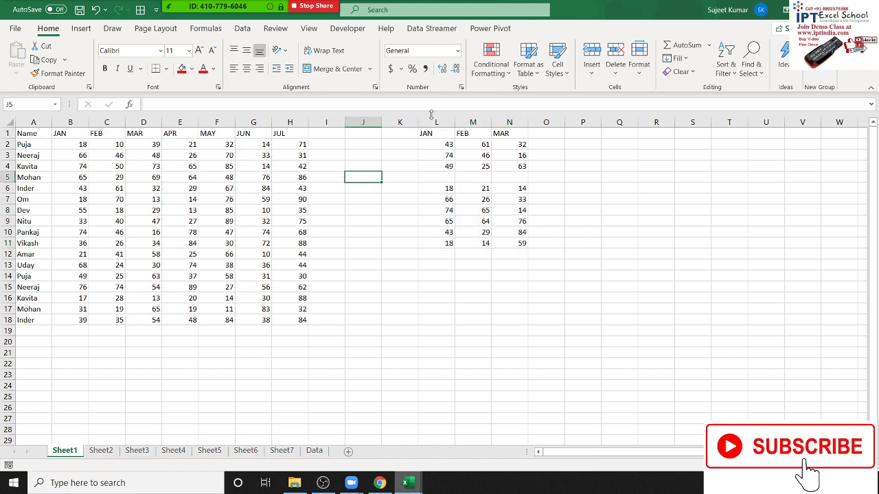
pyautogui.moveTo(432, 121); pyautogui.dragTo(512, 121)
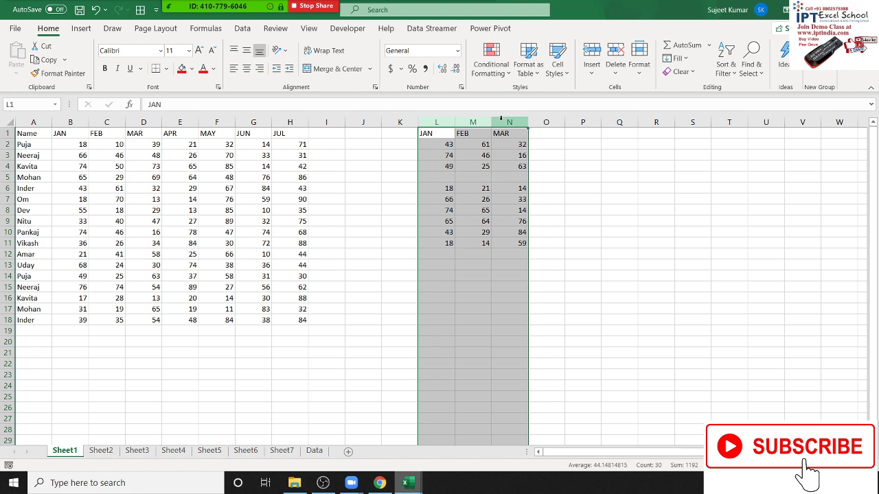
pyautogui.press('Delete')
pyautogui.click(313, 245)
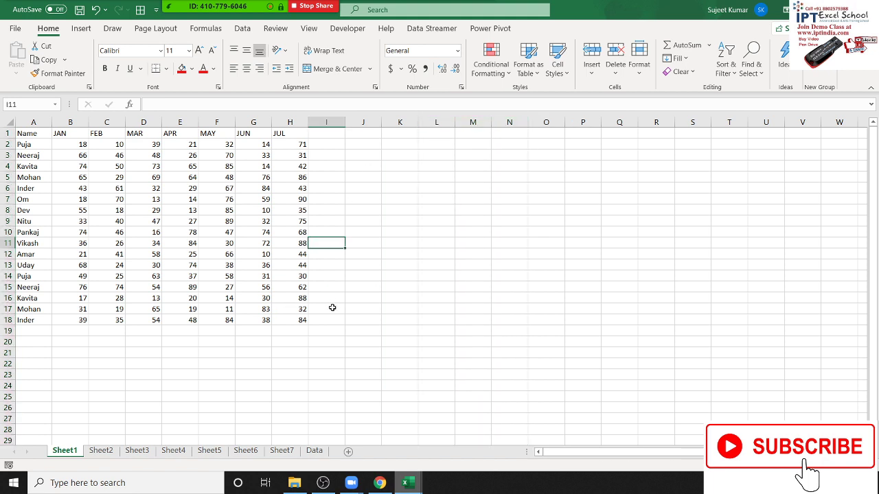
# Step: Copy the Name and Sales table A1:B18 on Sheet2 with Sheet3 grouped
pyautogui.click(97, 453)
pyautogui.click(100, 298)
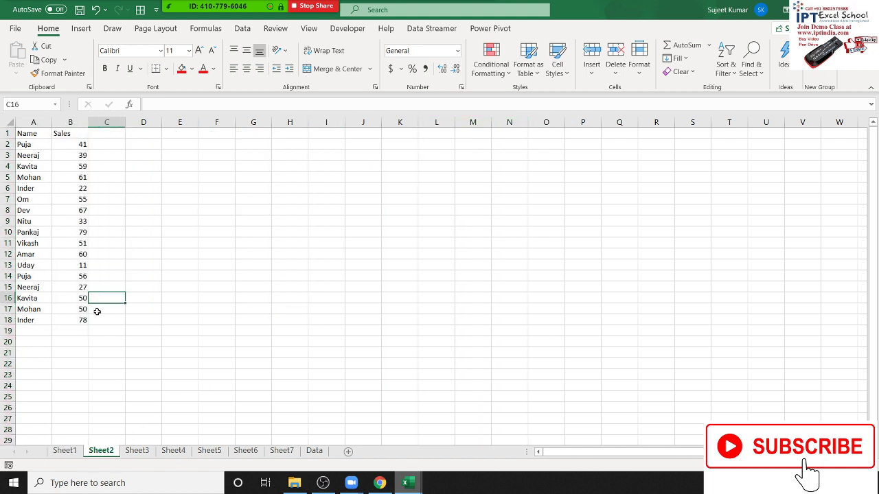
pyautogui.click(141, 453)
pyautogui.click(101, 453)
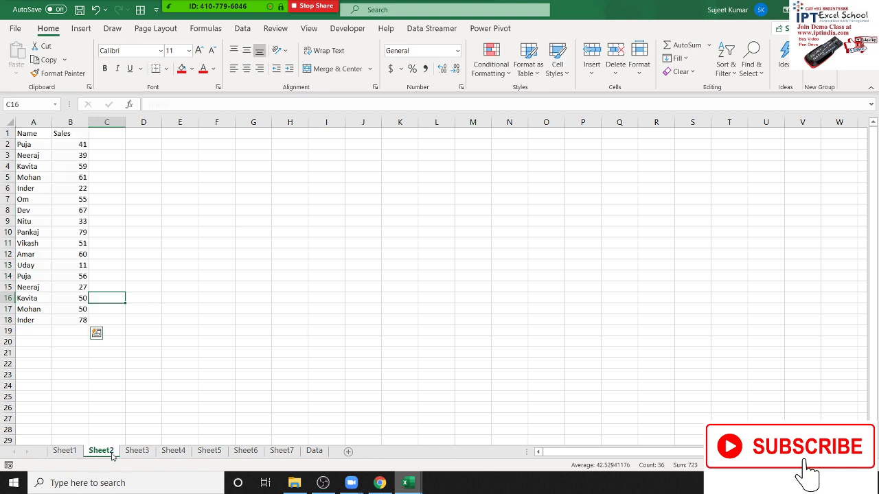
pyautogui.moveTo(31, 135); pyautogui.dragTo(64, 320)
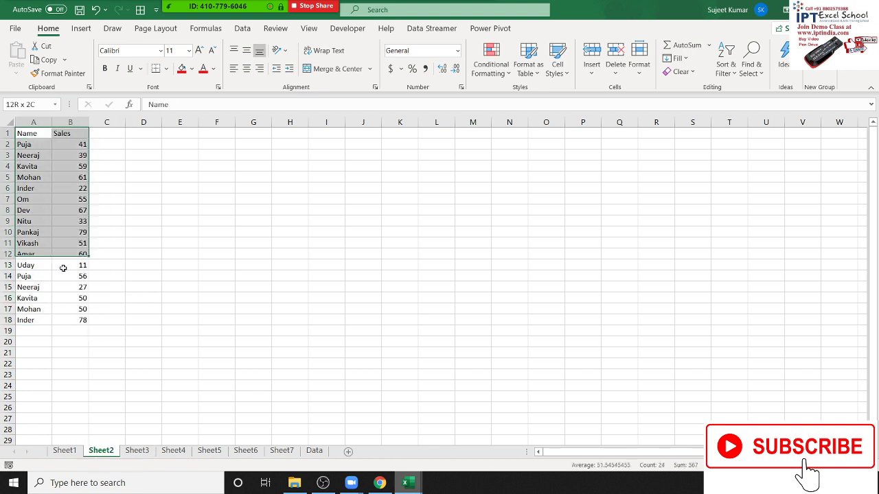
pyautogui.keyDown('ctrl'); pyautogui.click(138, 453); pyautogui.keyUp('ctrl')
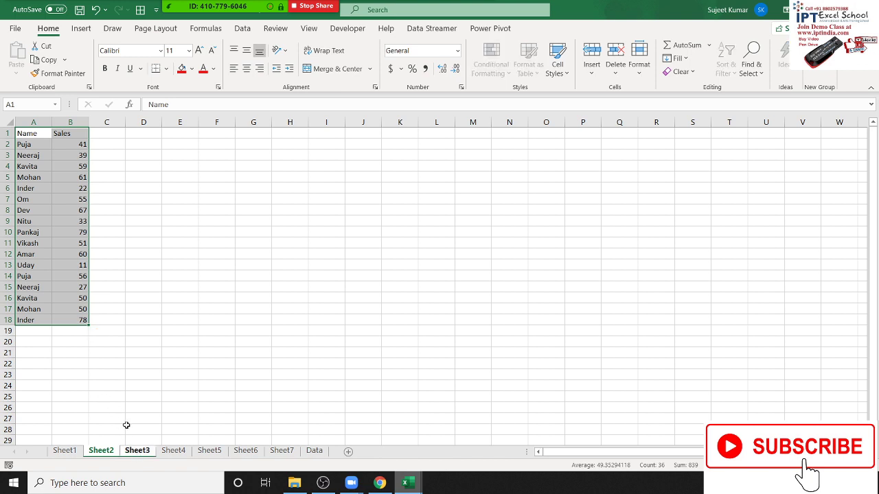
pyautogui.hotkey('ctrl', 'c')
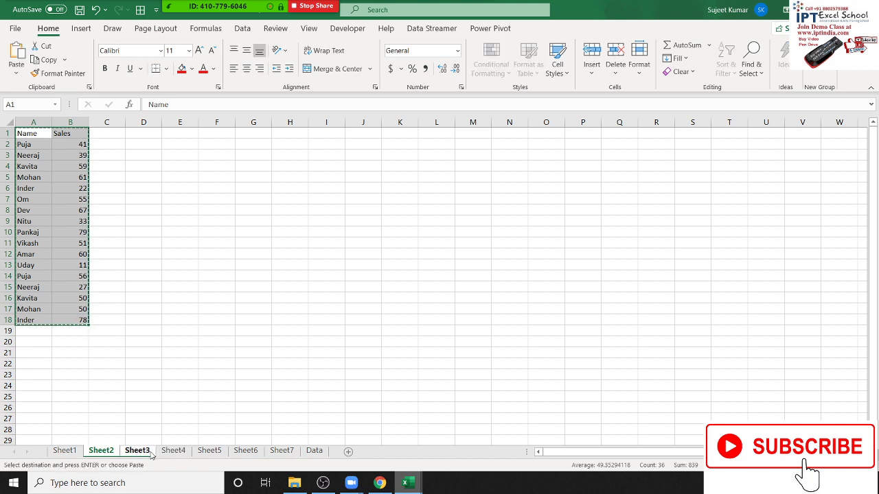
# Step: Try pasting the grouped-sheet copy at N1 on Sheet1 and dismiss the invalid-selection warning
pyautogui.click(64, 451)
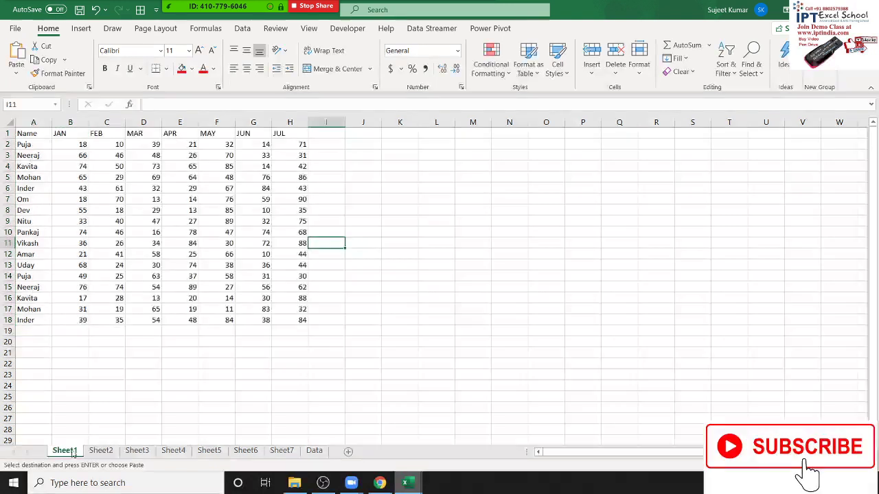
pyautogui.click(522, 139)
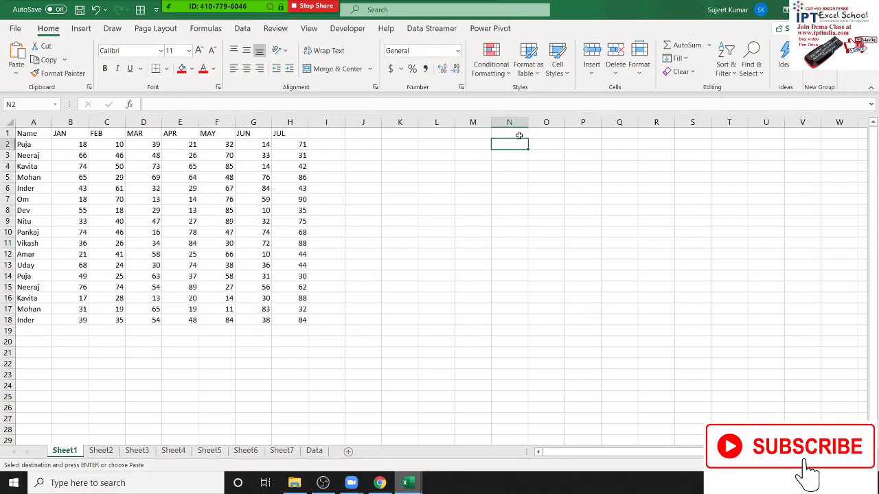
pyautogui.click(507, 133)
pyautogui.hotkey('ctrl', 'v')
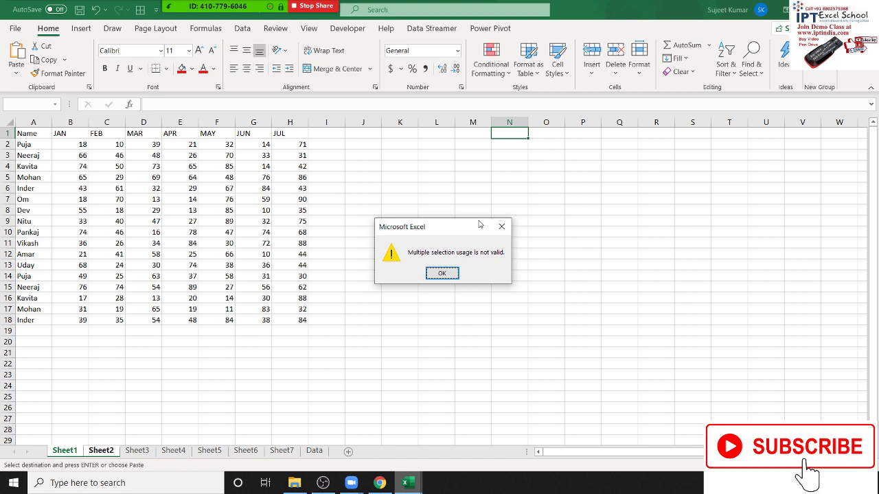
pyautogui.click(431, 274)
# Step: Paste the Name and Sales table at K1 on Sheet5
pyautogui.click(211, 451)
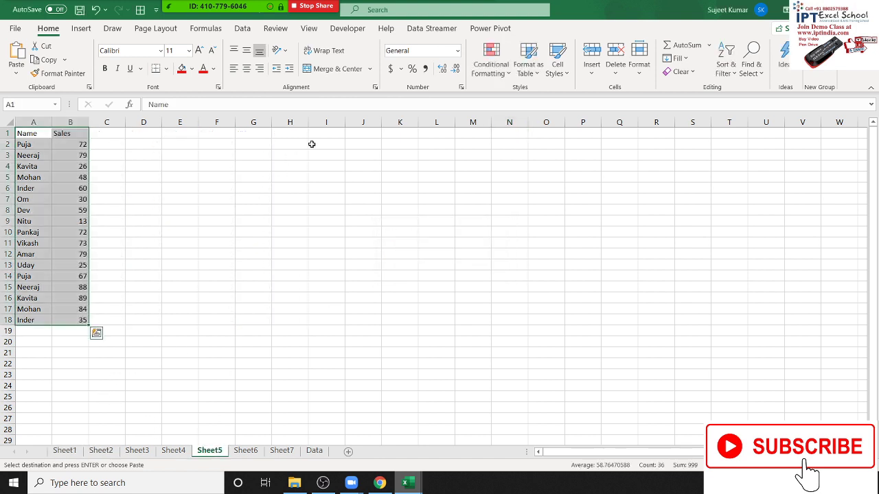
pyautogui.click(386, 138)
pyautogui.hotkey('ctrl', 'v')
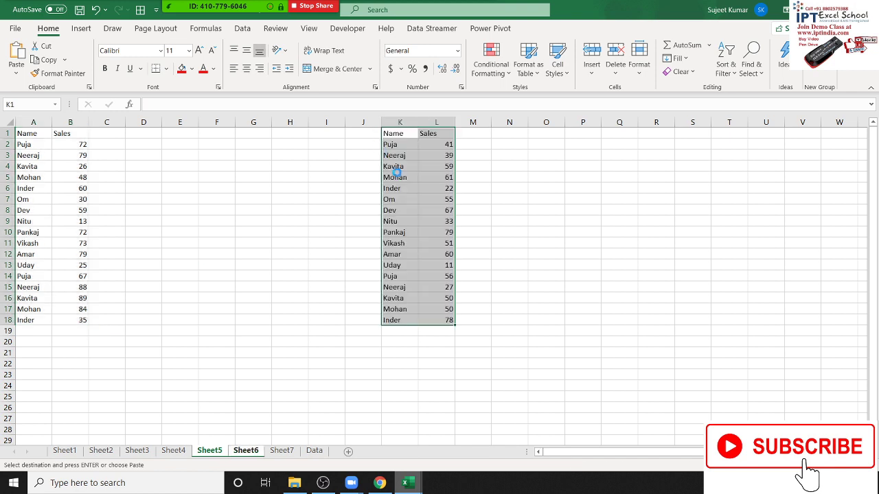